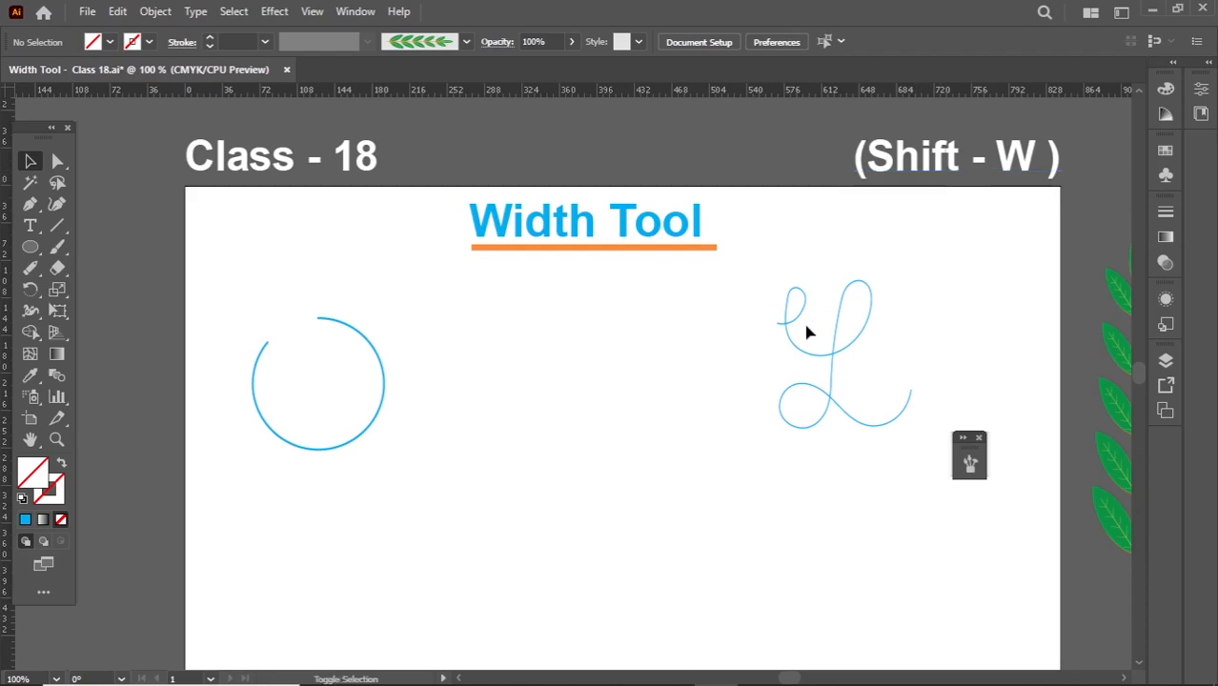
# - Set the stroke weight of the open blue circle to 12 pt
pyautogui.hotkey('shift', 'w')
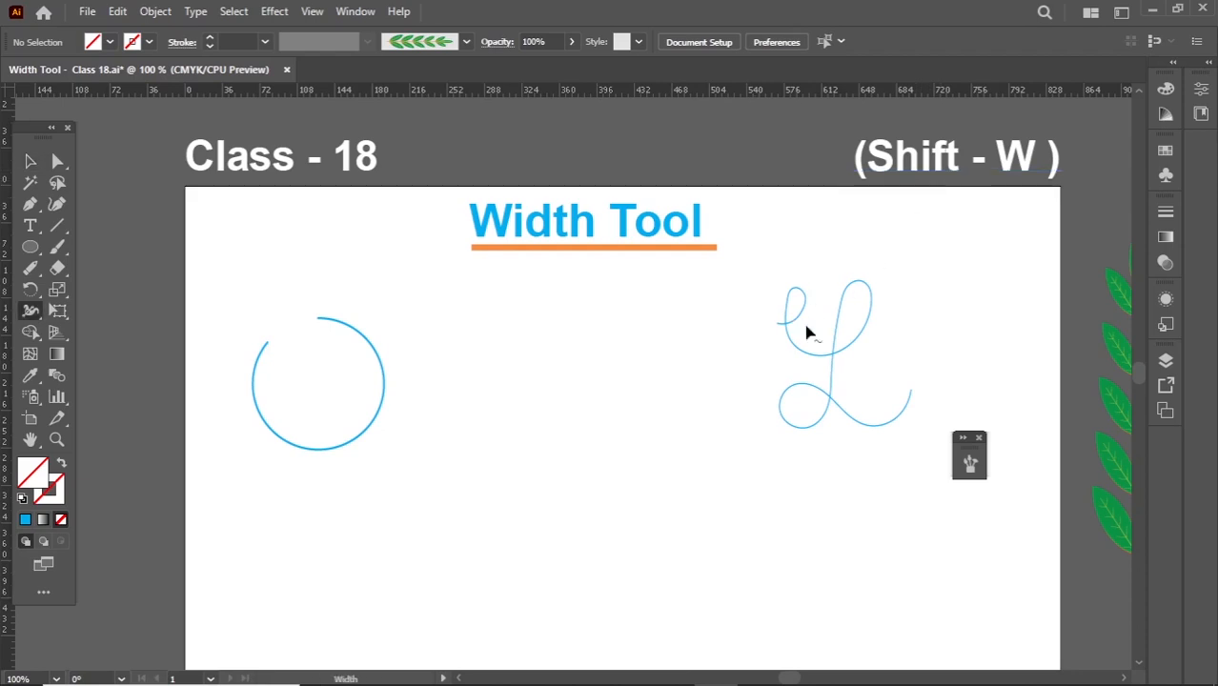
pyautogui.click(31, 313)
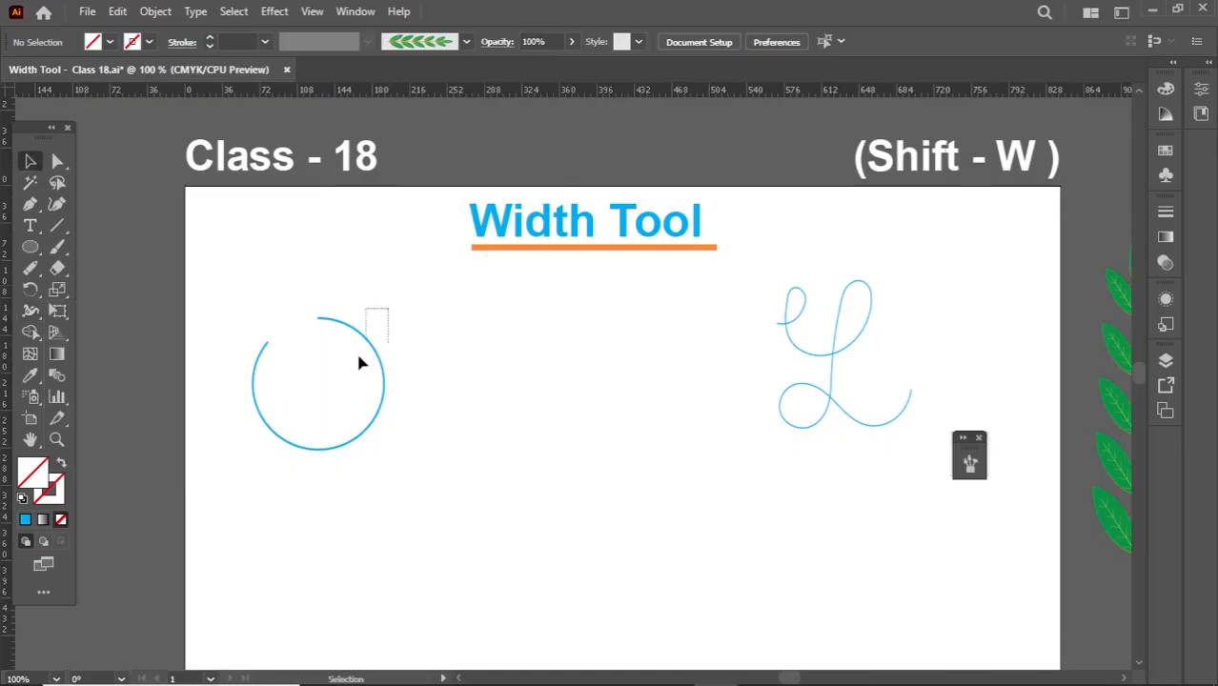
pyautogui.moveTo(359, 362); pyautogui.dragTo(331, 410)
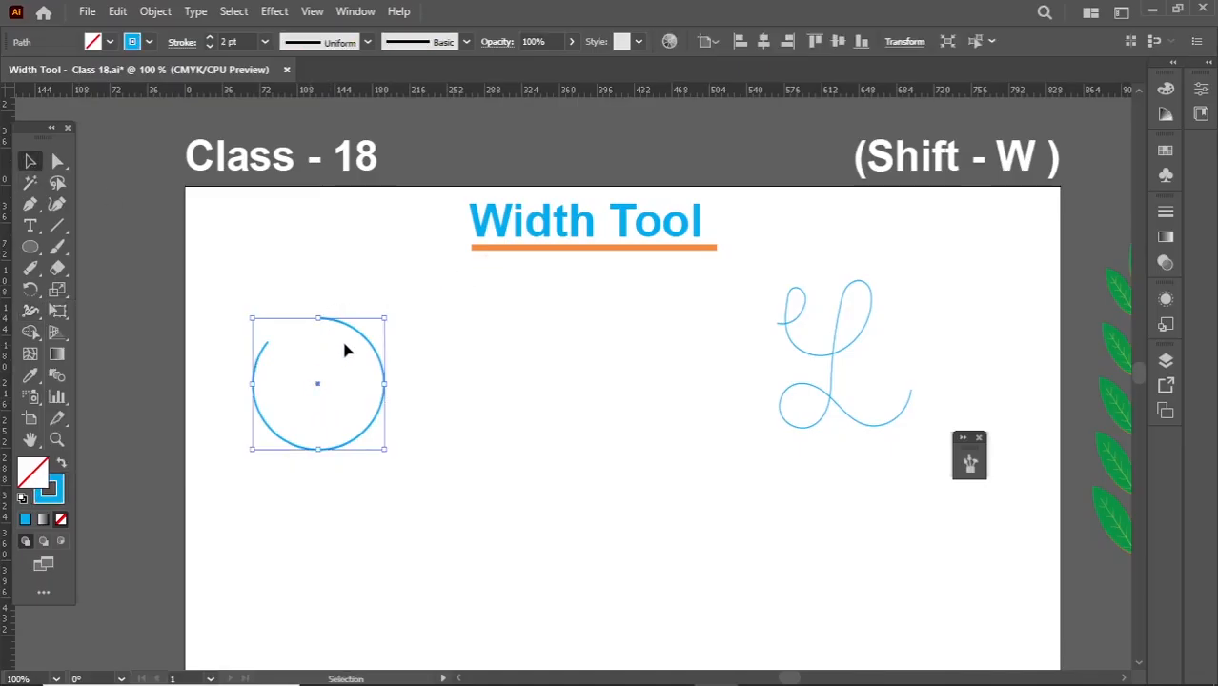
pyautogui.scroll(1, 352, 370)
pyautogui.moveTo(357, 374); pyautogui.dragTo(372, 457)
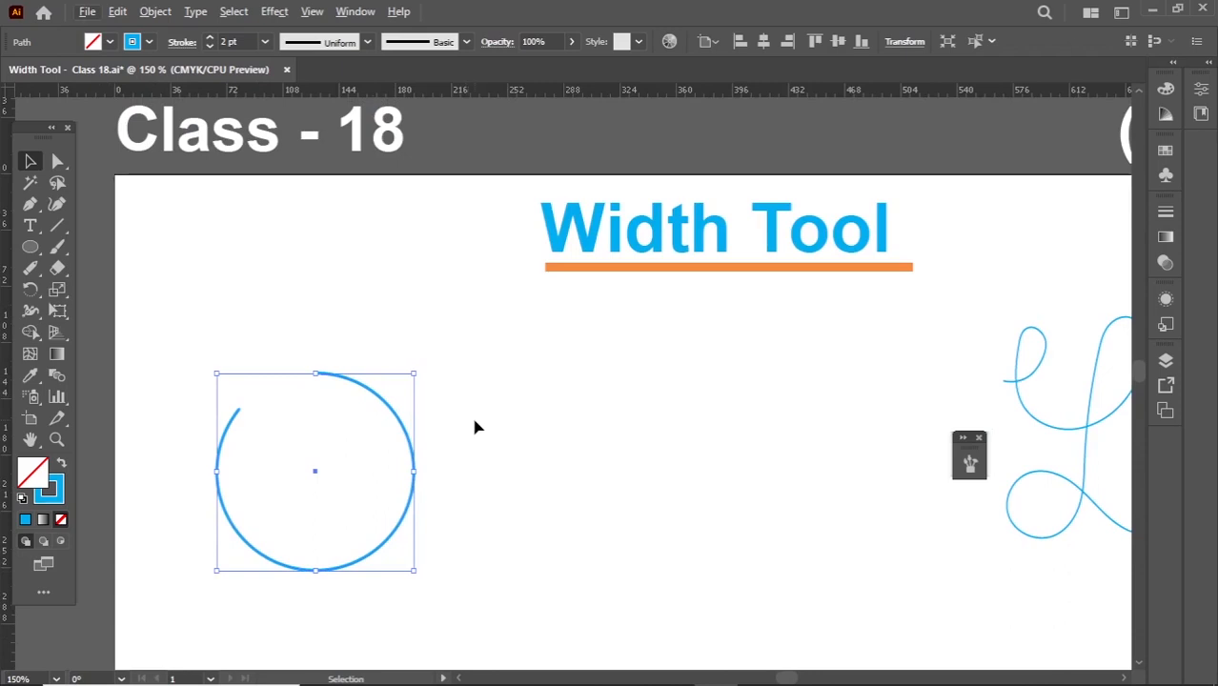
pyautogui.moveTo(460, 340); pyautogui.dragTo(370, 462)
pyautogui.click(332, 44)
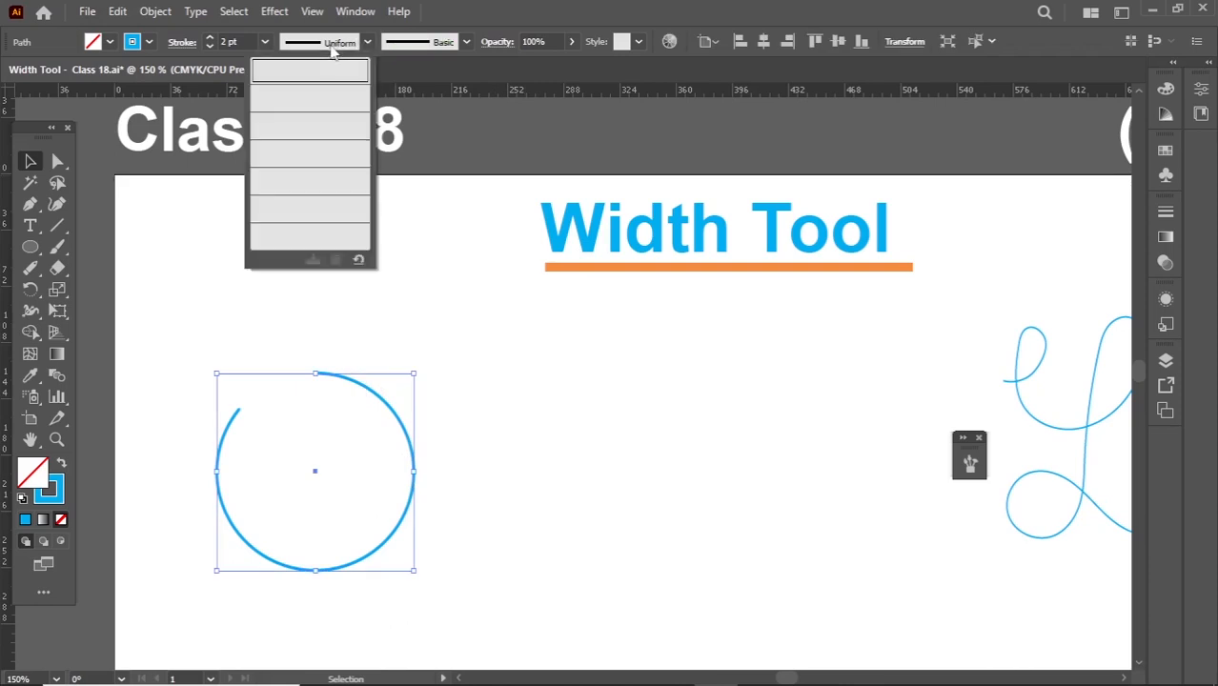
pyautogui.click(209, 38)
pyautogui.click(208, 38)
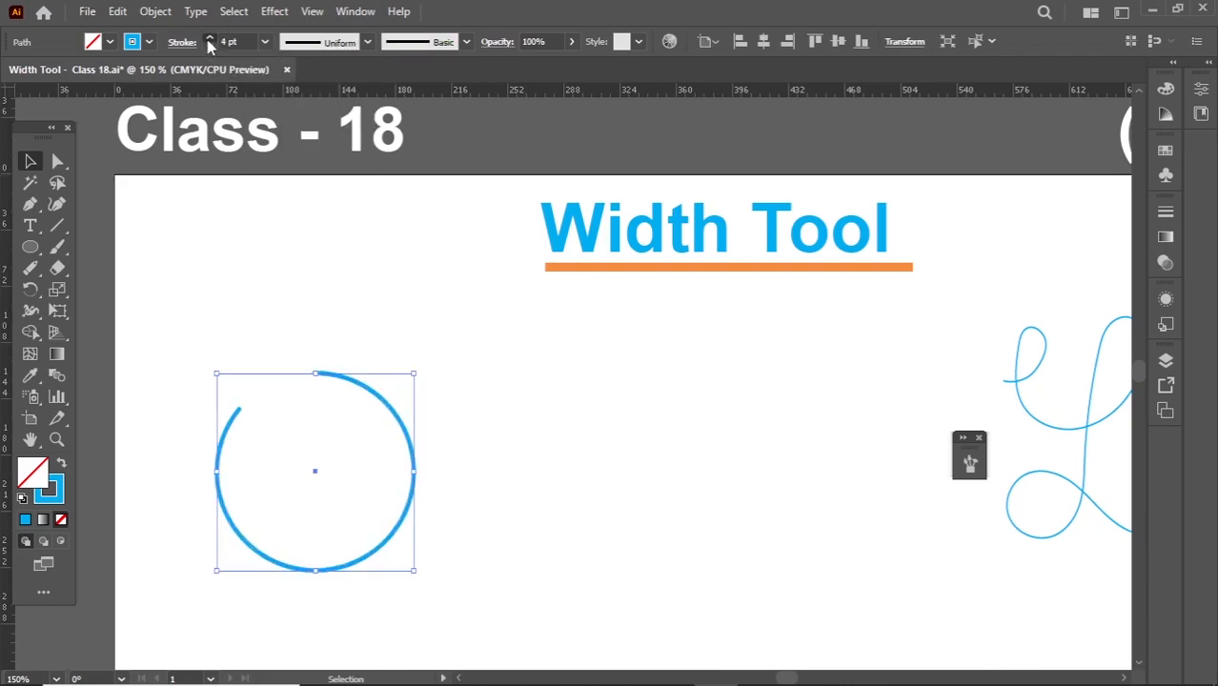
pyautogui.click(209, 38)
pyautogui.click(208, 38)
pyautogui.moveTo(373, 315); pyautogui.dragTo(286, 452)
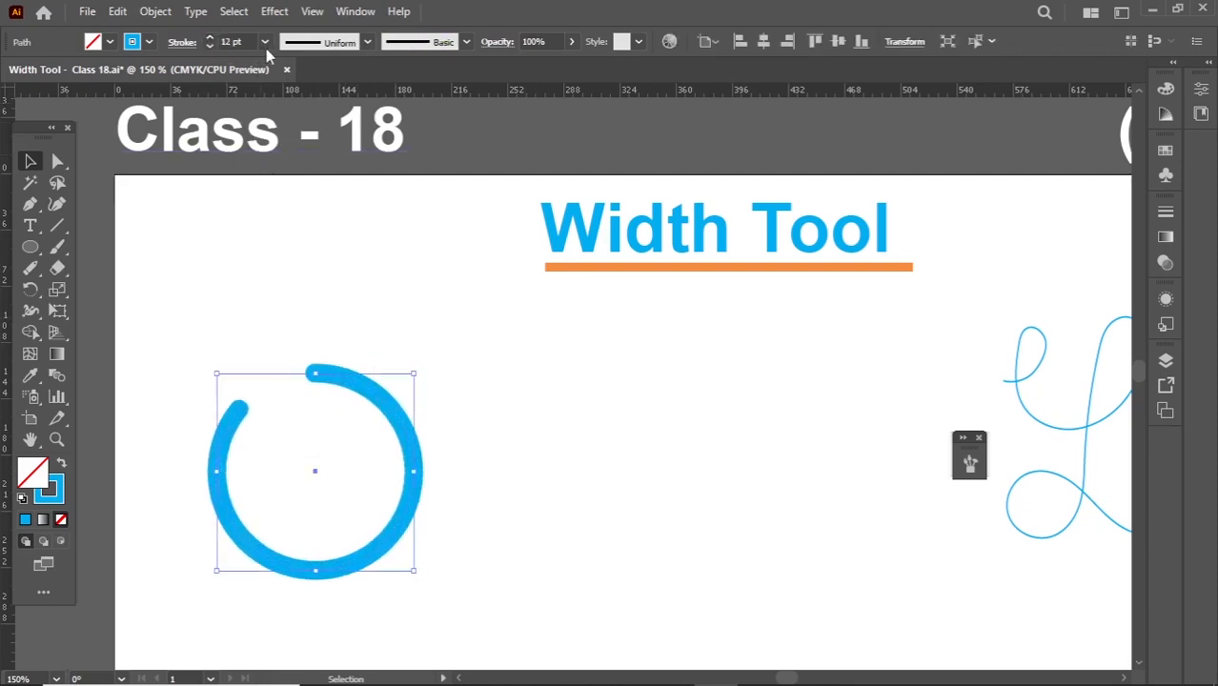
# - Apply the lens-shaped width profile, tapering at both ends, to the open circle's stroke
pyautogui.click(320, 53)
pyautogui.click(307, 106)
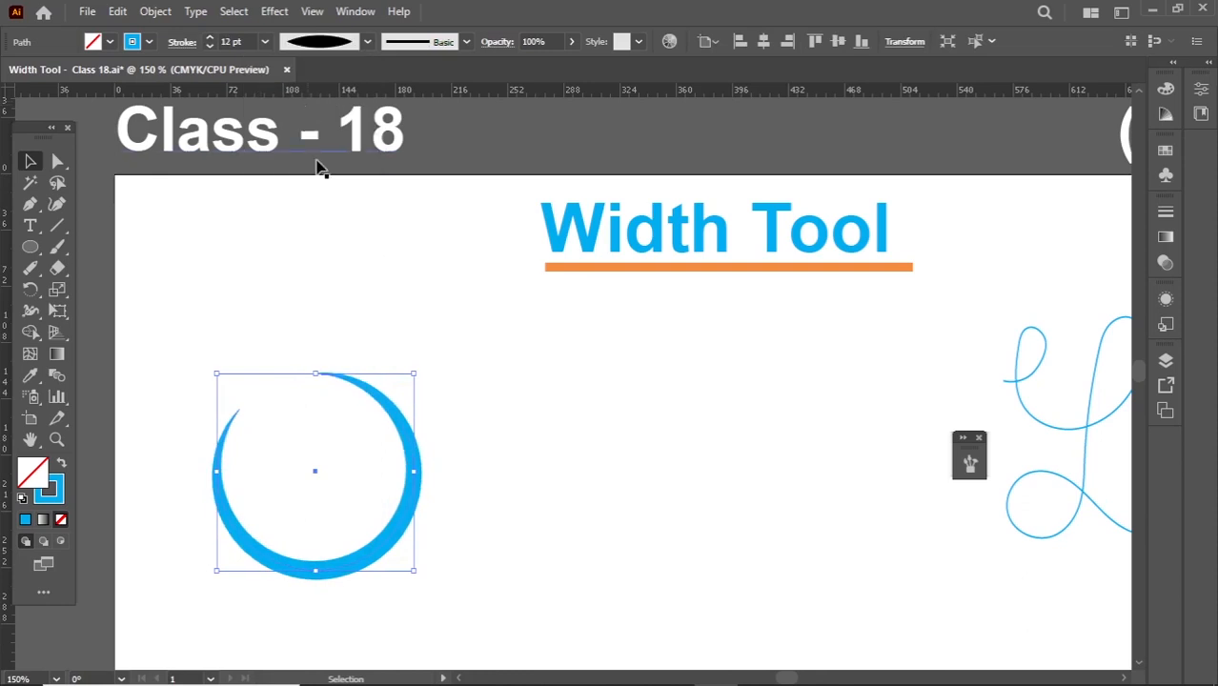
pyautogui.click(357, 338)
pyautogui.moveTo(432, 365); pyautogui.dragTo(356, 488)
# - Try the wedge-shaped width profile and the one-sided arch profile on the open circle's stroke
pyautogui.click(366, 41)
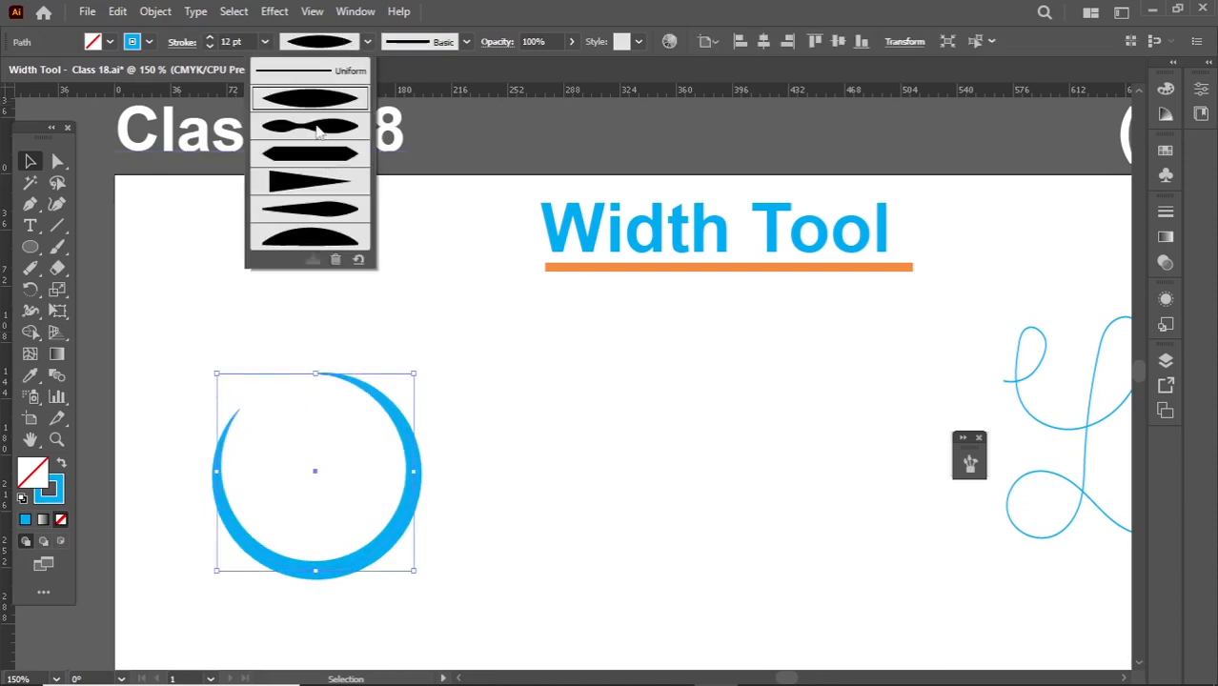
pyautogui.click(316, 190)
pyautogui.moveTo(295, 328); pyautogui.dragTo(399, 419)
pyautogui.click(307, 44)
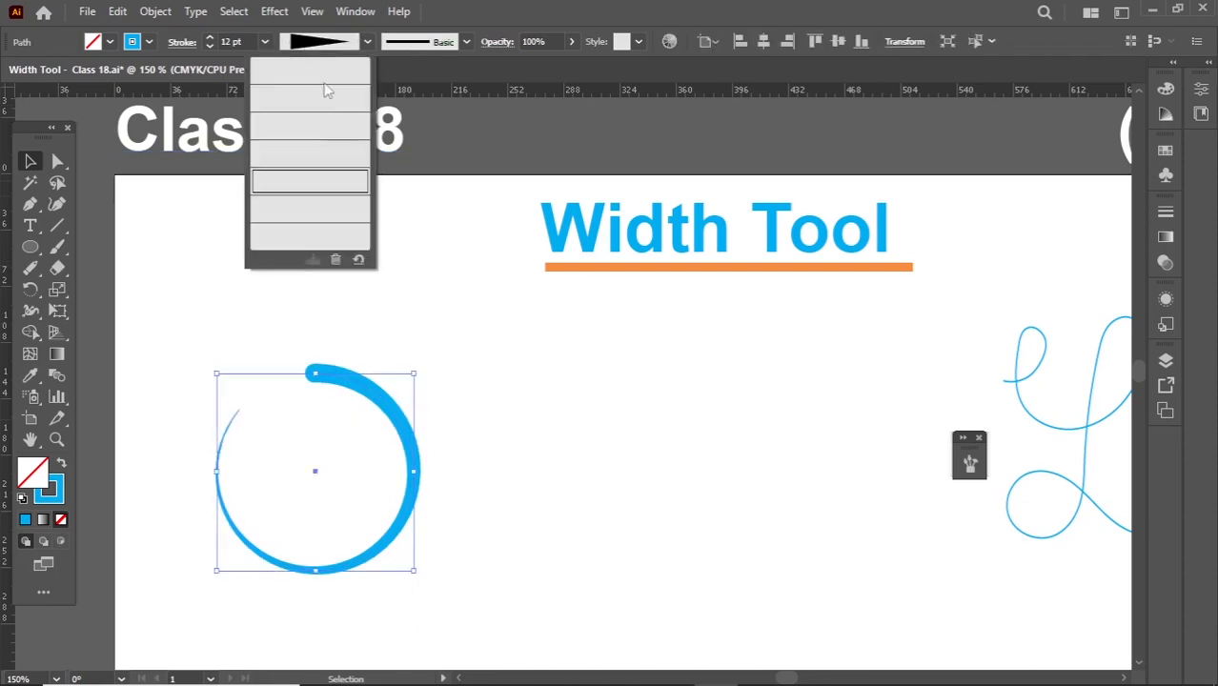
pyautogui.click(315, 236)
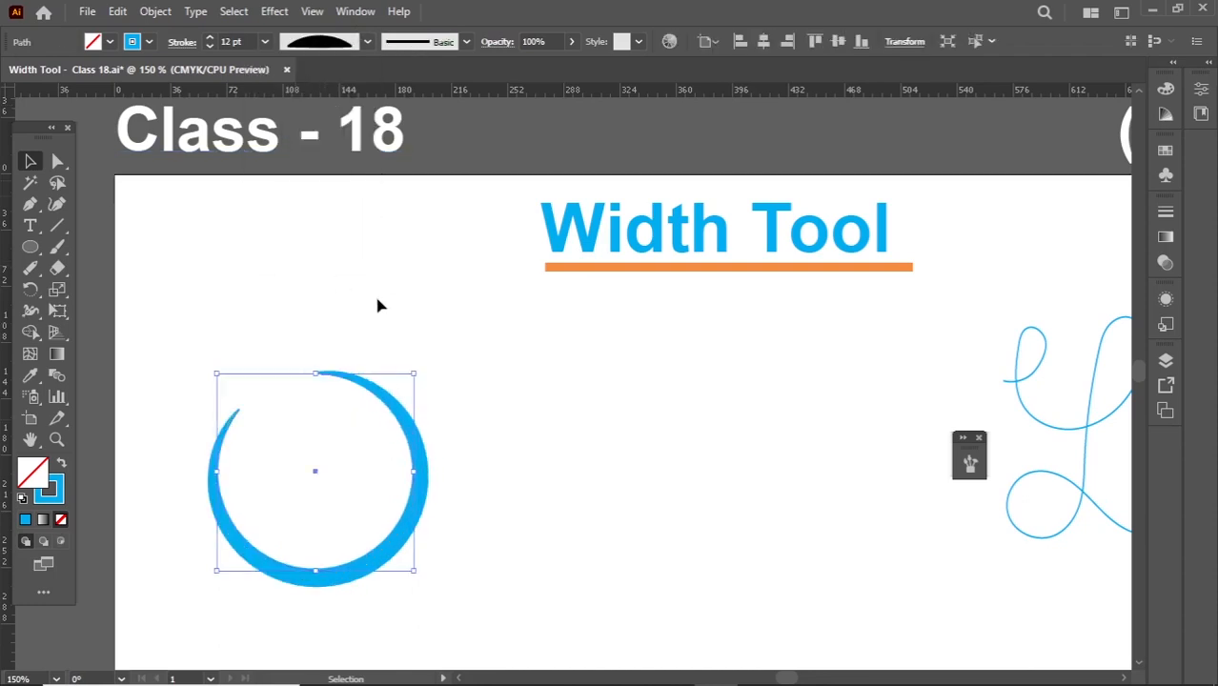
pyautogui.click(453, 358)
pyautogui.moveTo(444, 372); pyautogui.dragTo(358, 503)
# - Reset the open circle's stroke to the Uniform profile, try a 22 pt weight, and set it to 2 pt
pyautogui.click(185, 43)
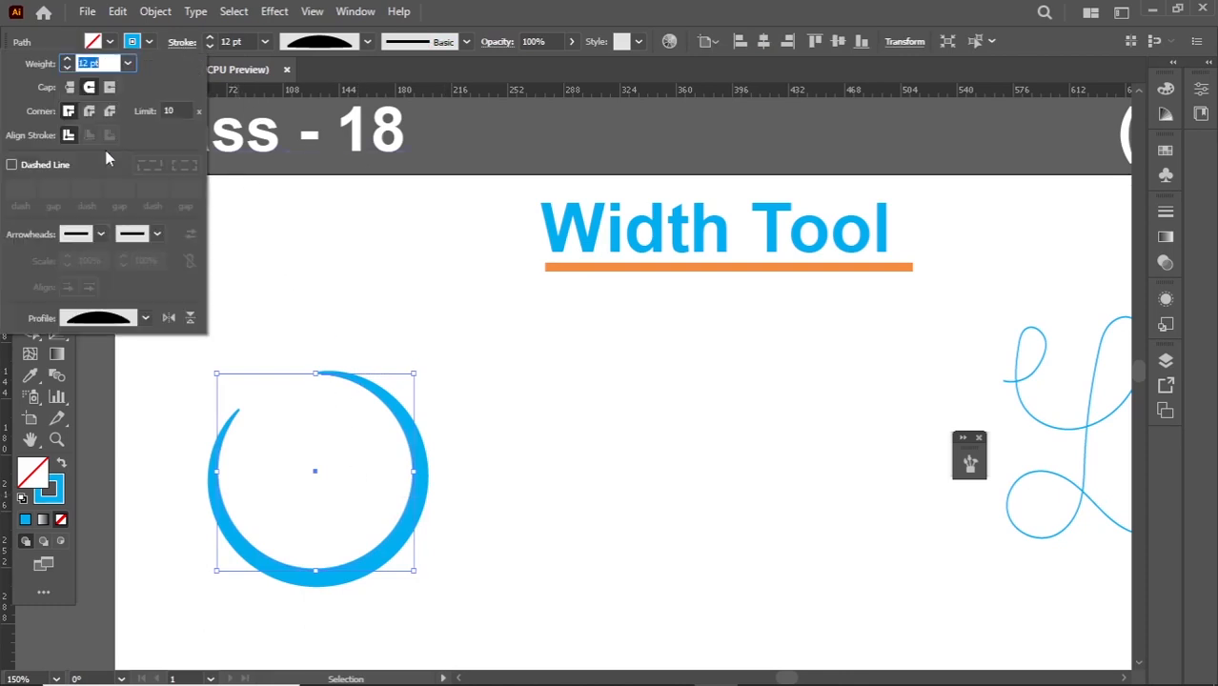
pyautogui.click(334, 45)
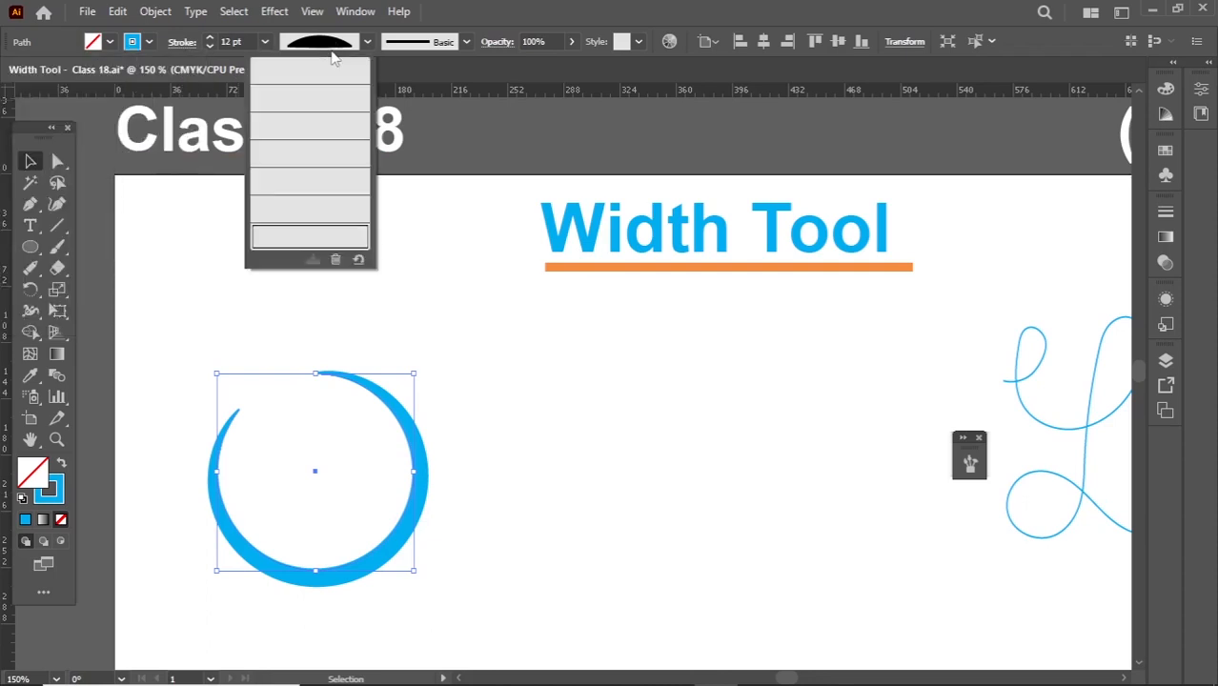
pyautogui.click(309, 84)
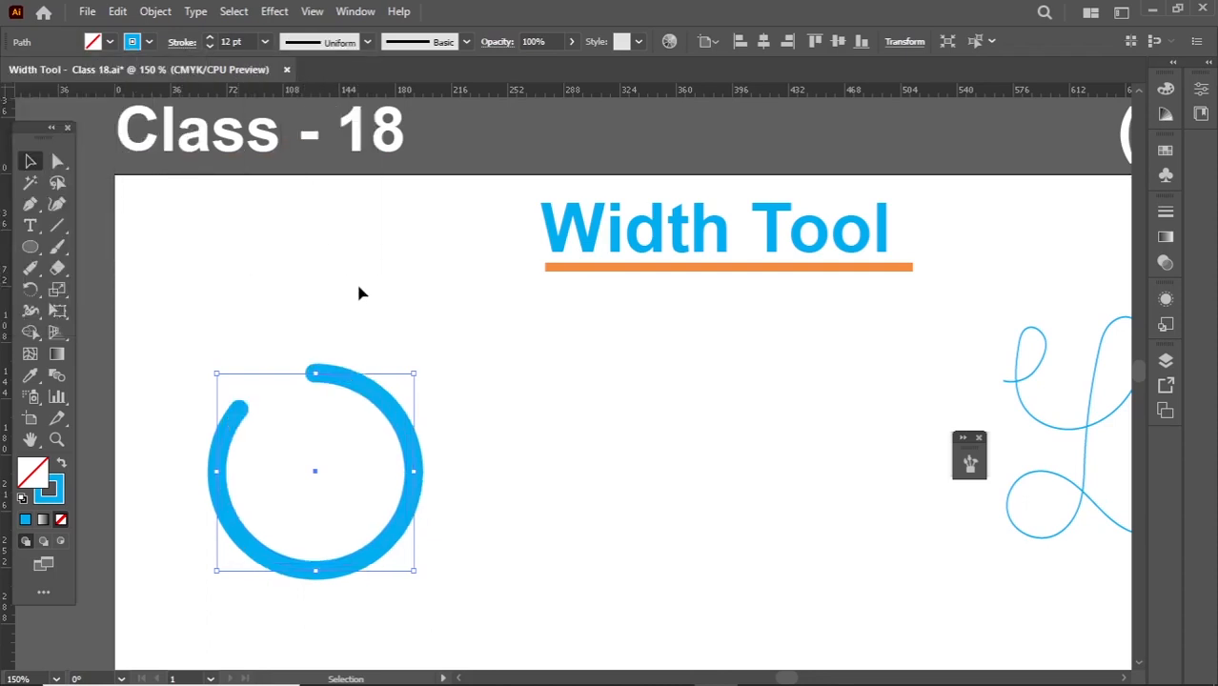
pyautogui.click(208, 39)
pyautogui.click(209, 38)
pyautogui.click(209, 38)
pyautogui.click(208, 39)
pyautogui.click(209, 38)
pyautogui.click(209, 38)
pyautogui.click(209, 38)
pyautogui.click(209, 38)
pyautogui.click(209, 39)
pyautogui.click(210, 40)
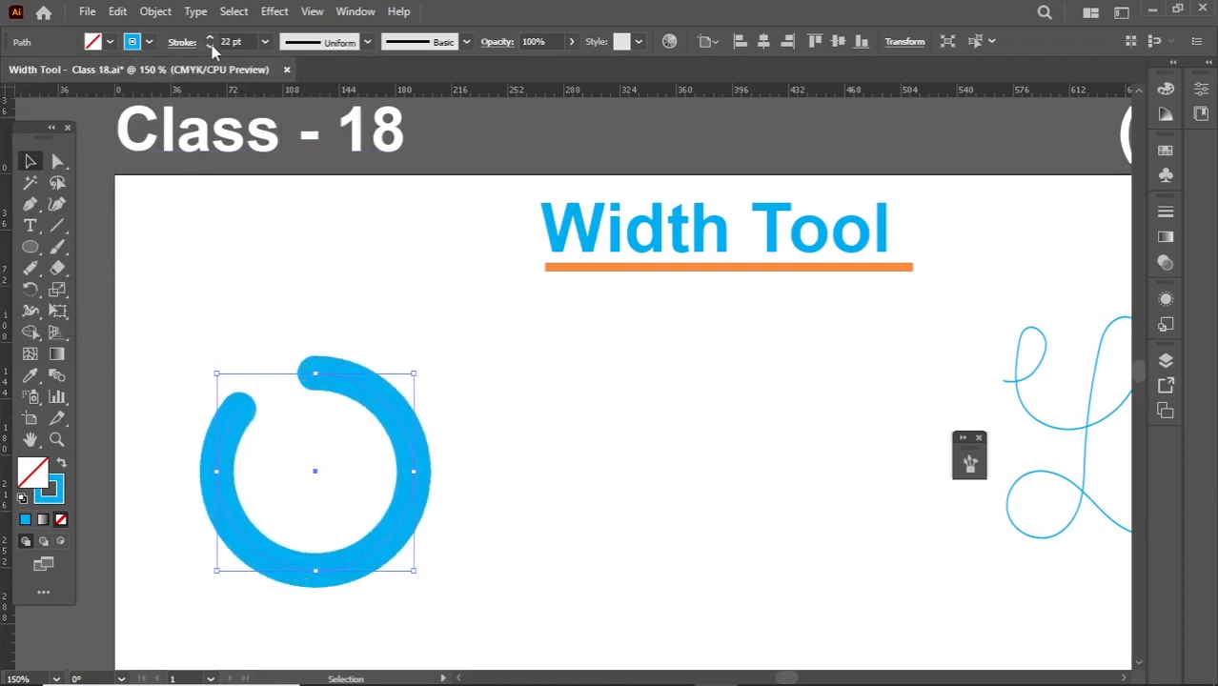
pyautogui.moveTo(251, 43); pyautogui.dragTo(148, 58)
pyautogui.write('2')
pyautogui.press('Return')
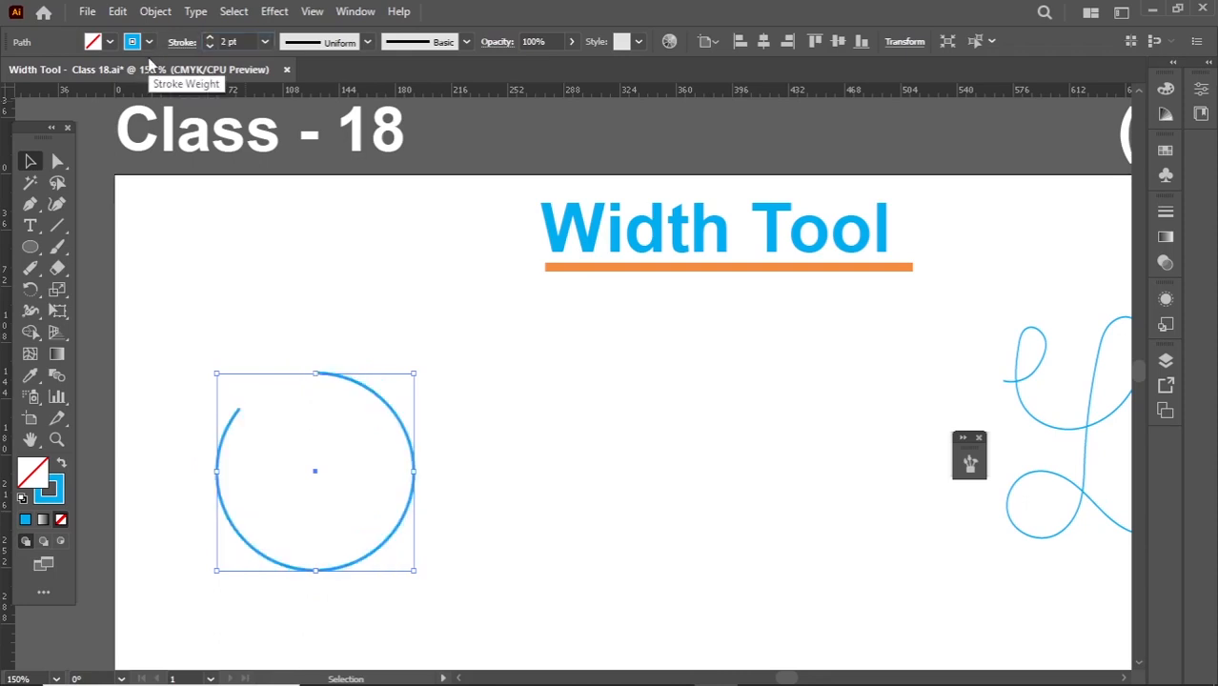
# - Give the open circle's stroke flat butt caps
pyautogui.click(182, 42)
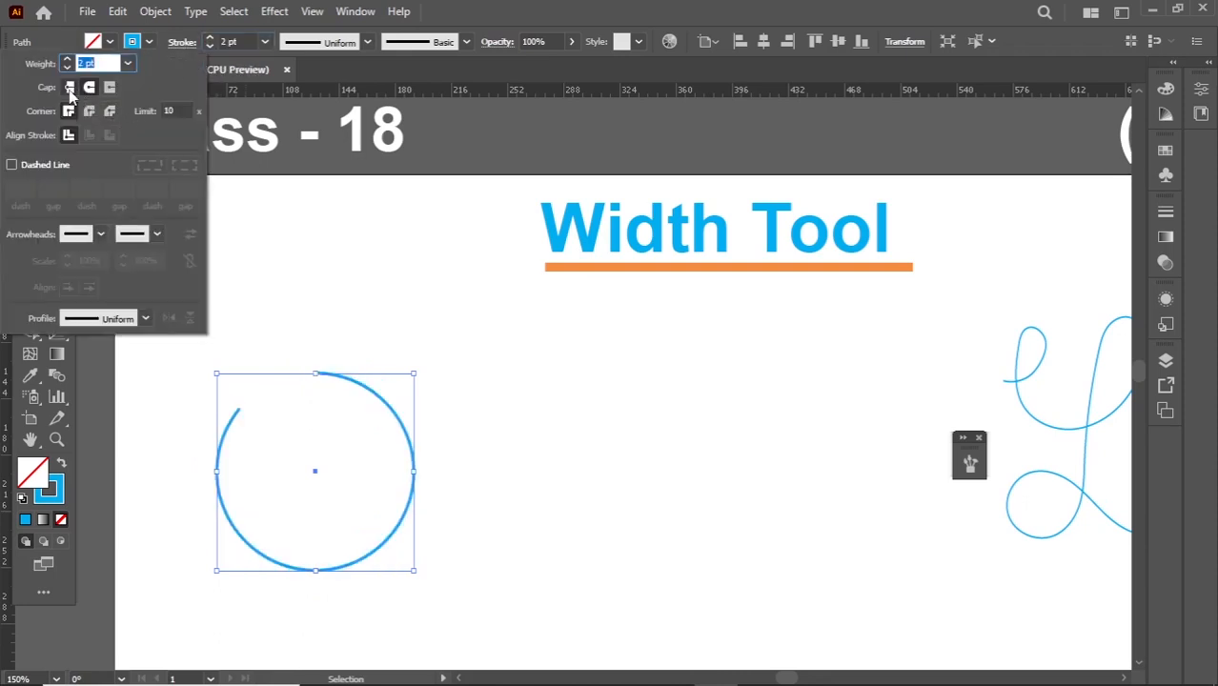
pyautogui.click(90, 88)
pyautogui.click(279, 307)
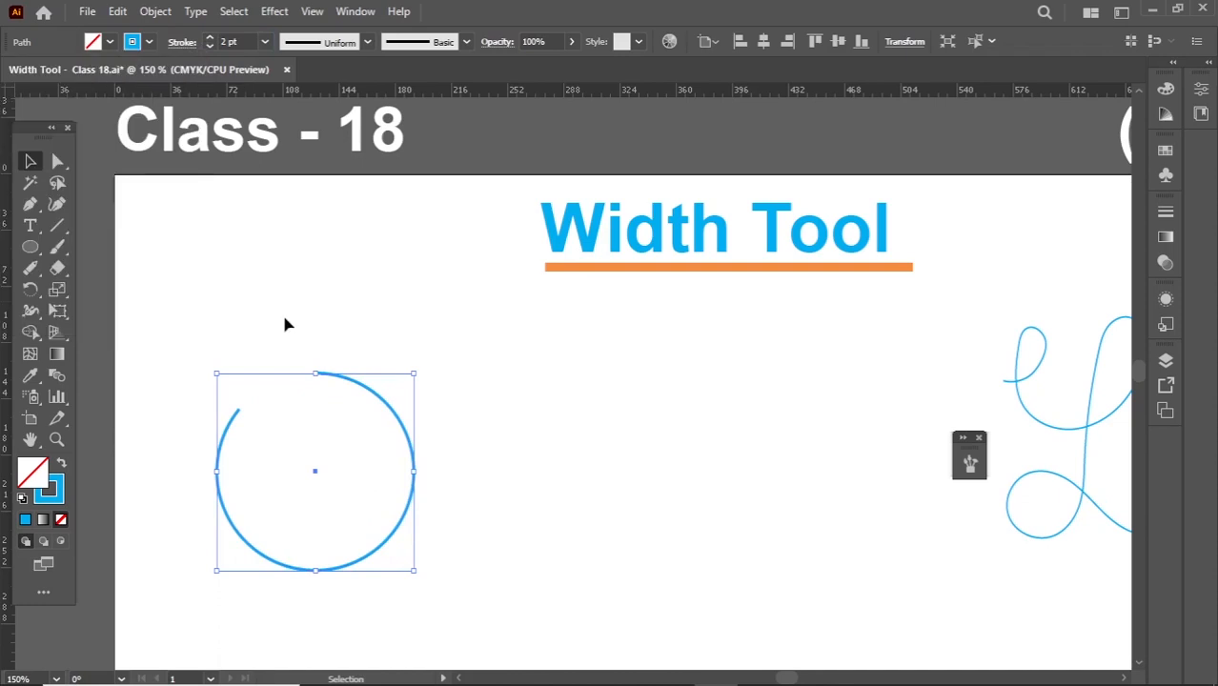
# - Use the Width tool to widen the circle's upper open end to about 16 pt and taper its other end to a point
pyautogui.click(372, 341)
pyautogui.moveTo(372, 336); pyautogui.dragTo(286, 484)
pyautogui.moveTo(393, 434); pyautogui.dragTo(388, 406)
pyautogui.click(29, 315)
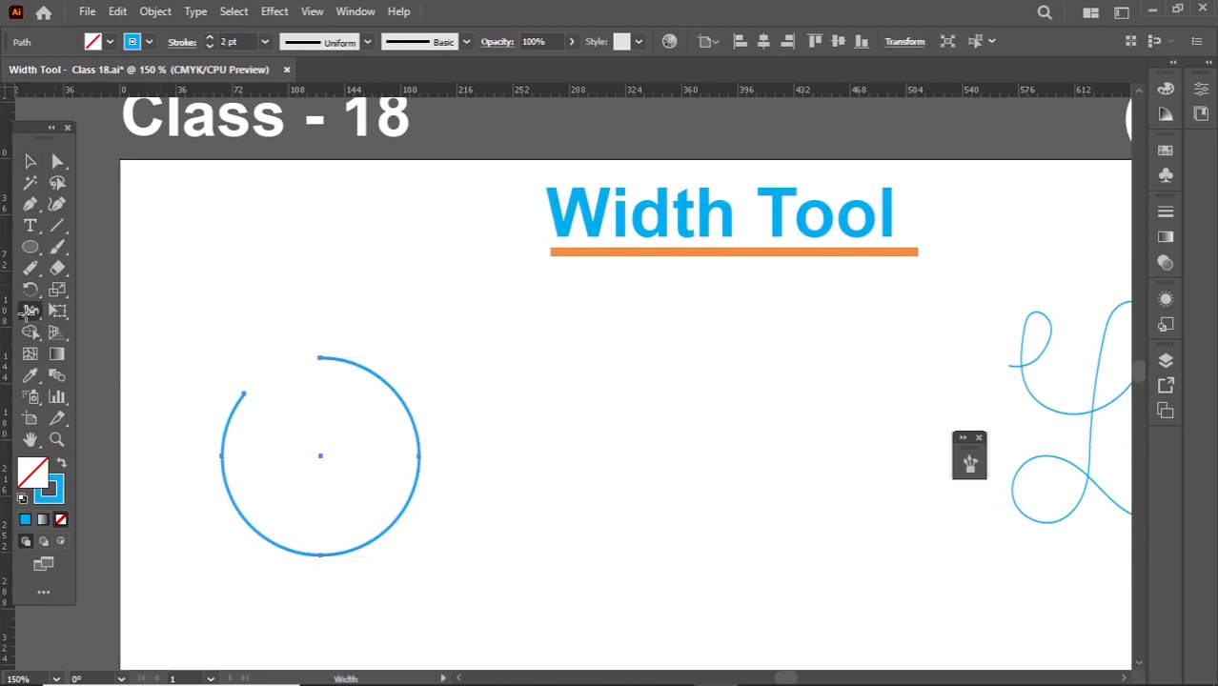
pyautogui.click(95, 312)
pyautogui.scroll(1, 318, 357)
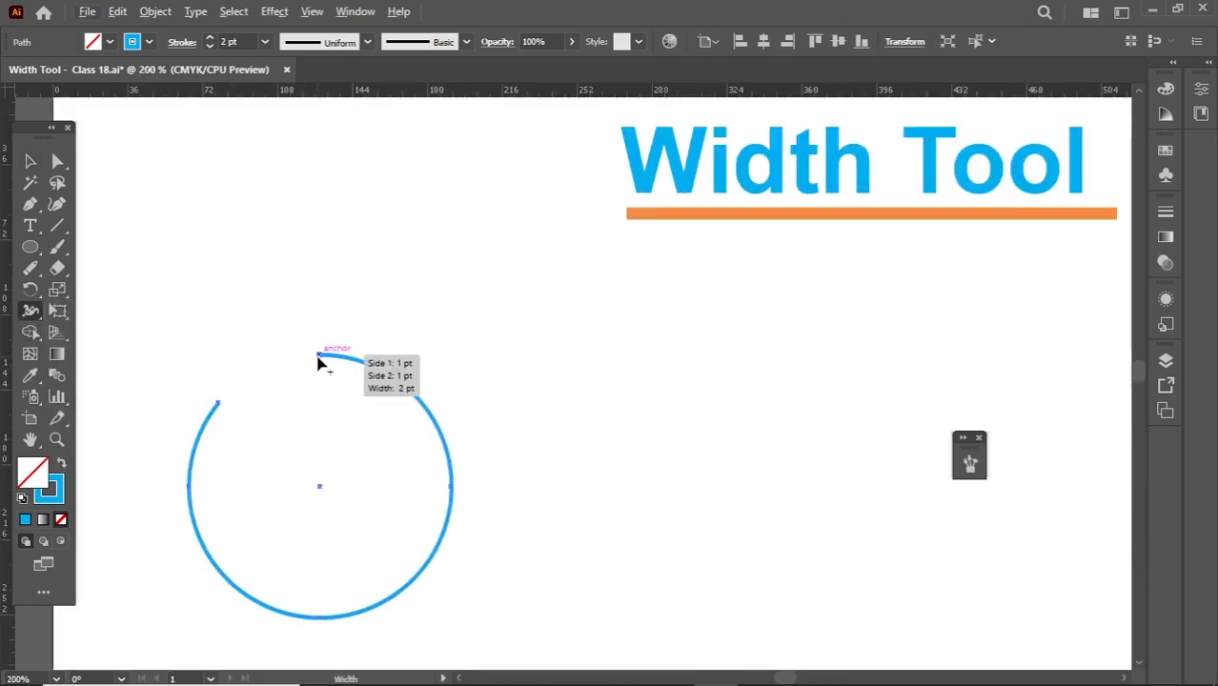
pyautogui.moveTo(320, 355); pyautogui.dragTo(321, 376)
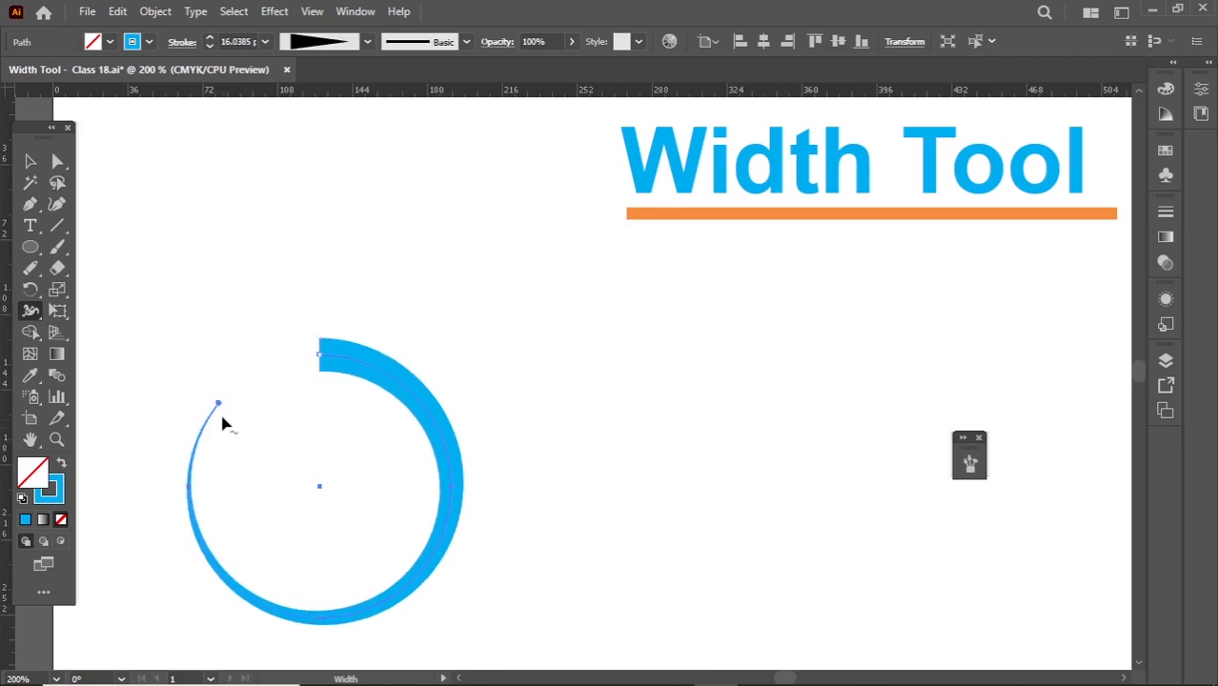
# - Examine the tapered tip of the circle's stroke up close and compare it with the thick end
pyautogui.scroll(2, 225, 420)
pyautogui.scroll(2, 221, 407)
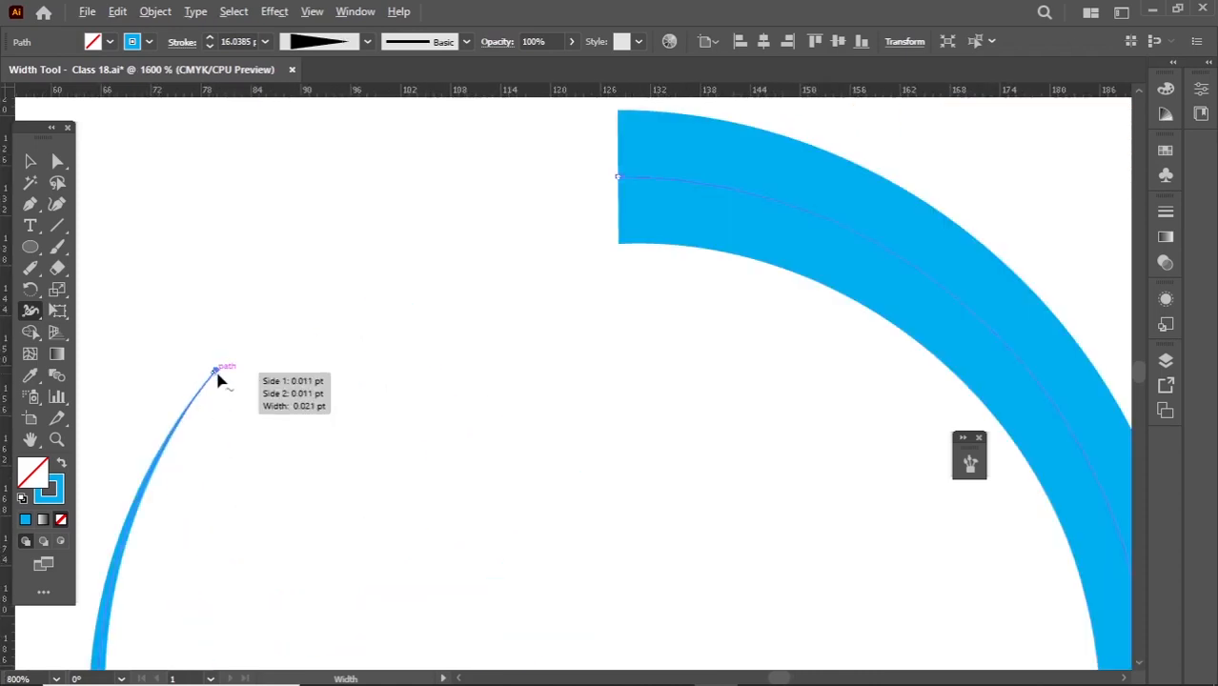
pyautogui.scroll(3, 219, 390)
pyautogui.scroll(-1, 257, 346)
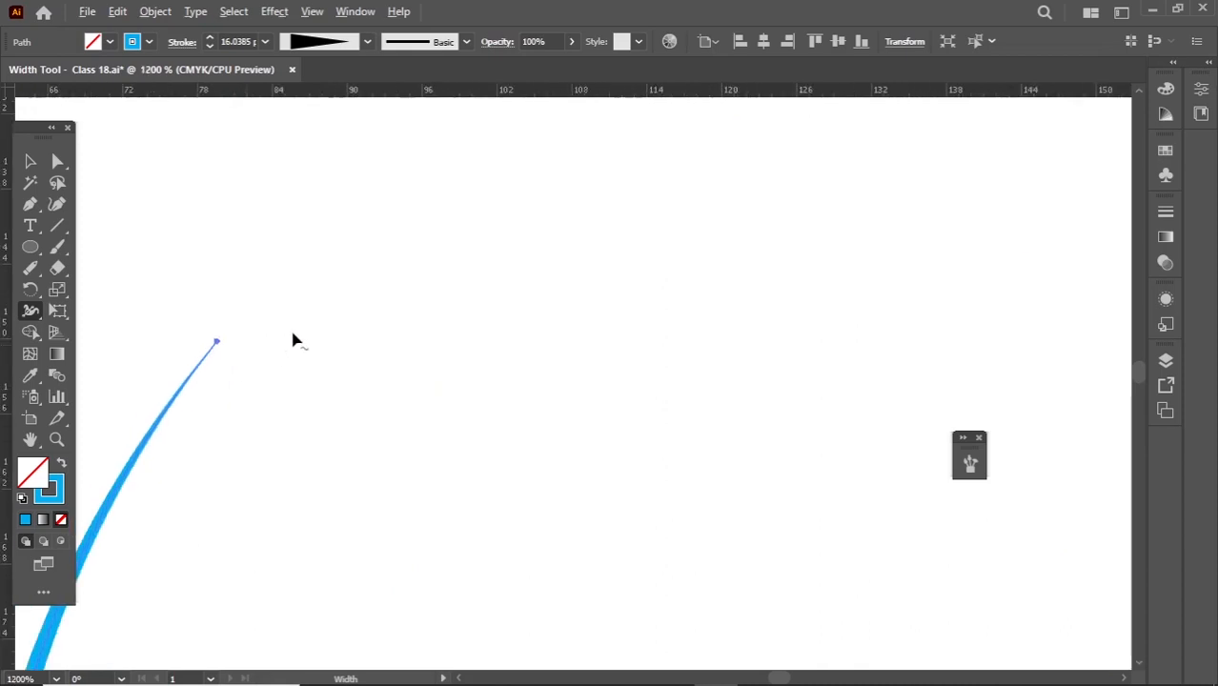
pyautogui.scroll(-2, 294, 340)
pyautogui.scroll(-1, 321, 321)
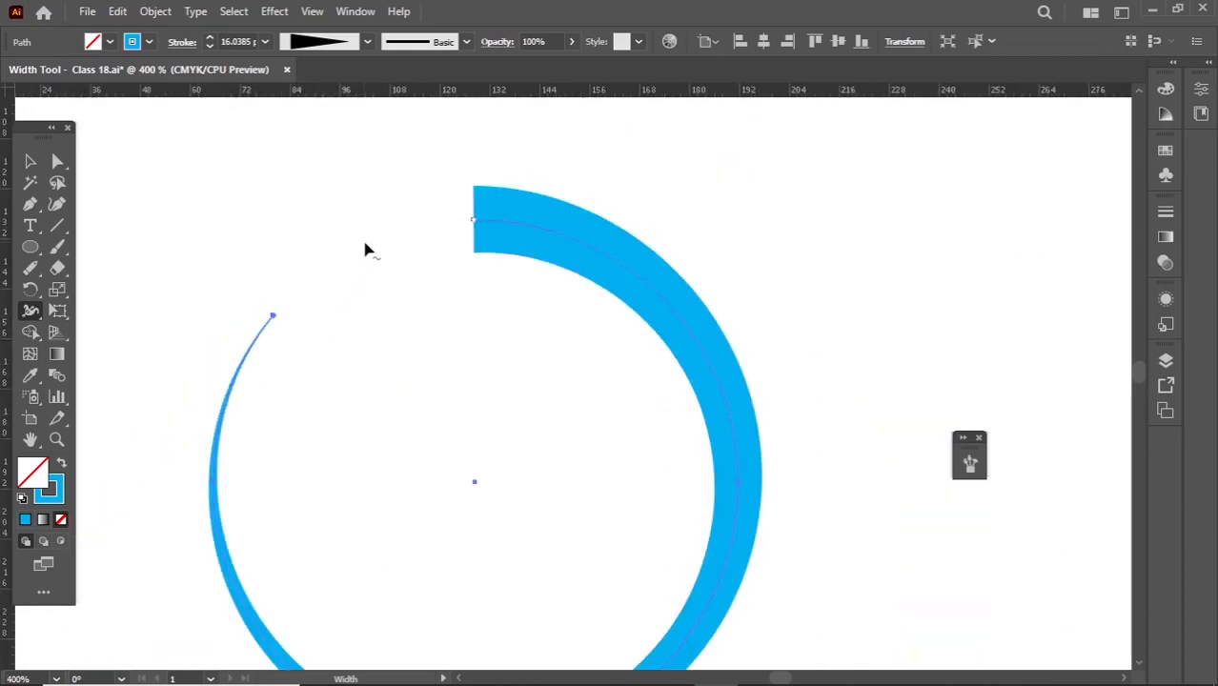
pyautogui.scroll(-1, 359, 267)
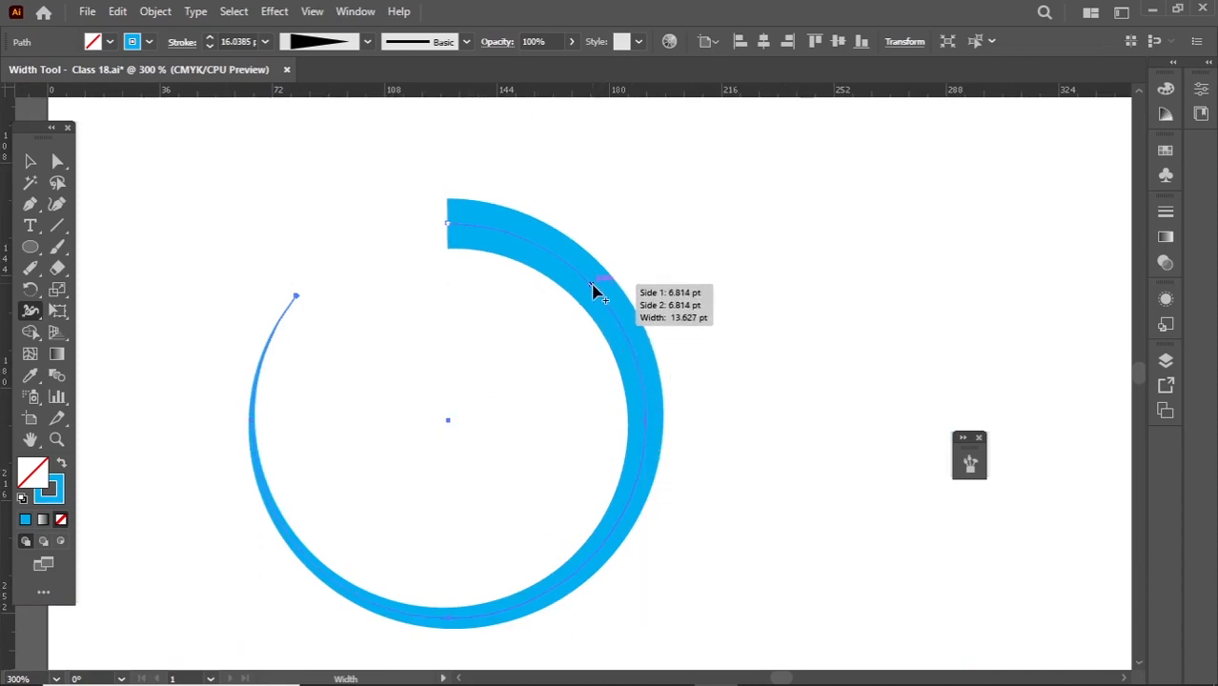
# - Add width points along the circle, pinching its upper right, bulging the right side and bottom, and tapering the stroke at the lower left
pyautogui.moveTo(599, 292)
pyautogui.mouseDown()
pyautogui.moveTo(677, 219)
pyautogui.moveTo(594, 290)
pyautogui.moveTo(602, 284)
pyautogui.mouseUp()
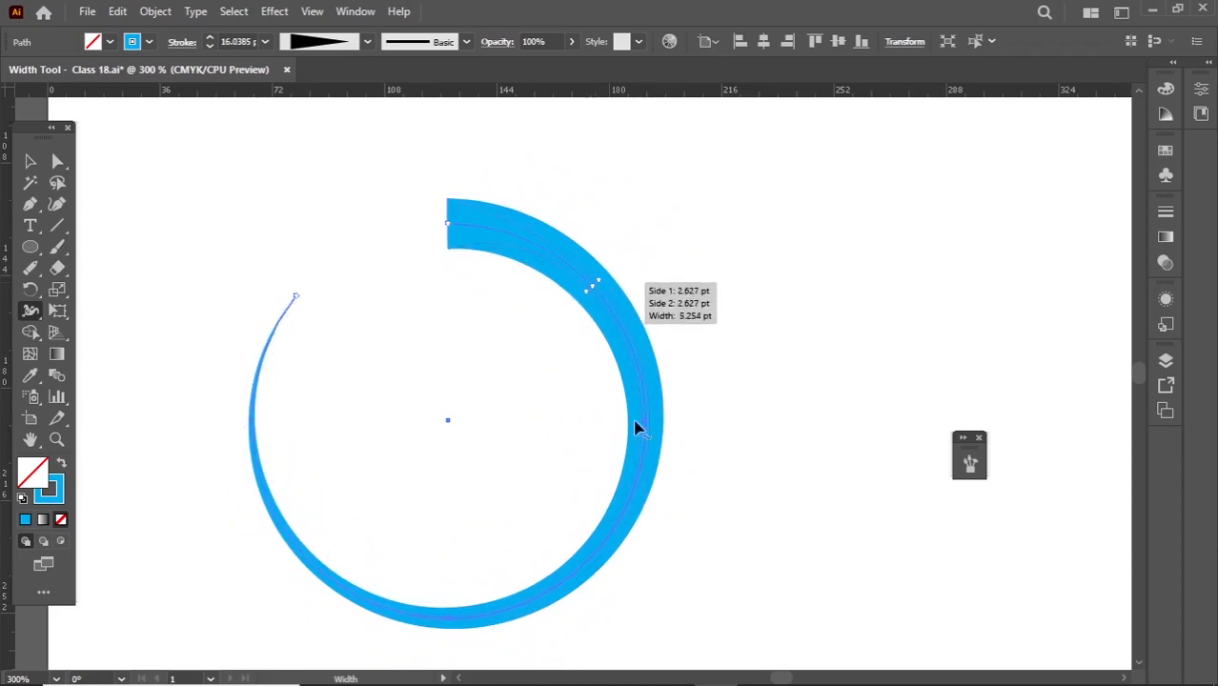
pyautogui.moveTo(650, 457); pyautogui.dragTo(680, 464)
pyautogui.moveTo(631, 572); pyautogui.dragTo(612, 567)
pyautogui.moveTo(452, 623); pyautogui.dragTo(453, 649)
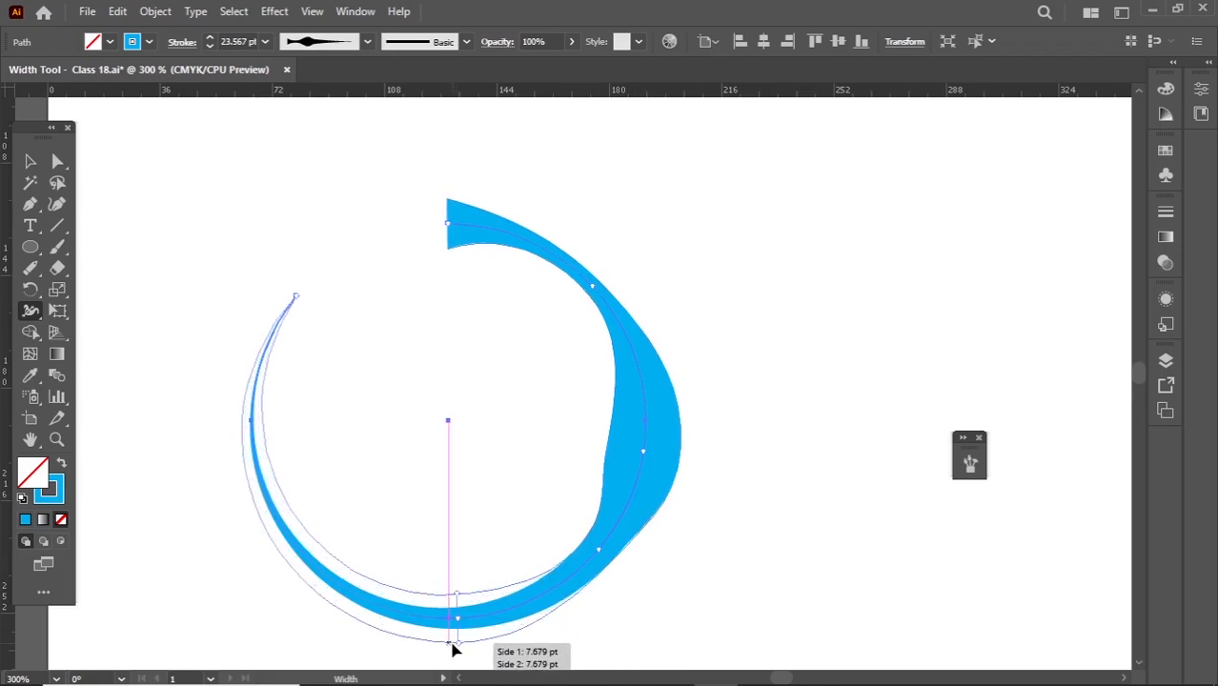
pyautogui.moveTo(386, 626); pyautogui.dragTo(386, 625)
pyautogui.moveTo(324, 574)
pyautogui.mouseDown()
pyautogui.moveTo(316, 588)
pyautogui.moveTo(326, 577)
pyautogui.mouseUp()
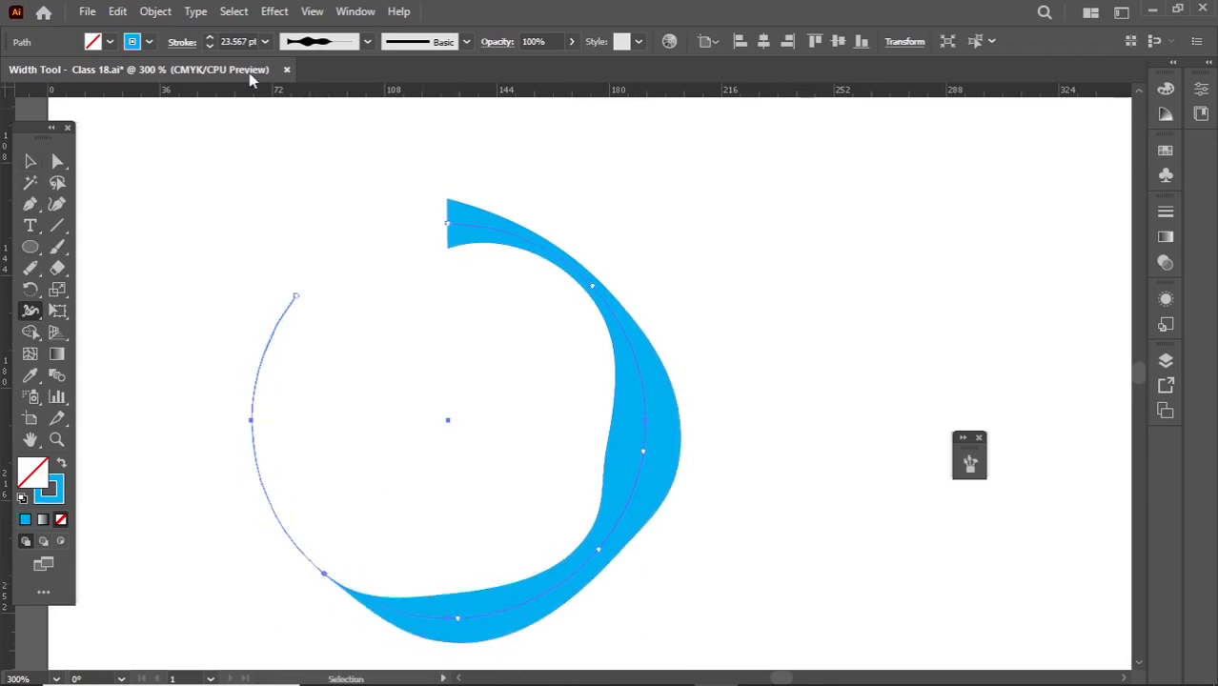
# - Restore the circle's stroke to the Uniform profile with a 2 pt weight and deselect it
pyautogui.click(29, 162)
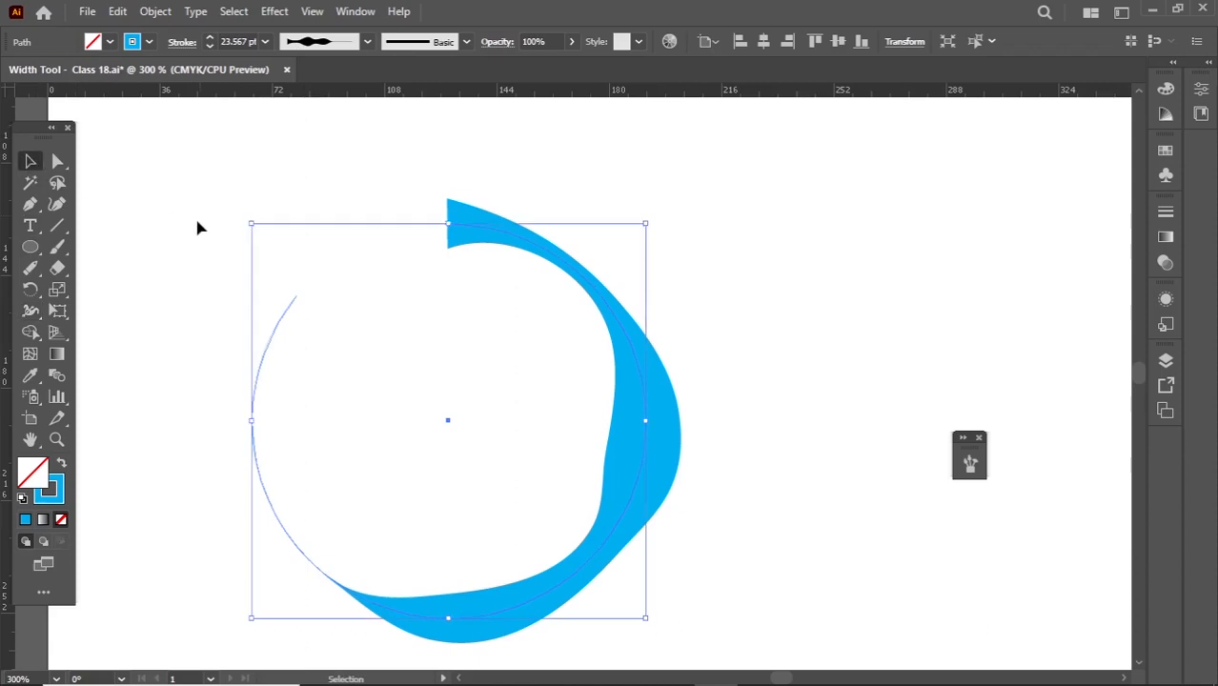
pyautogui.moveTo(190, 225); pyautogui.dragTo(581, 522)
pyautogui.click(324, 42)
pyautogui.click(310, 98)
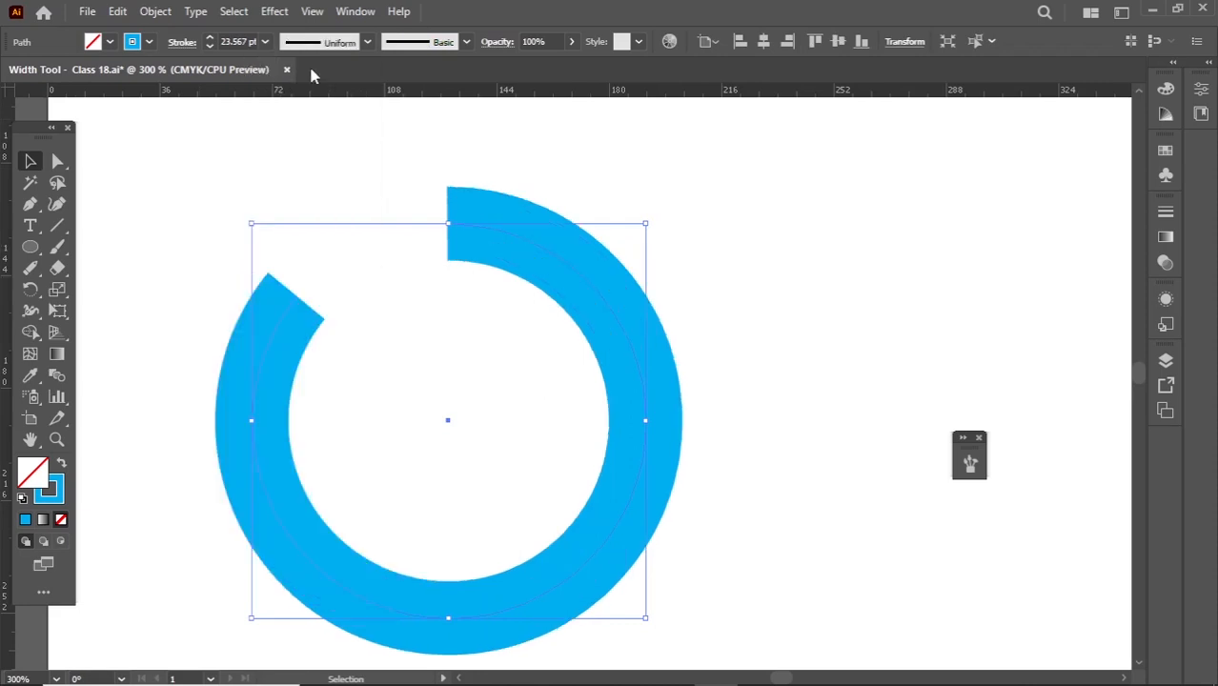
pyautogui.click(229, 42)
pyautogui.write('2')
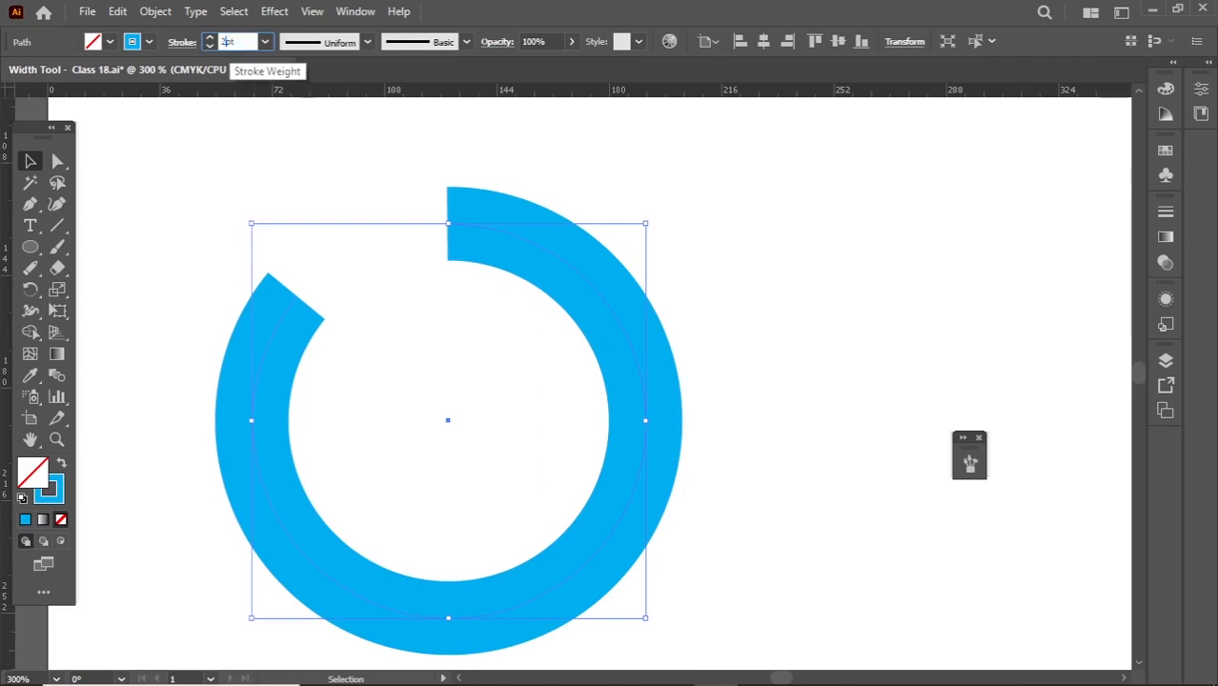
pyautogui.press('Return')
pyautogui.click(351, 169)
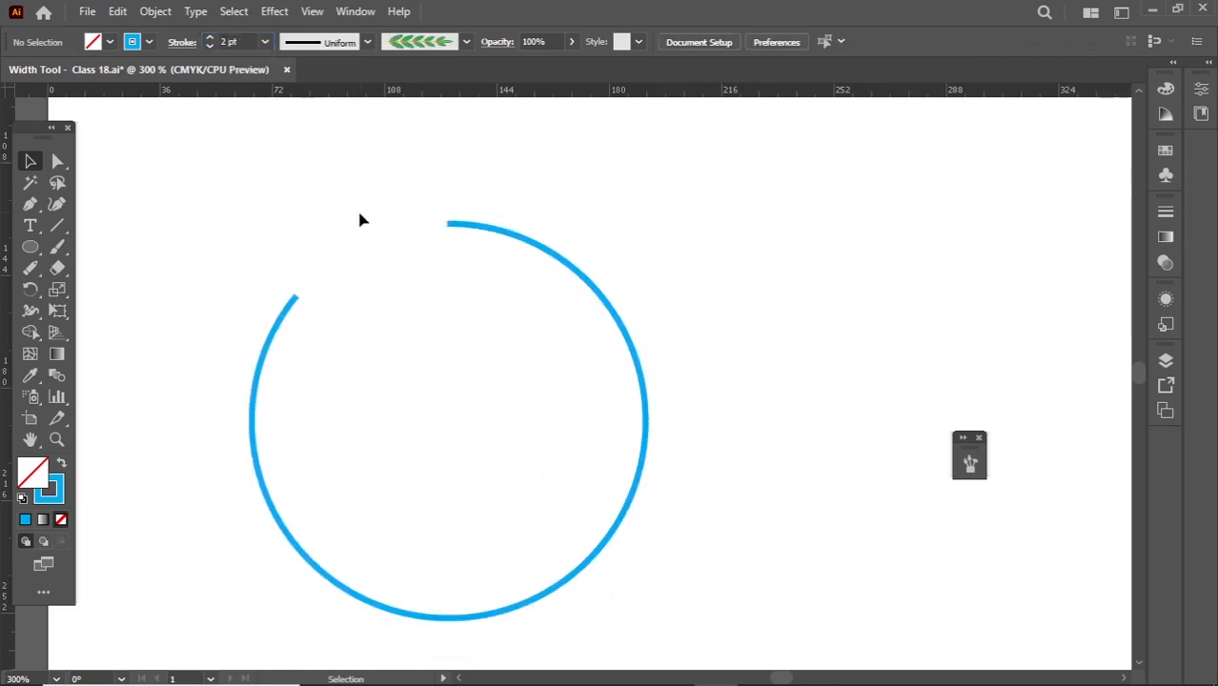
# - Use the Width tool to widen the circle's upper open end to about 10 pt and taper the other end to a point
pyautogui.moveTo(364, 198); pyautogui.dragTo(498, 293)
pyautogui.click(25, 314)
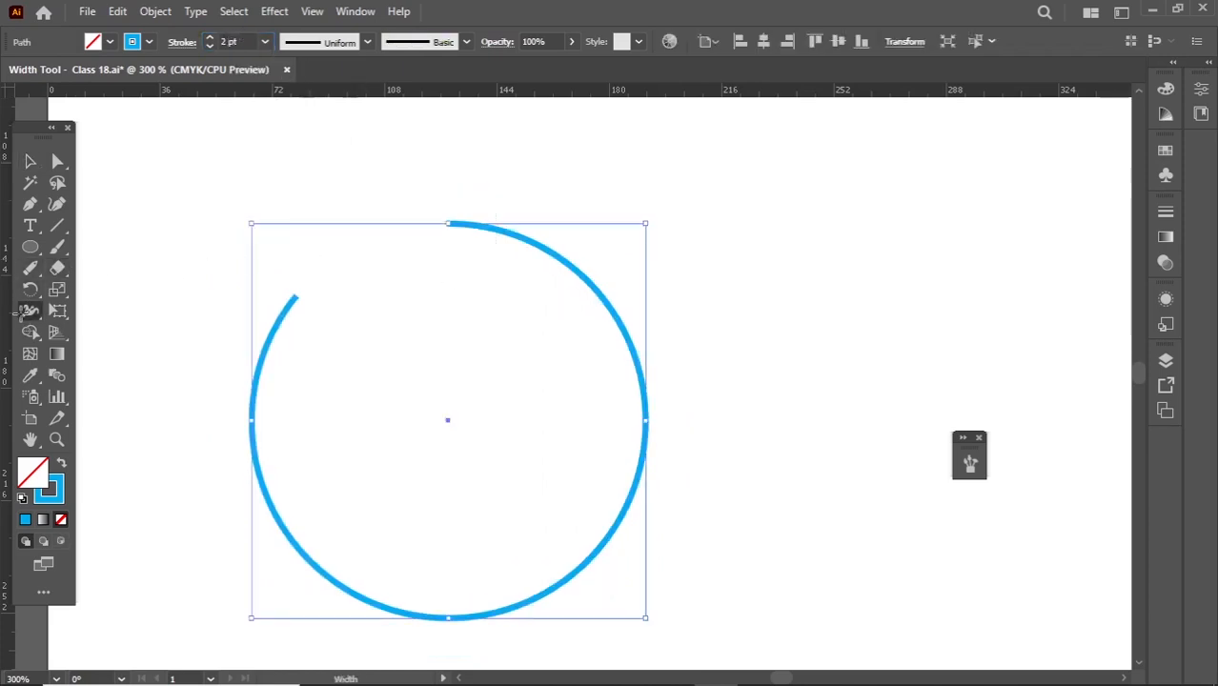
pyautogui.click(86, 315)
pyautogui.moveTo(449, 233); pyautogui.dragTo(451, 246)
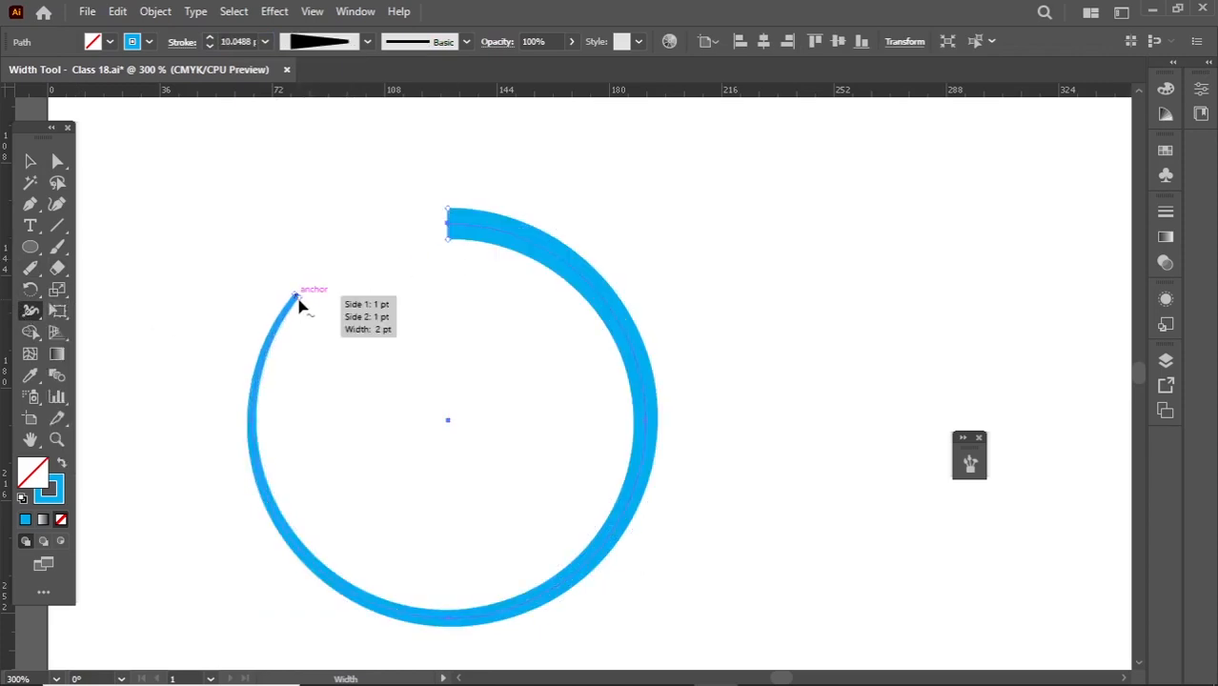
pyautogui.moveTo(294, 298); pyautogui.dragTo(295, 295)
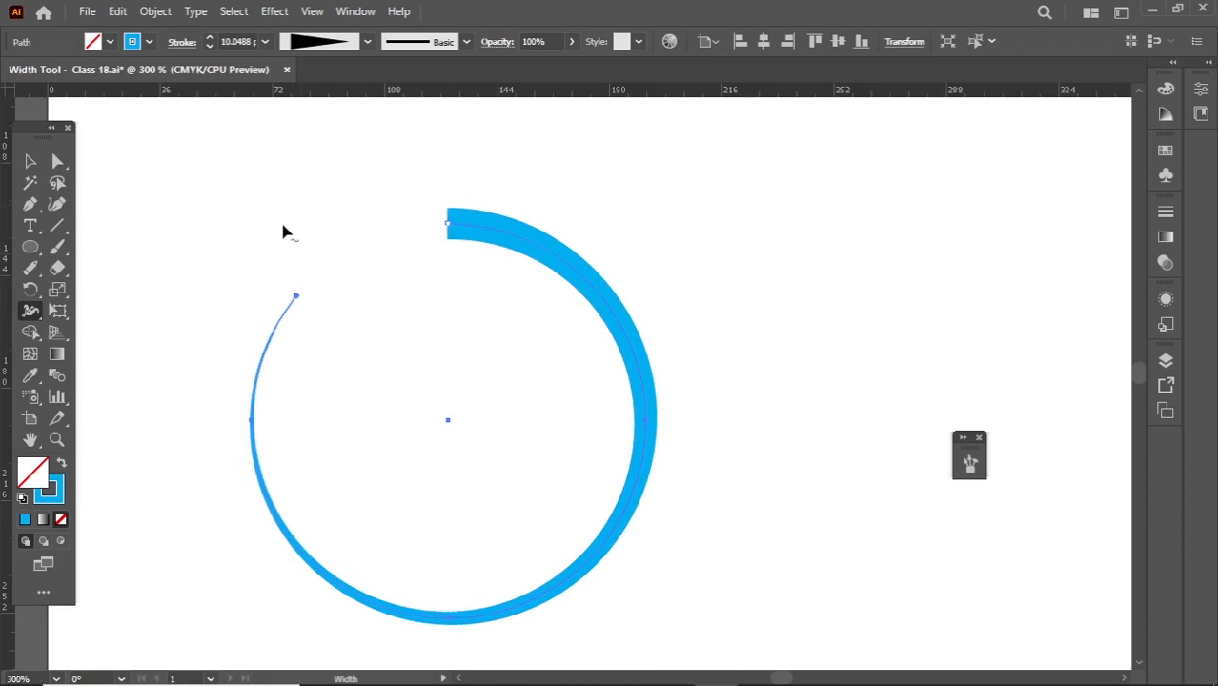
# - Give the circle's stroke a round cap and deselect the circle
pyautogui.click(181, 43)
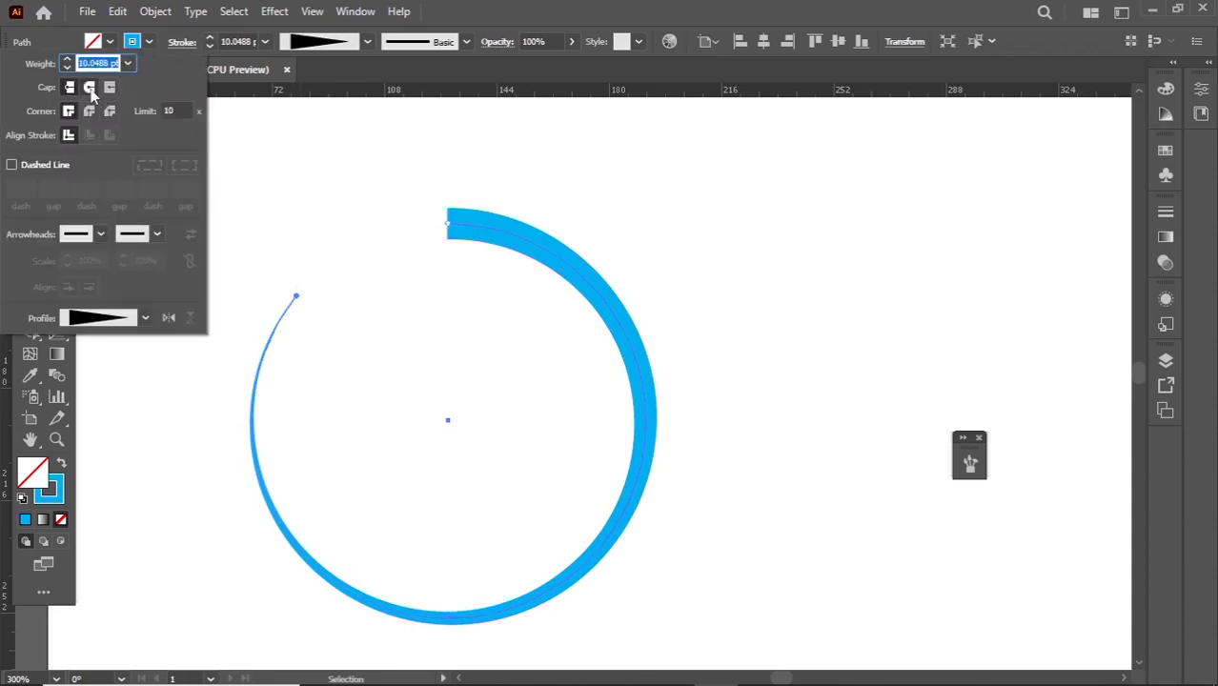
pyautogui.click(91, 90)
pyautogui.press('v')
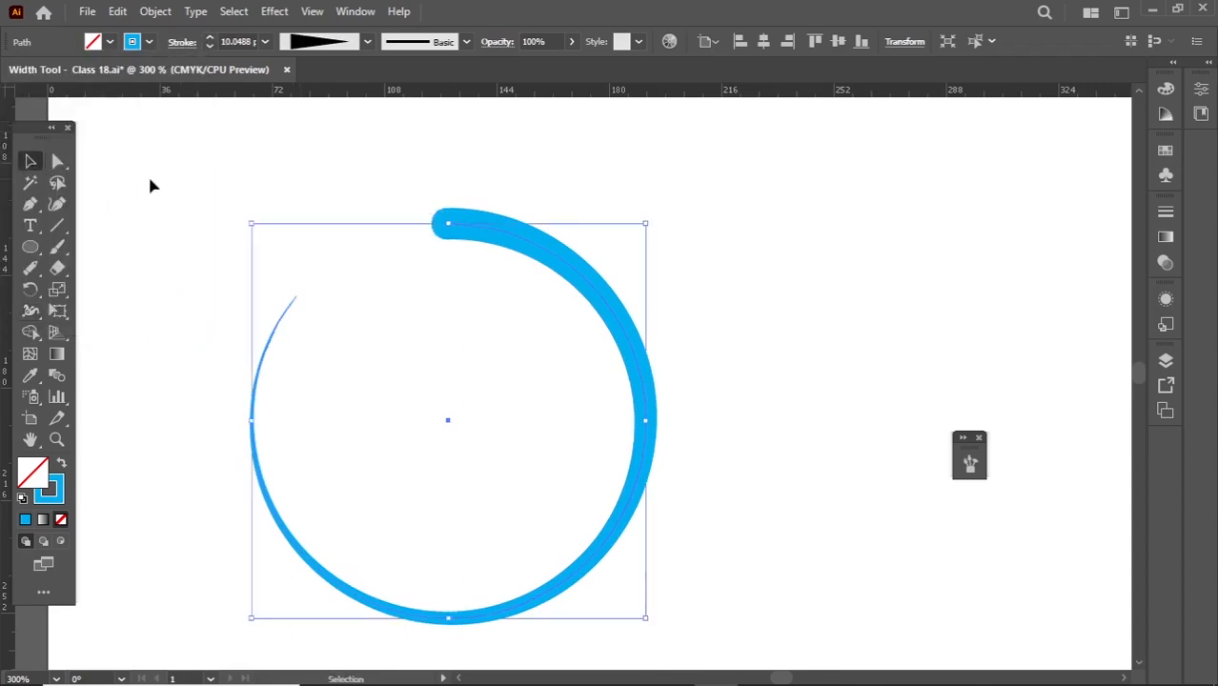
pyautogui.click(150, 186)
pyautogui.scroll(-1, 203, 229)
pyautogui.moveTo(199, 225); pyautogui.dragTo(272, 322)
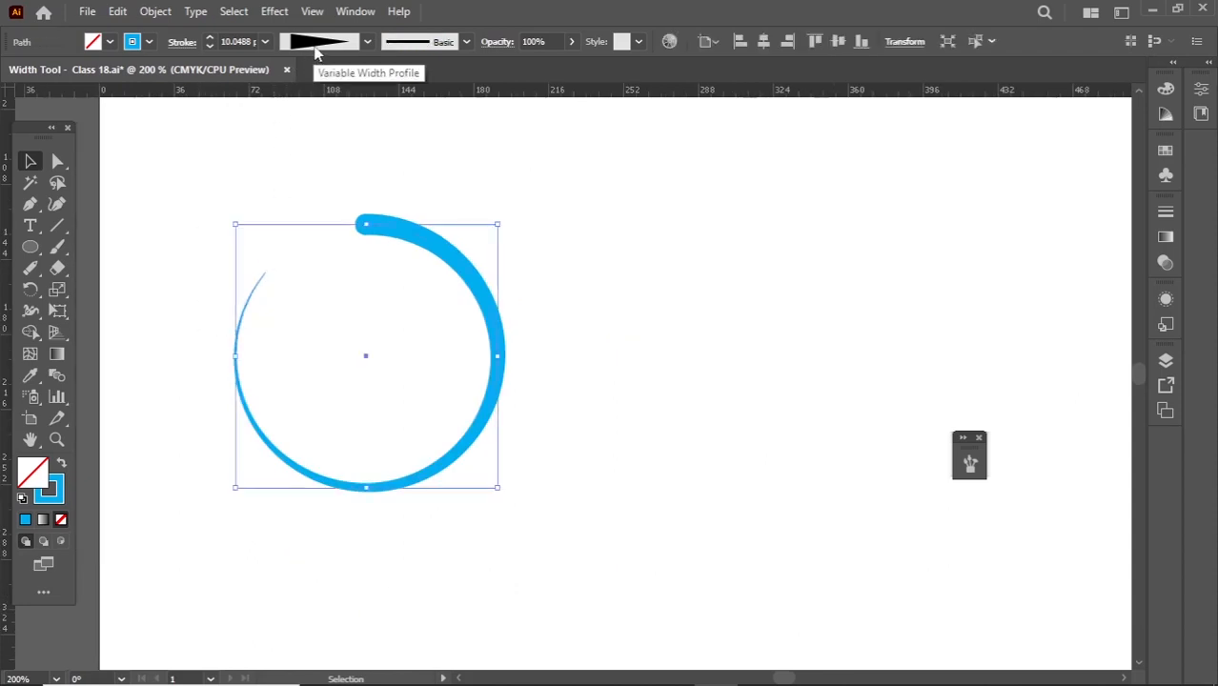
pyautogui.click(632, 248)
# - Draw a straight vertical line between the circle and the script letter, and select it
pyautogui.scroll(-1, 620, 266)
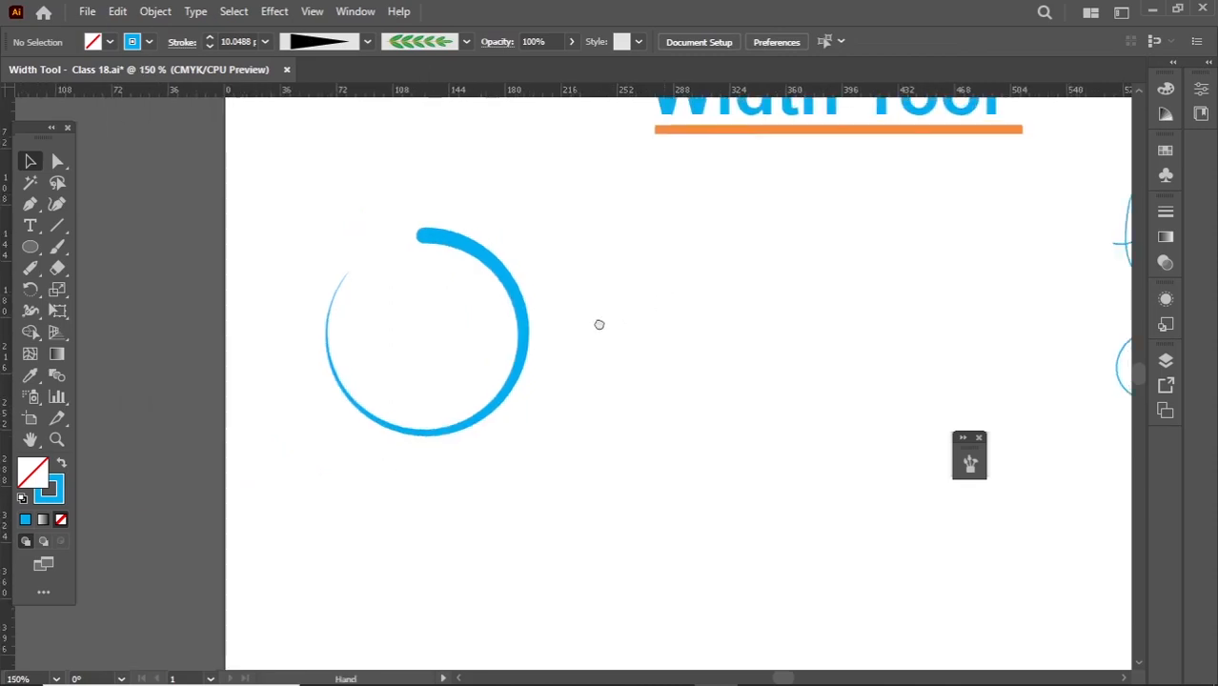
pyautogui.moveTo(598, 323); pyautogui.dragTo(475, 357)
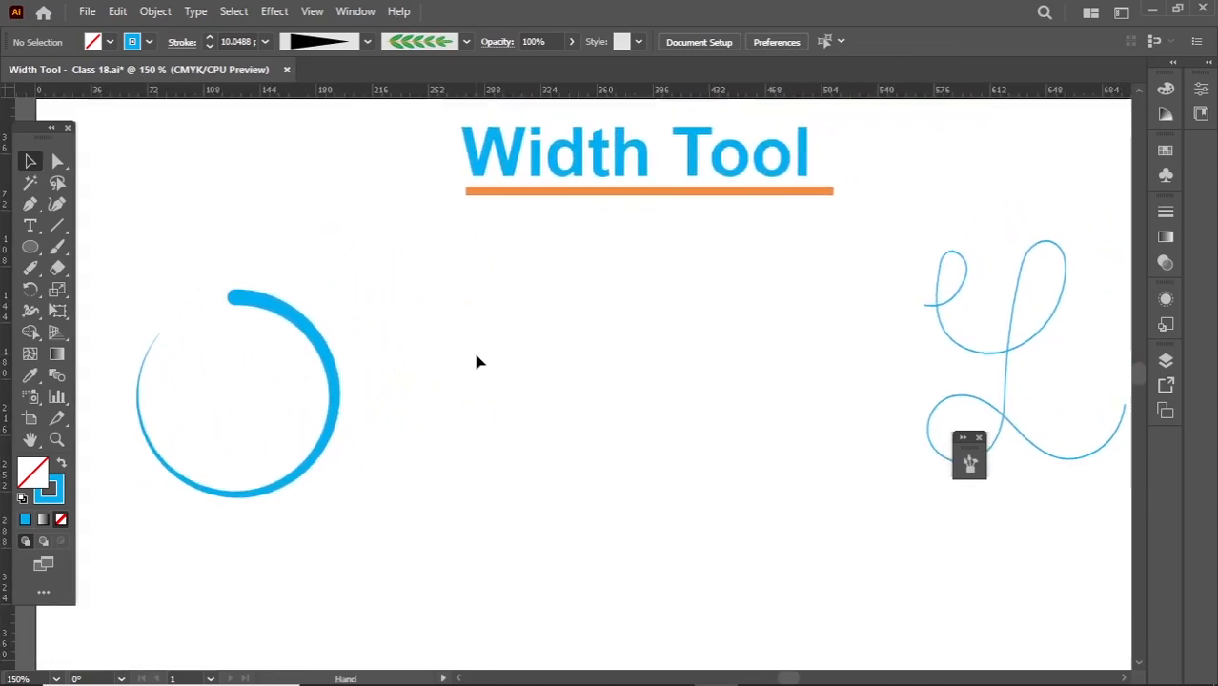
pyautogui.click(56, 225)
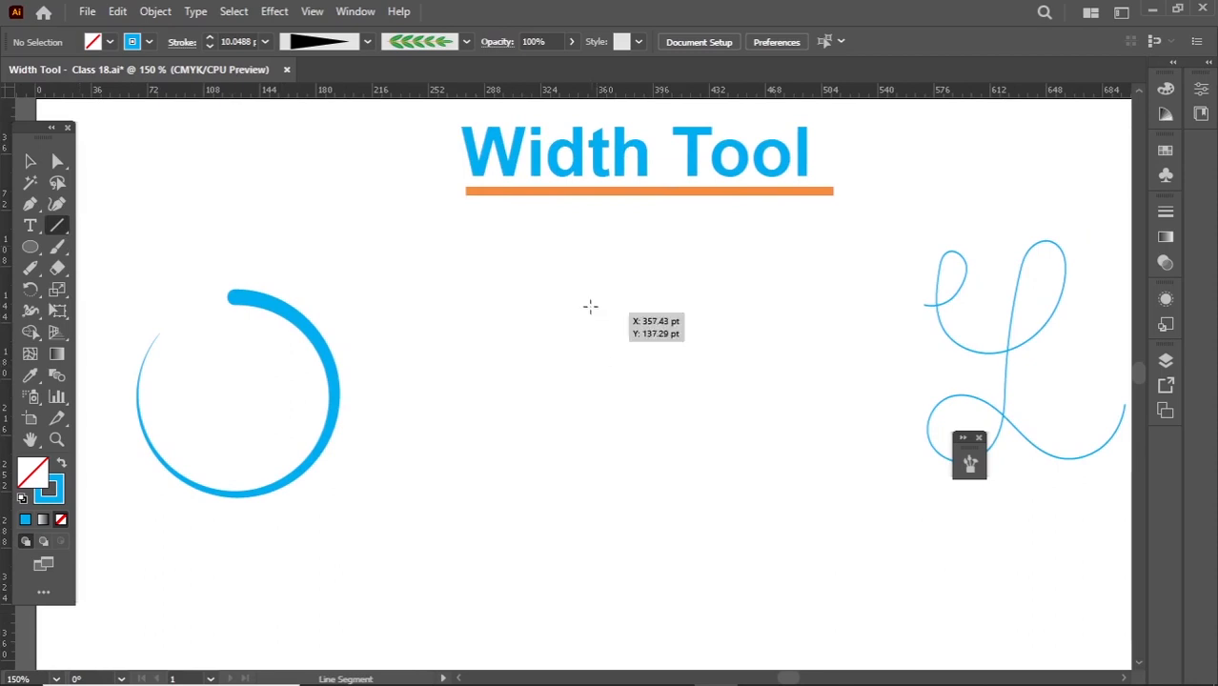
pyautogui.moveTo(589, 305); pyautogui.dragTo(590, 570)
pyautogui.press('v')
pyautogui.click(467, 267)
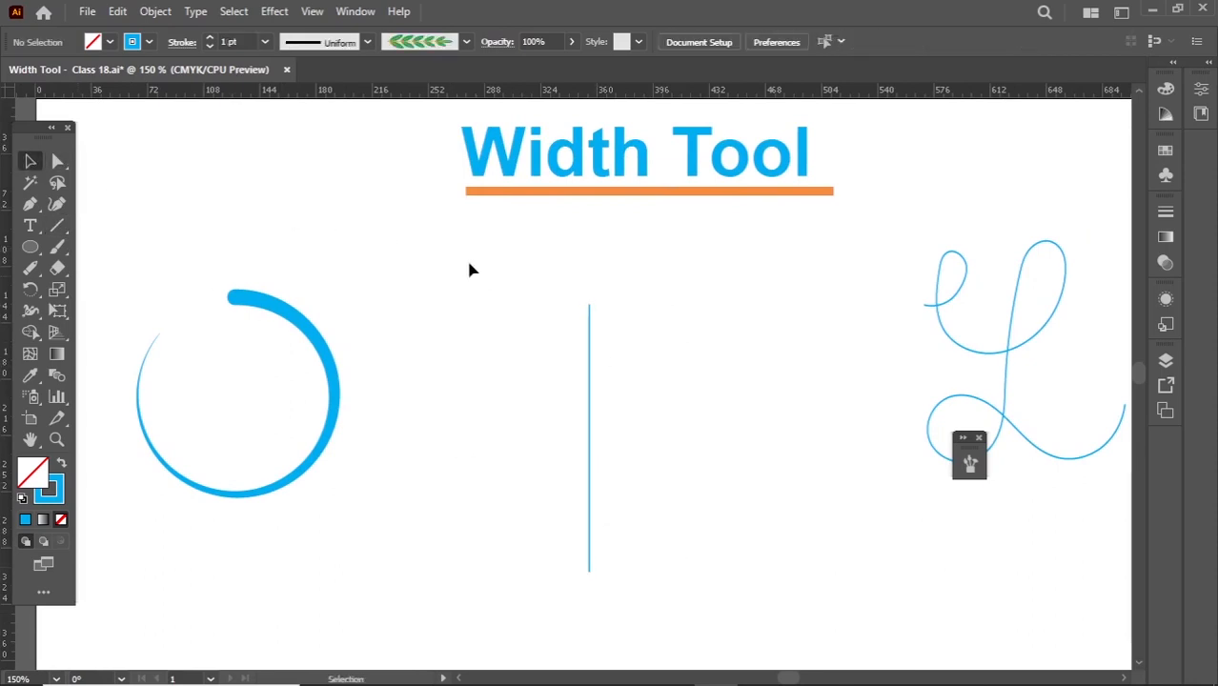
pyautogui.moveTo(469, 270); pyautogui.dragTo(619, 405)
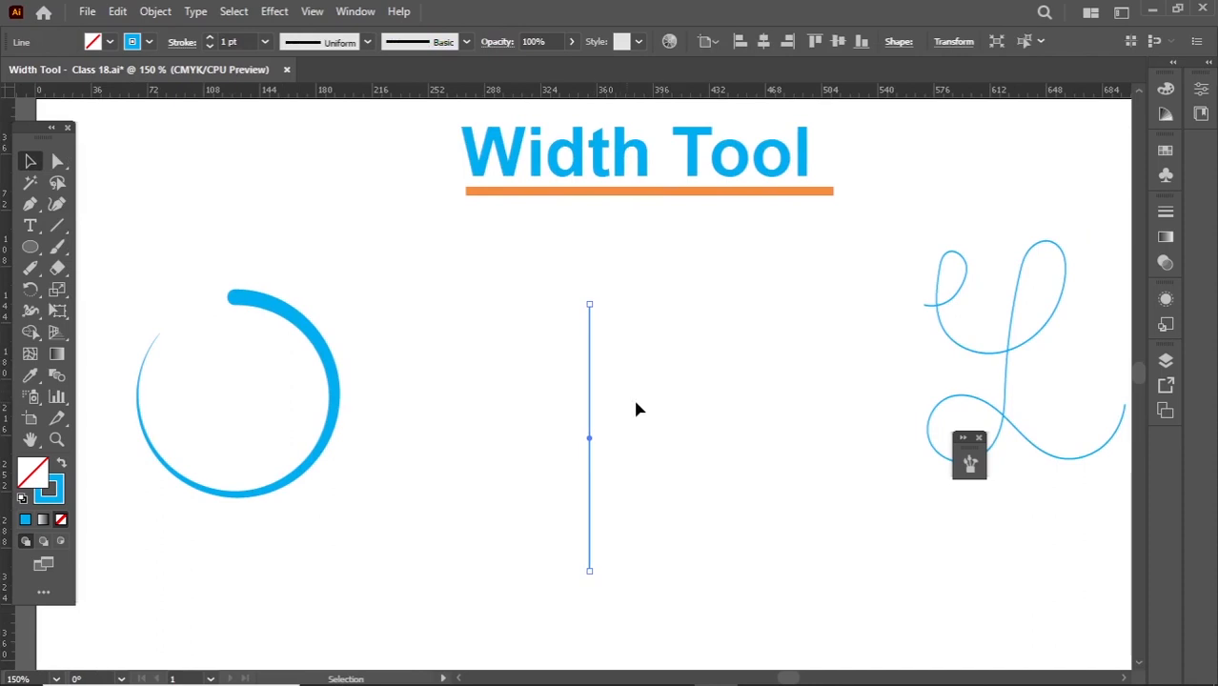
pyautogui.scroll(-1, 645, 404)
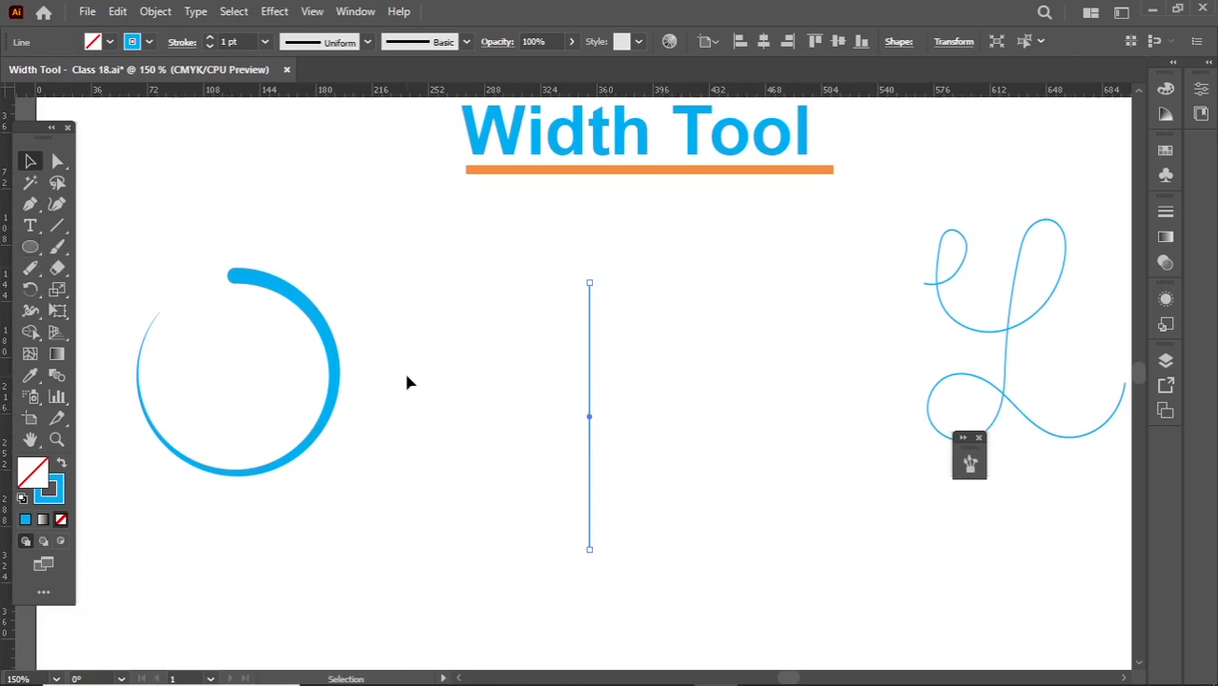
# - Use the Width tool to widen the line's upper end to about 18 pt, and give its stroke a butt cap
pyautogui.hotkey('shift', 'w')
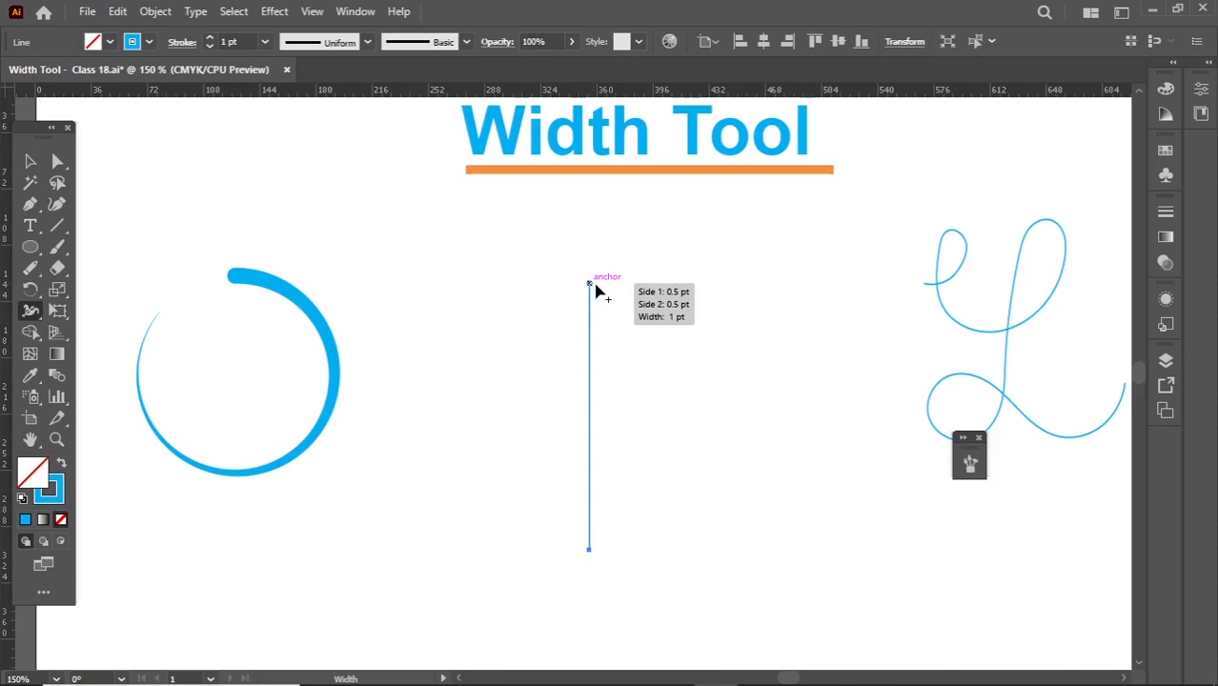
pyautogui.moveTo(590, 285); pyautogui.dragTo(606, 289)
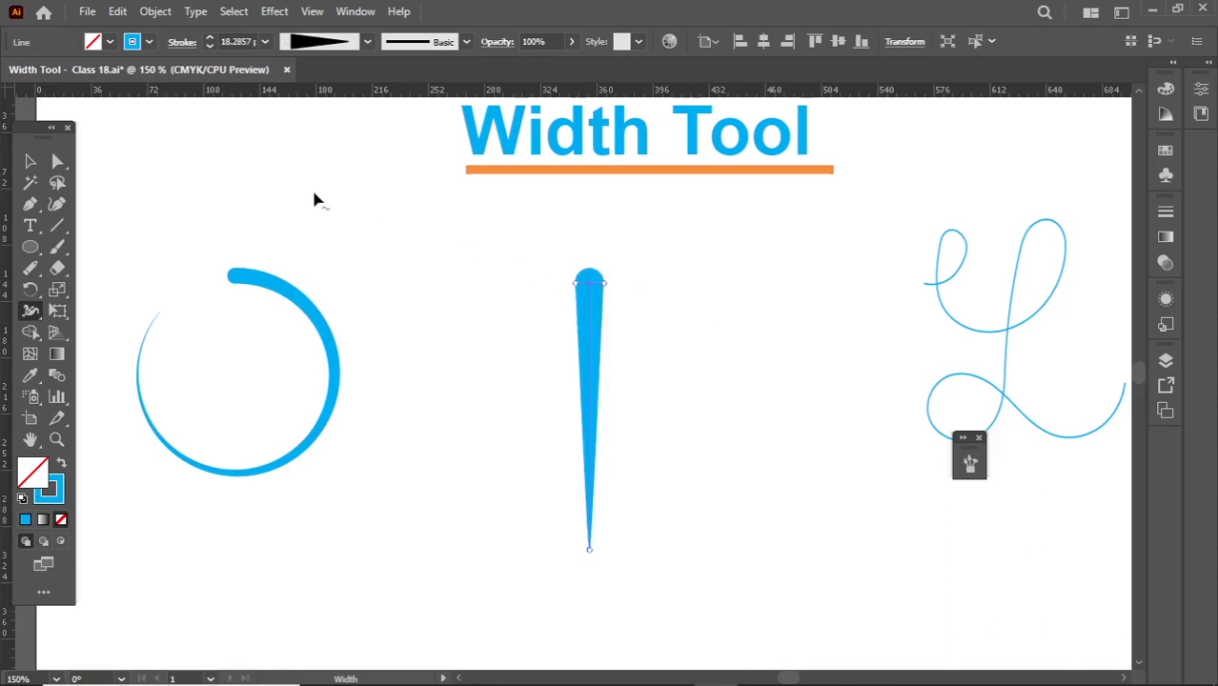
pyautogui.press('v')
pyautogui.click(182, 42)
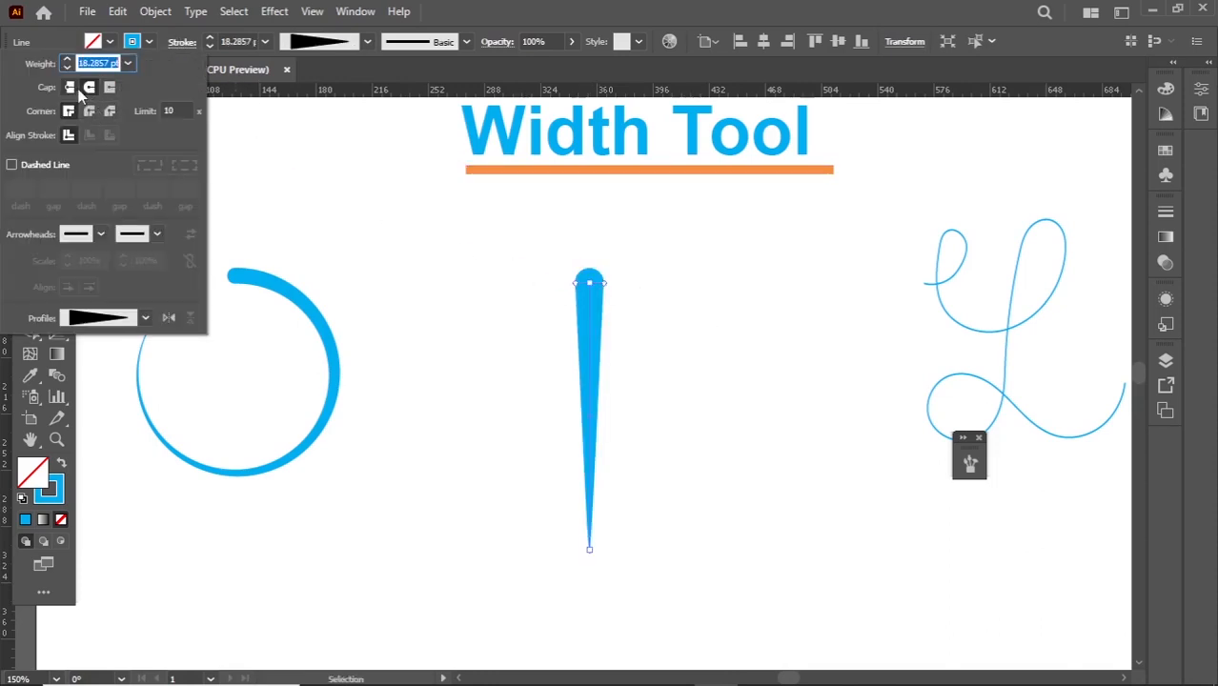
pyautogui.click(69, 86)
# - Widen the line's lower end to about 18 pt with the Width tool to match its upper end
pyautogui.hotkey('shift', 'w')
pyautogui.scroll(1, 593, 561)
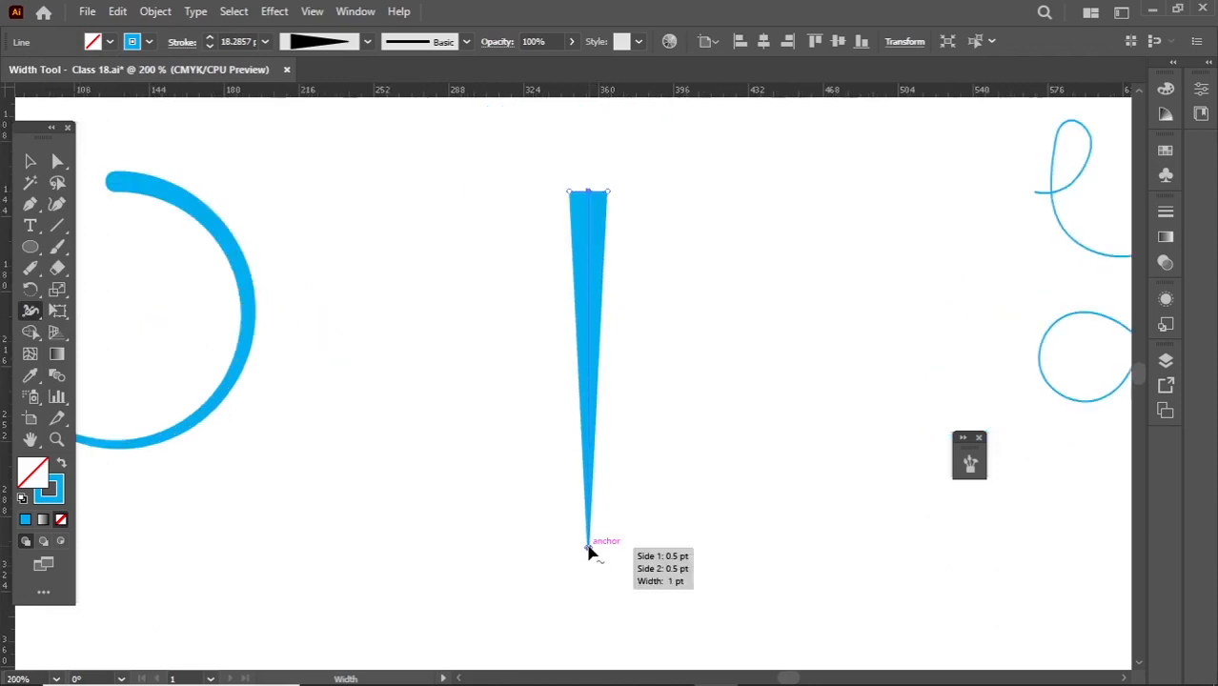
pyautogui.moveTo(591, 552); pyautogui.dragTo(596, 557)
pyautogui.moveTo(602, 553); pyautogui.dragTo(610, 551)
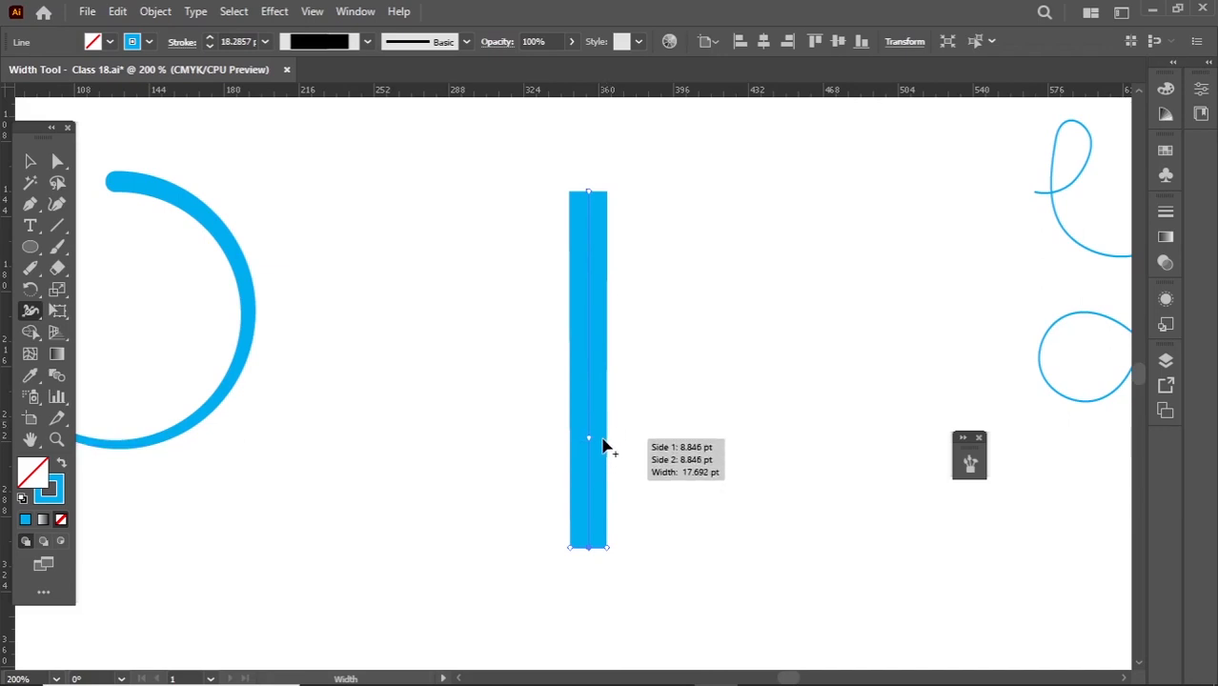
# - Shape the line into a vase: bulge the lower body to about 126 pt, flare the rim, and raise the 36 pt neck point
pyautogui.moveTo(606, 449); pyautogui.dragTo(723, 447)
pyautogui.moveTo(680, 289); pyautogui.dragTo(626, 281)
pyautogui.moveTo(609, 196); pyautogui.dragTo(613, 239)
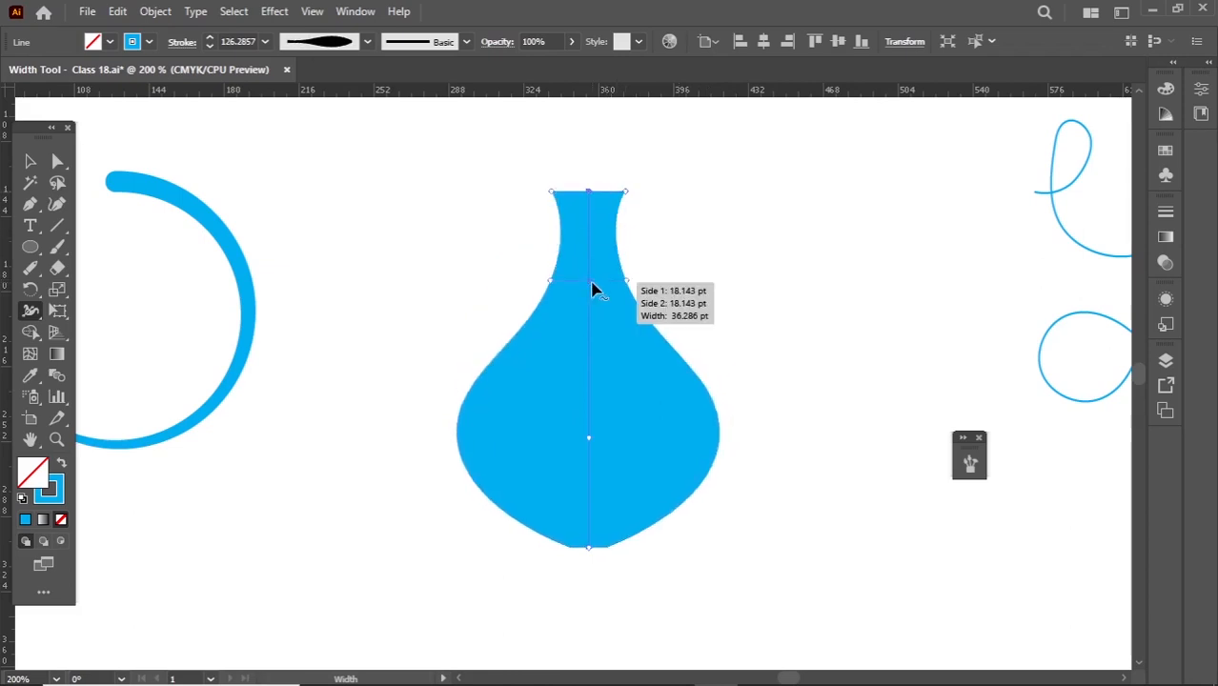
pyautogui.moveTo(593, 285); pyautogui.dragTo(593, 262)
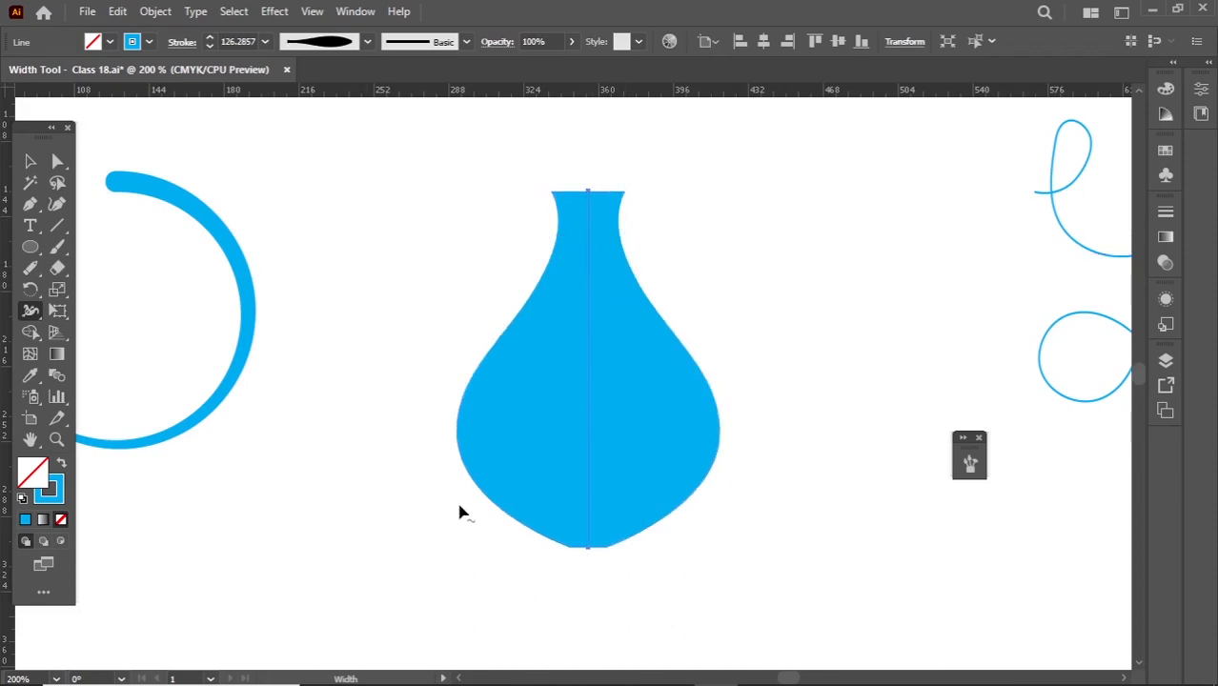
# - Widen the vase's base slightly, trim its body to about 123 pt, and deselect it
pyautogui.moveTo(612, 550); pyautogui.dragTo(617, 553)
pyautogui.hotkey('ctrl', 'z')
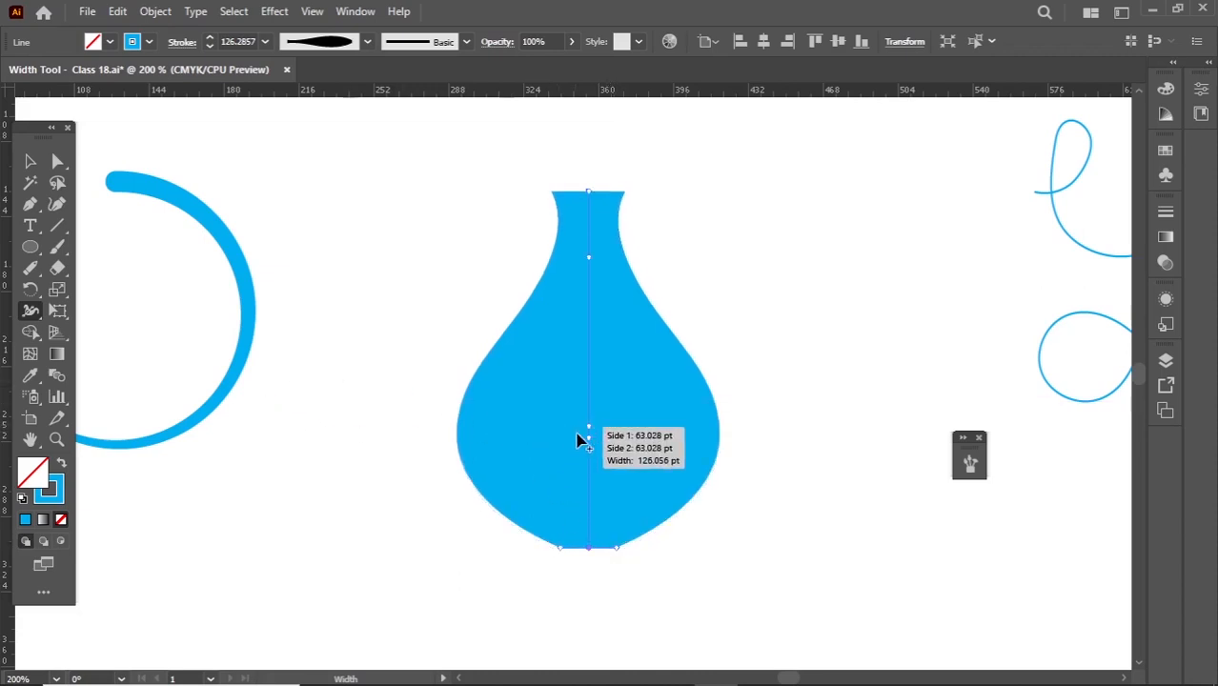
pyautogui.moveTo(721, 443)
pyautogui.mouseDown()
pyautogui.moveTo(683, 438)
pyautogui.moveTo(718, 440)
pyautogui.mouseUp()
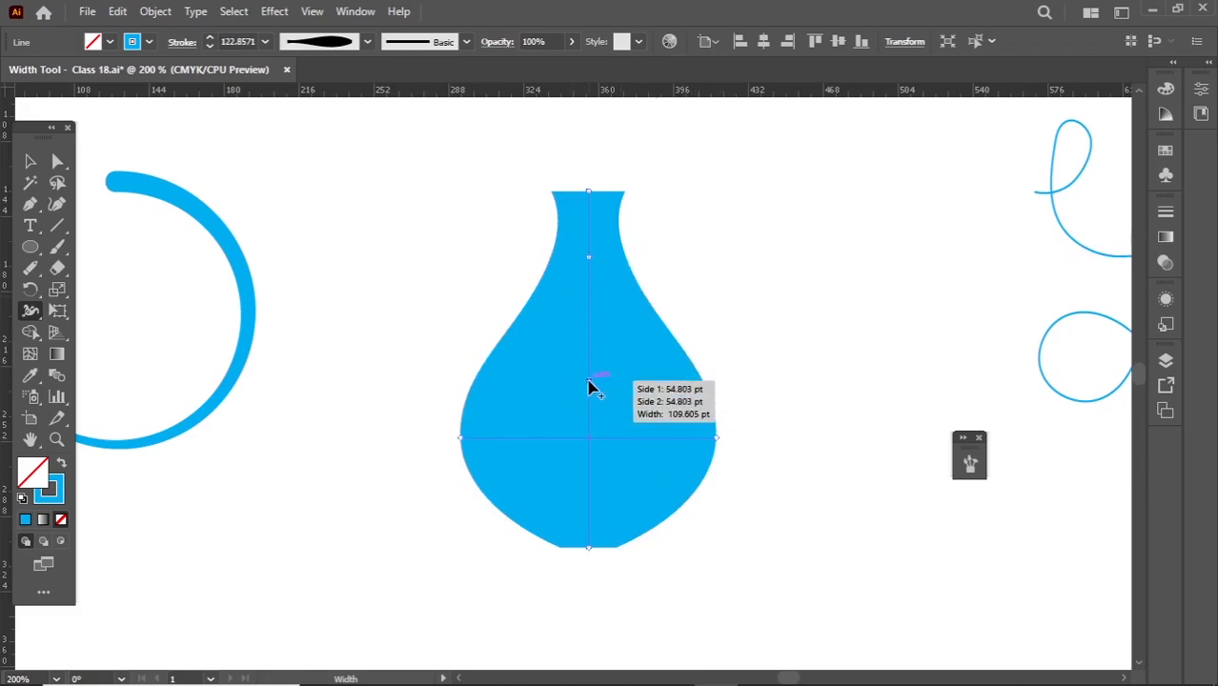
pyautogui.click(29, 162)
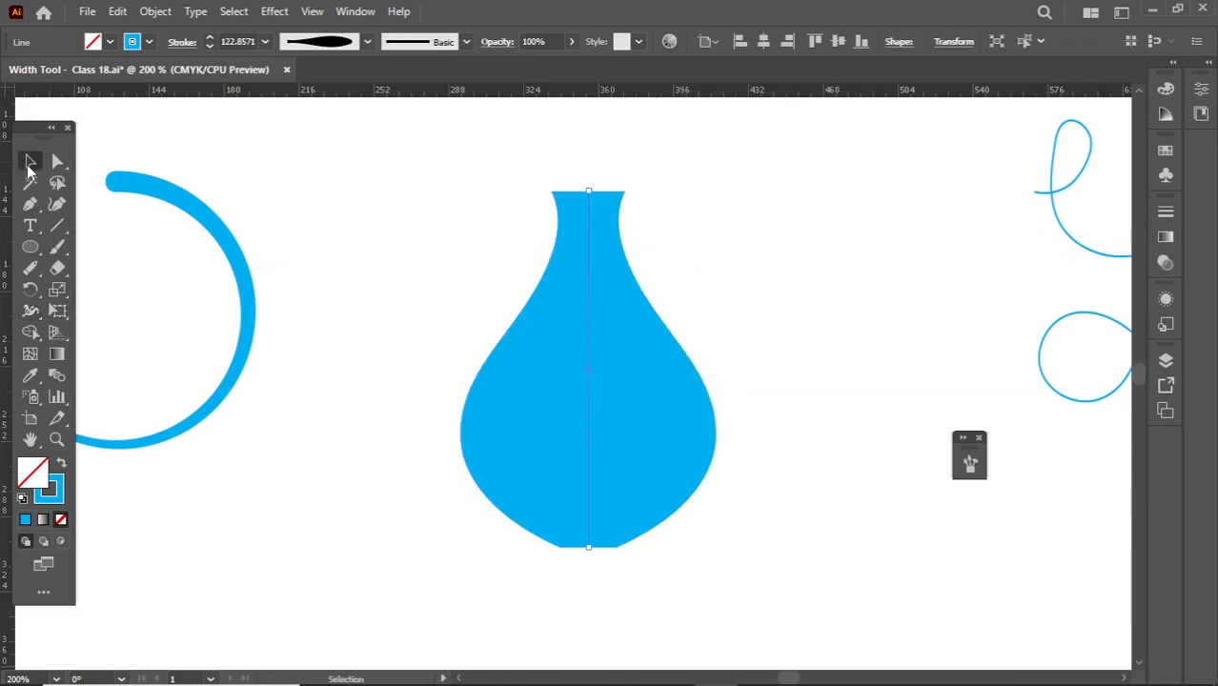
pyautogui.click(310, 240)
# - Bring the pottery photo onto the artboard beside the vase for comparison, and return it beyond the artboard's edge
pyautogui.scroll(-3, 333, 258)
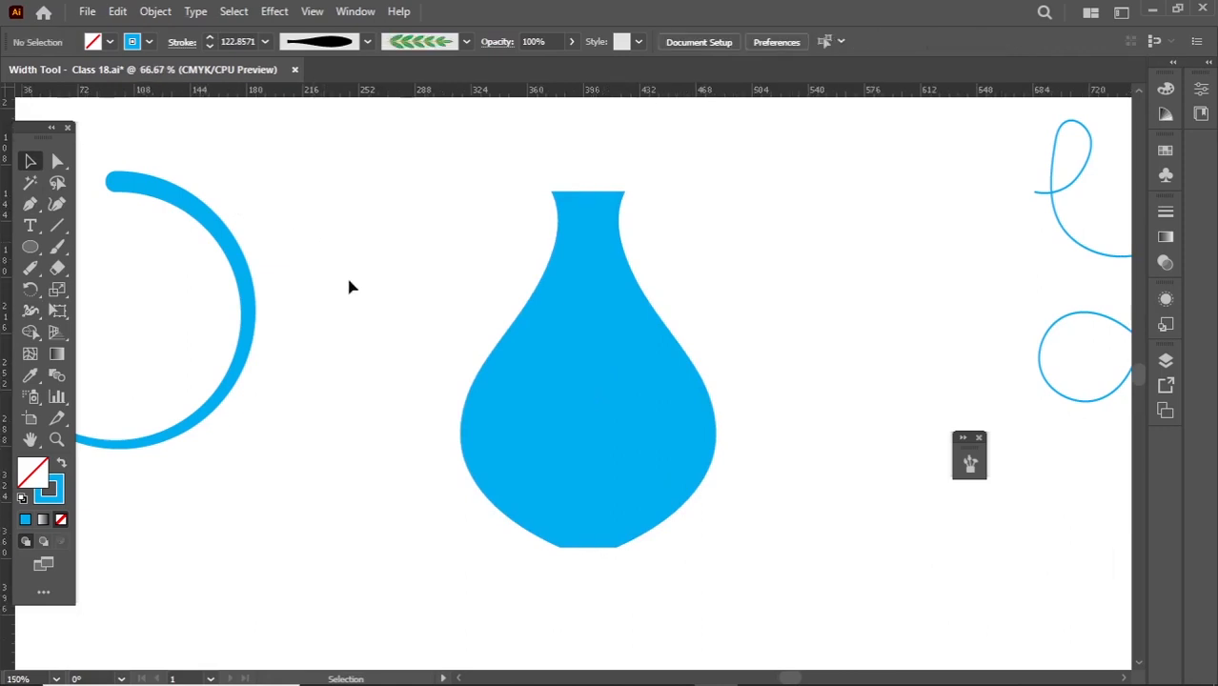
pyautogui.moveTo(957, 162); pyautogui.dragTo(604, 361)
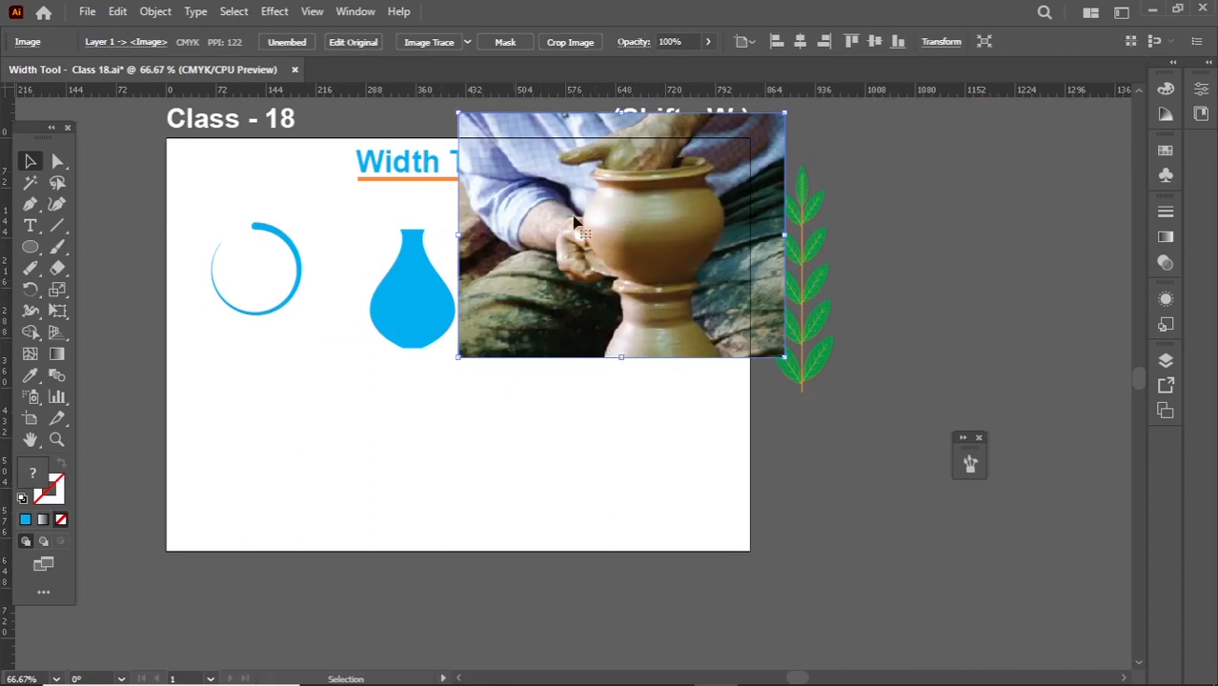
pyautogui.moveTo(535, 288); pyautogui.dragTo(895, 274)
pyautogui.click(474, 372)
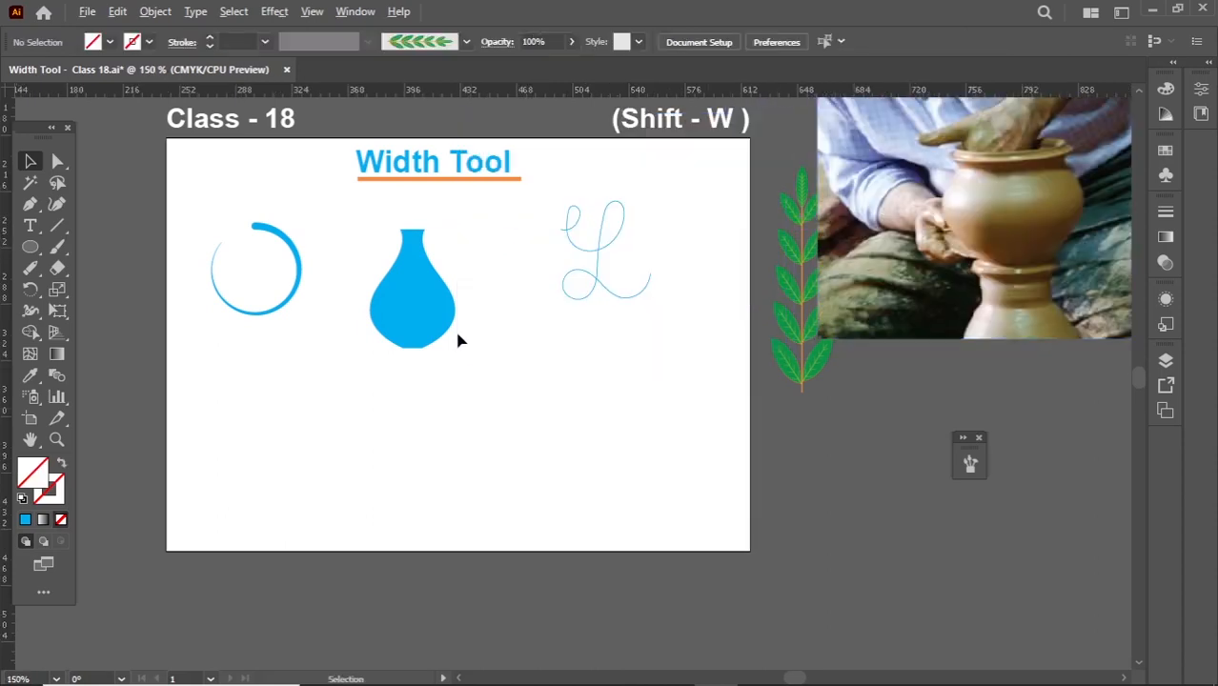
# - Try narrowing the vase's belly to about 109 pt with the Width tool and flaring it above to about 206 pt and below to about 213 pt
pyautogui.scroll(2, 457, 340)
pyautogui.click(340, 286)
pyautogui.moveTo(386, 340); pyautogui.dragTo(439, 462)
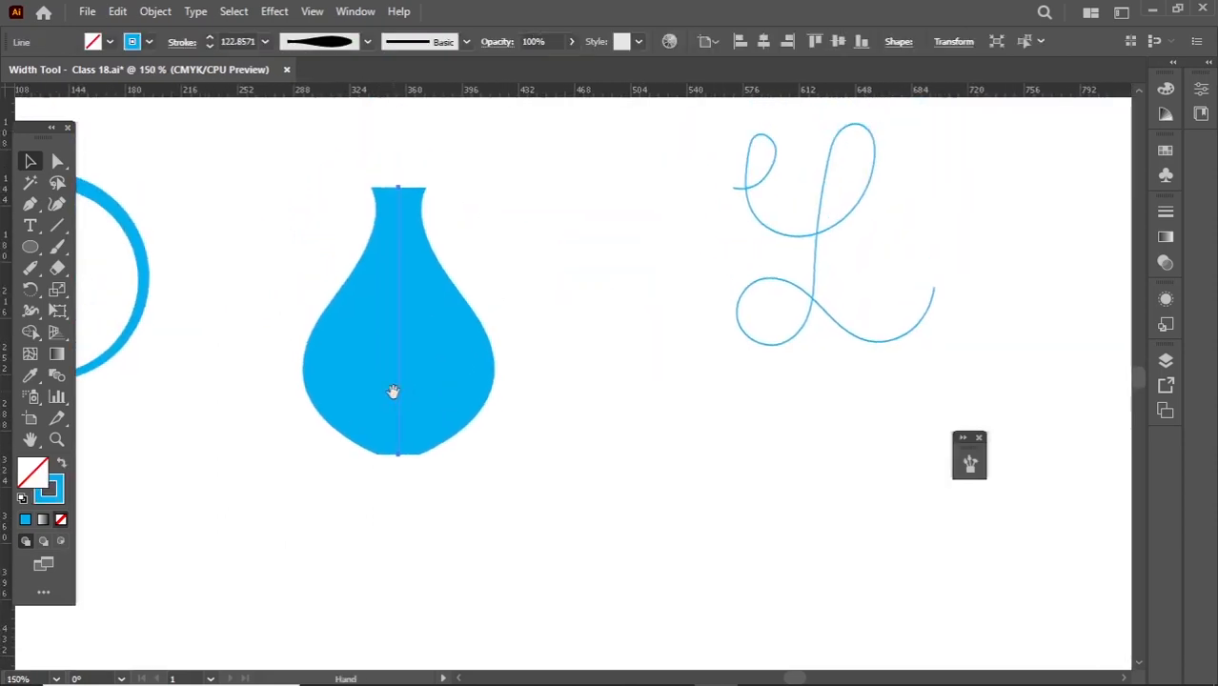
pyautogui.click(30, 311)
pyautogui.rightClick(32, 313)
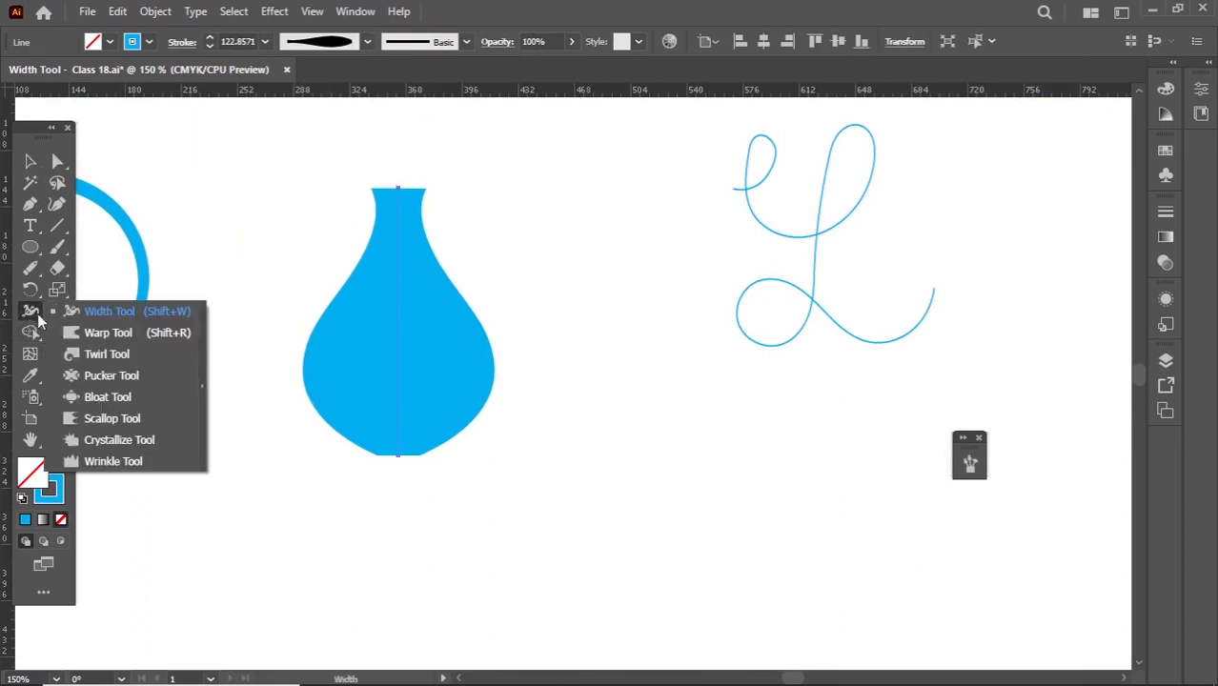
pyautogui.click(103, 315)
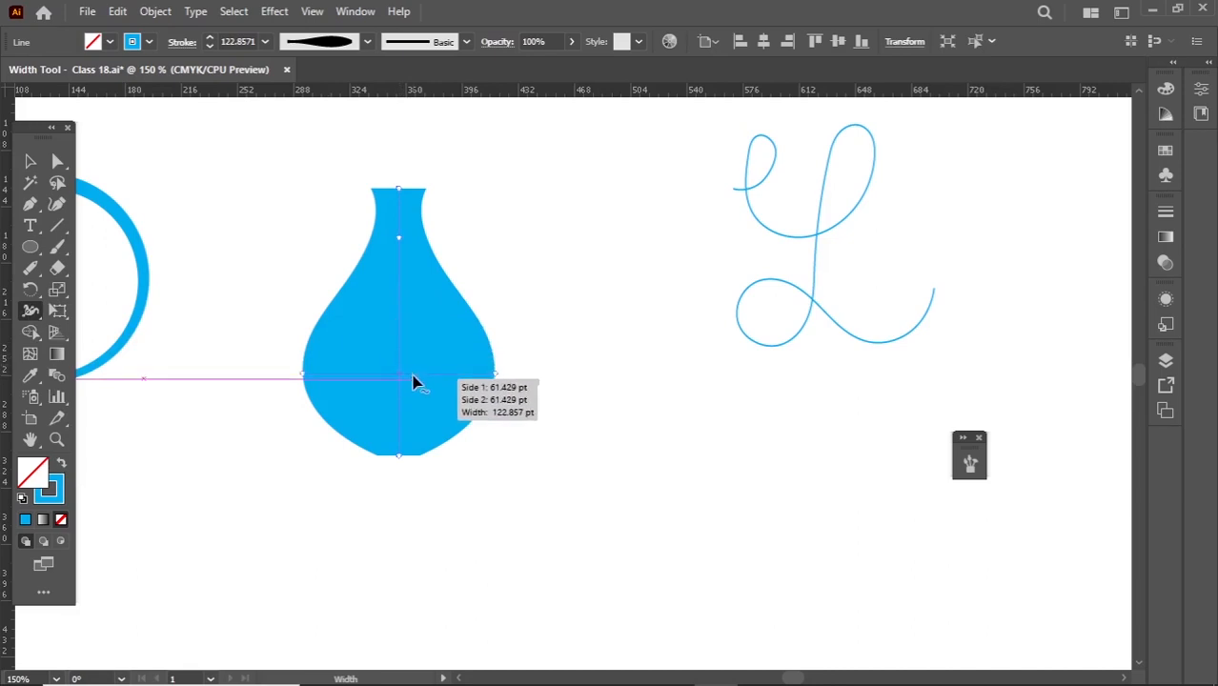
pyautogui.moveTo(493, 382)
pyautogui.mouseDown()
pyautogui.moveTo(476, 373)
pyautogui.moveTo(489, 372)
pyautogui.mouseUp()
pyautogui.moveTo(467, 324); pyautogui.dragTo(557, 339)
pyautogui.moveTo(478, 384); pyautogui.dragTo(566, 400)
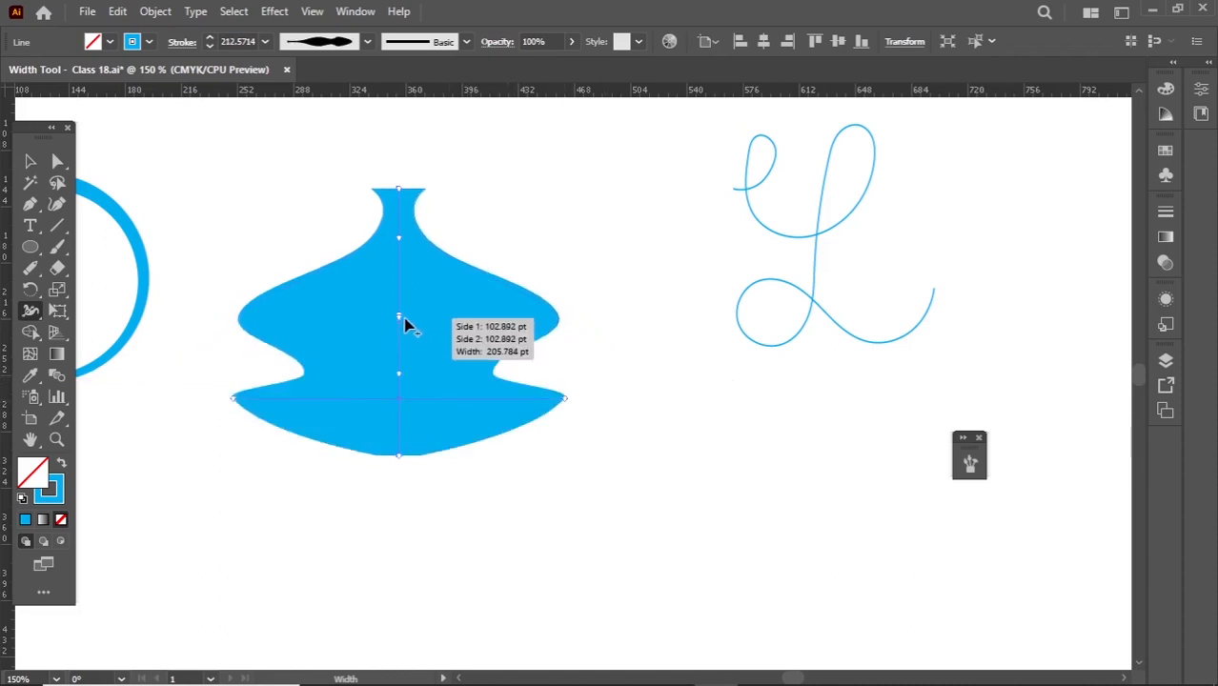
# - Slide the upper flare's width point up to the neck and back down to just above the waist, and adjust the lower flare
pyautogui.moveTo(400, 315); pyautogui.dragTo(397, 247)
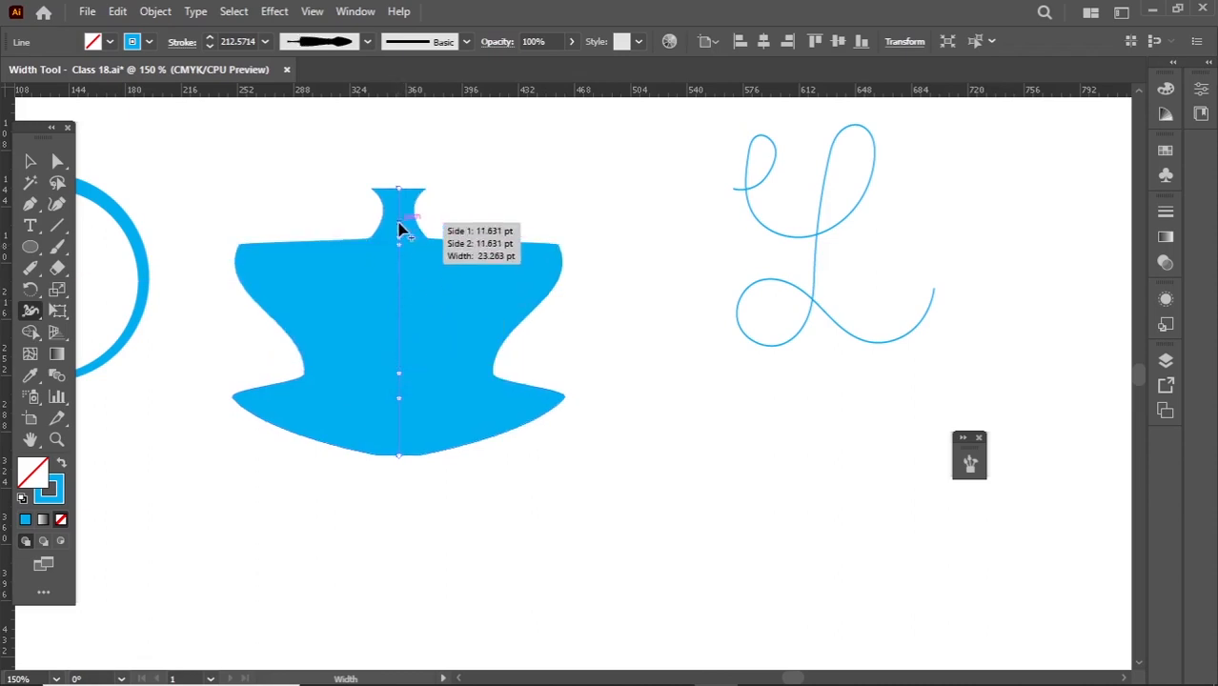
pyautogui.moveTo(402, 247); pyautogui.dragTo(407, 355)
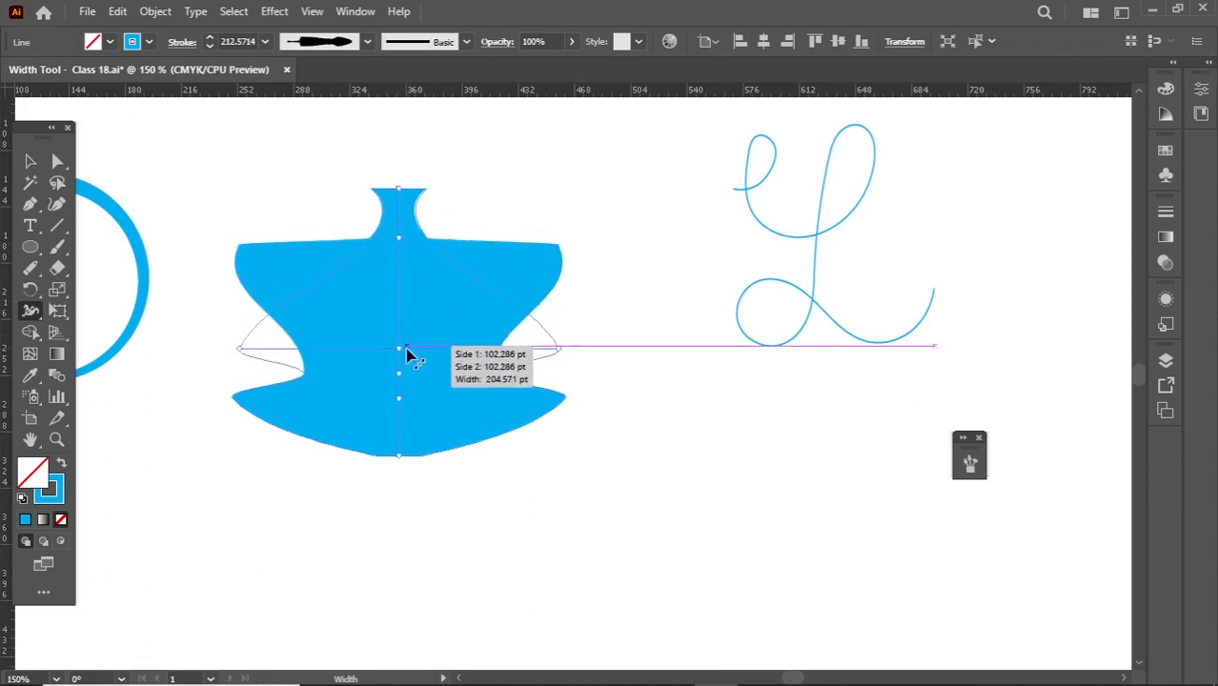
pyautogui.moveTo(400, 415); pyautogui.dragTo(400, 413)
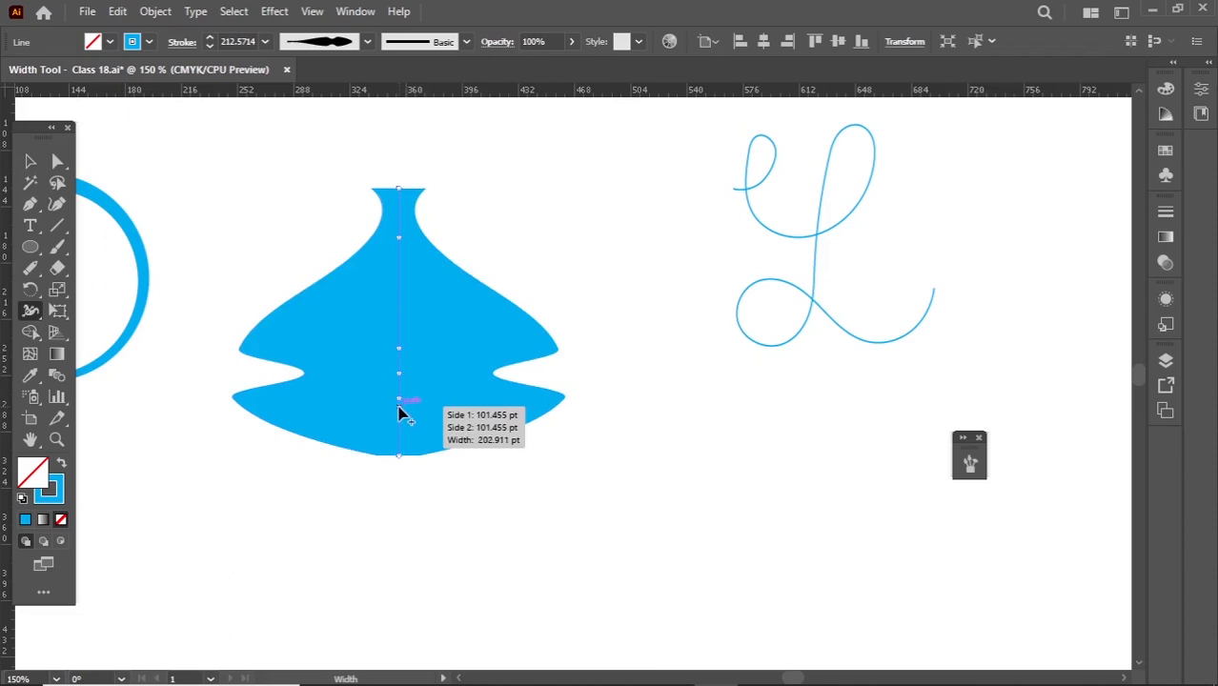
# - Undo the experimental width changes back to the original vase shape and deselect it
pyautogui.hotkey('ctrl', 'z')
pyautogui.hotkey('ctrl', 'shift', 'z')
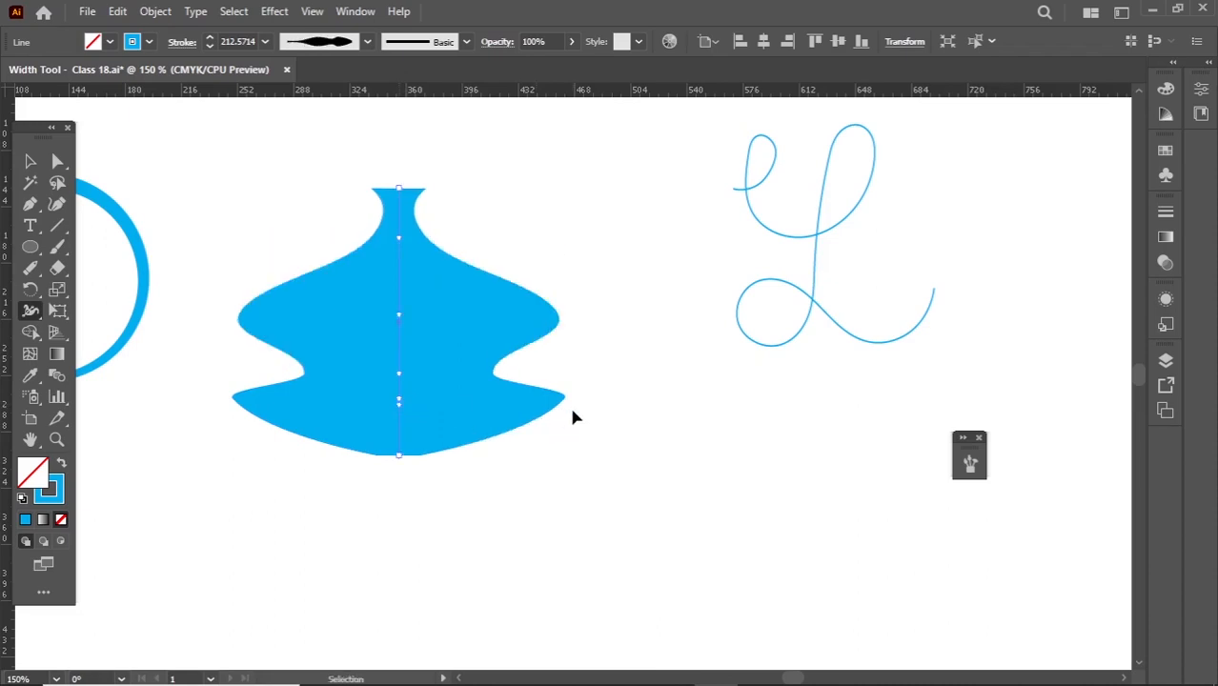
pyautogui.hotkey('ctrl', 'z')
pyautogui.hotkey('ctrl', 'z')
pyautogui.hotkey('ctrl', 'z')
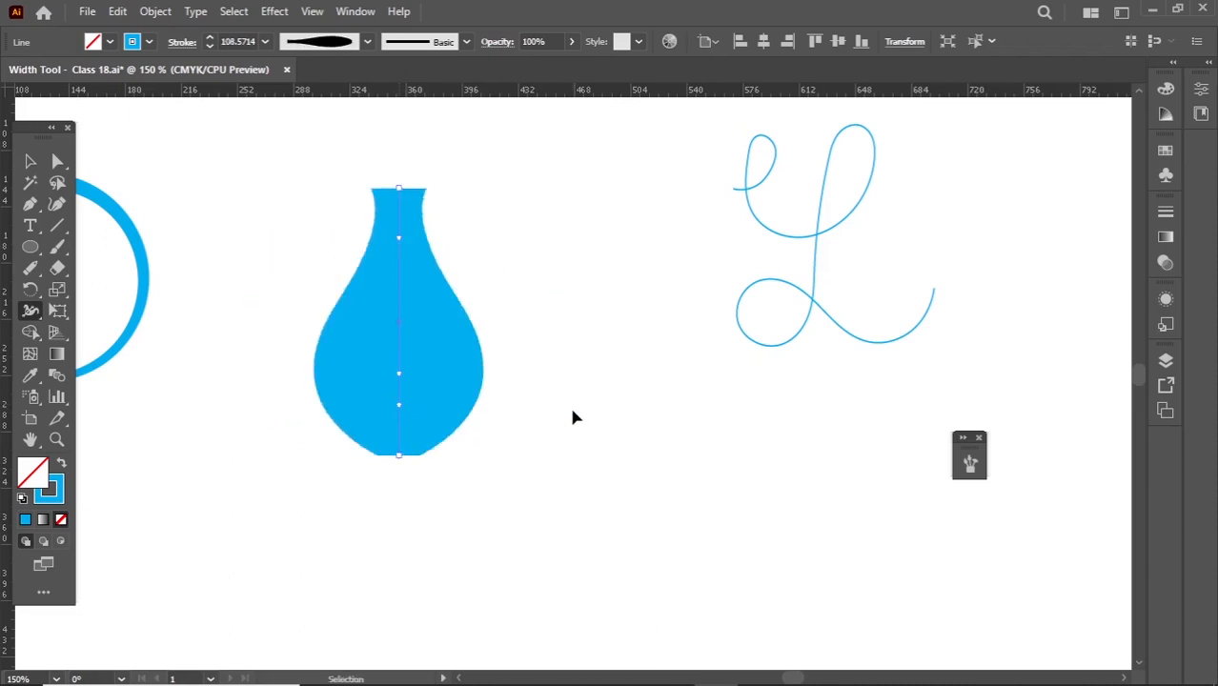
pyautogui.hotkey('ctrl', 'z')
pyautogui.click(30, 162)
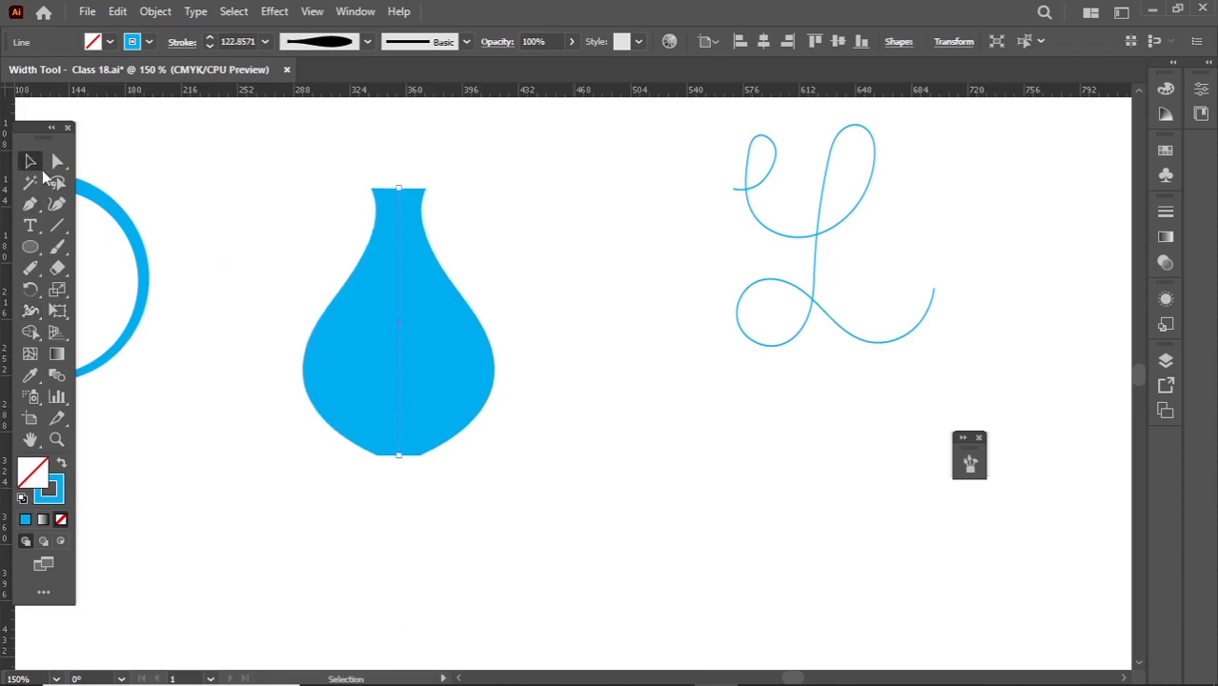
pyautogui.click(238, 234)
# - Move the script letter L path closer to the vase and deselect it
pyautogui.scroll(-1, 246, 236)
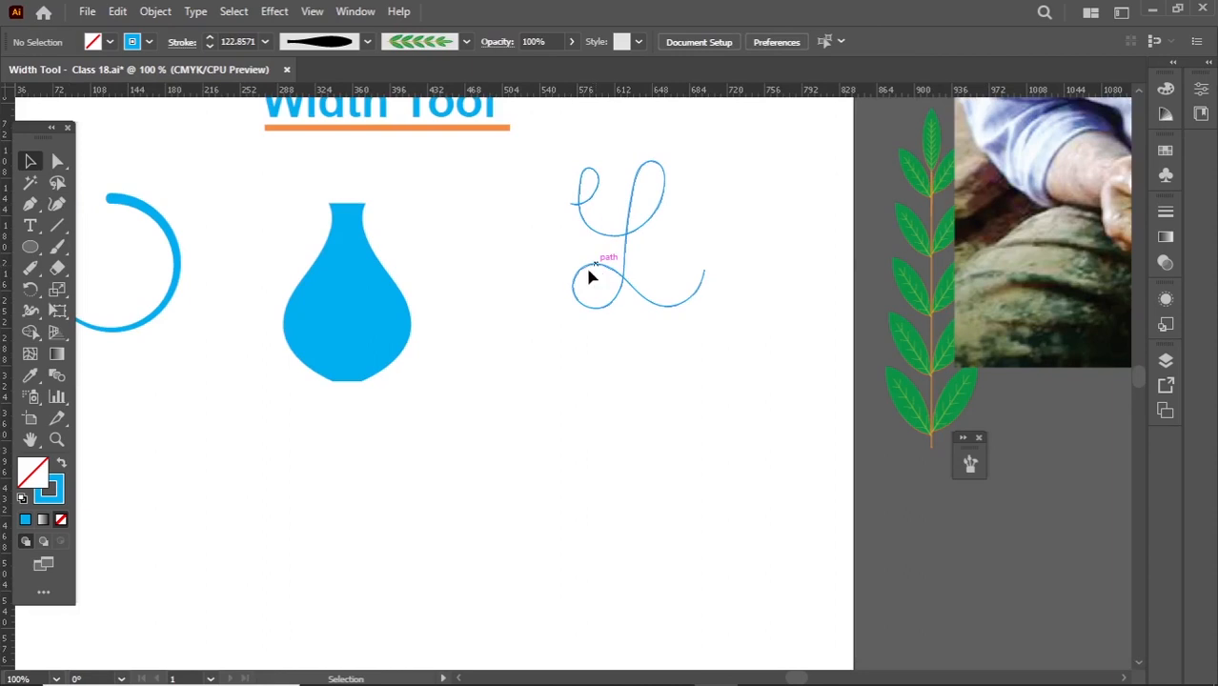
pyautogui.moveTo(589, 277); pyautogui.dragTo(505, 305)
pyautogui.click(550, 371)
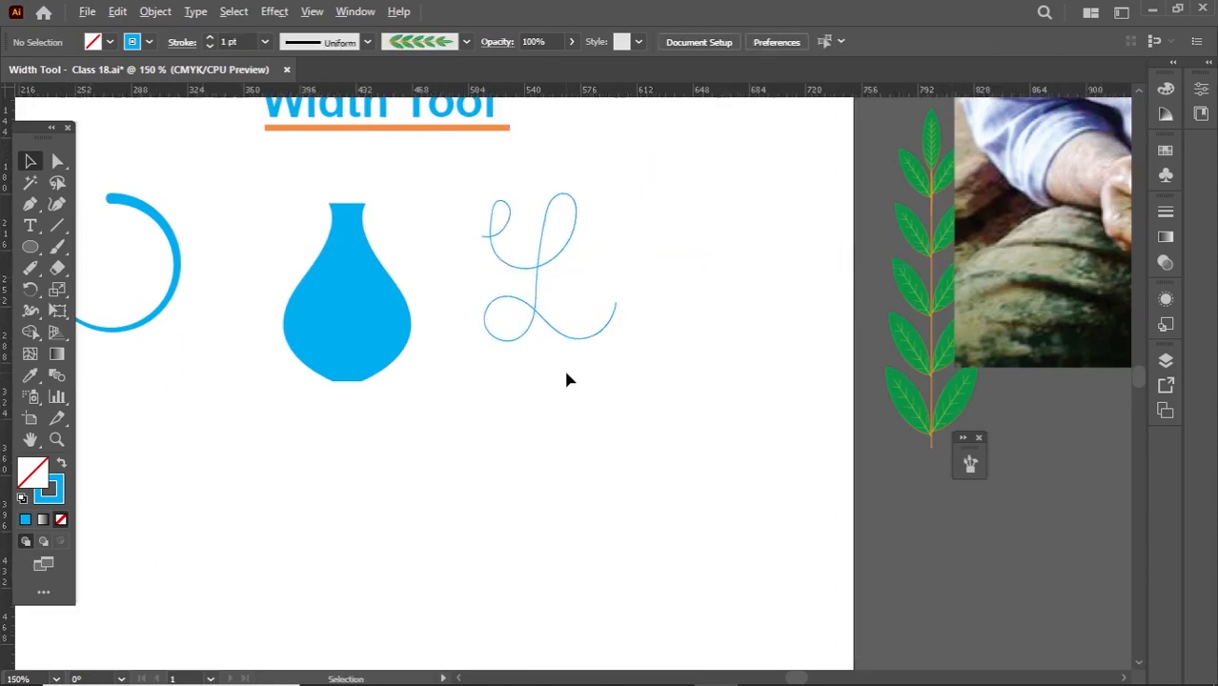
pyautogui.scroll(1, 566, 380)
pyautogui.moveTo(601, 395); pyautogui.dragTo(537, 437)
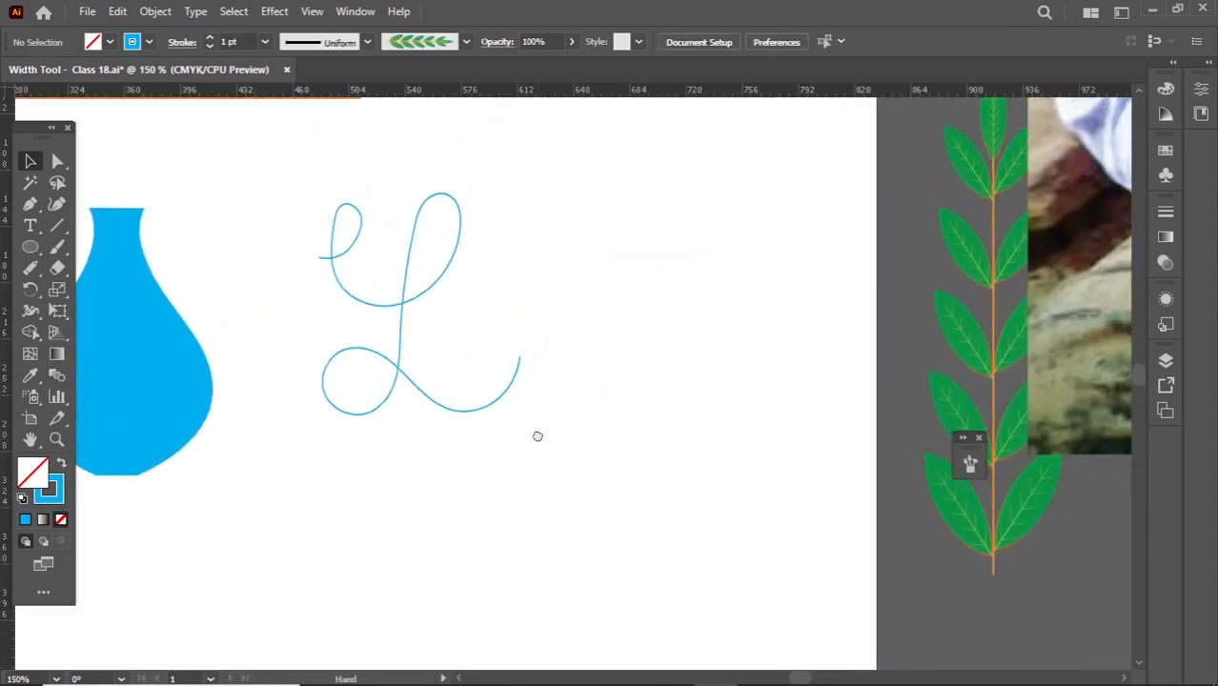
# - Duplicate the script letter L path level with the original, on the side away from the vase
pyautogui.click(483, 413)
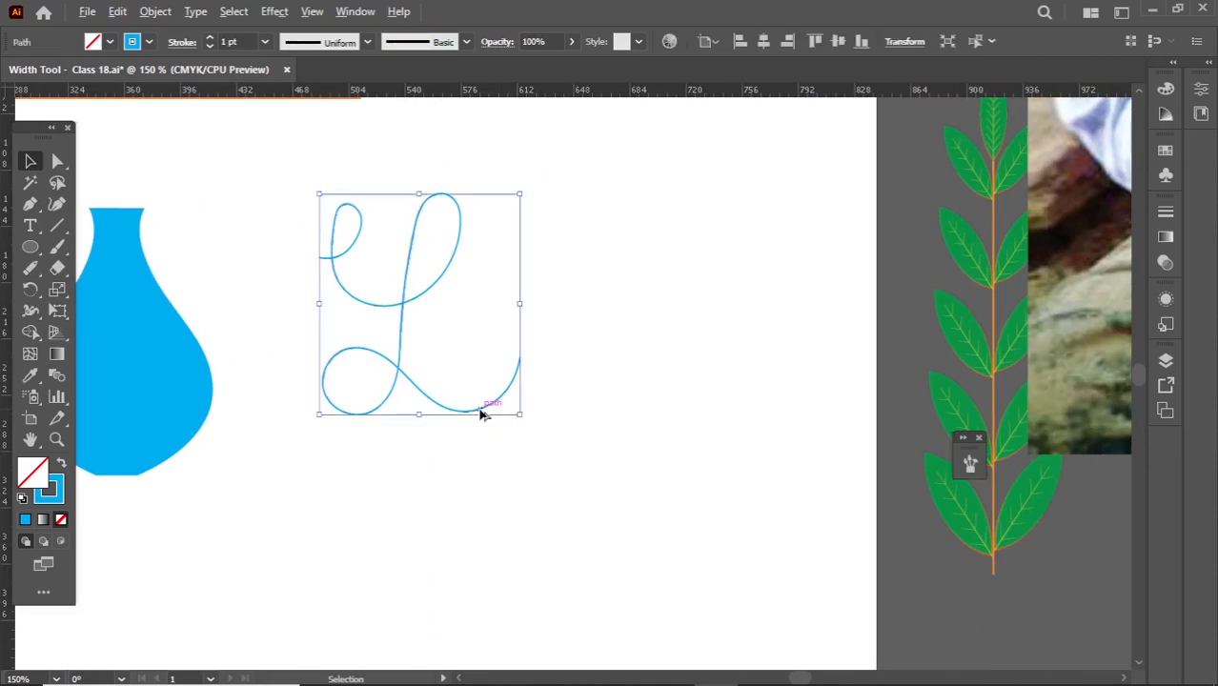
pyautogui.moveTo(483, 413); pyautogui.dragTo(739, 412)
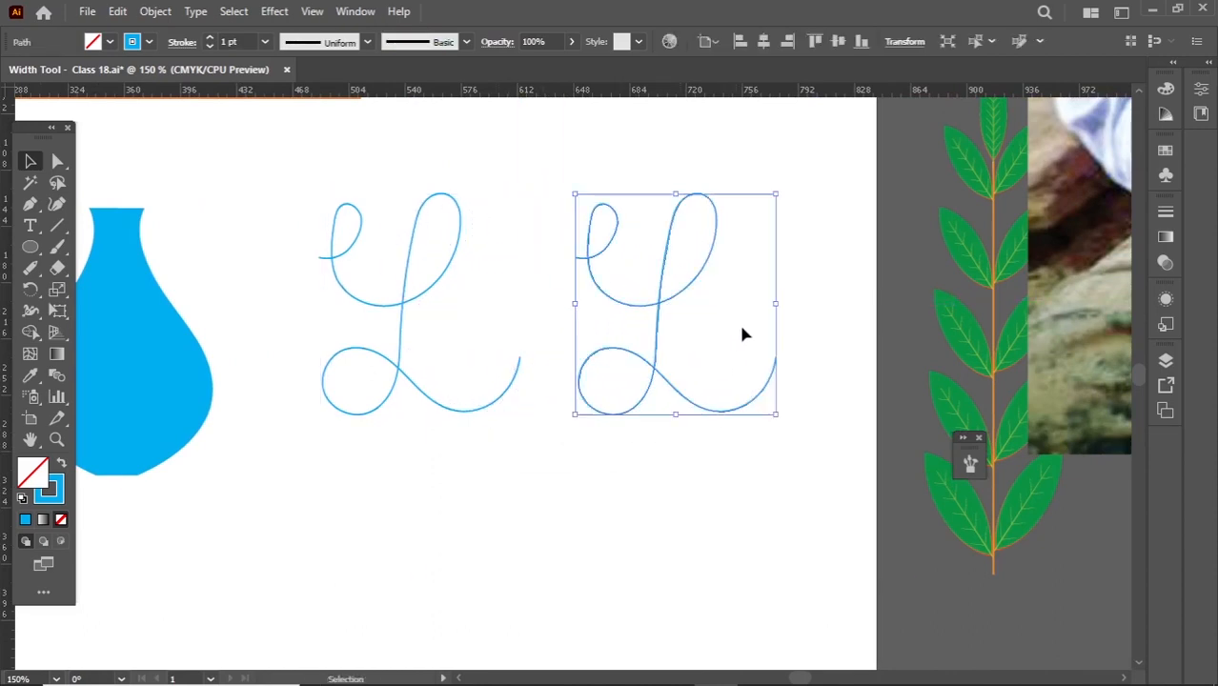
pyautogui.click(775, 264)
# - Widen the copied L with the Width tool to about 10 pt on the upper loop and about 12 pt at the tail end
pyautogui.moveTo(782, 244); pyautogui.dragTo(584, 465)
pyautogui.click(29, 311)
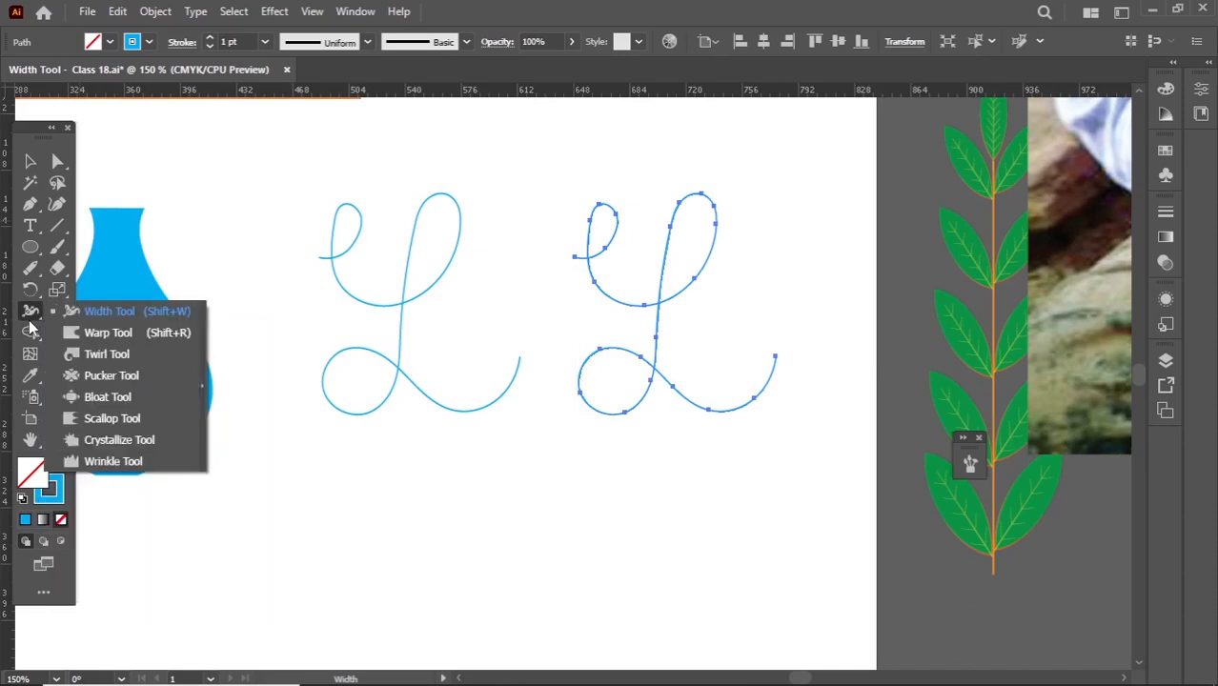
pyautogui.click(93, 312)
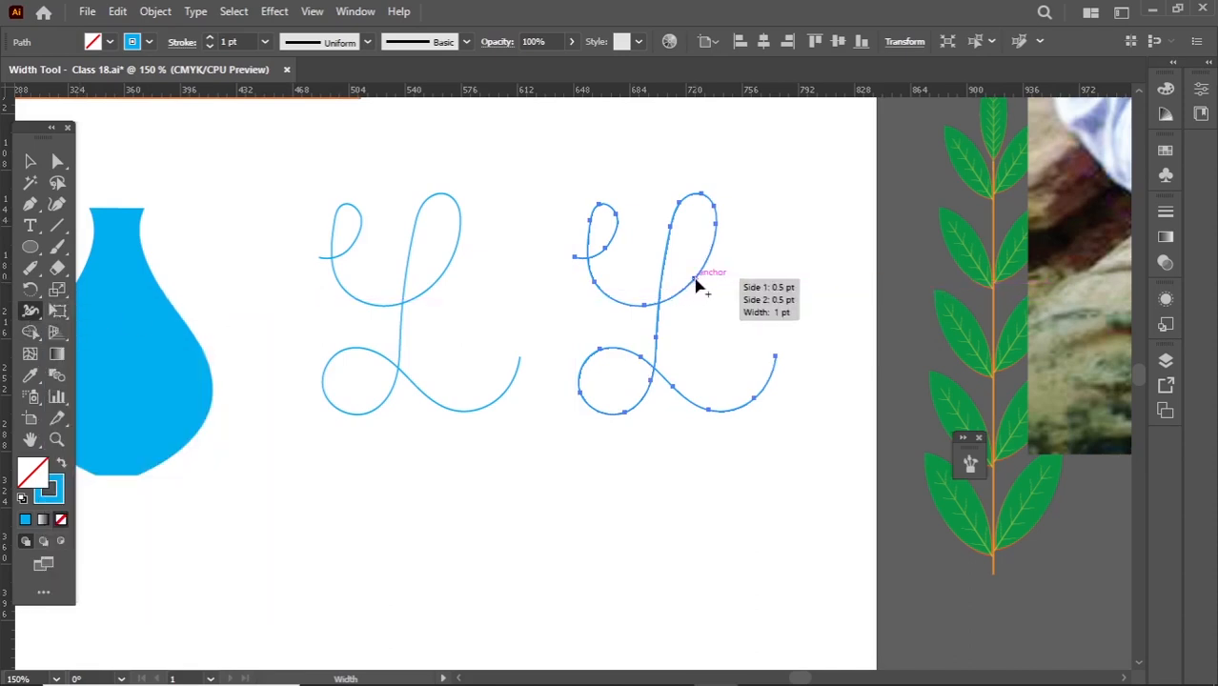
pyautogui.moveTo(700, 286); pyautogui.dragTo(698, 313)
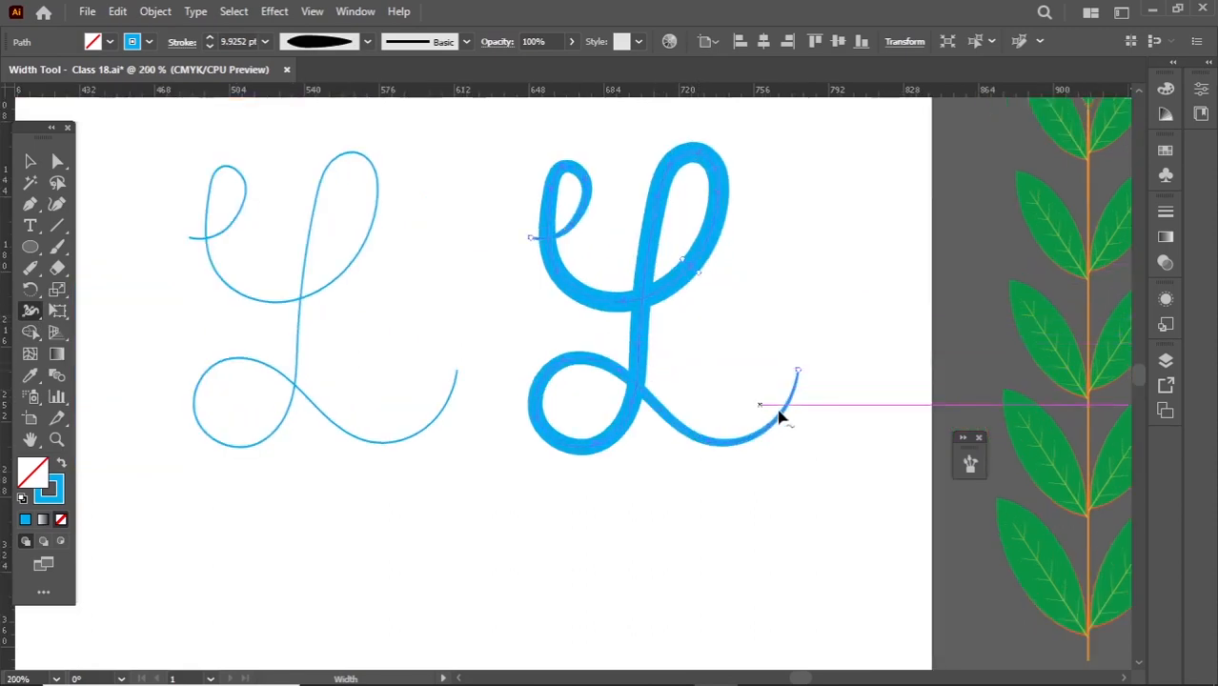
pyautogui.moveTo(803, 376)
pyautogui.mouseDown()
pyautogui.moveTo(813, 380)
pyautogui.moveTo(767, 401)
pyautogui.mouseUp()
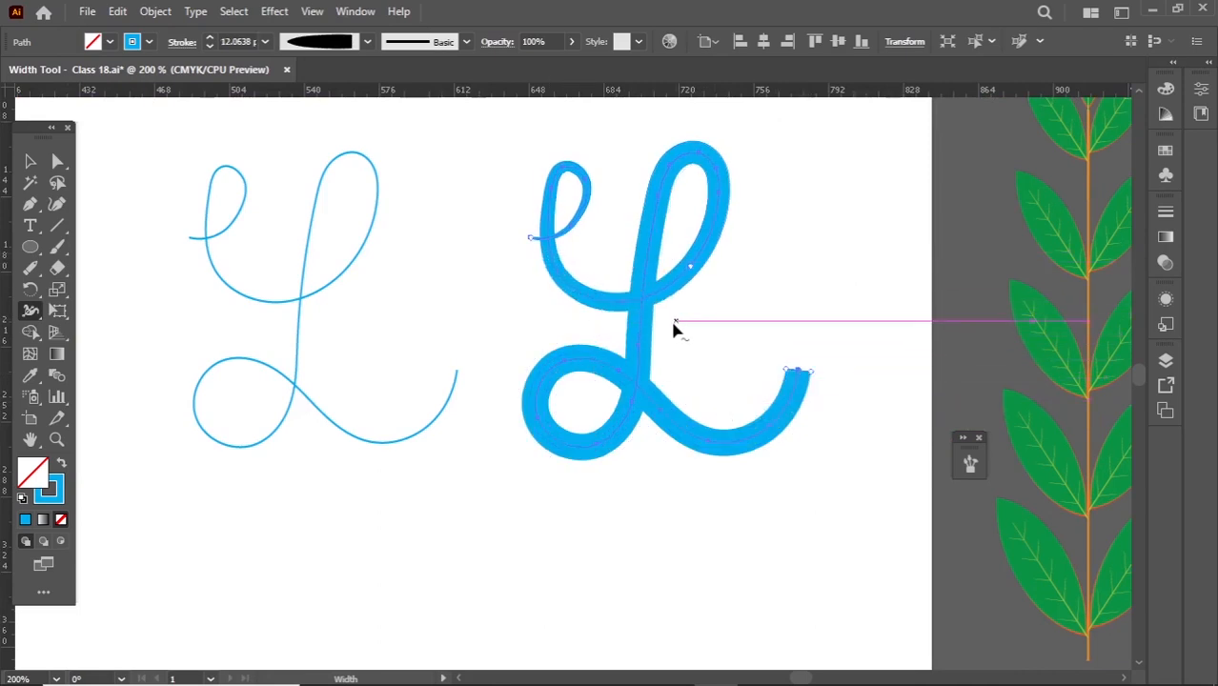
# - Narrow the copied L's stroke where the stem meets the lower loop and thicken the top loop to about 13 pt, leaving it deselected
pyautogui.click(31, 164)
pyautogui.moveTo(465, 299); pyautogui.dragTo(343, 431)
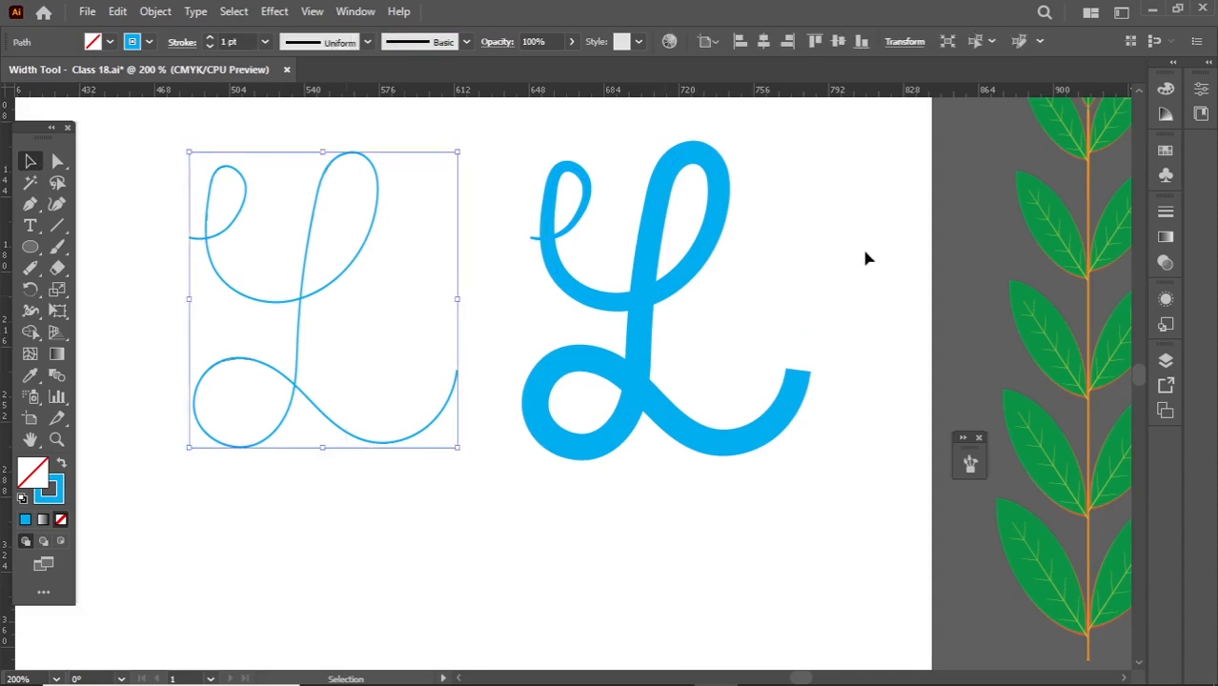
pyautogui.moveTo(780, 263); pyautogui.dragTo(642, 281)
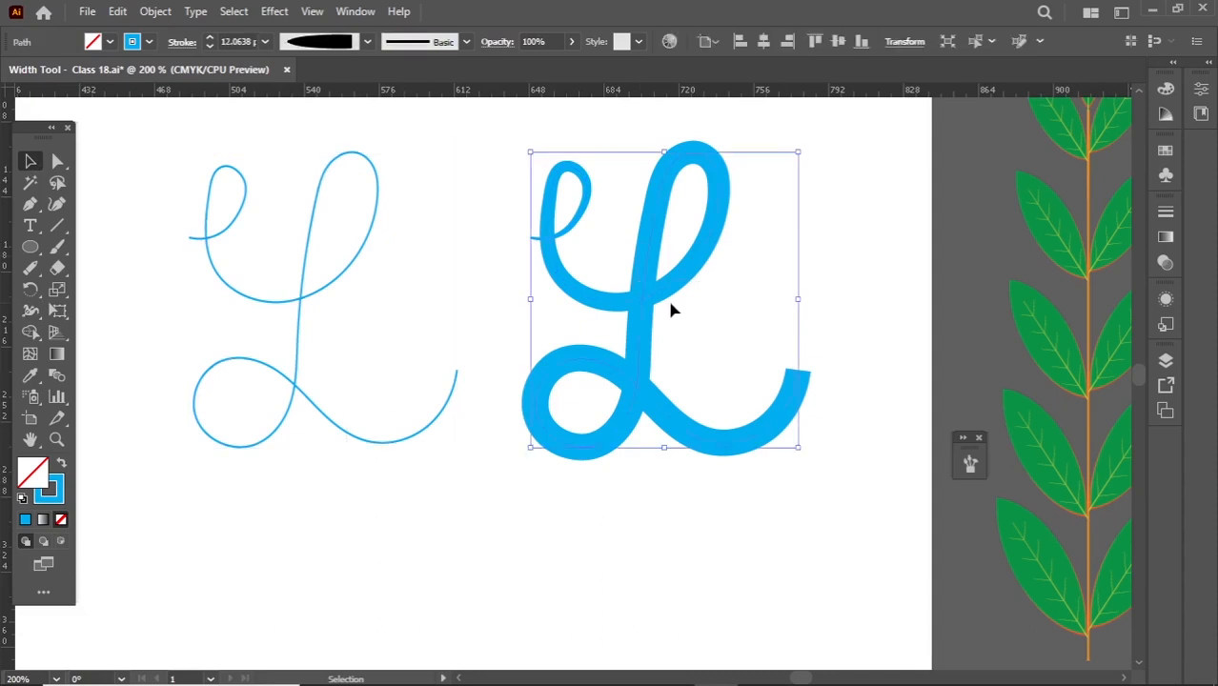
pyautogui.moveTo(29, 311); pyautogui.dragTo(89, 312)
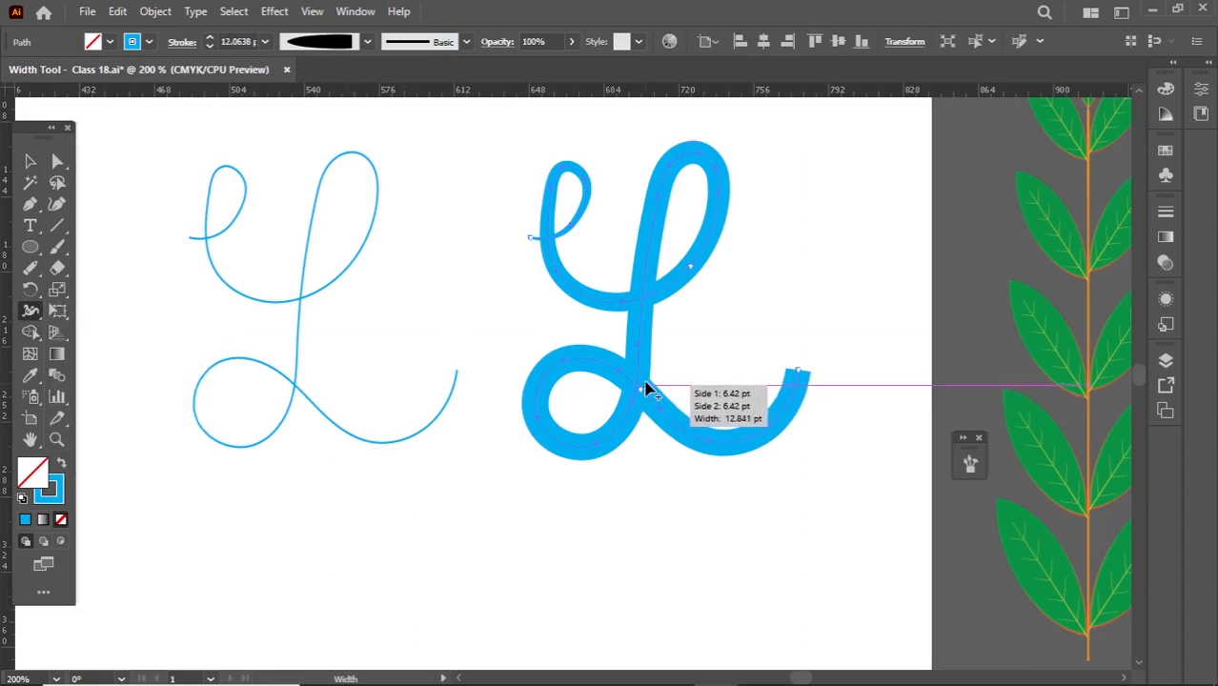
pyautogui.moveTo(648, 389); pyautogui.dragTo(641, 382)
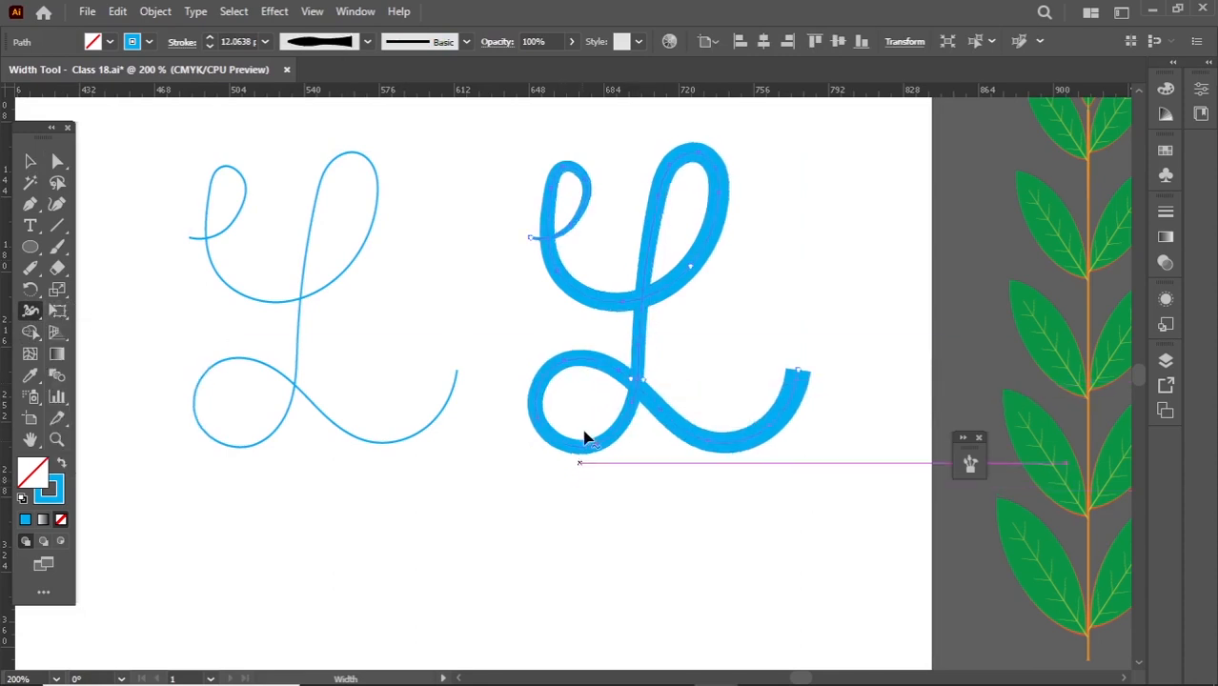
pyautogui.moveTo(719, 172); pyautogui.dragTo(729, 169)
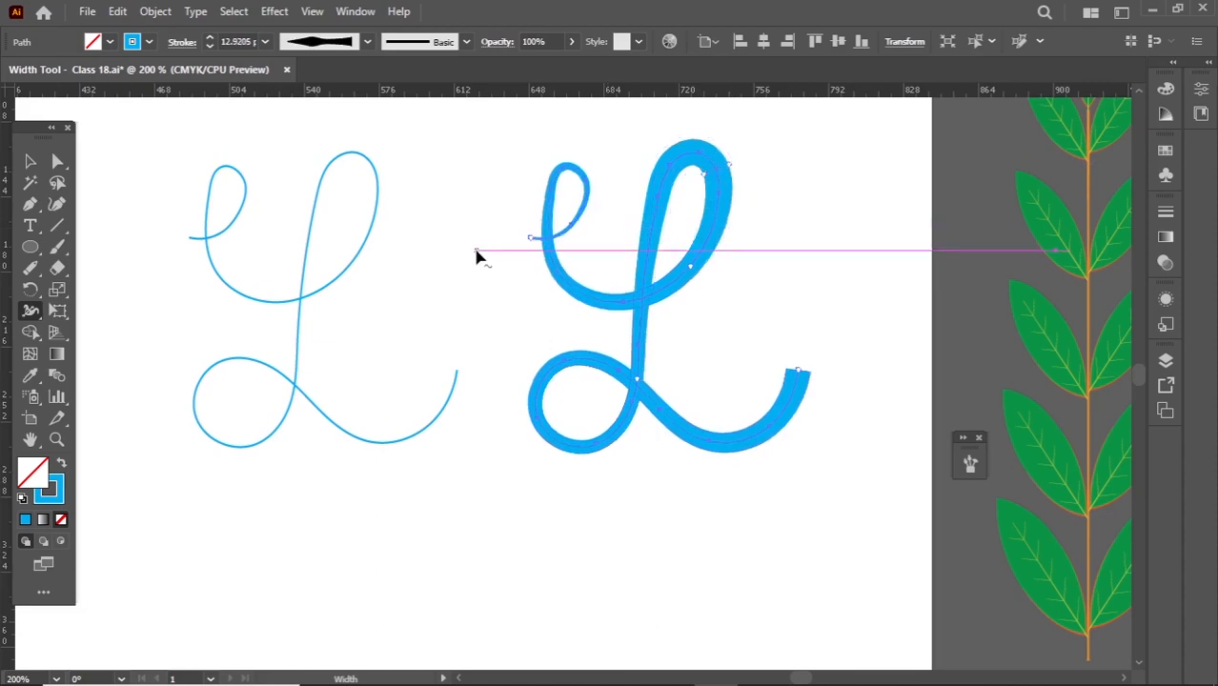
pyautogui.click(30, 163)
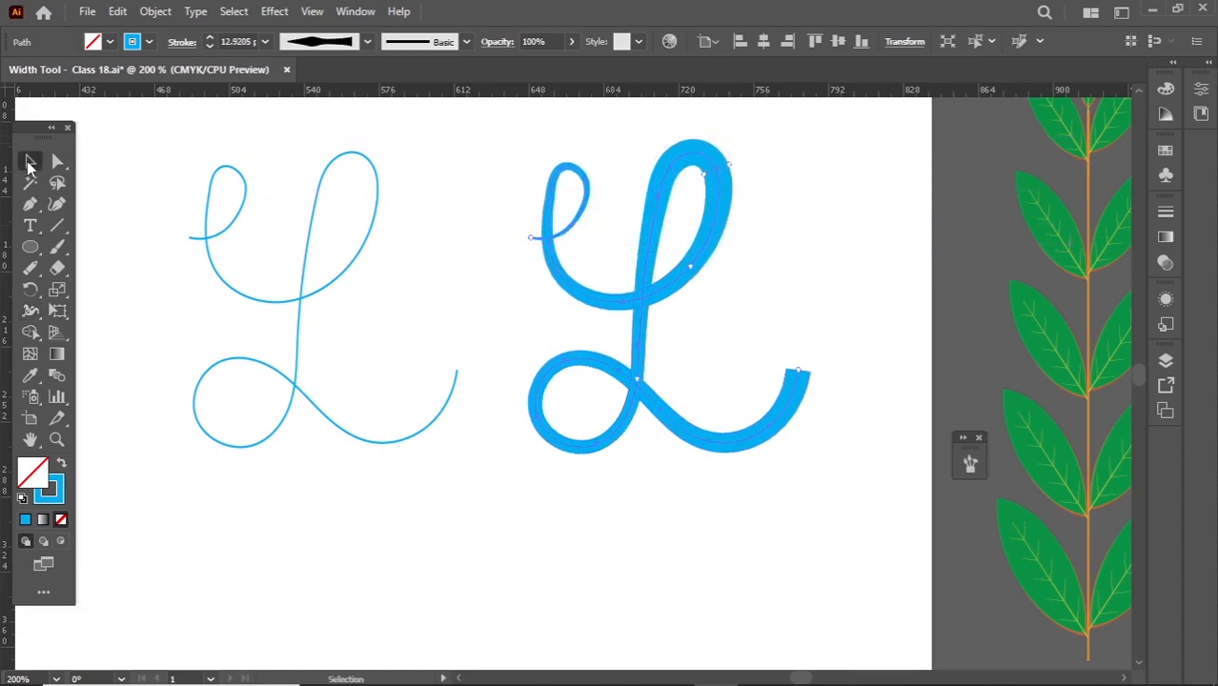
pyautogui.click(786, 278)
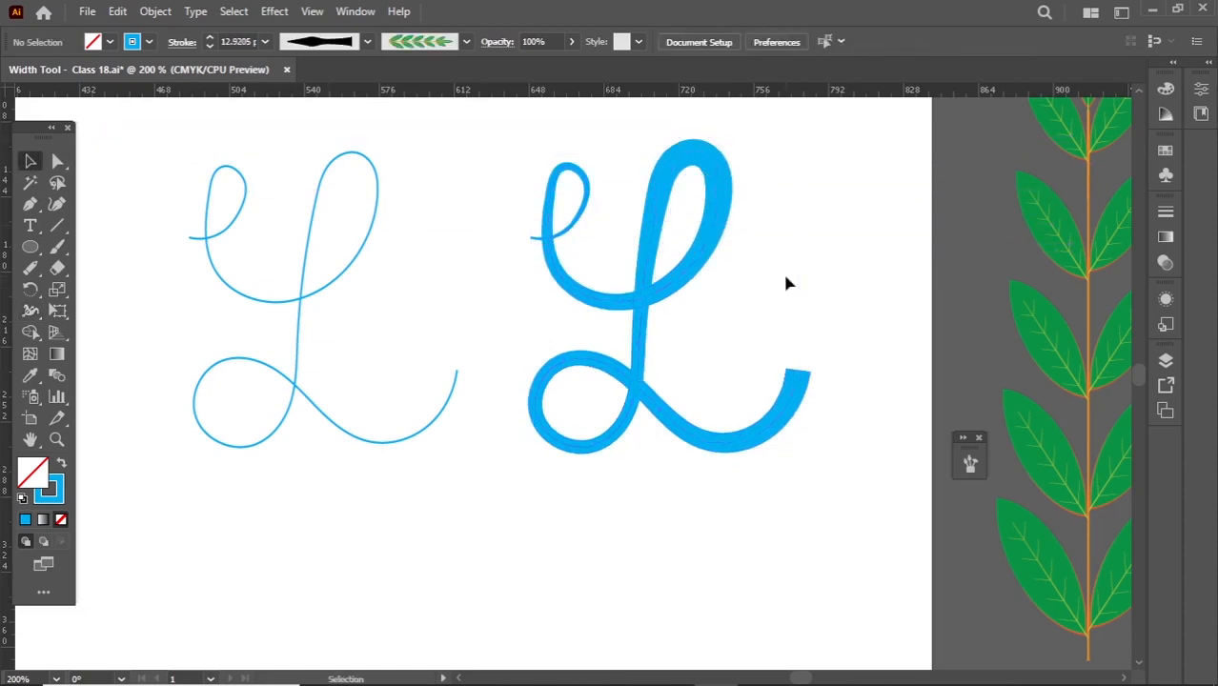
# - Save the widened L's stroke as a variable width profile named Width Profile1 and check it in the profile list
pyautogui.moveTo(803, 157); pyautogui.dragTo(619, 457)
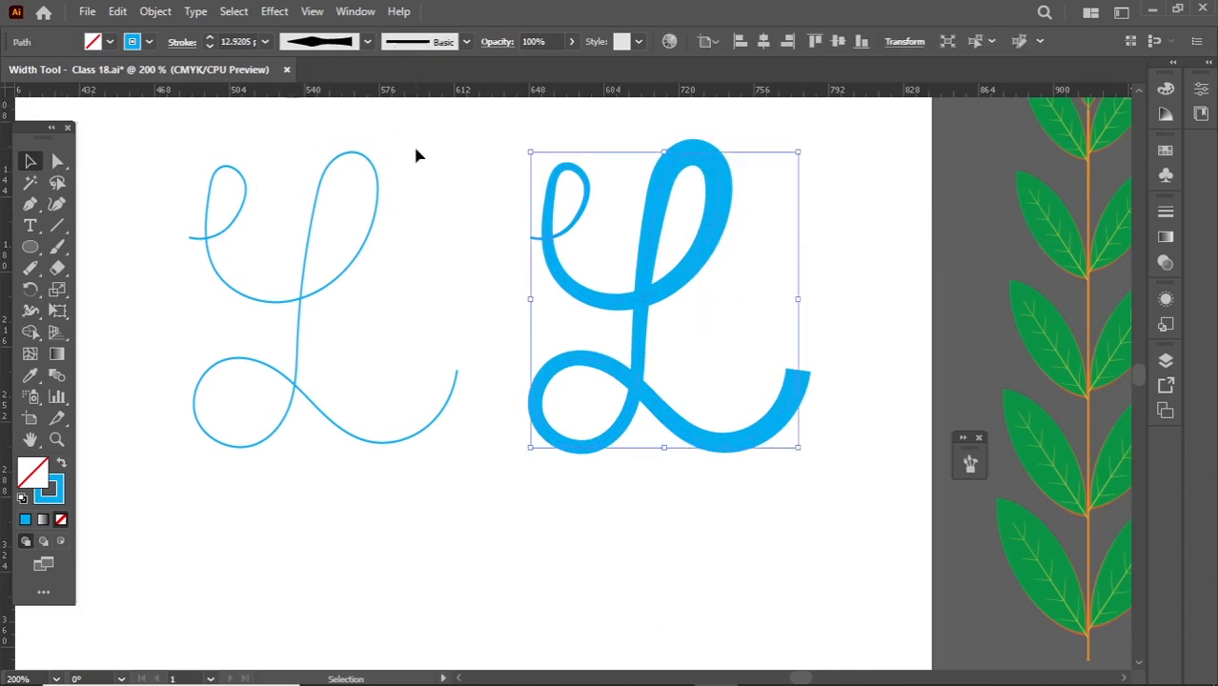
pyautogui.click(324, 48)
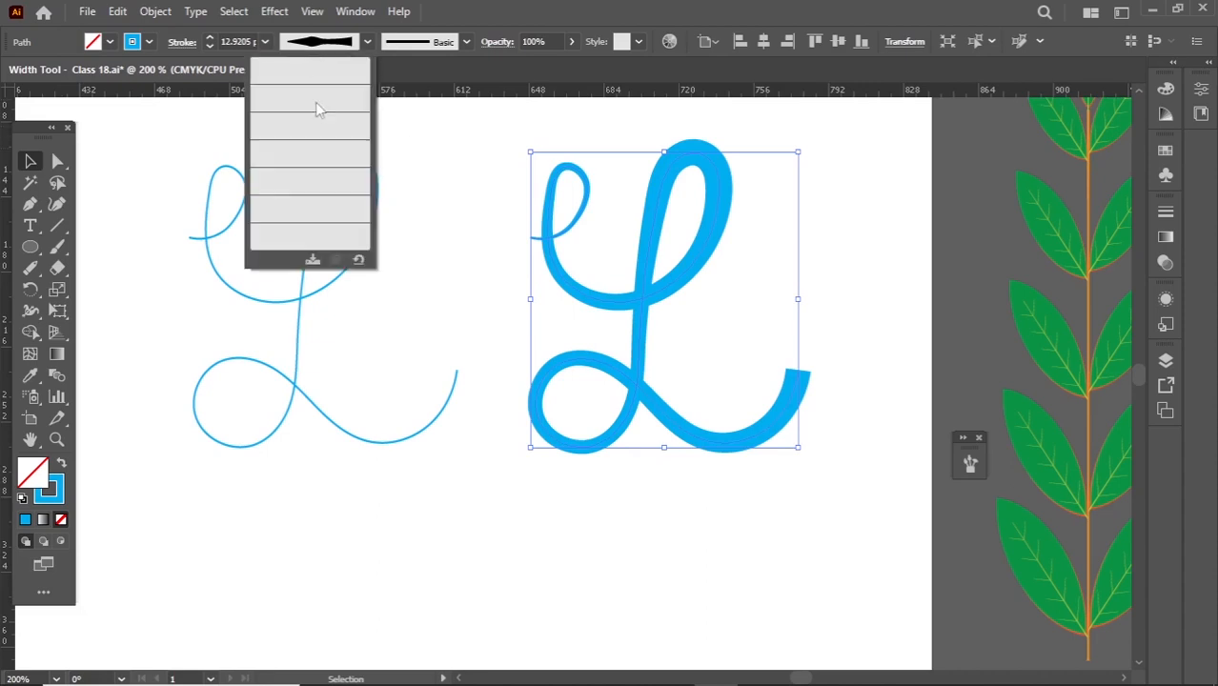
pyautogui.click(313, 260)
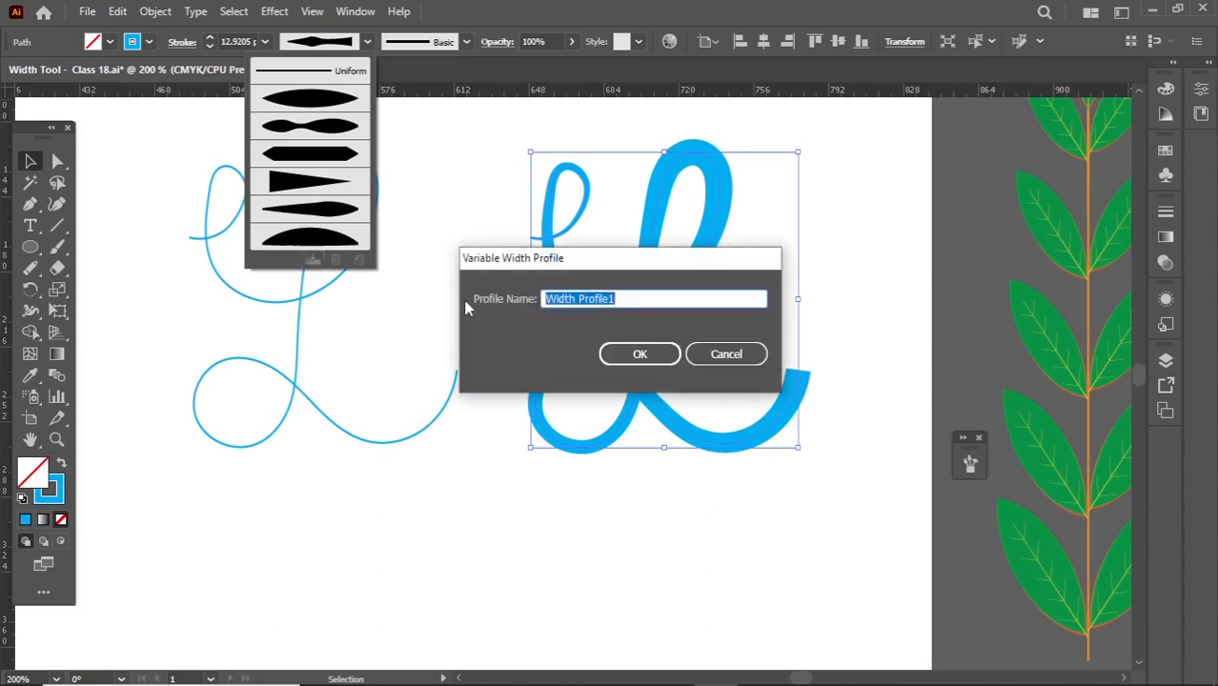
pyautogui.click(639, 354)
pyautogui.click(324, 43)
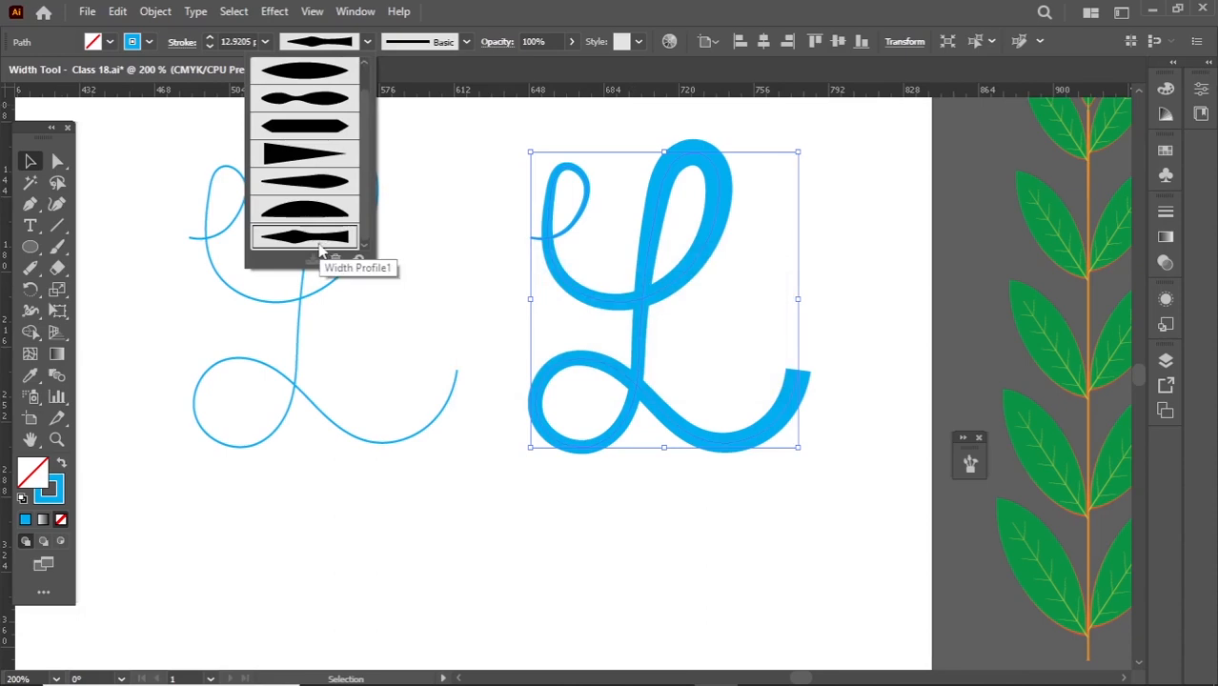
# - Move the thin L closer to the thick copy, freeing space beside the vase, and leave it deselected
pyautogui.click(192, 318)
pyautogui.scroll(-1, 192, 317)
pyautogui.press('space')
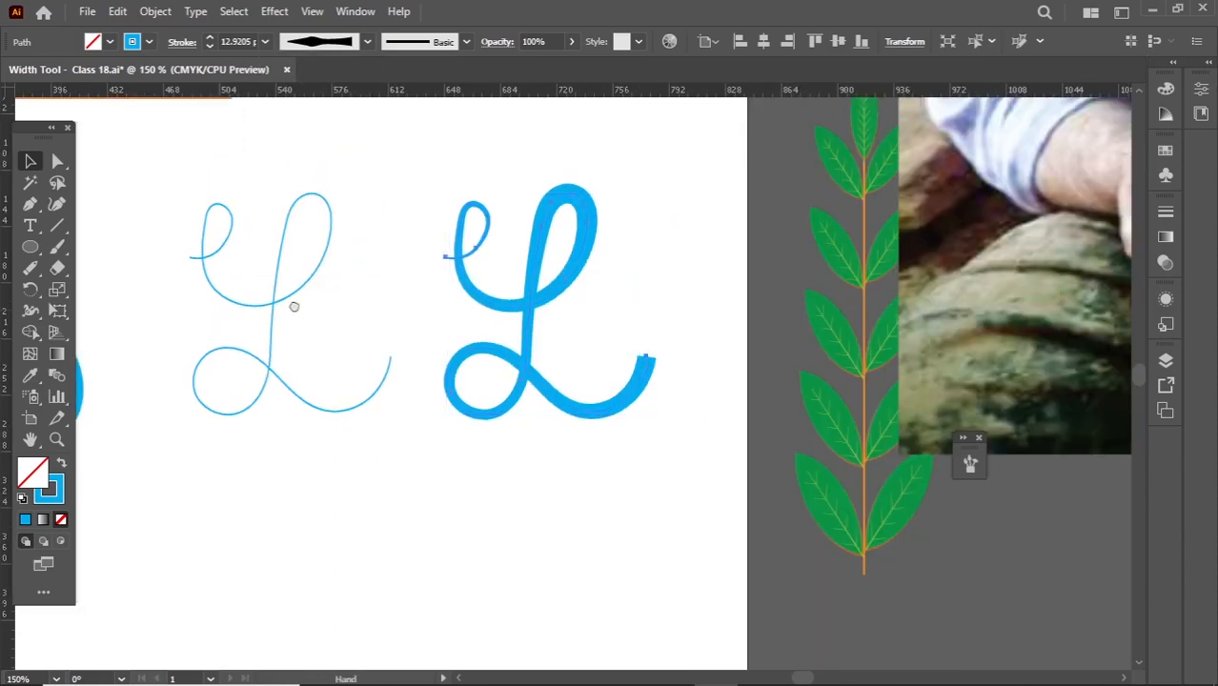
pyautogui.moveTo(293, 305); pyautogui.dragTo(473, 277)
pyautogui.moveTo(558, 282); pyautogui.dragTo(659, 282)
pyautogui.click(135, 230)
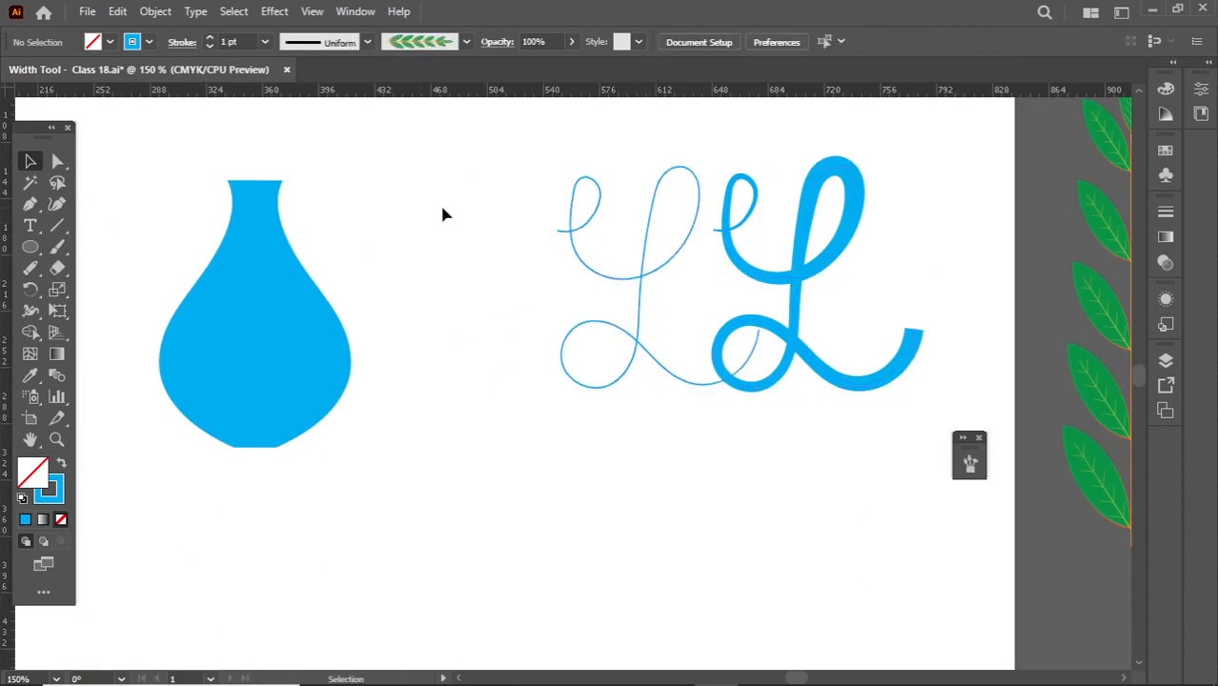
# - Draw a vertical line about as tall as the vase in the space between the vase and the letters
pyautogui.click(57, 225)
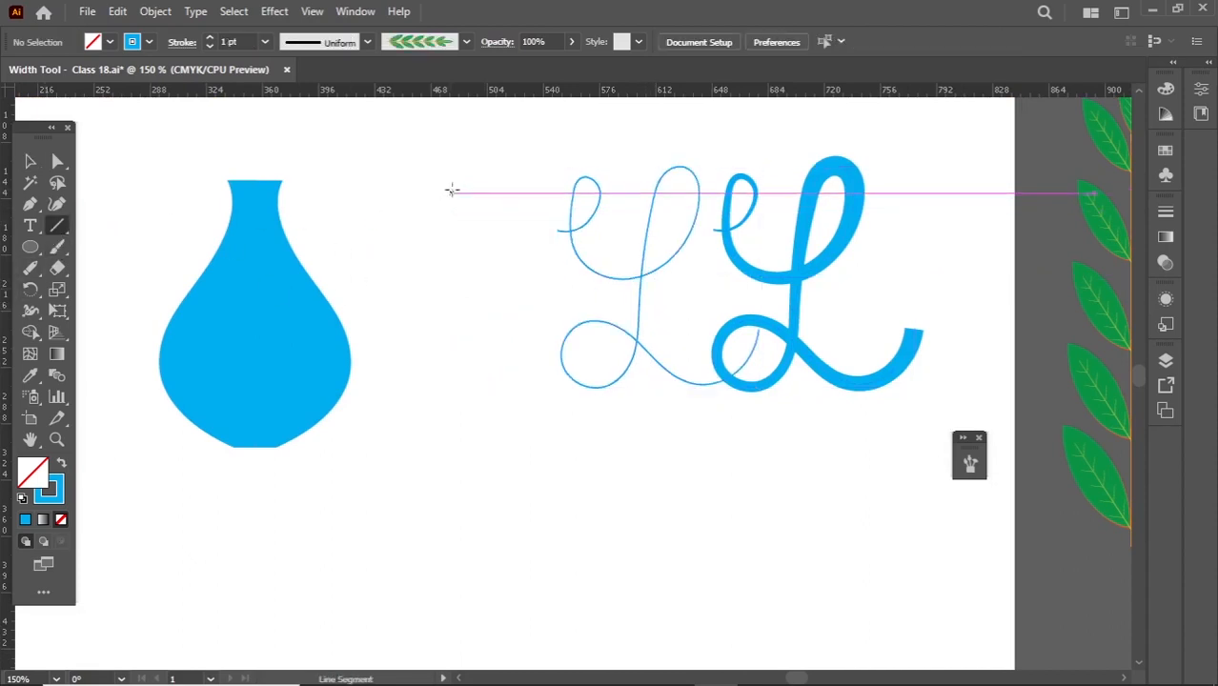
pyautogui.moveTo(454, 183); pyautogui.dragTo(454, 456)
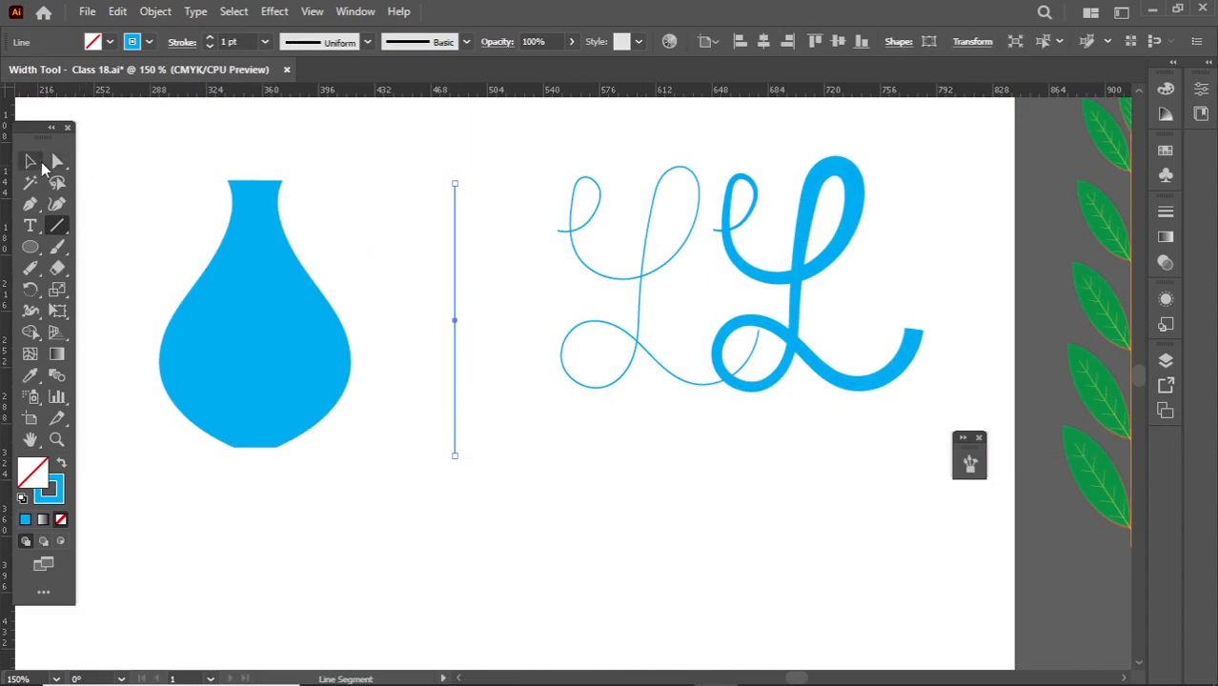
pyautogui.click(30, 161)
# - Save the vase's stroke as a variable width profile named Width Profile2
pyautogui.moveTo(158, 179); pyautogui.dragTo(311, 387)
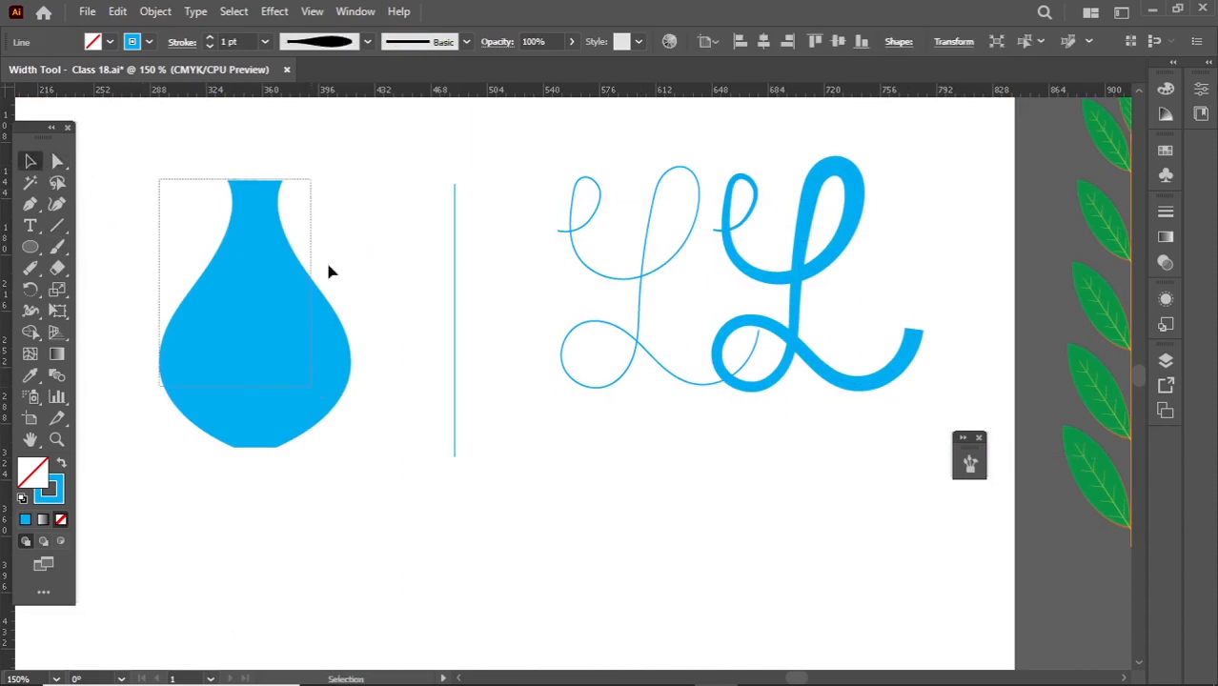
pyautogui.click(314, 42)
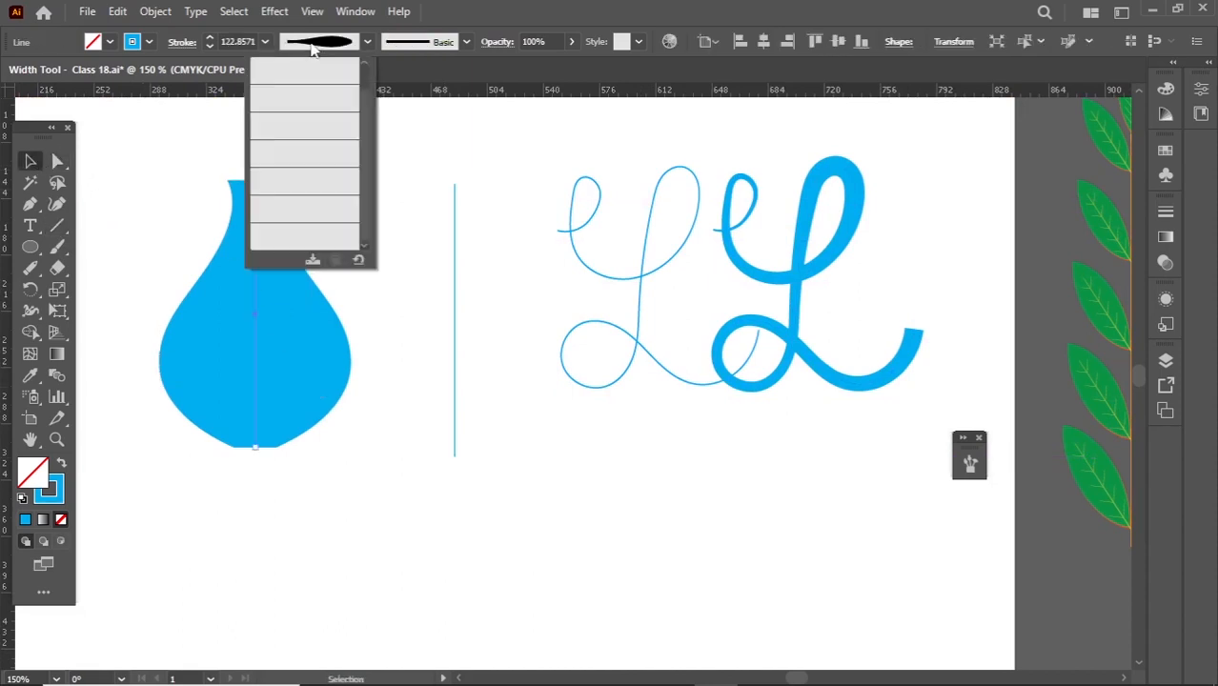
pyautogui.click(312, 262)
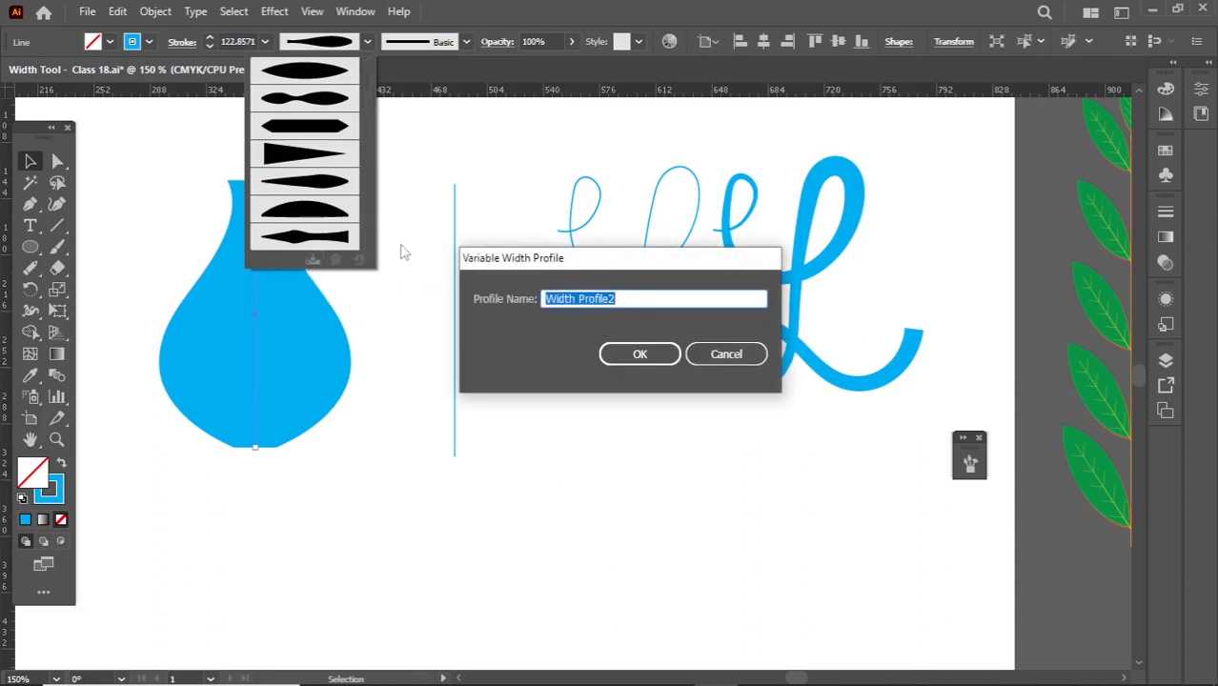
pyautogui.click(639, 355)
pyautogui.click(639, 357)
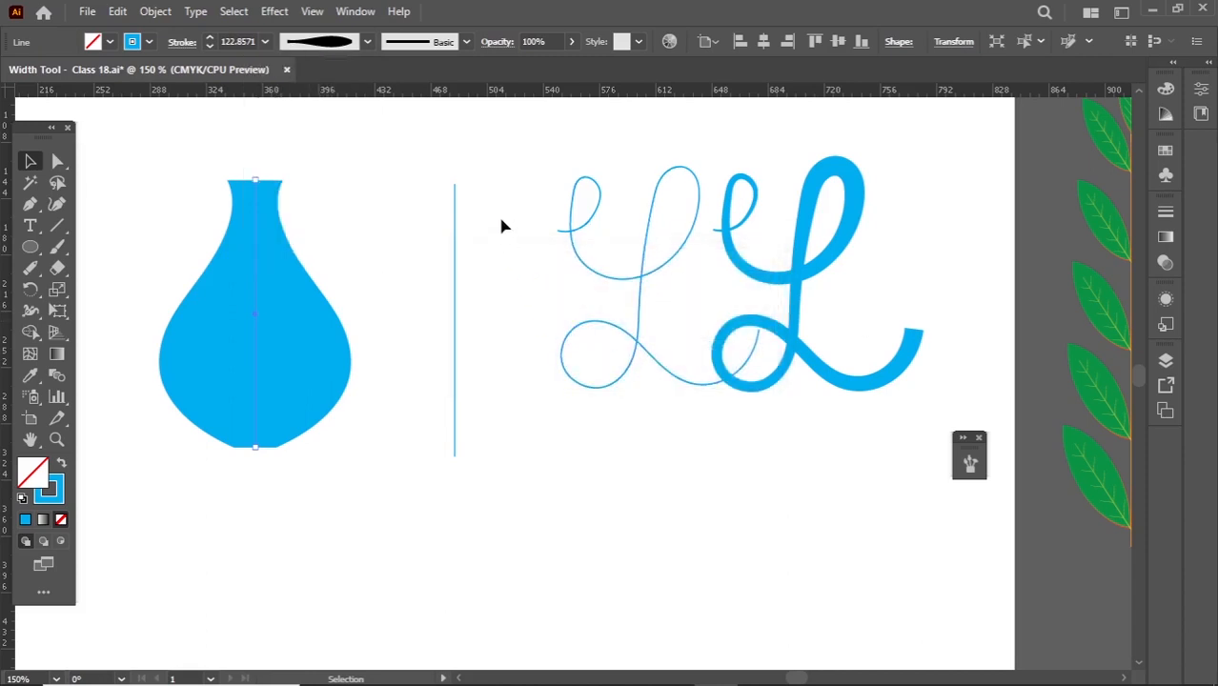
# - Apply the saved vase width profile to the new vertical line
pyautogui.click(506, 173)
pyautogui.moveTo(506, 172); pyautogui.dragTo(434, 348)
pyautogui.click(339, 43)
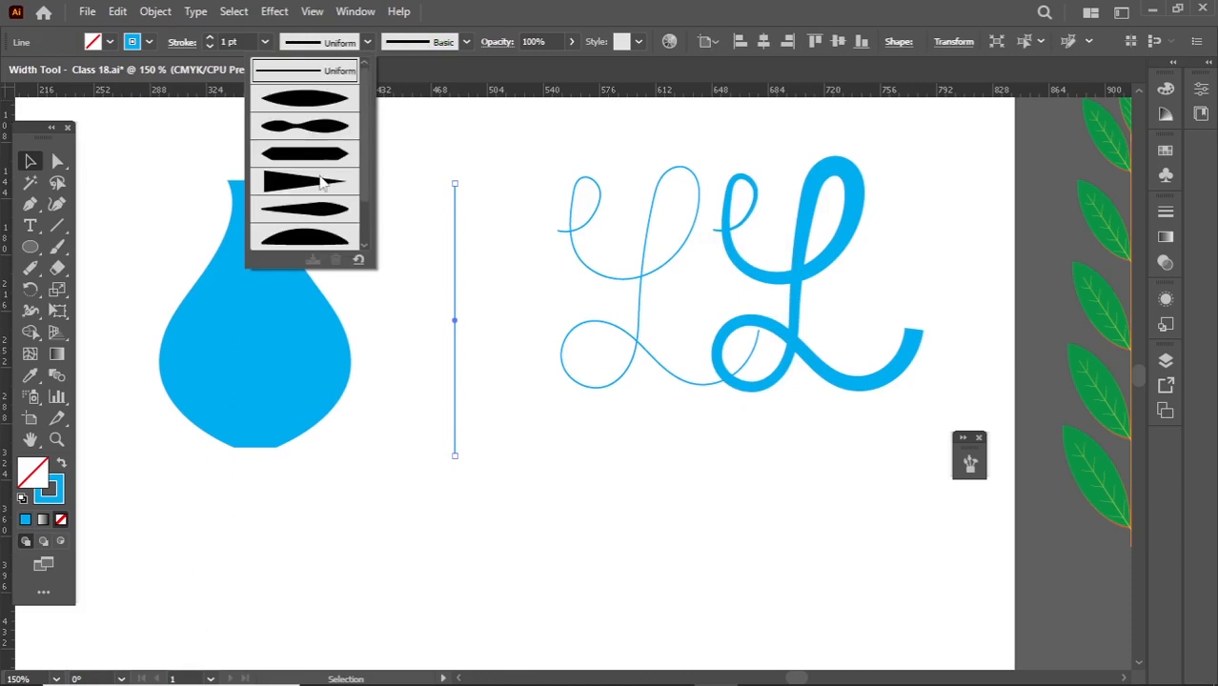
pyautogui.scroll(-2, 314, 220)
pyautogui.click(326, 240)
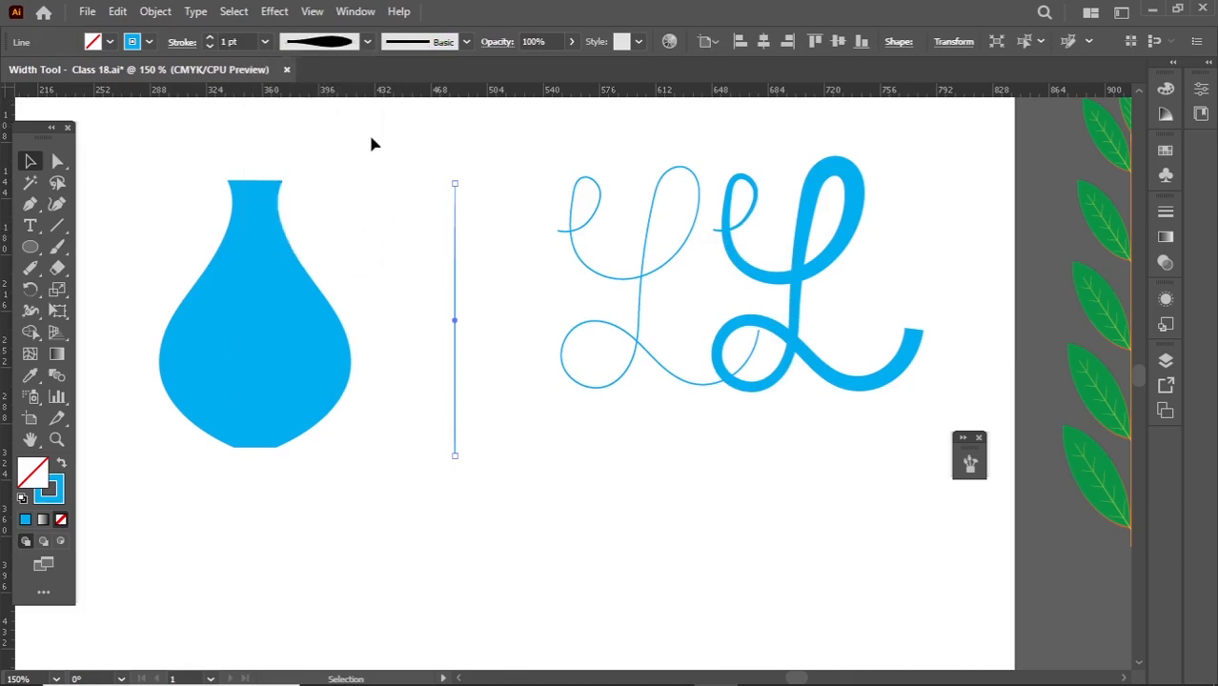
# - Try a stroke weight of 20 pt on the profiled line
pyautogui.moveTo(386, 155); pyautogui.dragTo(504, 454)
pyautogui.click(225, 41)
pyautogui.write('2')
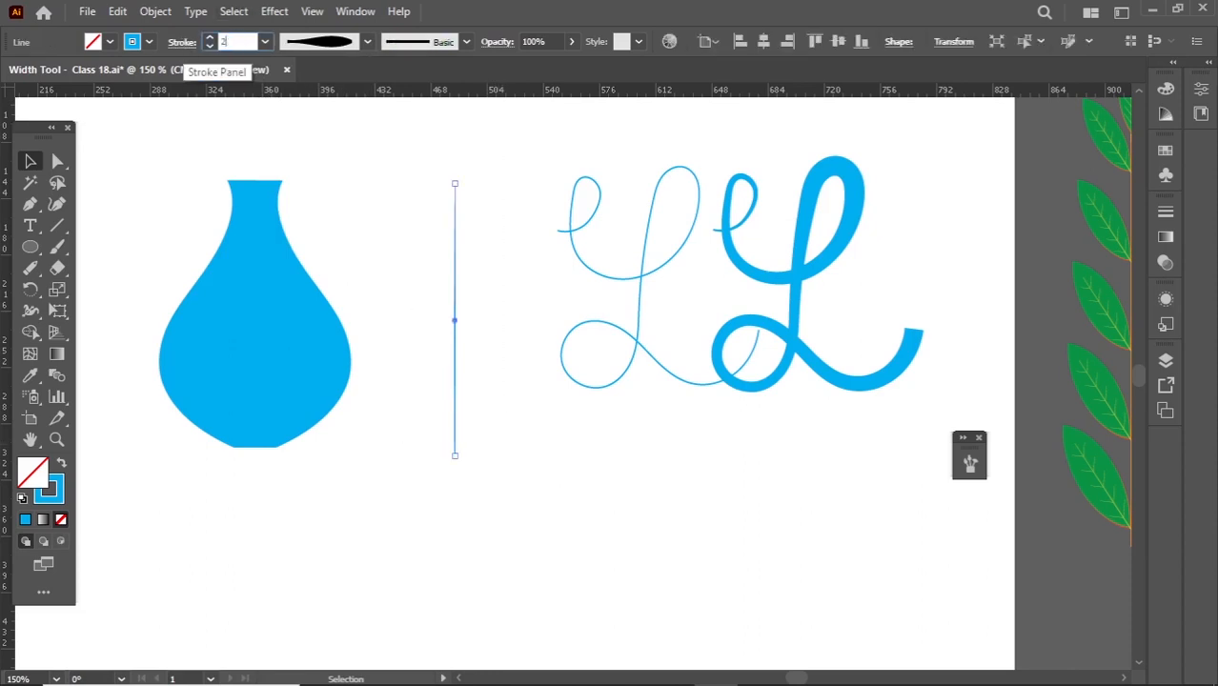
pyautogui.write('0')
pyautogui.press('Return')
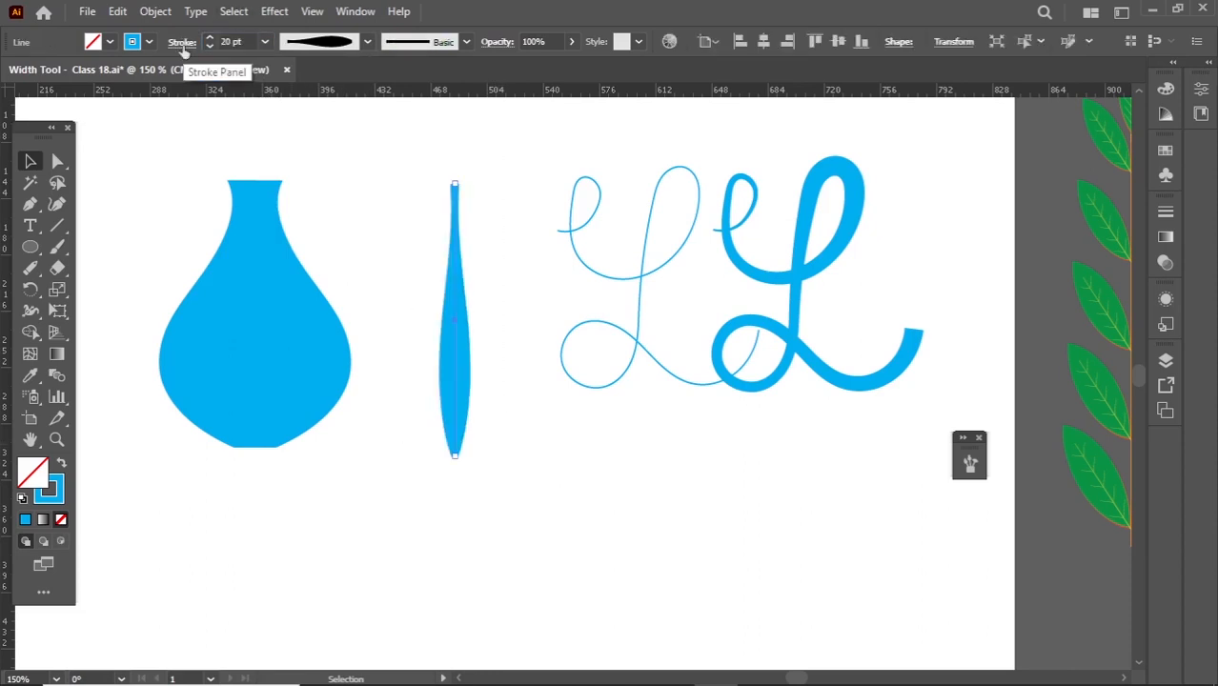
# - Try raising the profiled line's stroke weight gradually to 64 pt
pyautogui.click(231, 42)
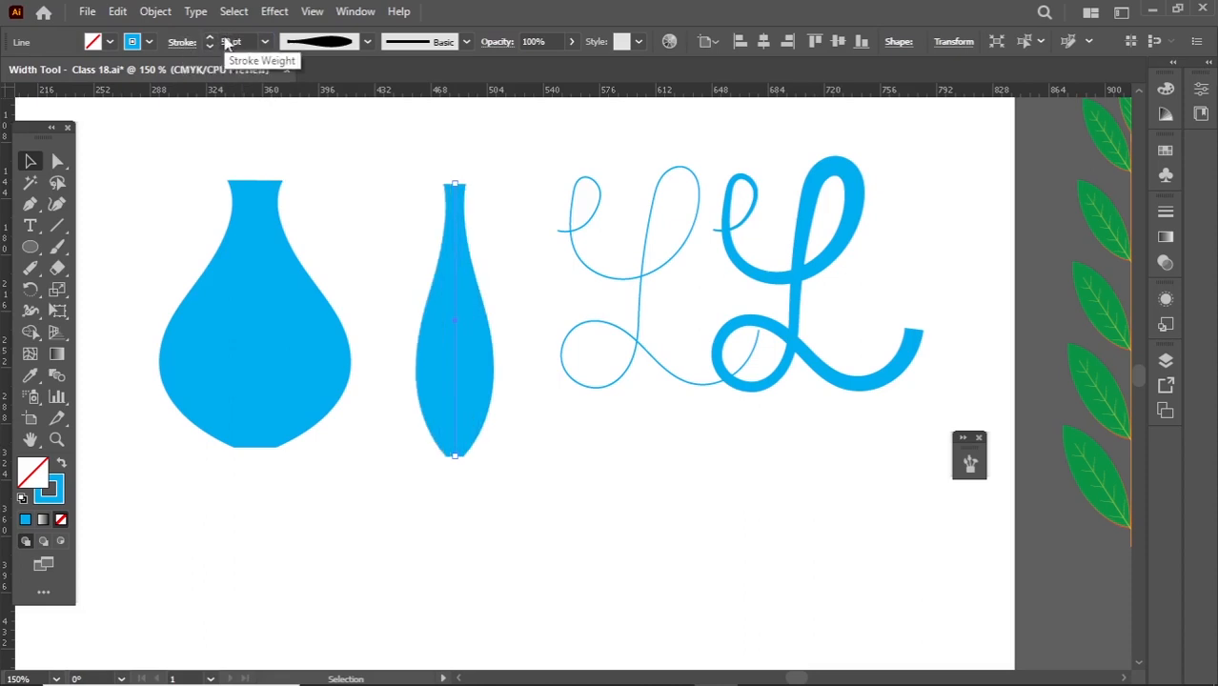
pyautogui.click(211, 39)
pyautogui.click(211, 39)
pyautogui.click(211, 39)
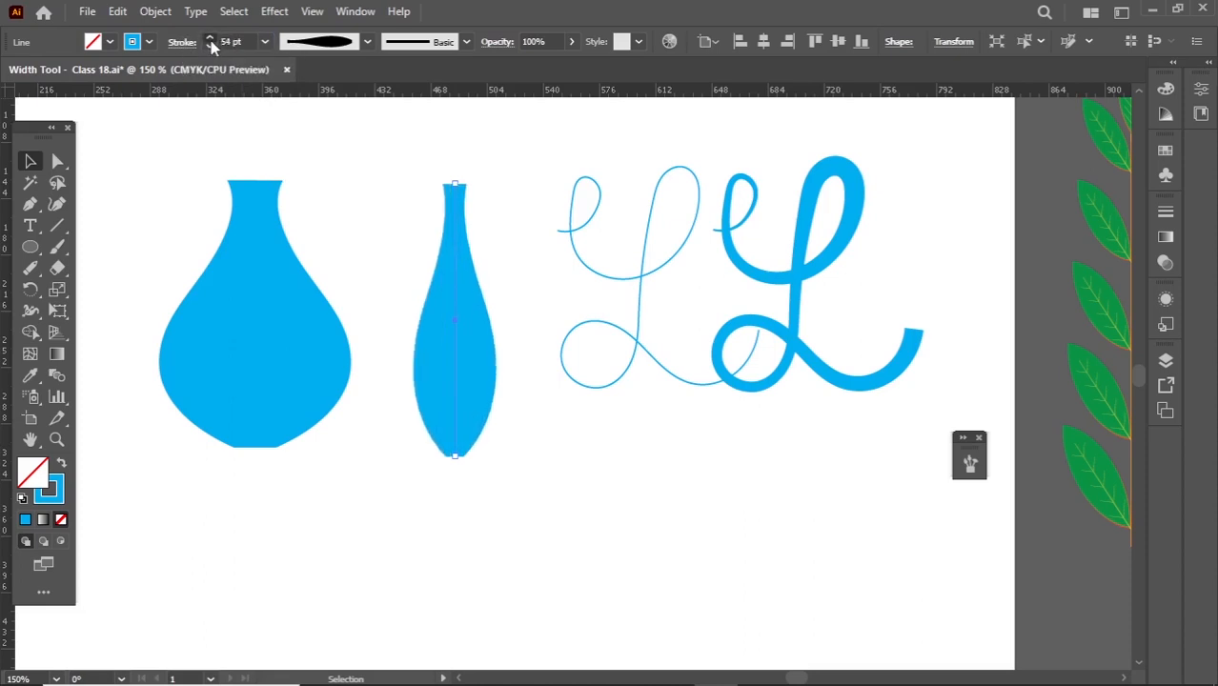
pyautogui.click(210, 39)
pyautogui.click(210, 39)
pyautogui.click(210, 39)
pyautogui.click(210, 39)
pyautogui.click(210, 39)
pyautogui.click(211, 39)
pyautogui.click(211, 39)
pyautogui.click(211, 39)
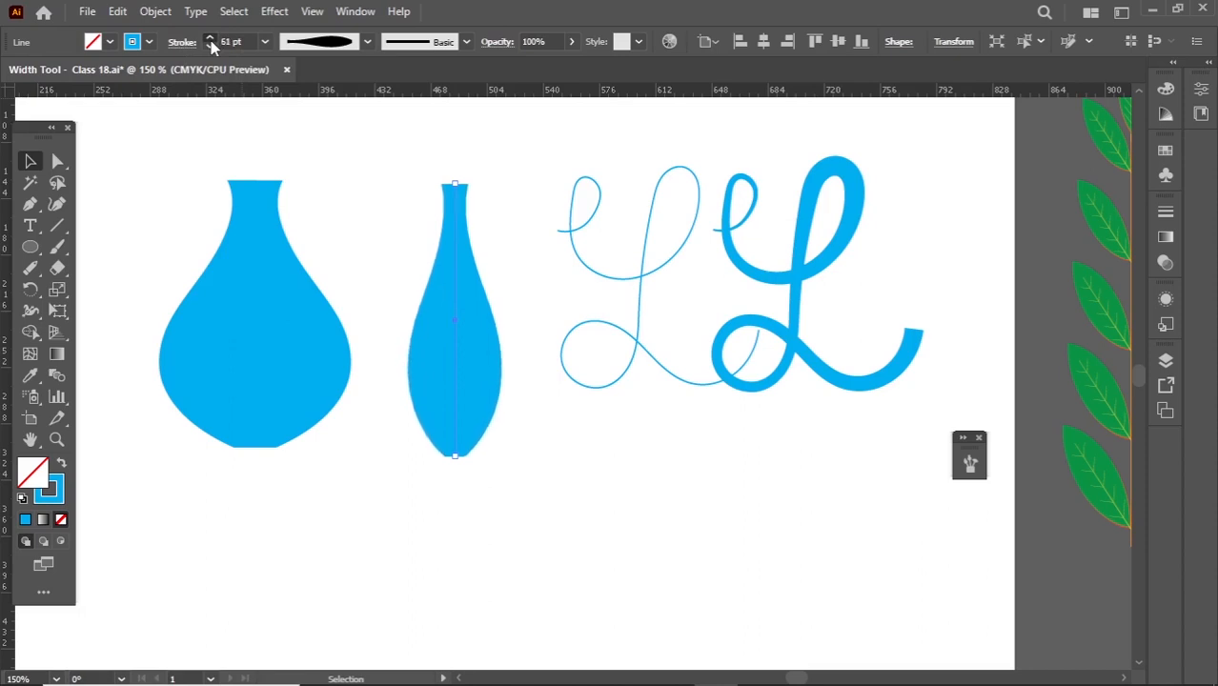
pyautogui.click(211, 39)
pyautogui.click(211, 39)
pyautogui.click(210, 39)
# - Set the profiled line's stroke weight to 150 pt and move the resulting second vase clear of the first one
pyautogui.click(233, 40)
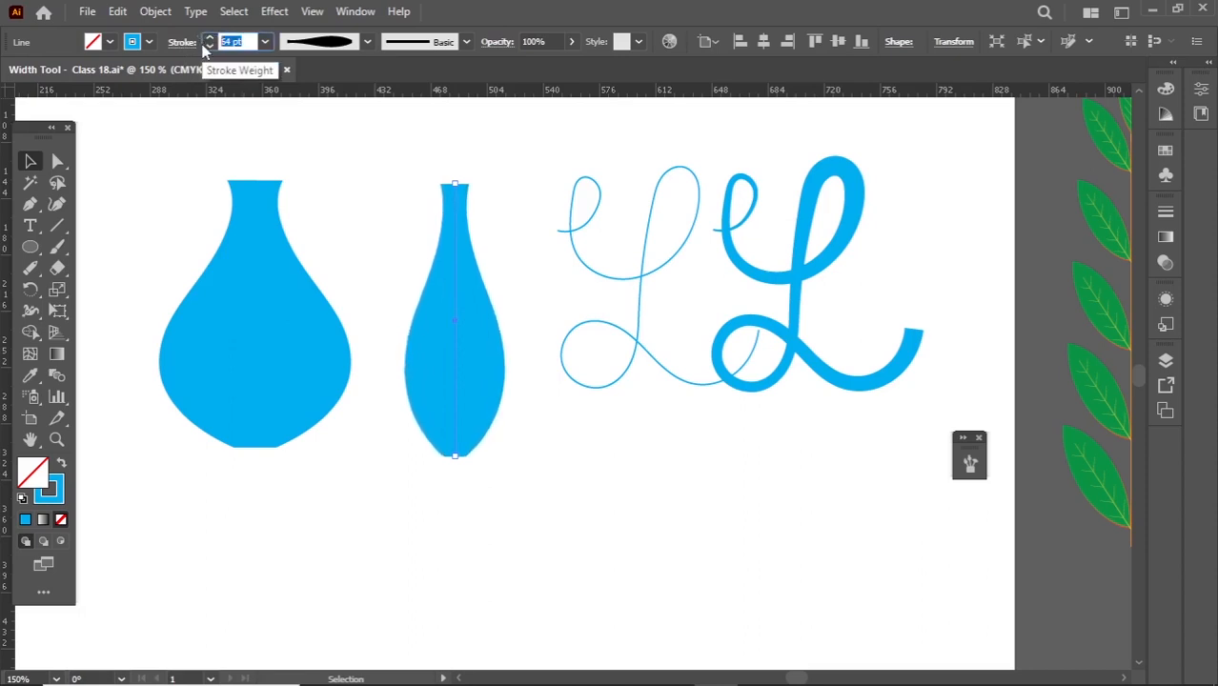
pyautogui.write('150')
pyautogui.press('Return')
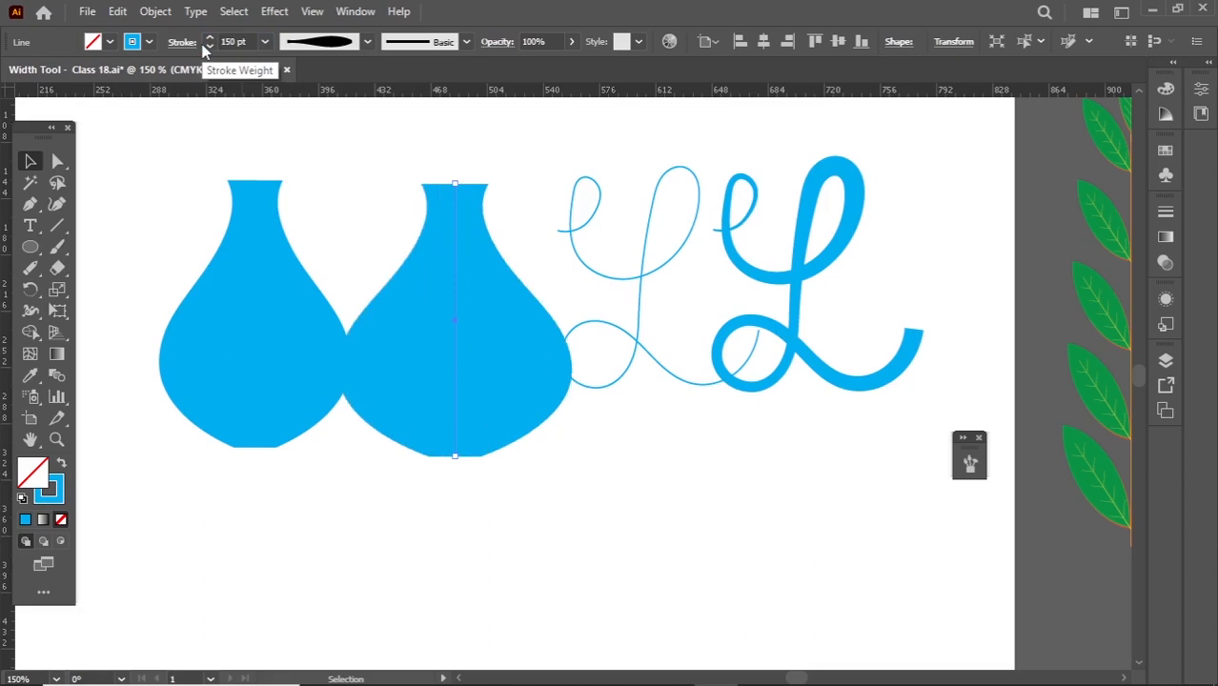
pyautogui.moveTo(455, 295); pyautogui.dragTo(481, 294)
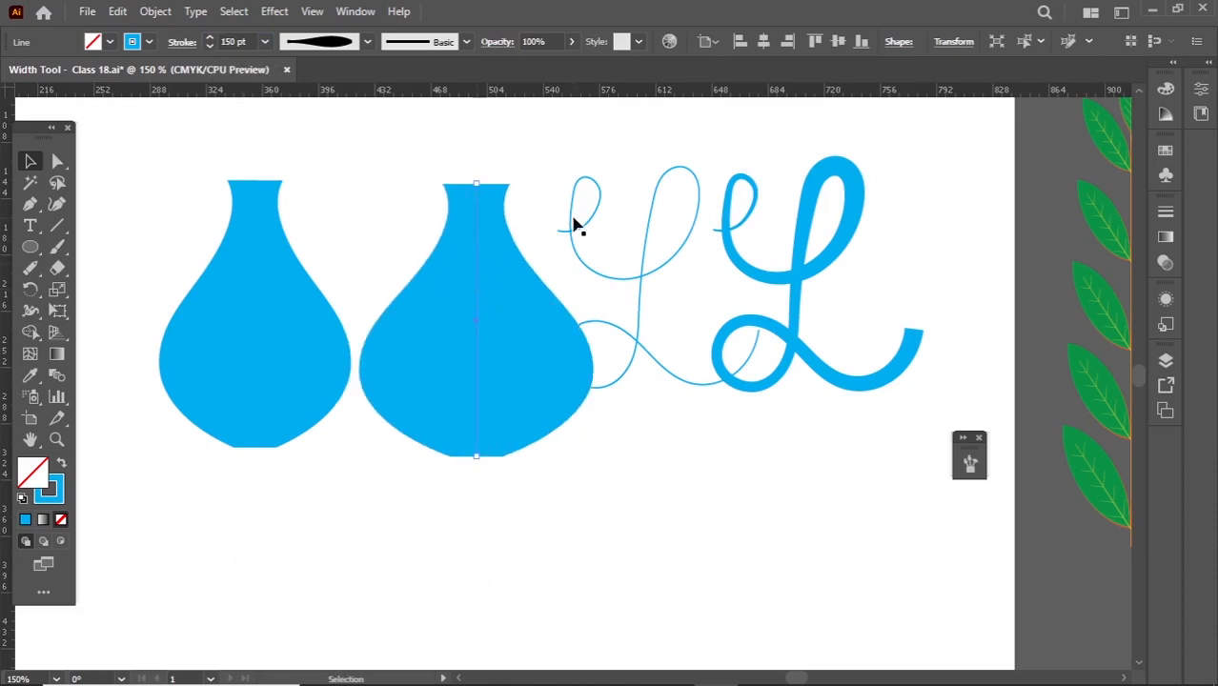
# - Reduce the second vase line's stroke weight step by step to 140 pt
pyautogui.click(207, 45)
pyautogui.click(206, 46)
pyautogui.click(207, 46)
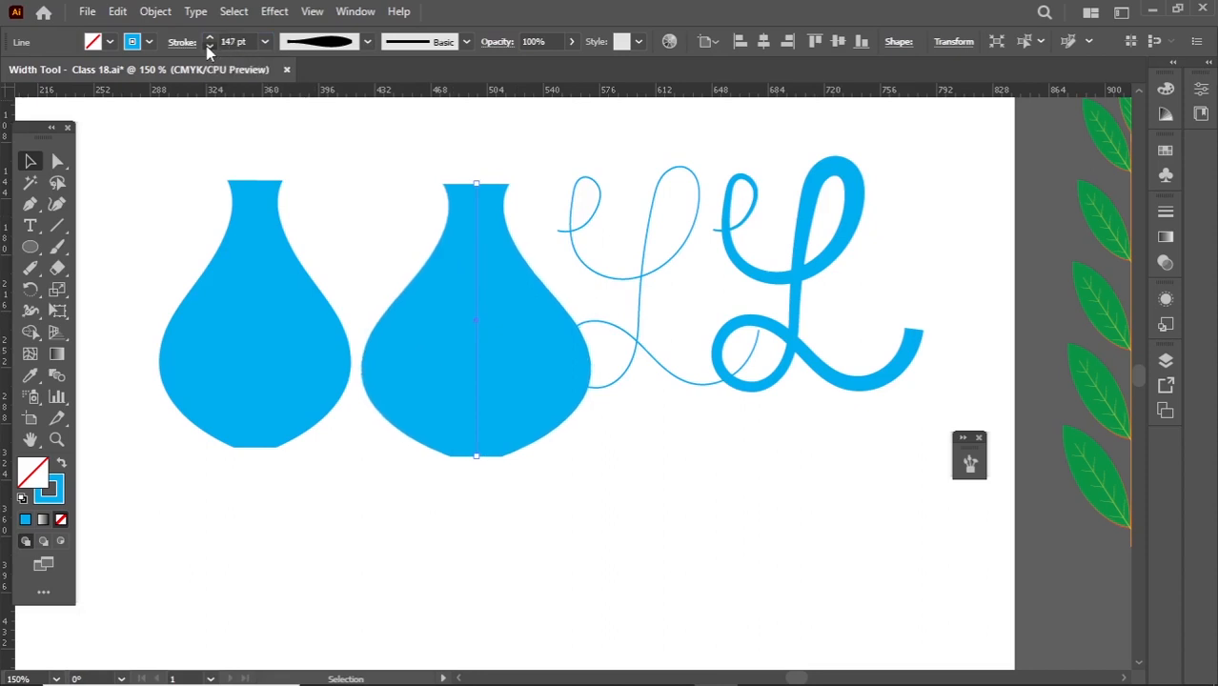
pyautogui.click(207, 45)
pyautogui.click(206, 46)
pyautogui.click(207, 46)
pyautogui.click(207, 46)
pyautogui.click(207, 46)
pyautogui.click(207, 46)
pyautogui.click(206, 46)
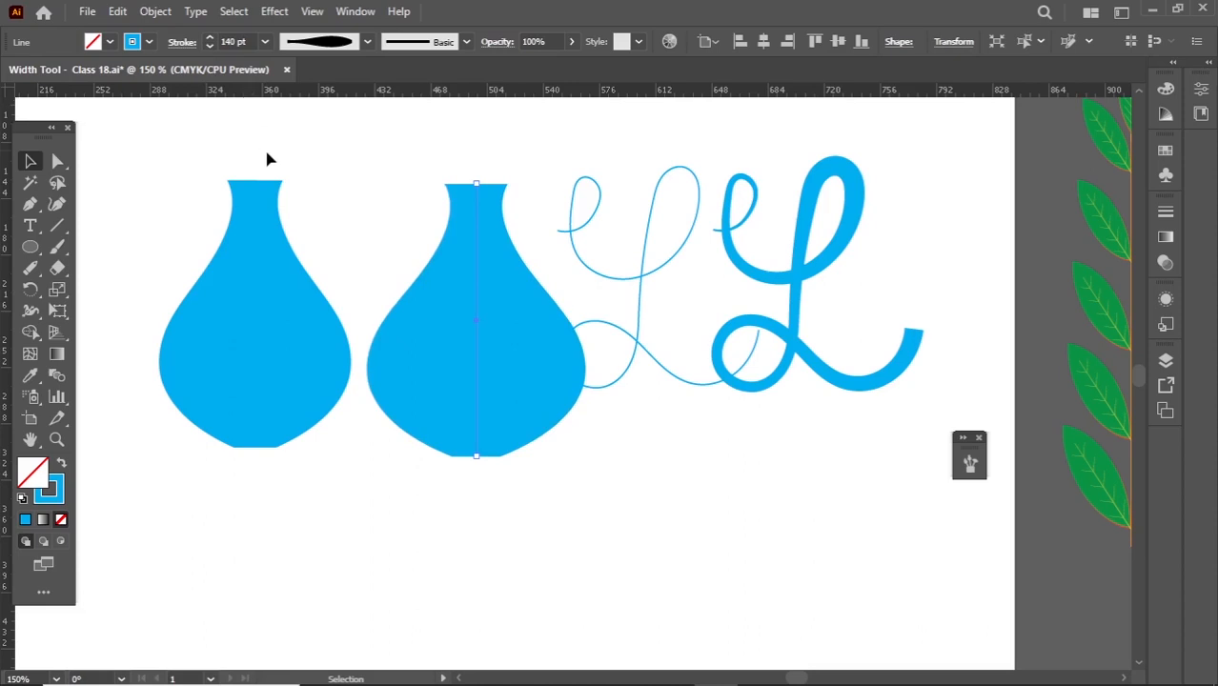
# - Move both script letters L together clear of the second vase
pyautogui.hotkey('ctrl', '1')
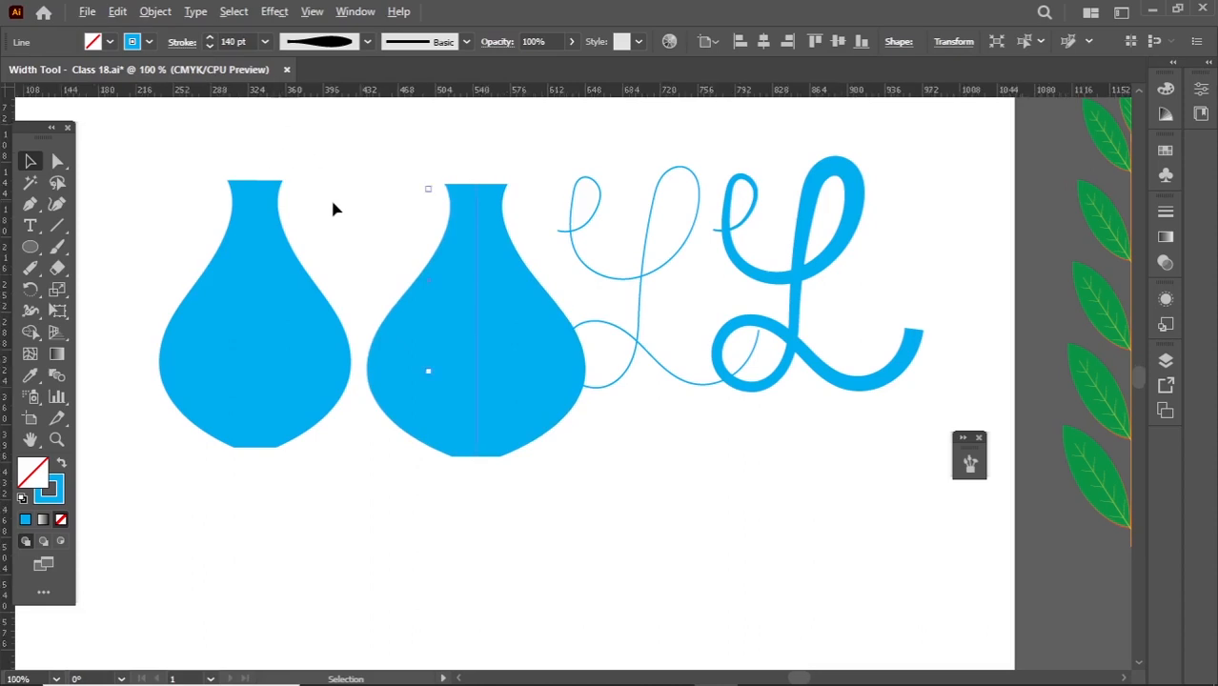
pyautogui.click(520, 168)
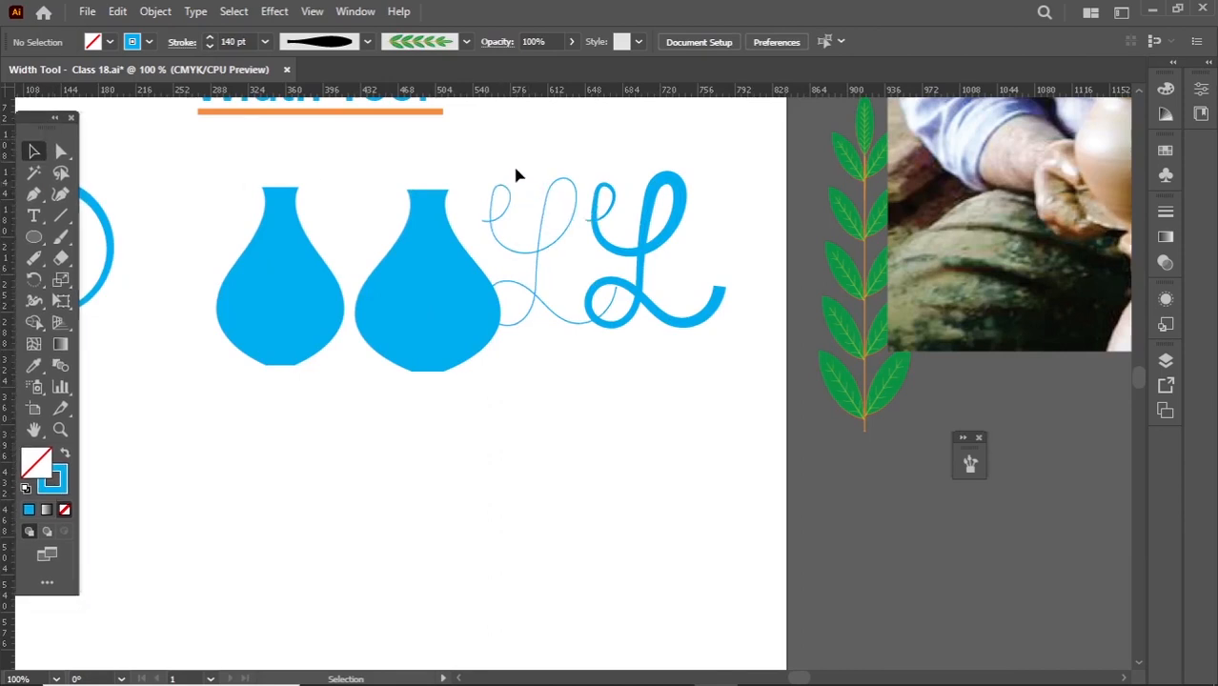
pyautogui.moveTo(614, 240); pyautogui.dragTo(664, 244)
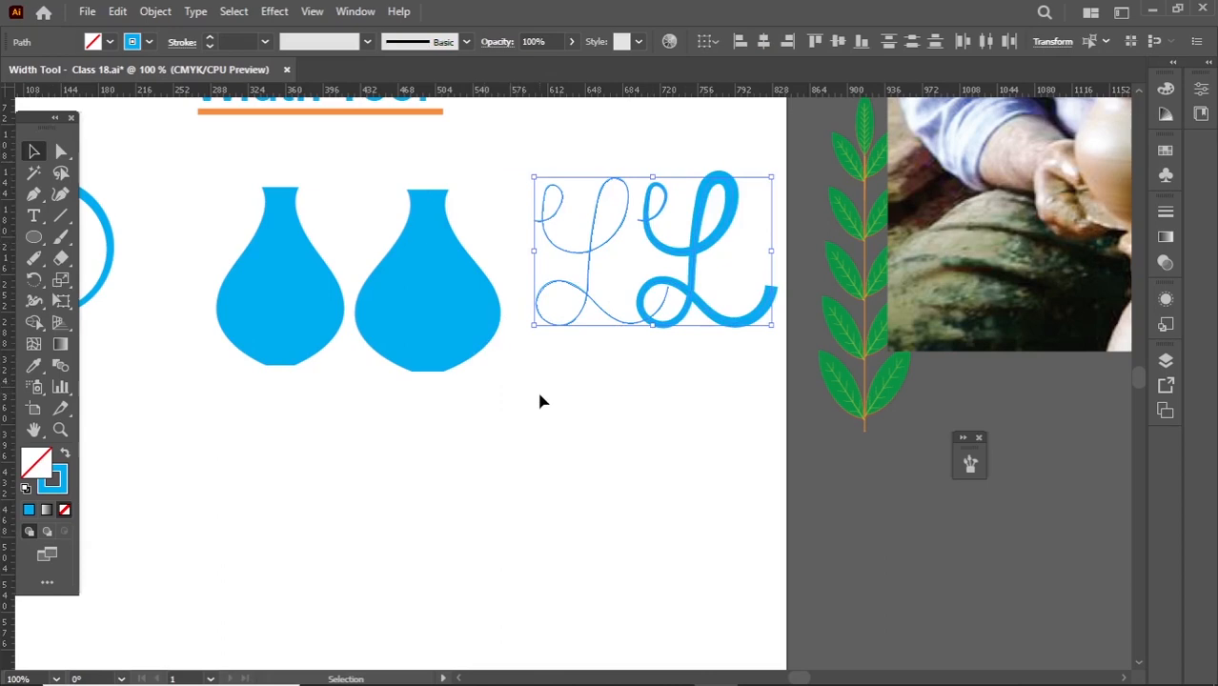
pyautogui.click(550, 398)
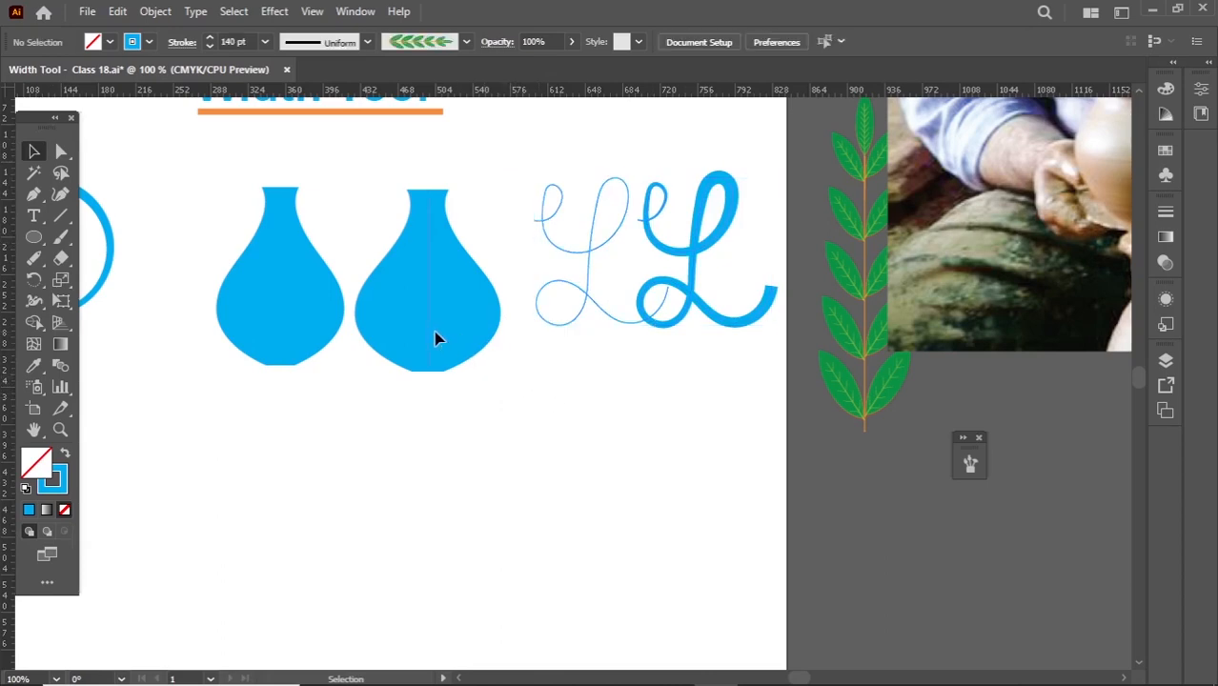
# - Move the second vase down a little and reset its width profile to Uniform
pyautogui.moveTo(434, 334); pyautogui.dragTo(440, 383)
pyautogui.click(320, 41)
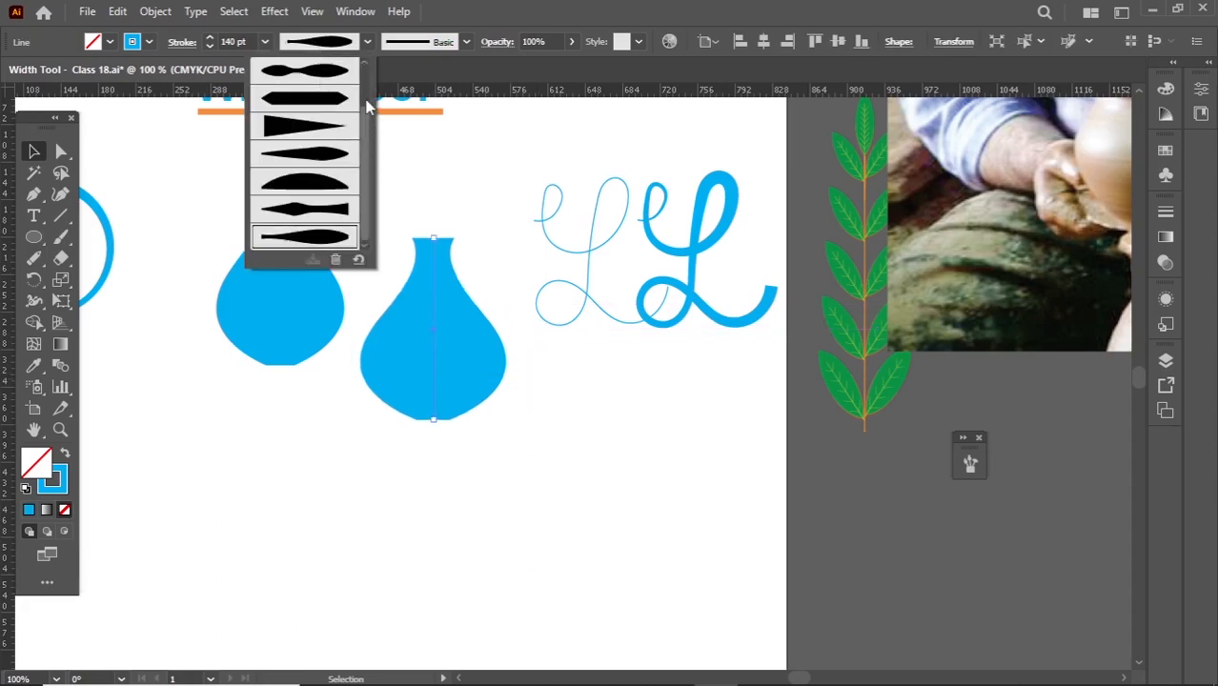
pyautogui.scroll(3, 367, 107)
pyautogui.click(319, 71)
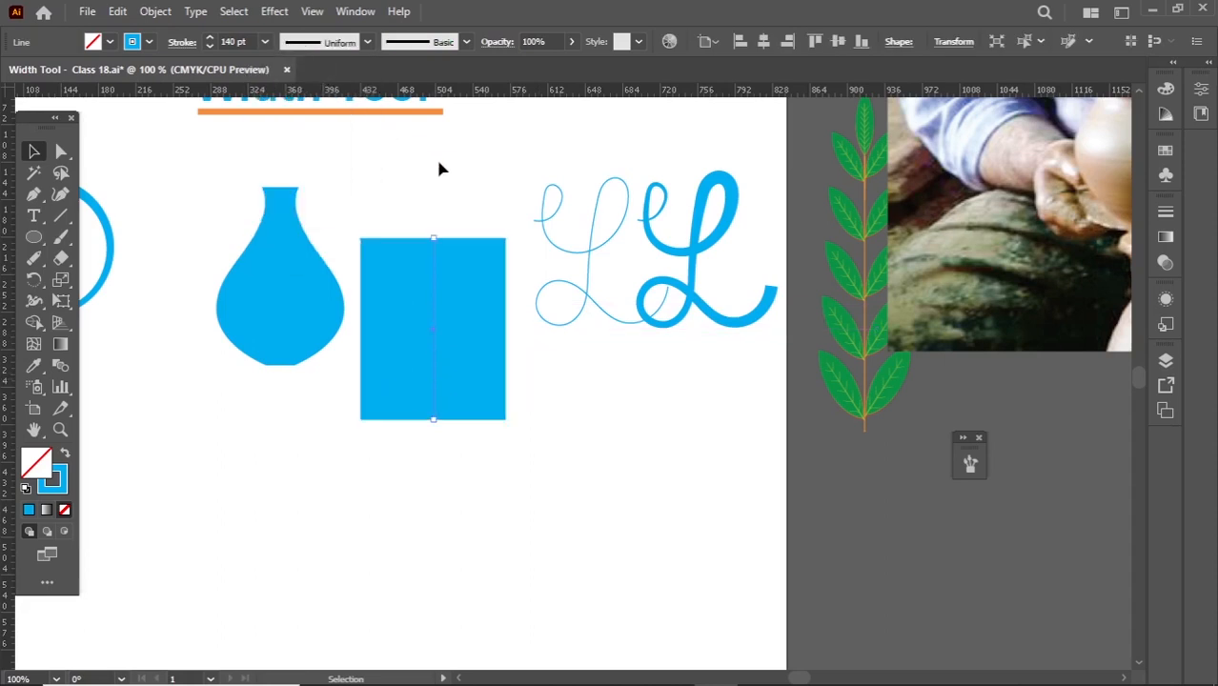
pyautogui.click(440, 169)
pyautogui.click(389, 259)
# - Delete the uniform-width second line and move the original vase into the space between the circle and the letters
pyautogui.moveTo(318, 283); pyautogui.dragTo(267, 399)
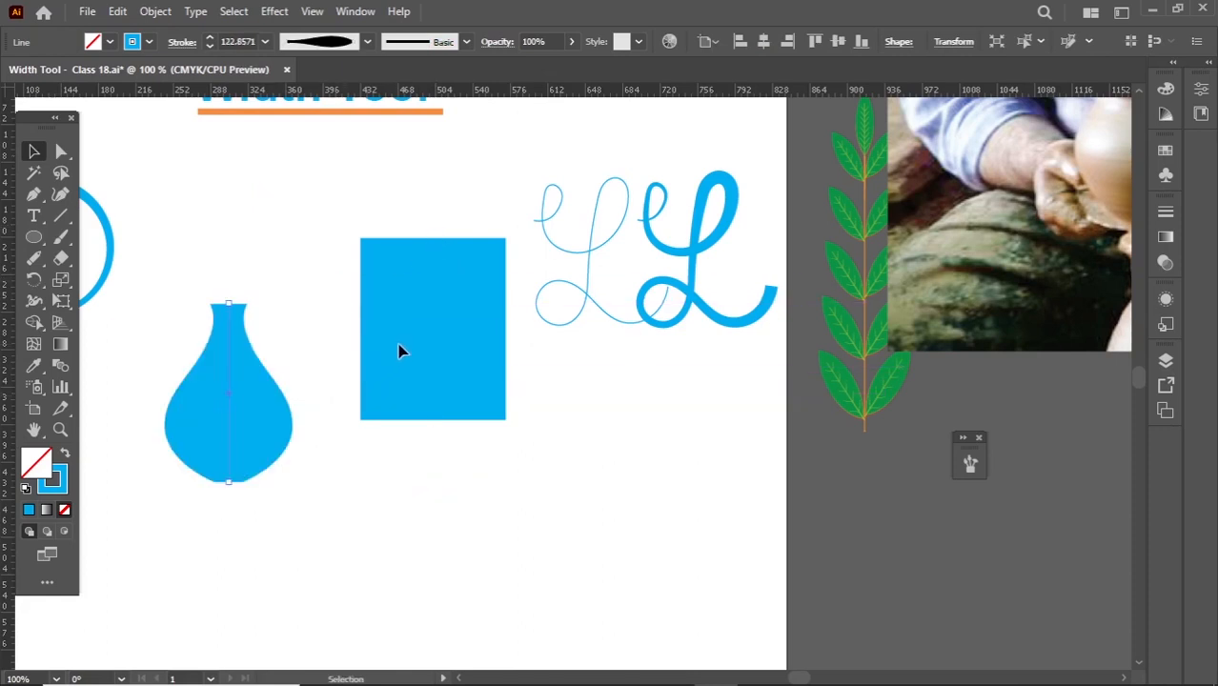
pyautogui.hotkey('ctrl', 'shift', 'a')
pyautogui.click(391, 310)
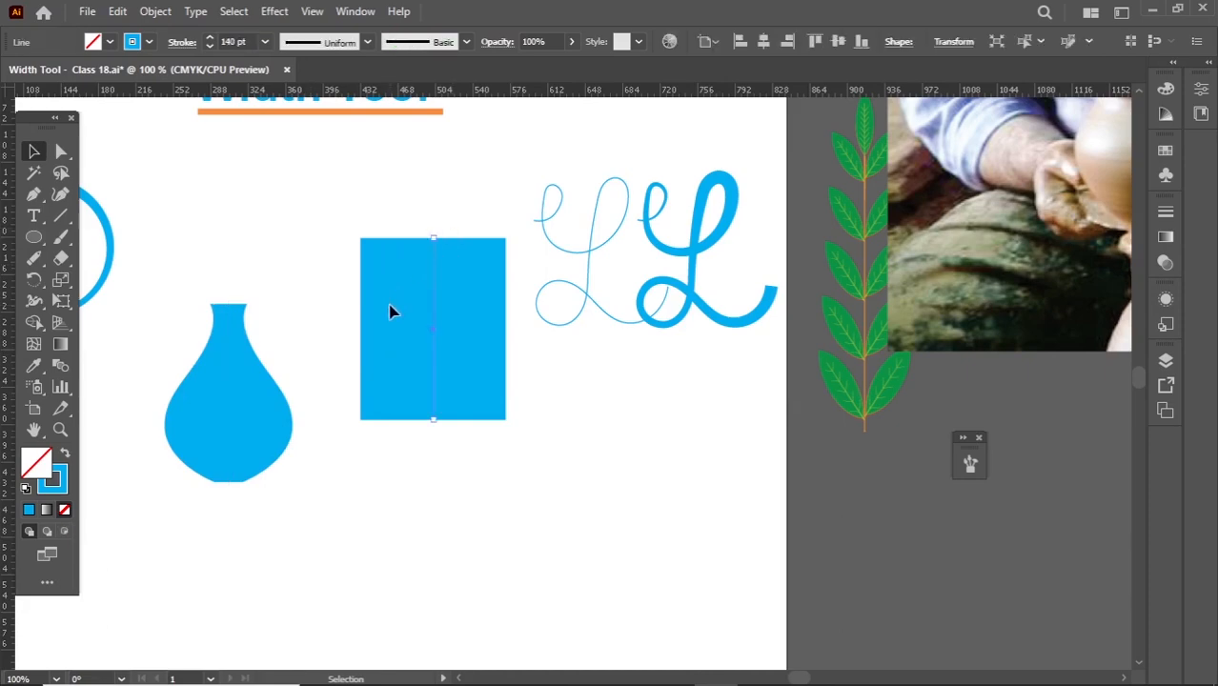
pyautogui.press('Delete')
pyautogui.moveTo(236, 408); pyautogui.dragTo(339, 339)
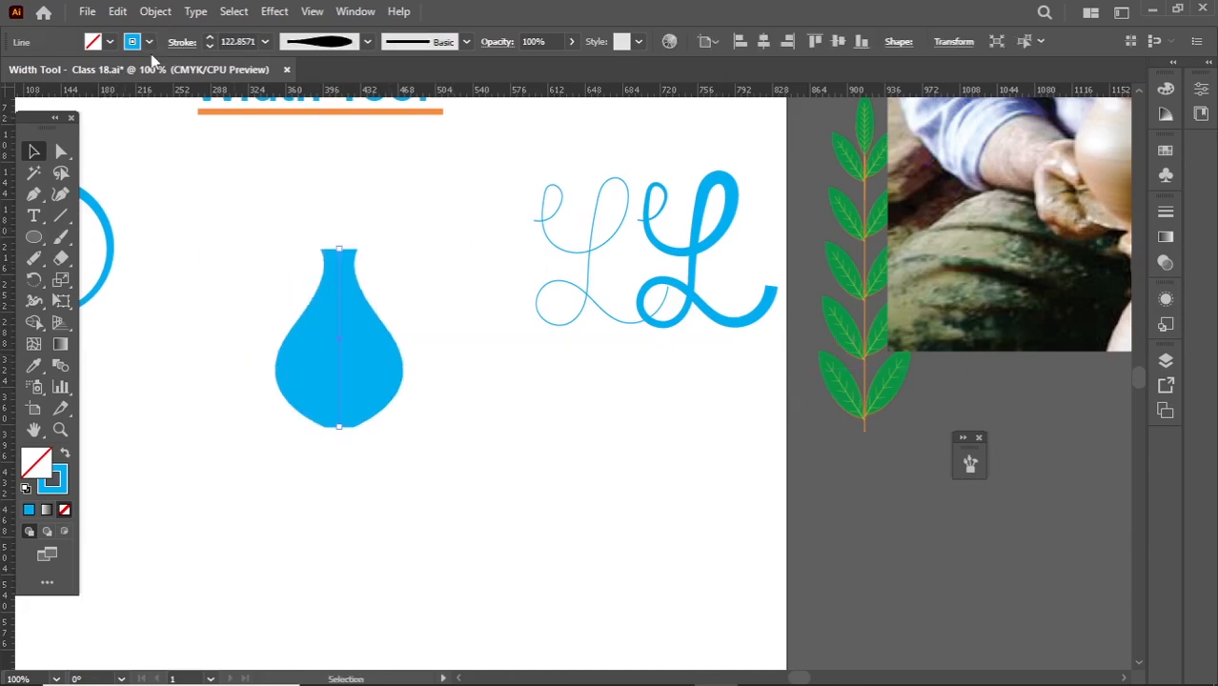
pyautogui.hotkey('ctrl', 'shift', 'a')
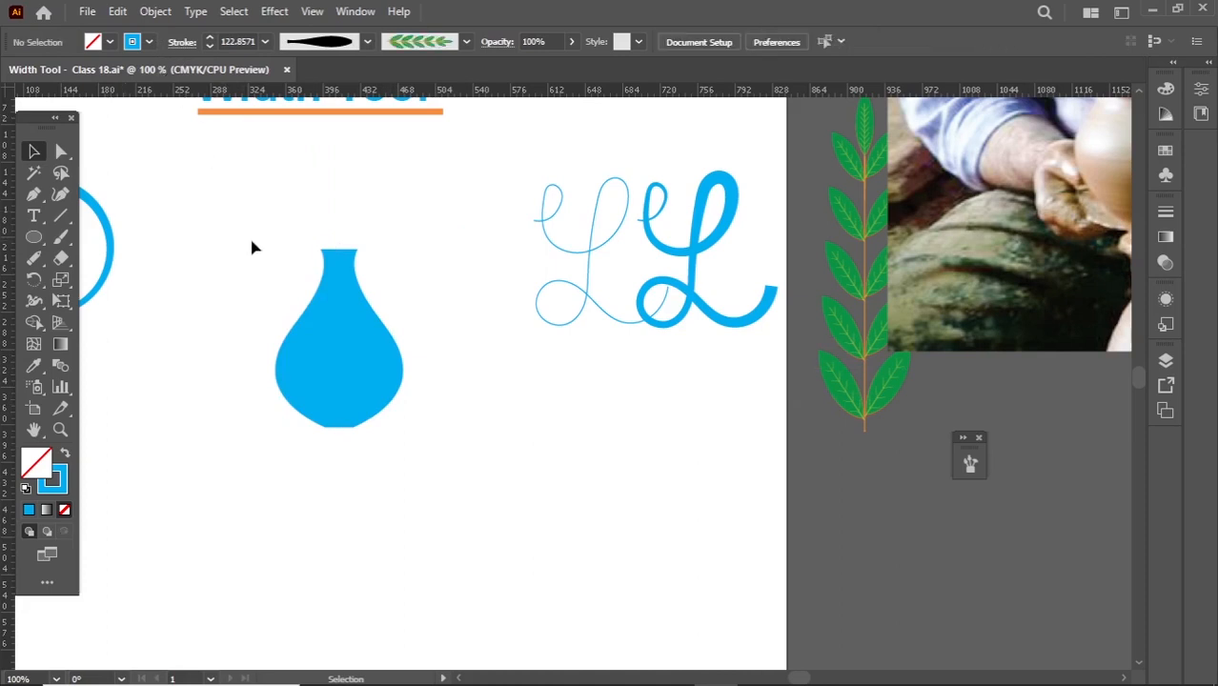
# - Try expanding the vase line's appearance into a filled path
pyautogui.scroll(1, 254, 262)
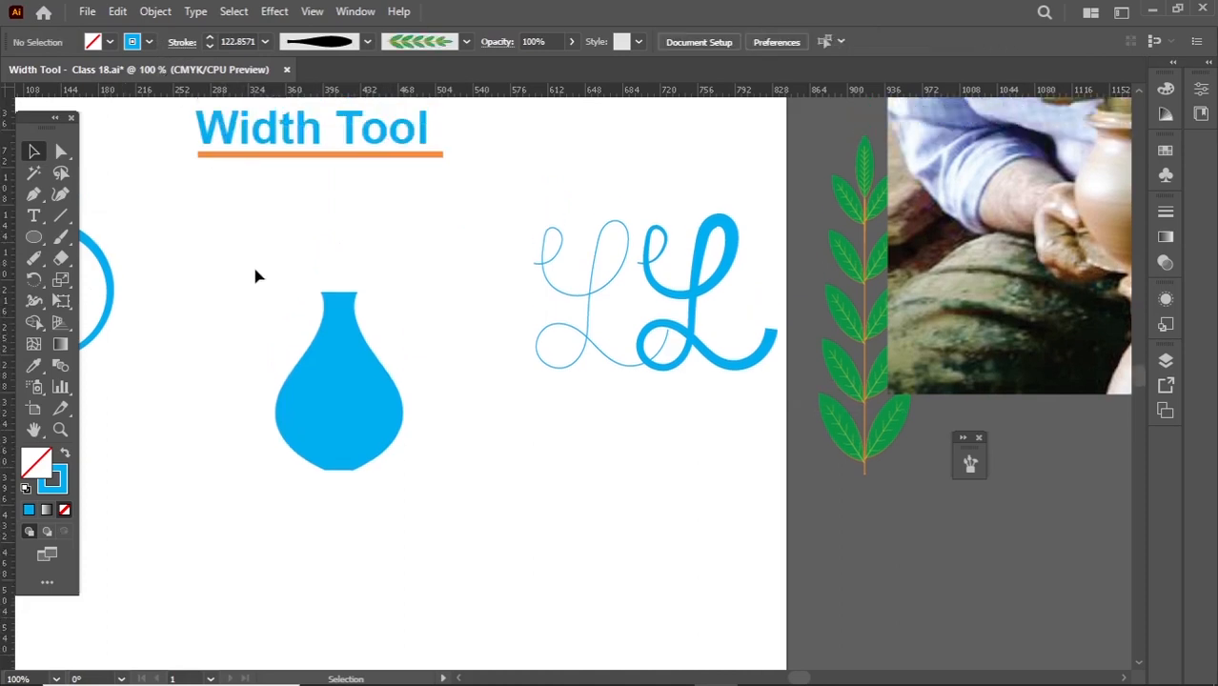
pyautogui.moveTo(253, 270); pyautogui.dragTo(424, 532)
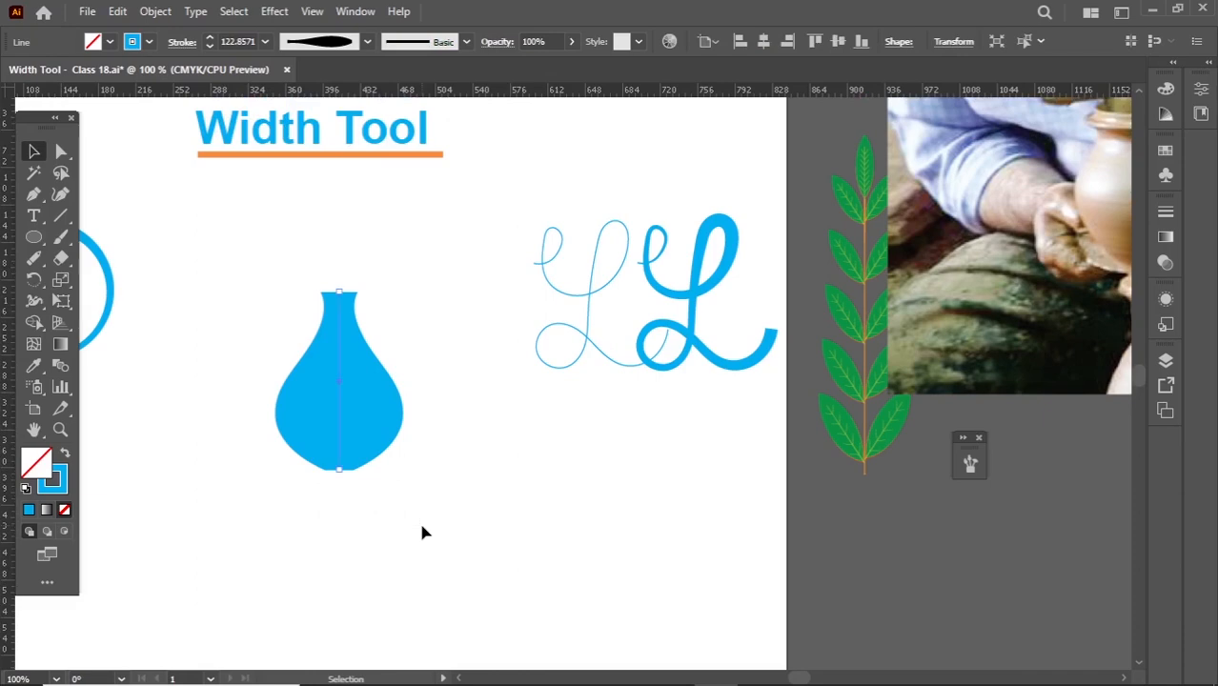
pyautogui.click(155, 11)
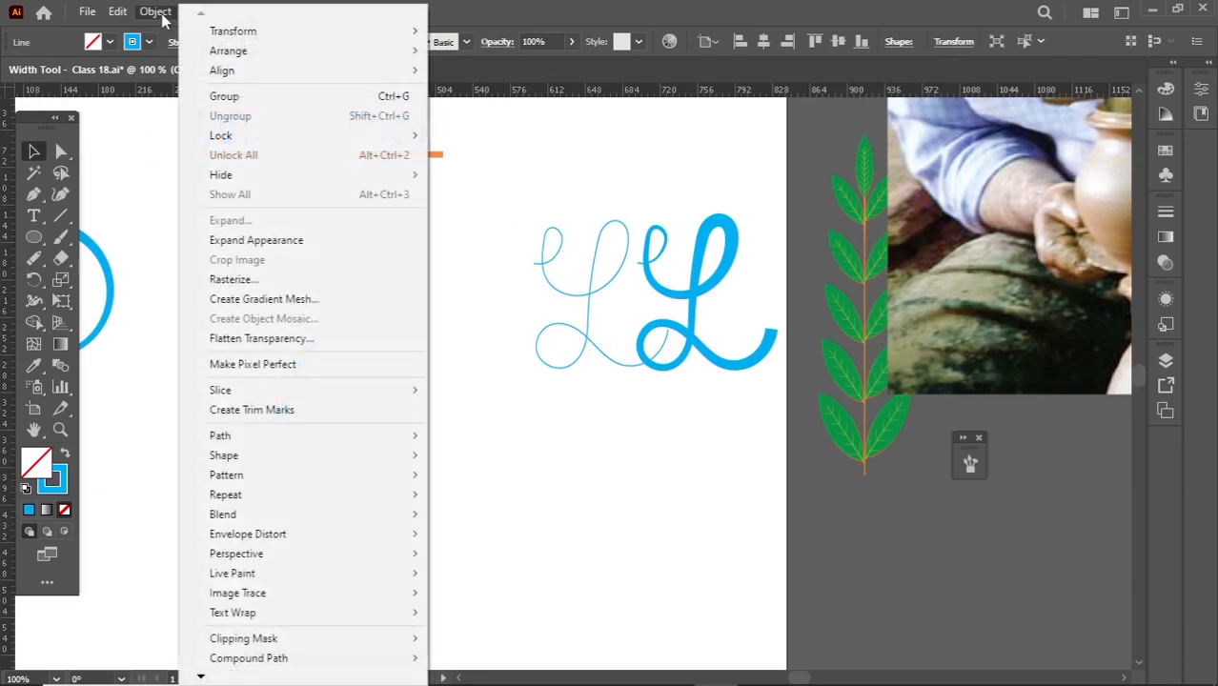
pyautogui.click(246, 245)
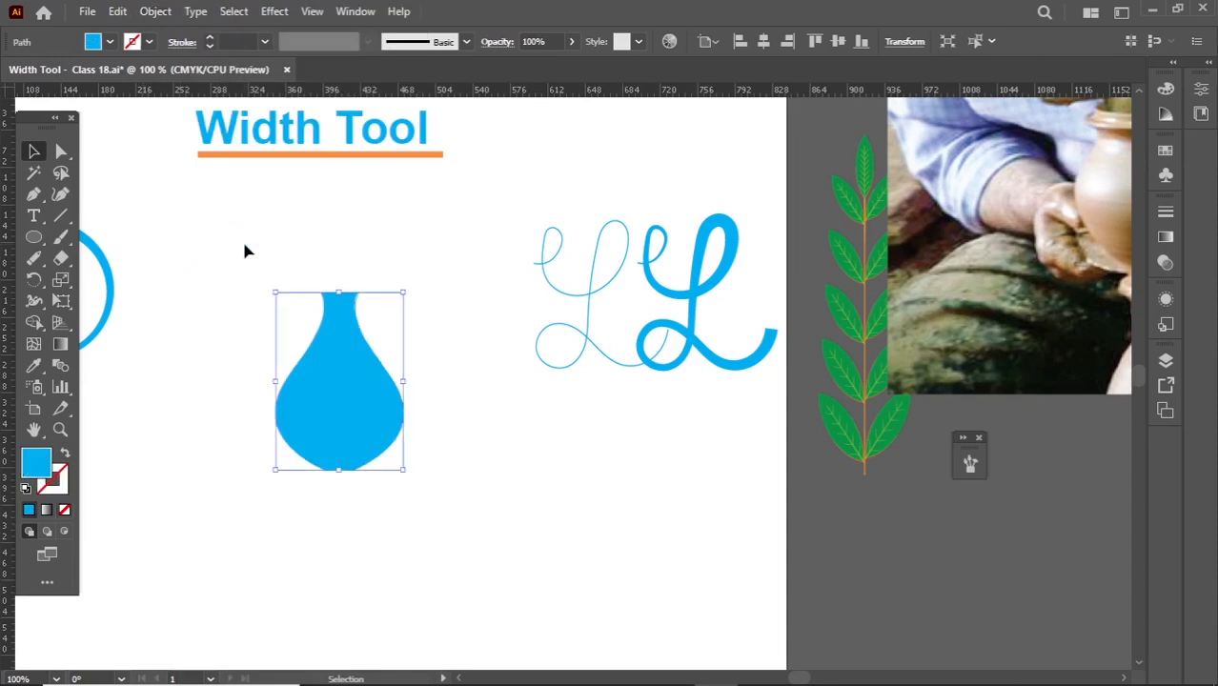
pyautogui.press('a')
pyautogui.hotkey('ctrl', 'z')
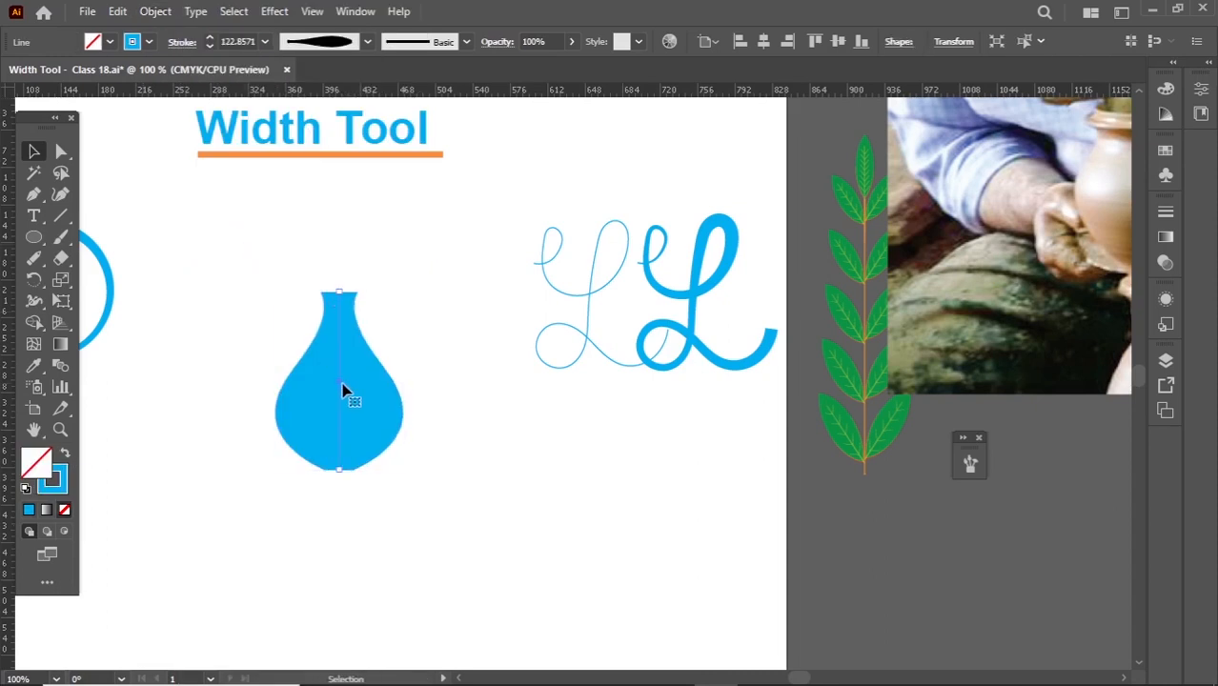
# - Place two copies of the vase line side by side and expand the appearance of the right-hand one
pyautogui.moveTo(342, 383); pyautogui.dragTo(404, 377)
pyautogui.click(319, 254)
pyautogui.moveTo(321, 258); pyautogui.dragTo(444, 431)
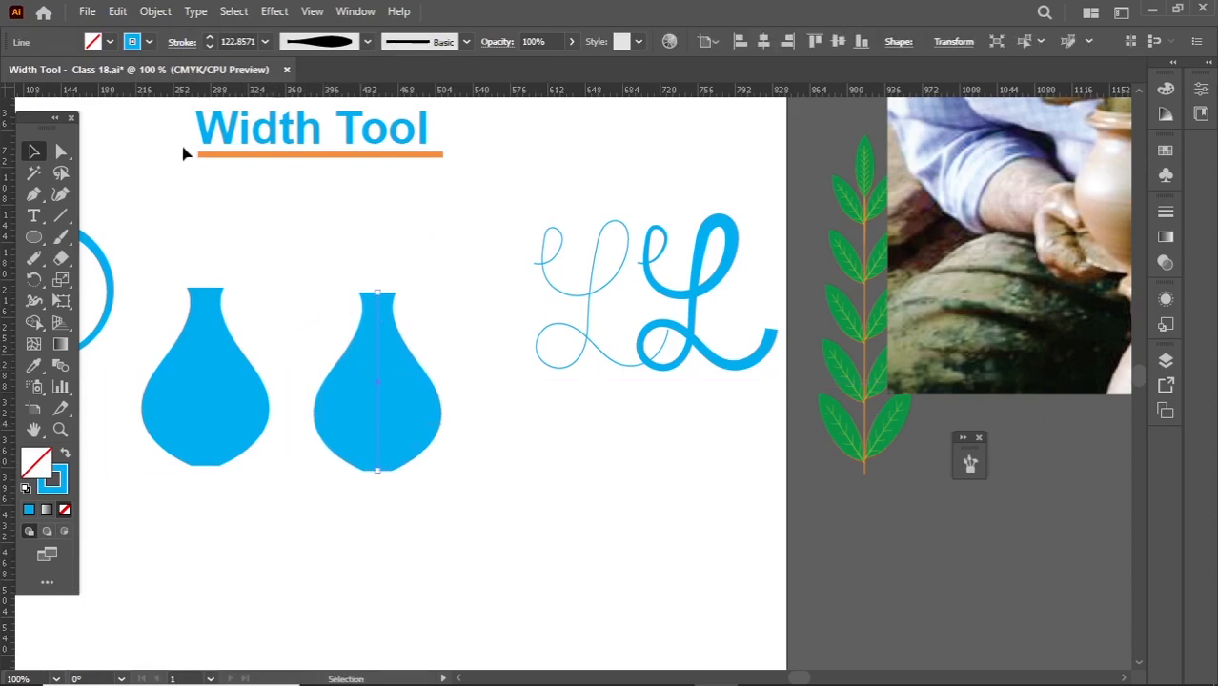
pyautogui.click(155, 13)
pyautogui.click(267, 240)
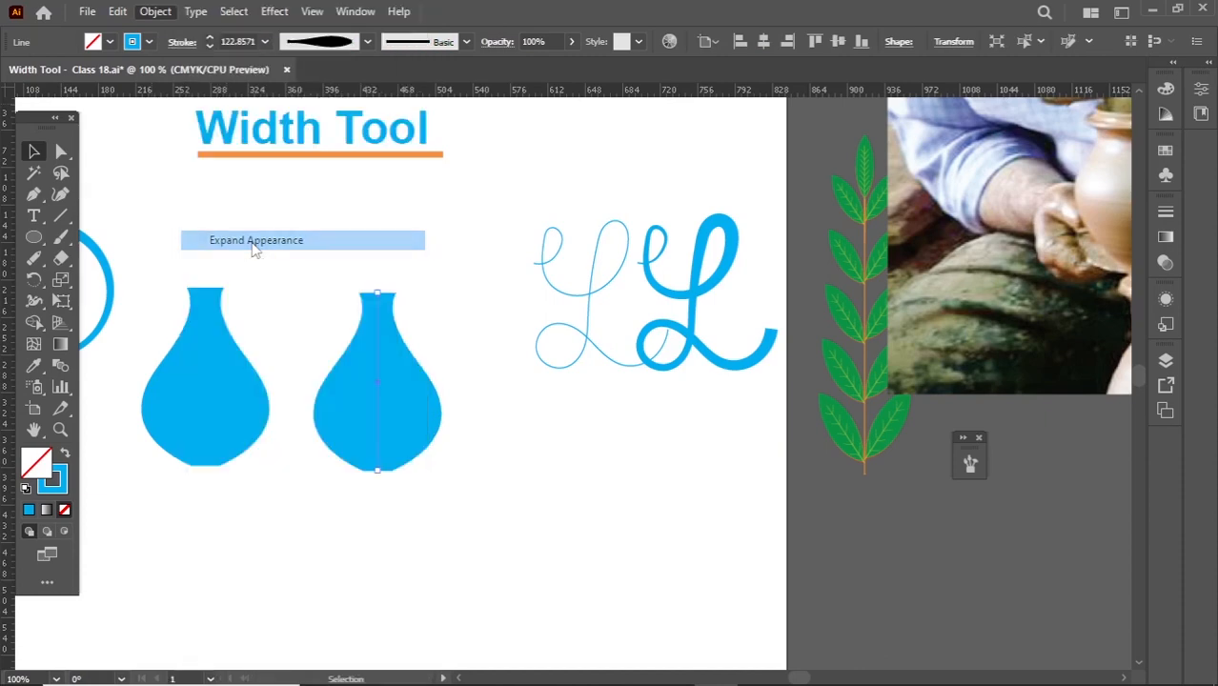
pyautogui.click(279, 288)
# - Compare how the expanded vase and the unexpanded vase line behave when each is selected
pyautogui.moveTo(167, 248); pyautogui.dragTo(457, 478)
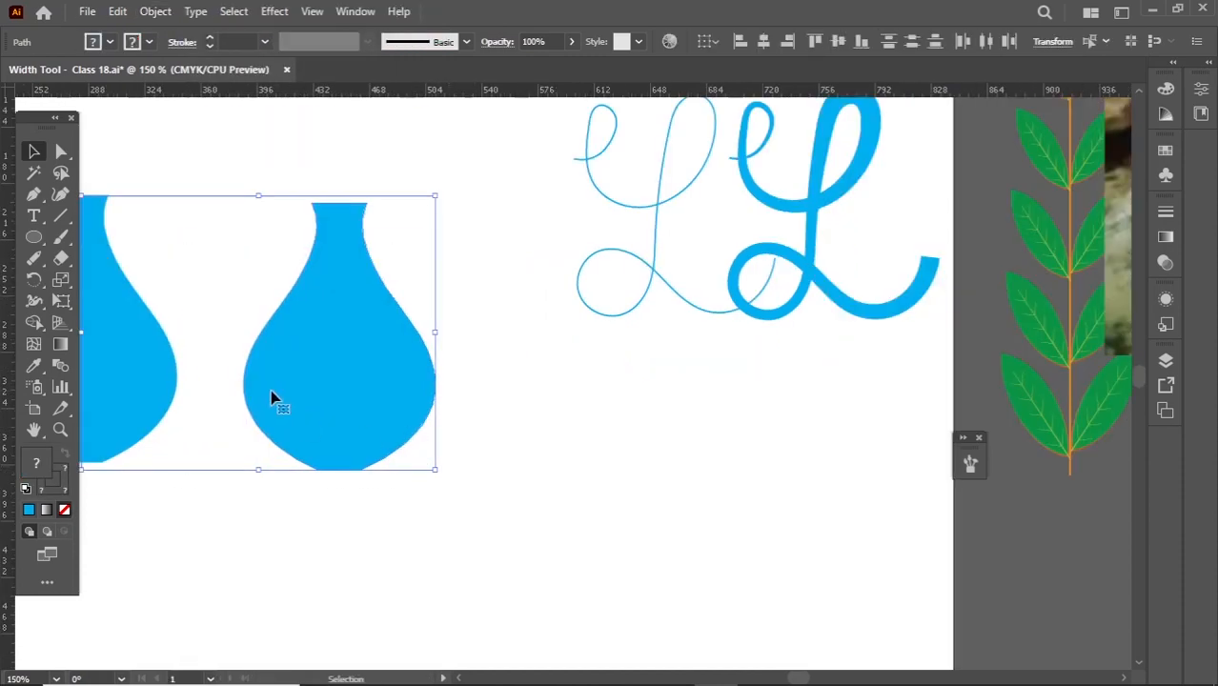
pyautogui.moveTo(236, 387); pyautogui.dragTo(434, 430)
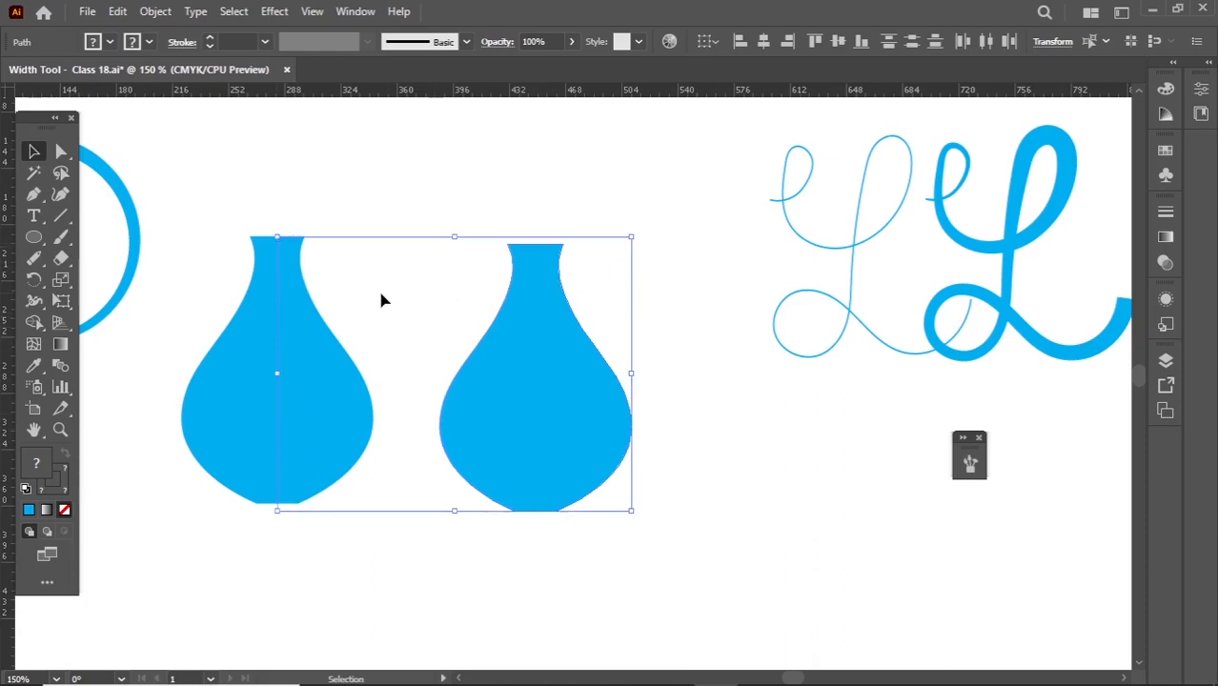
pyautogui.hotkey('ctrl', 'shift', 'a')
pyautogui.click(546, 257)
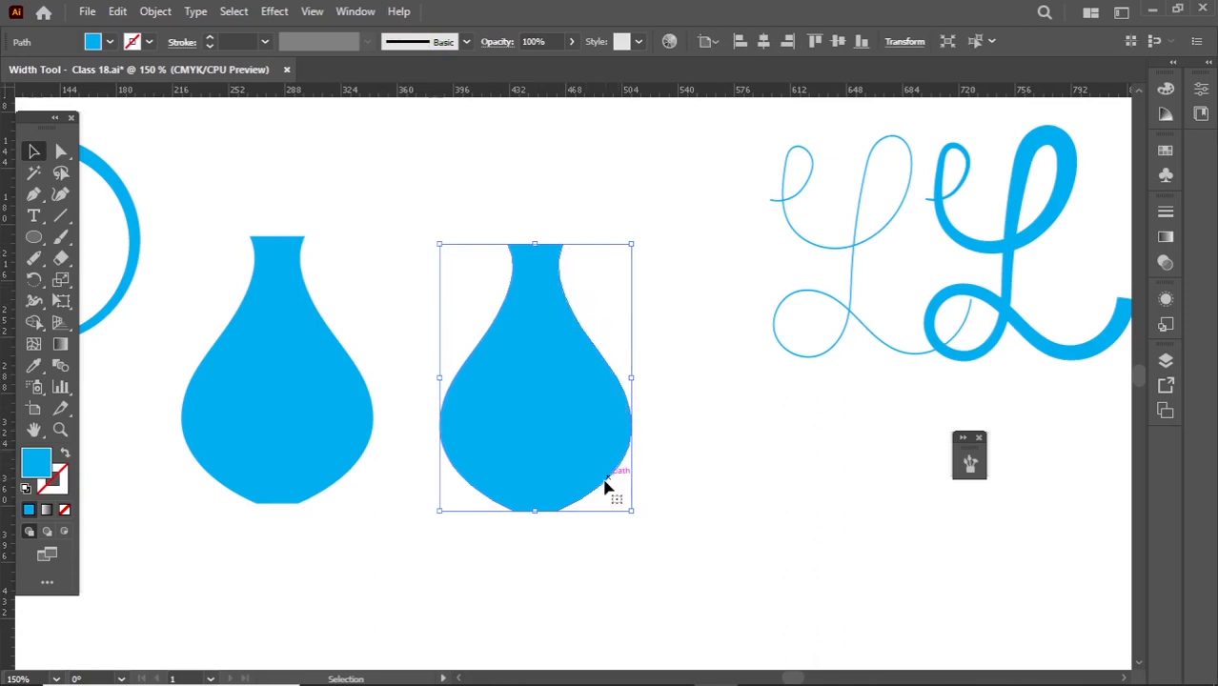
pyautogui.click(276, 368)
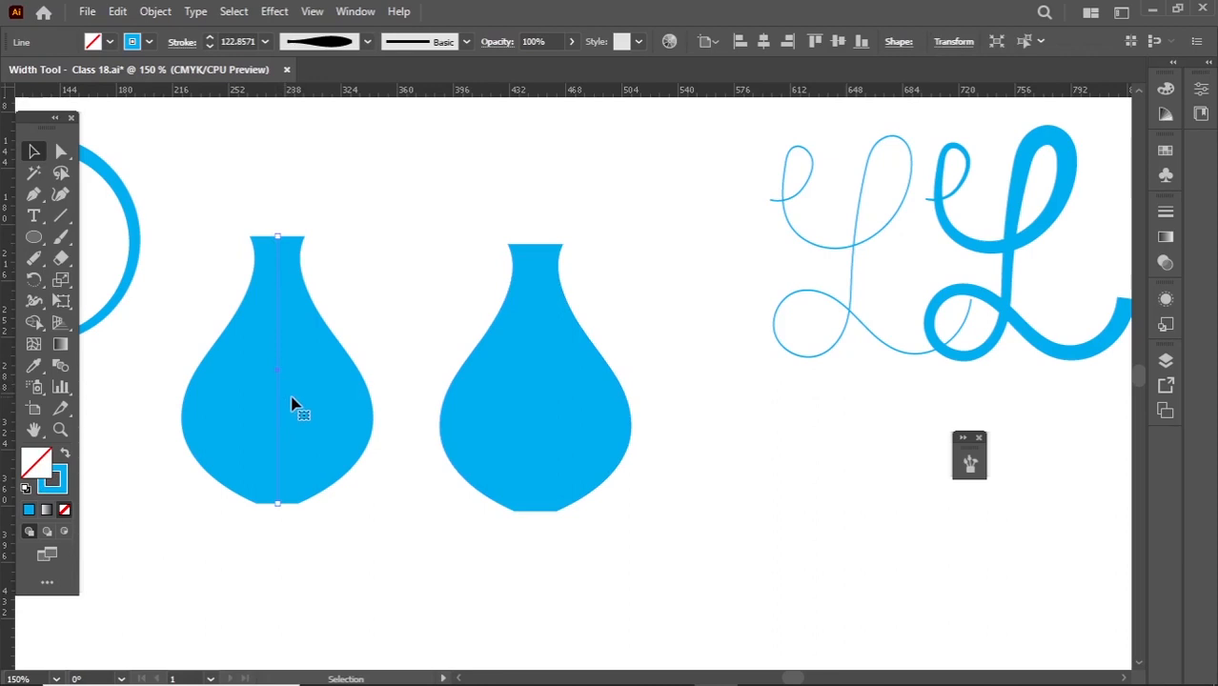
# - Switch to outline view and examine the structure of the vase line and the expanded vase
pyautogui.hotkey('ctrl', 'y')
pyautogui.click(314, 209)
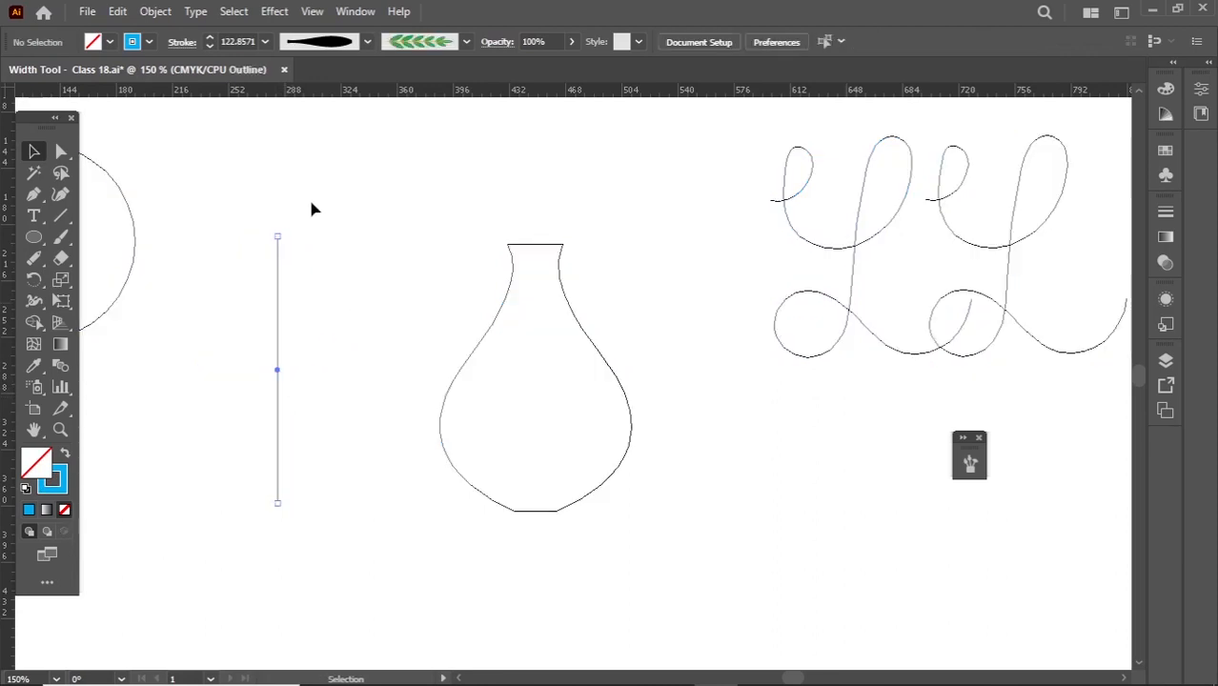
pyautogui.moveTo(255, 191); pyautogui.dragTo(624, 498)
pyautogui.moveTo(336, 252); pyautogui.dragTo(247, 439)
pyautogui.moveTo(467, 202); pyautogui.dragTo(601, 370)
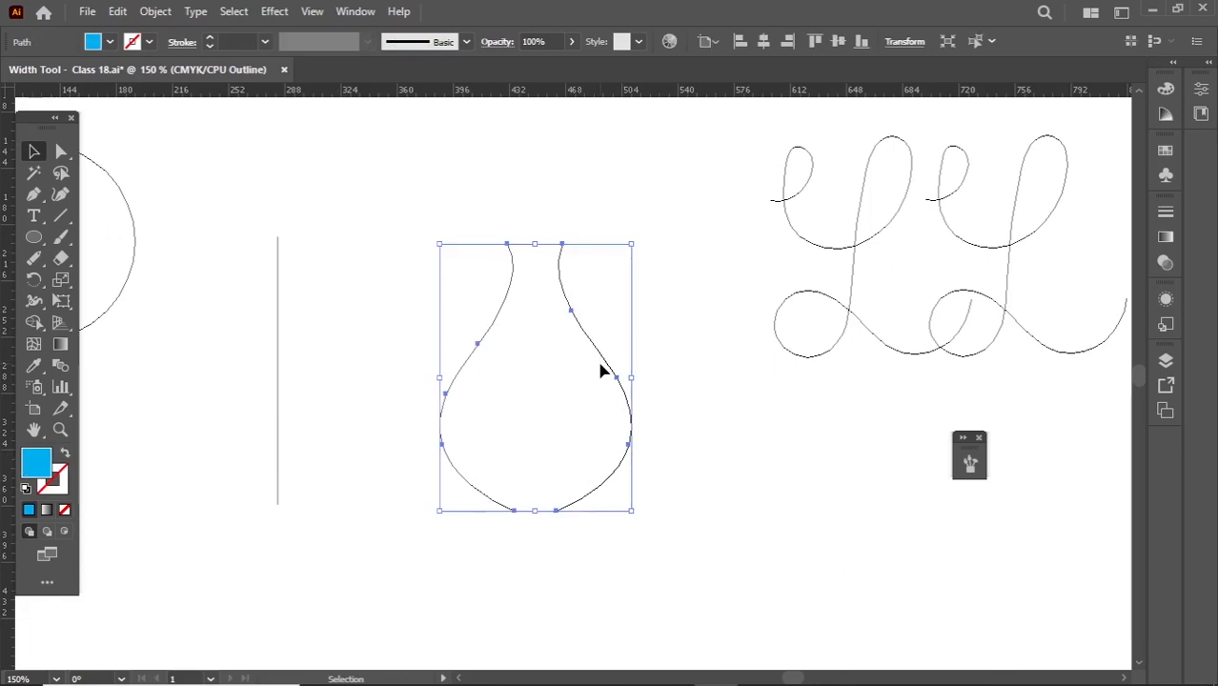
pyautogui.click(334, 236)
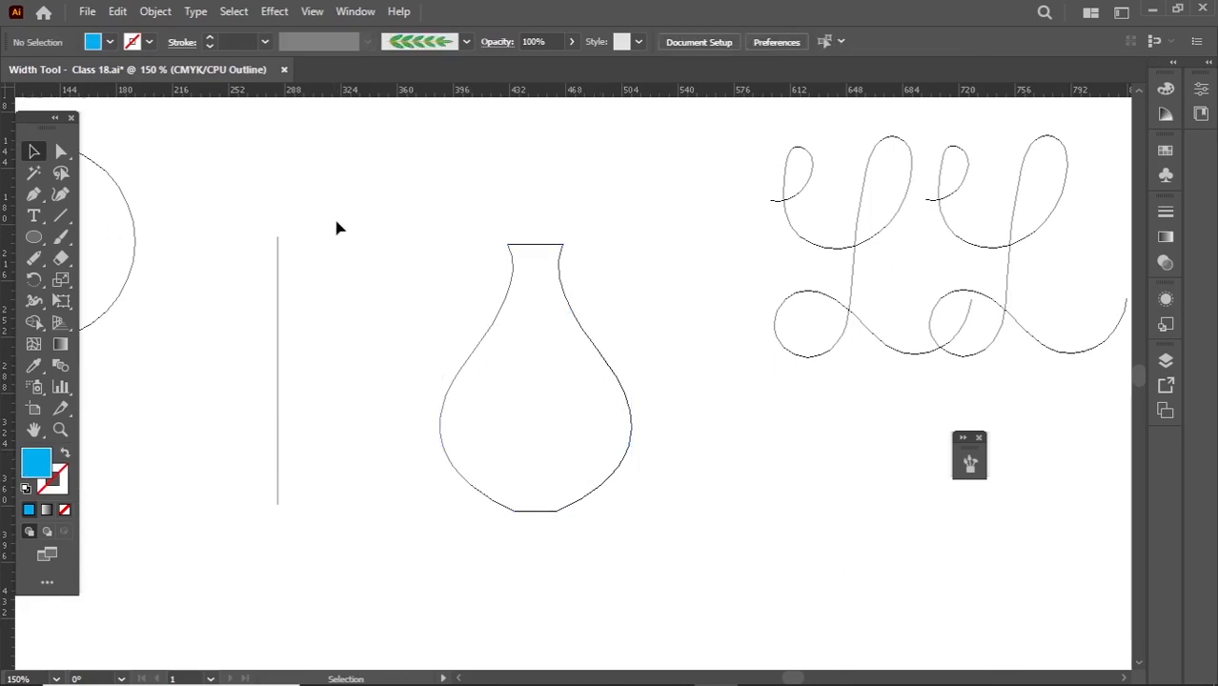
# - Expand the appearance of the remaining vase line and return to the preview display
pyautogui.moveTo(294, 290); pyautogui.dragTo(265, 356)
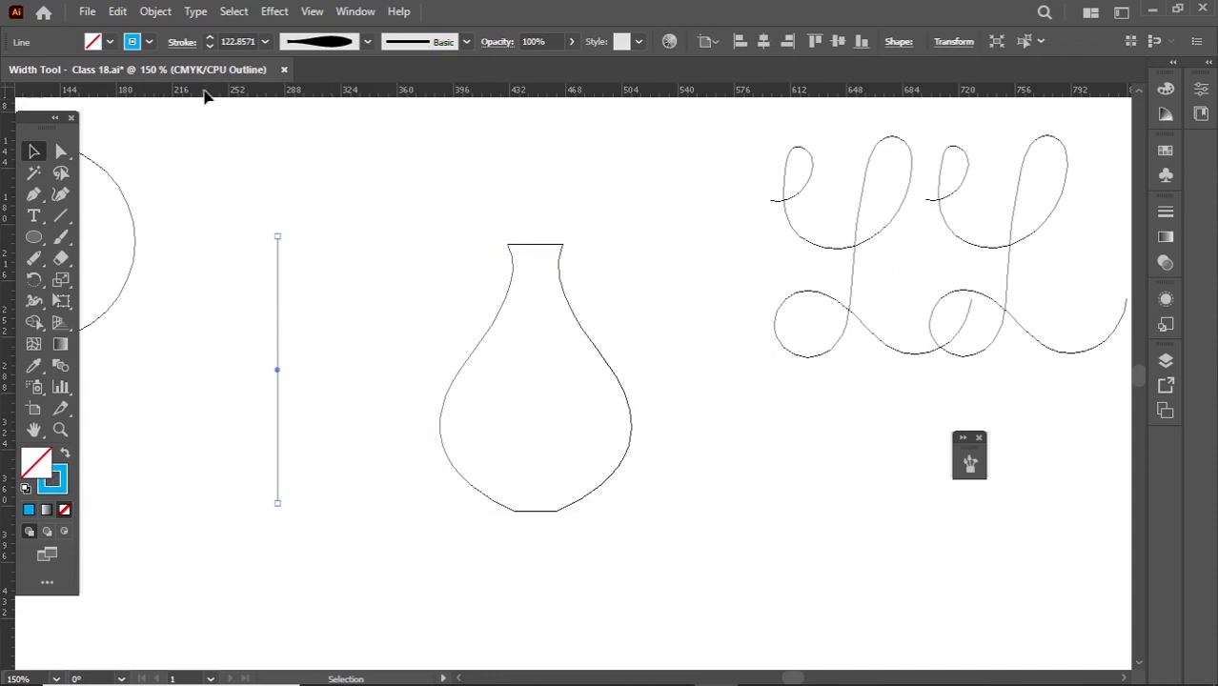
pyautogui.click(155, 12)
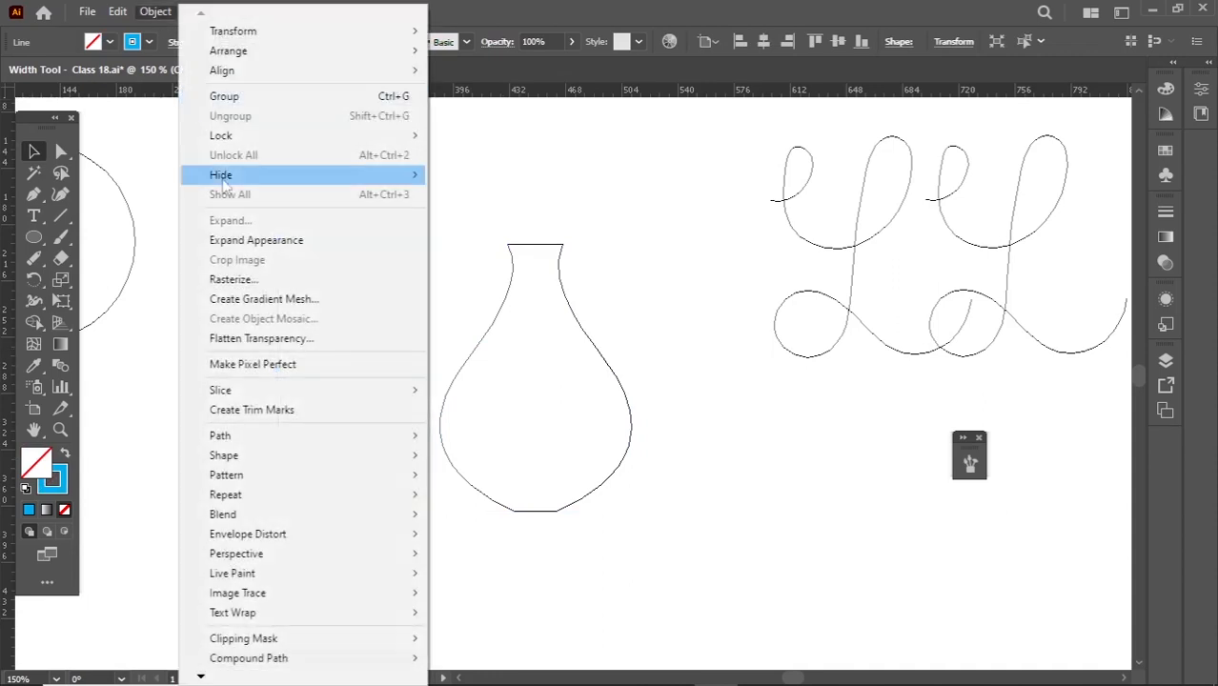
pyautogui.click(246, 240)
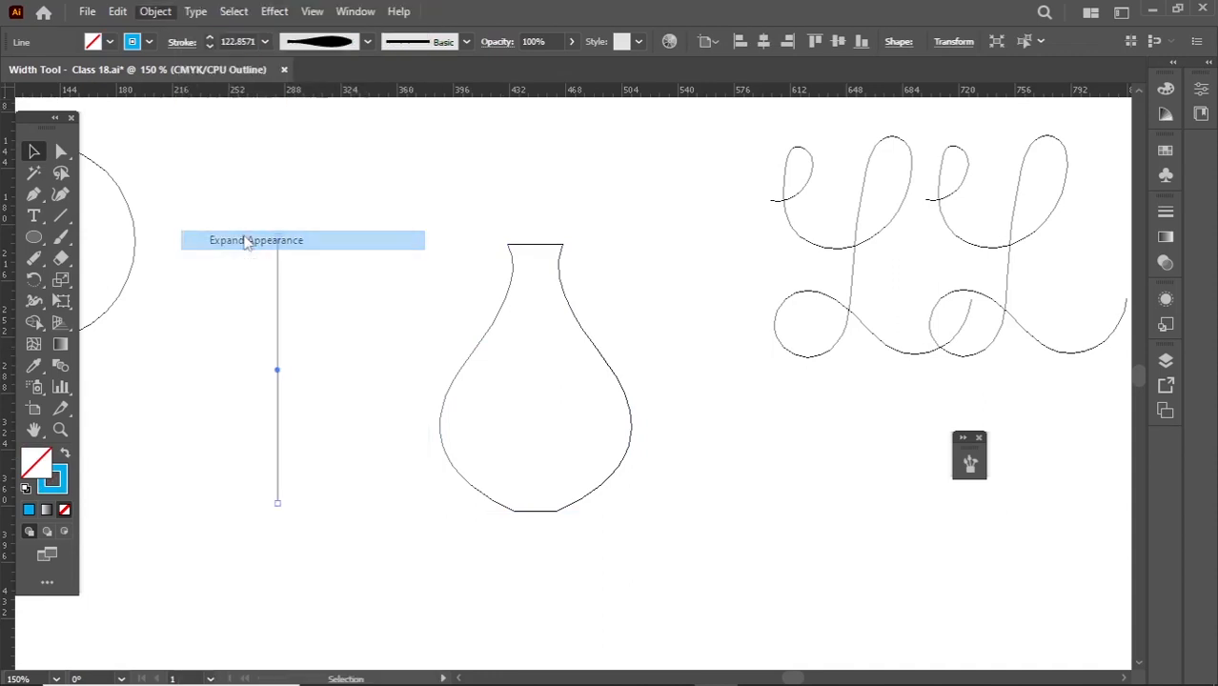
pyautogui.hotkey('ctrl', 'y')
# - Try magenta on the newly expanded vase and set its fill to orange
pyautogui.click(115, 48)
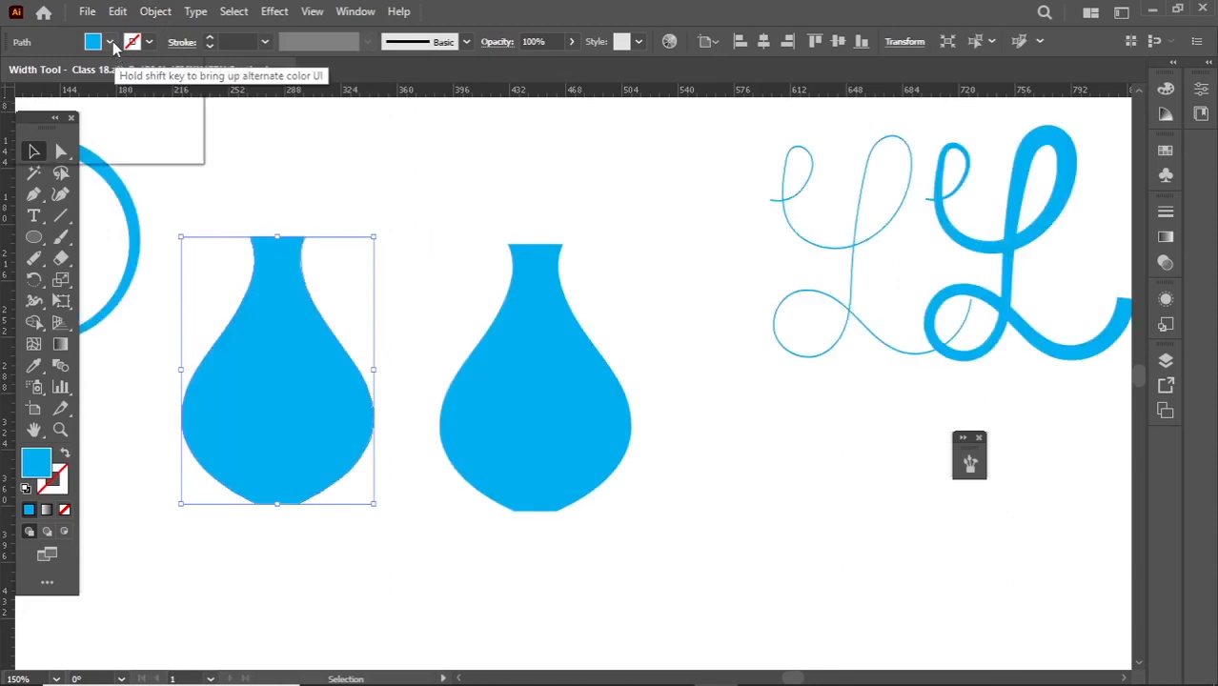
pyautogui.click(112, 74)
pyautogui.click(123, 72)
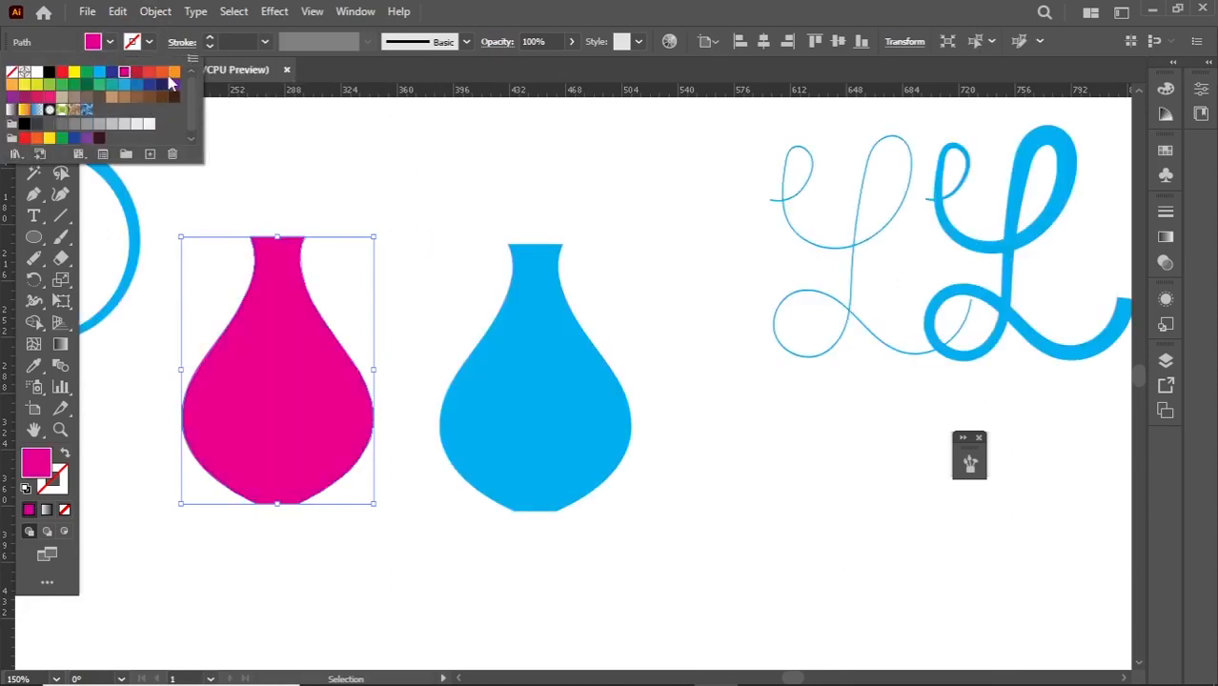
pyautogui.click(171, 72)
pyautogui.press('Escape')
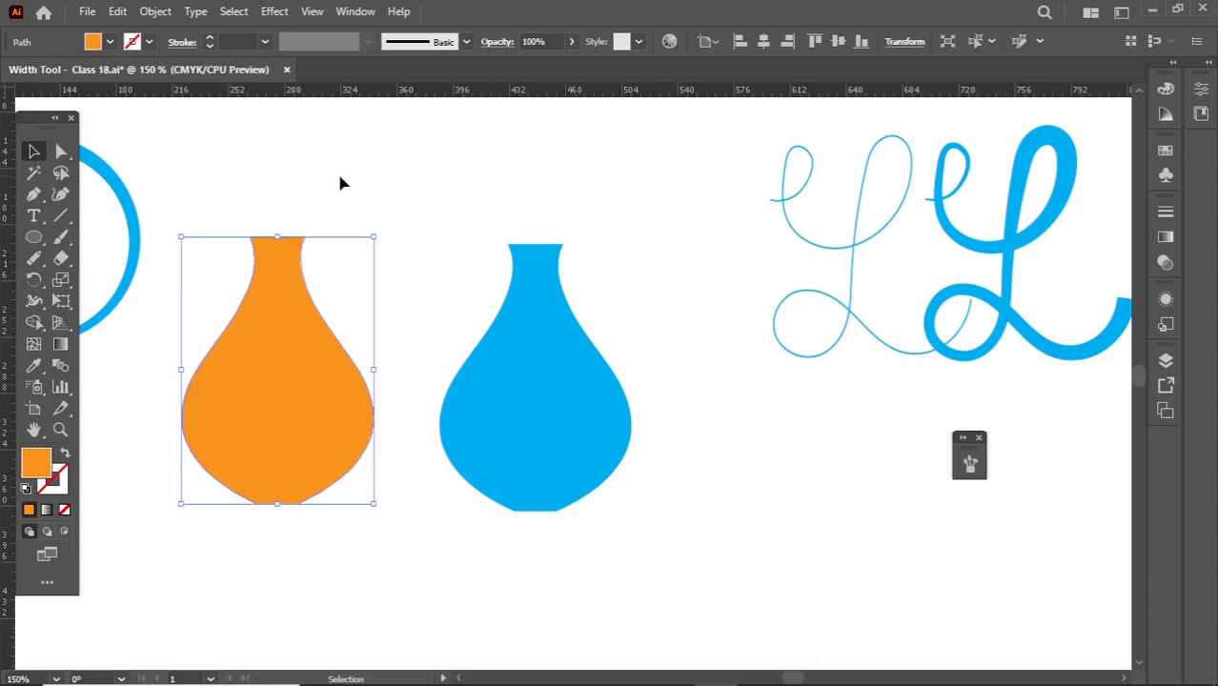
pyautogui.click(343, 178)
# - Bring the whole artboard into view and show the tools grouped with the Width Tool
pyautogui.scroll(-2, 379, 188)
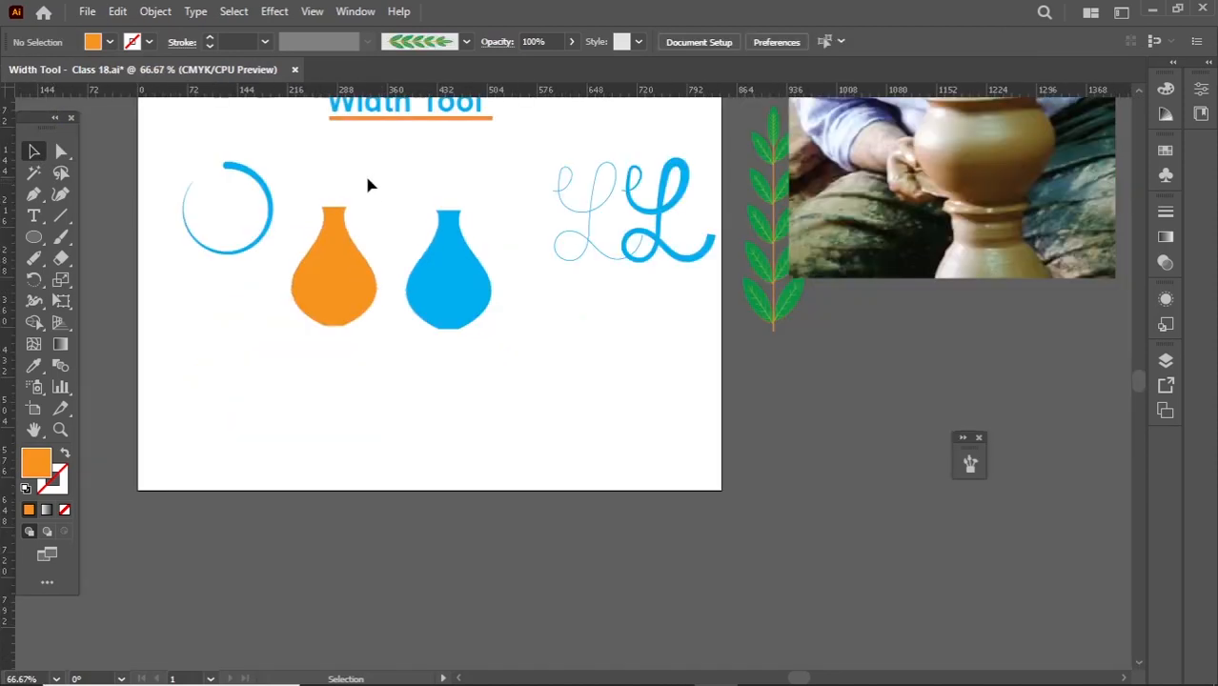
pyautogui.press('space')
pyautogui.moveTo(360, 201); pyautogui.dragTo(363, 229)
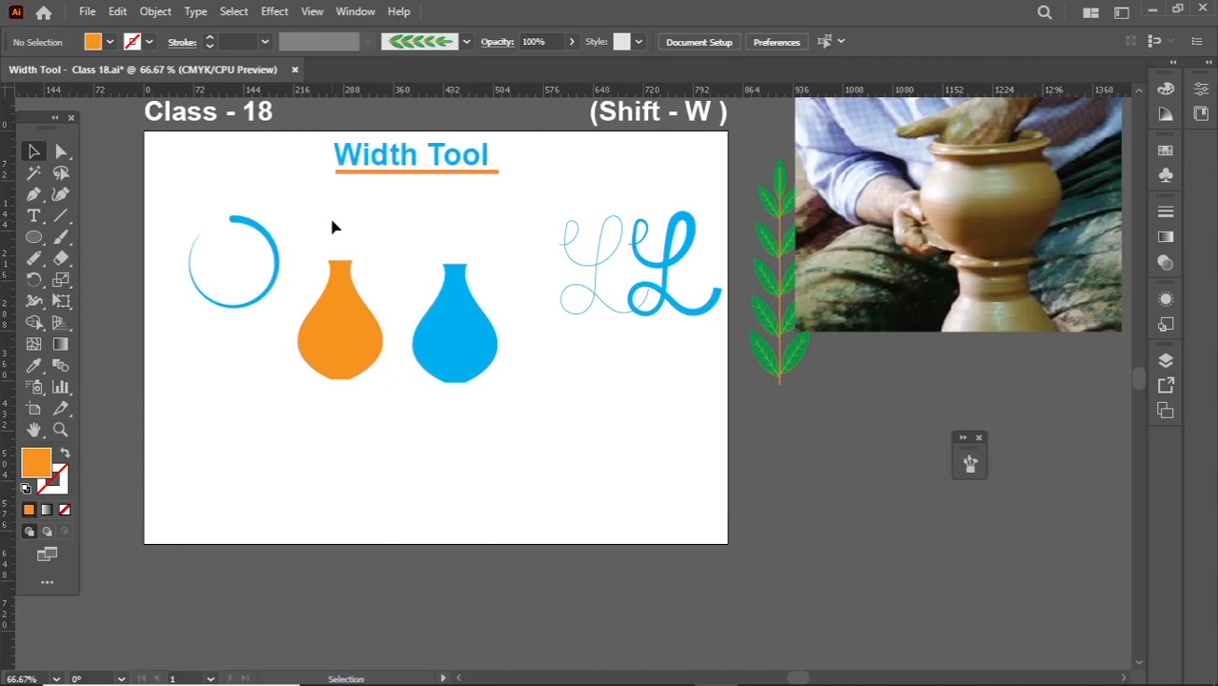
pyautogui.click(35, 302)
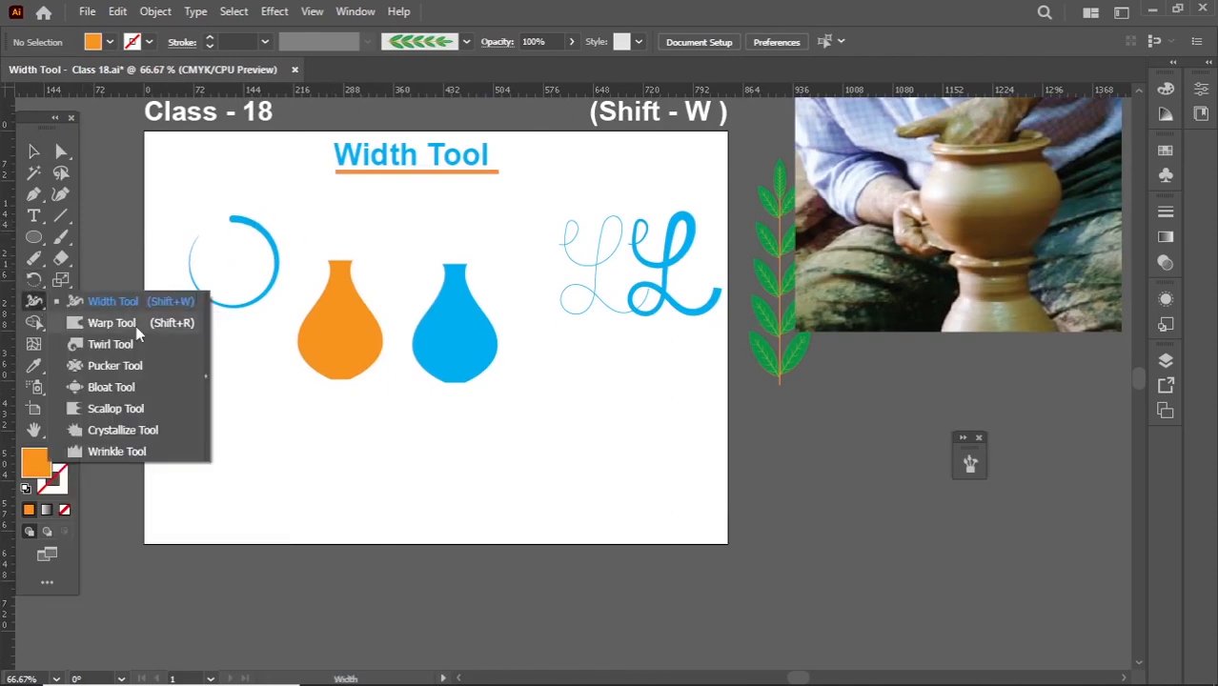
# - Move the tapered circle and both vases together down to the artboard's lower-right area
pyautogui.press('v')
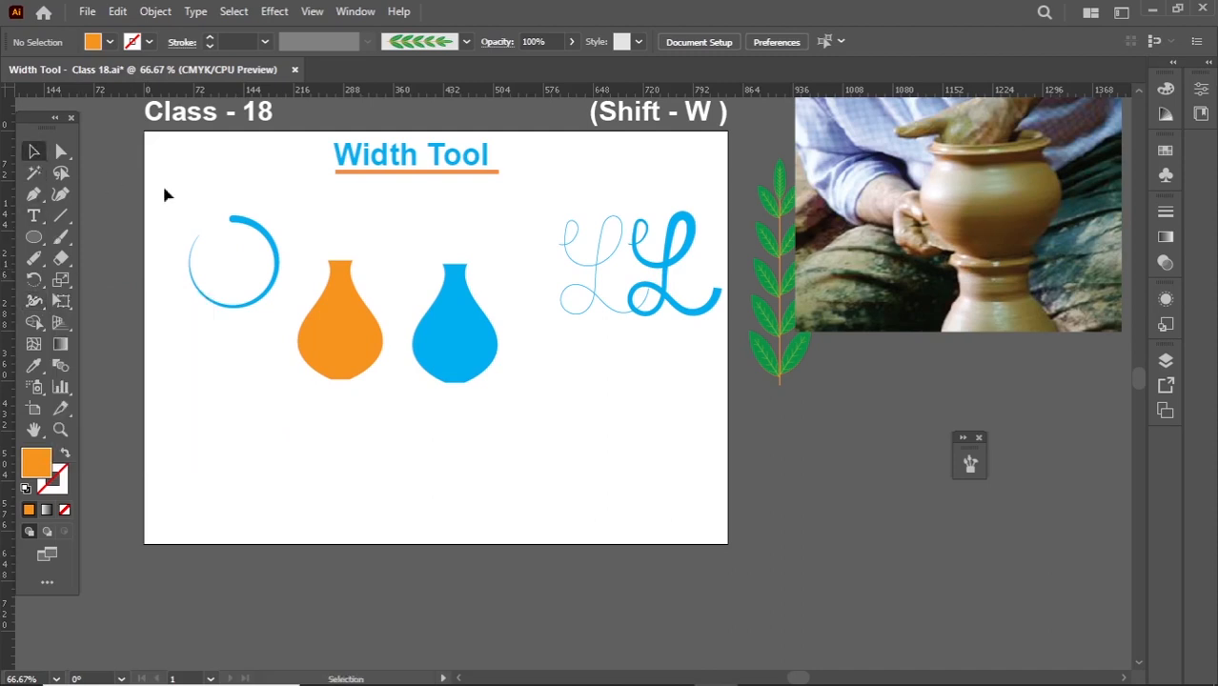
pyautogui.moveTo(172, 198); pyautogui.dragTo(693, 496)
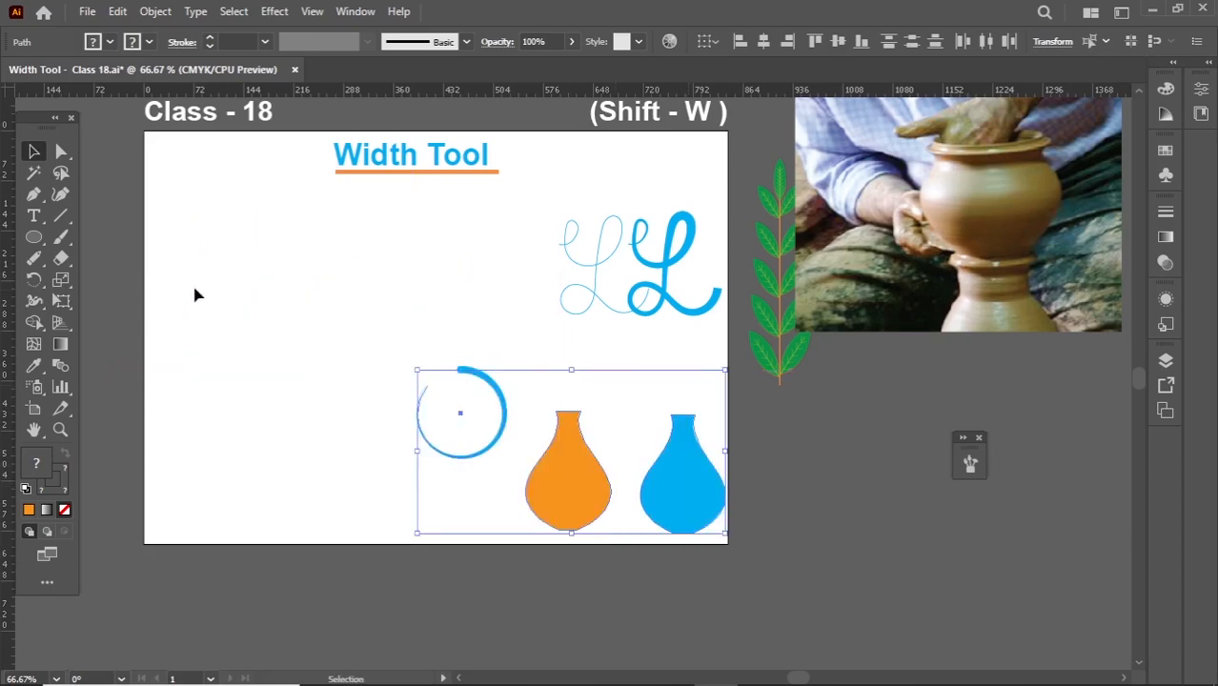
pyautogui.click(313, 317)
# - Draw an orange rectangle in the empty area below and left of the Width Tool heading
pyautogui.scroll(1, 312, 297)
pyautogui.moveTo(315, 297); pyautogui.dragTo(423, 386)
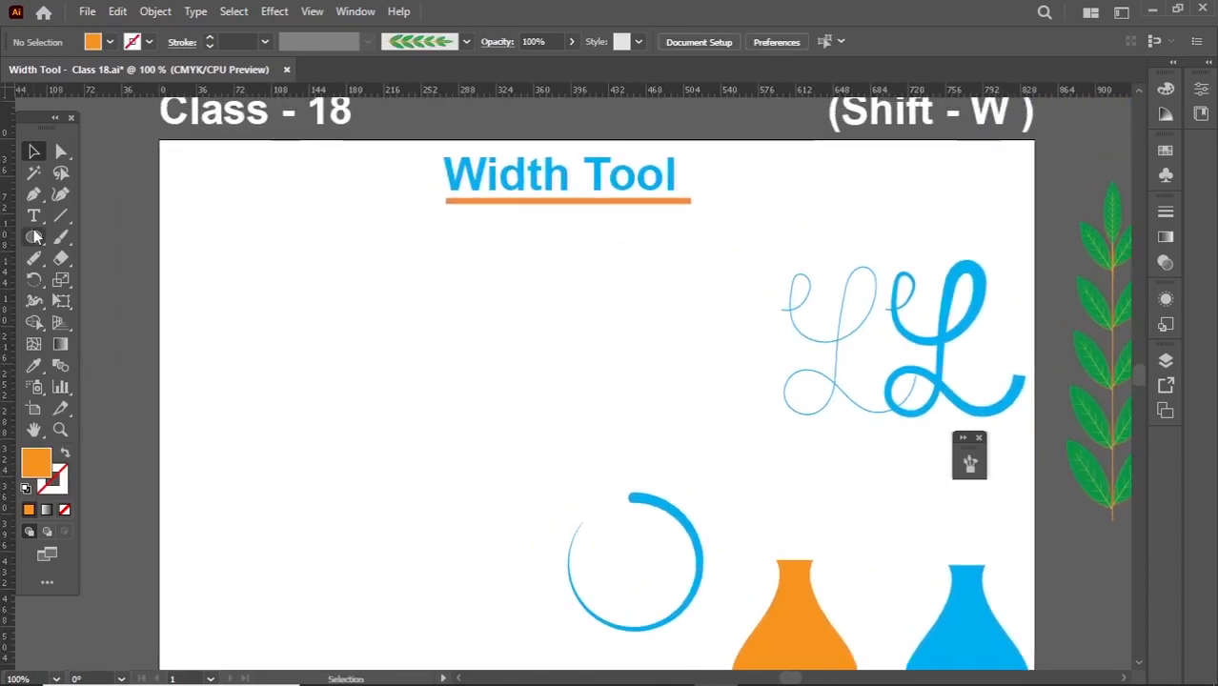
pyautogui.moveTo(34, 236); pyautogui.dragTo(110, 239)
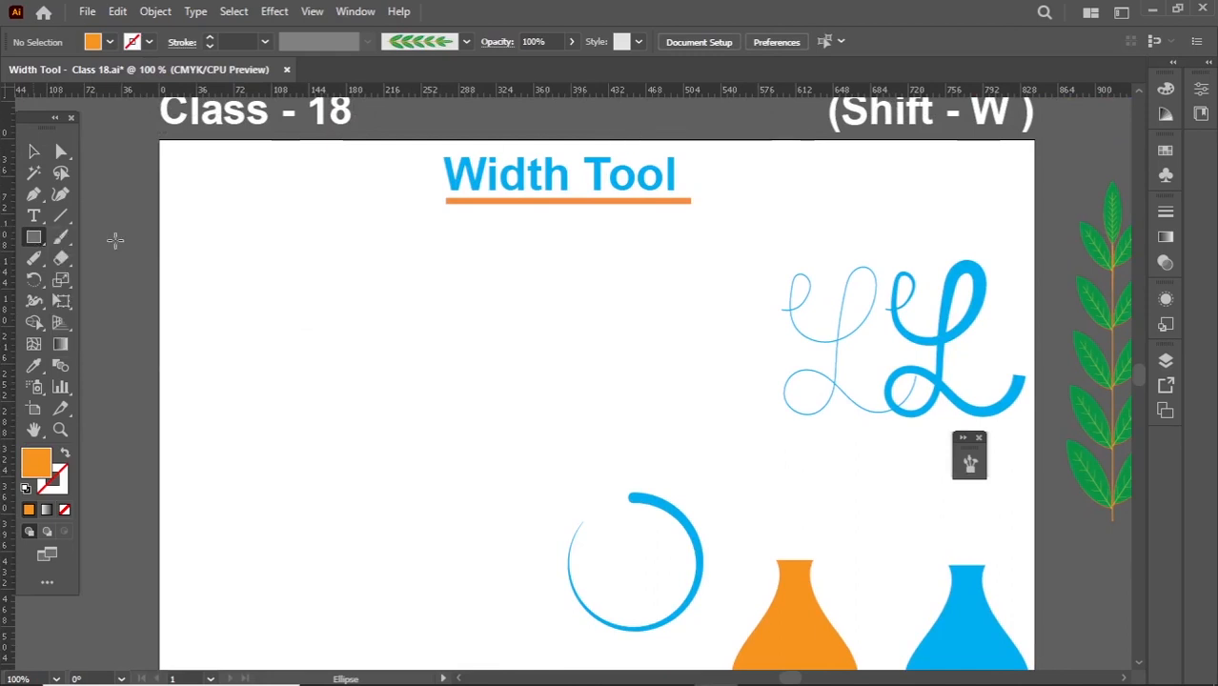
pyautogui.moveTo(245, 267); pyautogui.dragTo(483, 395)
pyautogui.press('v')
pyautogui.click(288, 248)
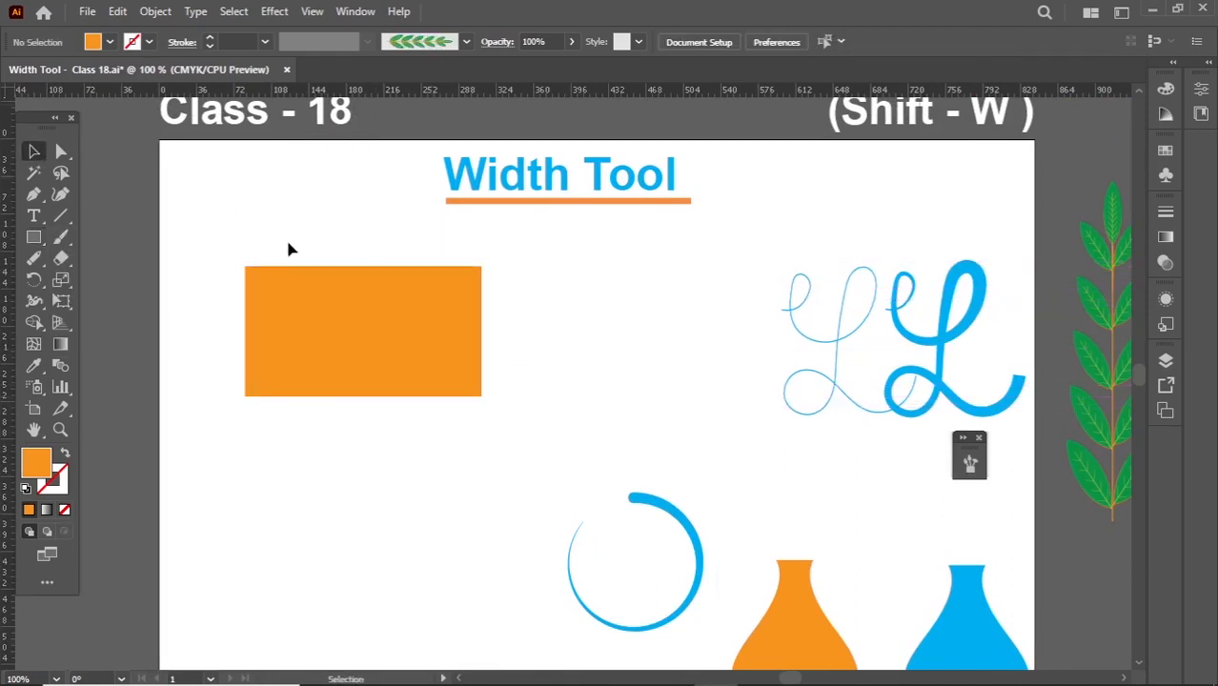
# - Warp the orange rectangle's lower edge into a wave and pull its lower-right corner outward with the Warp Tool
pyautogui.click(315, 303)
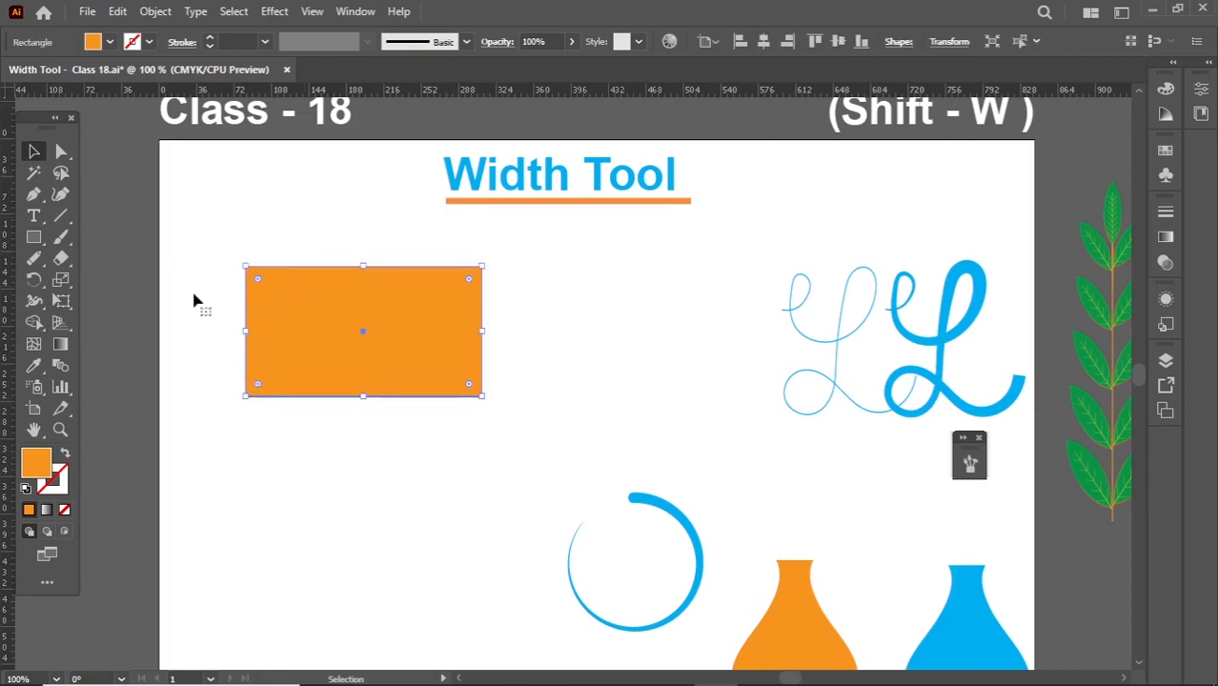
pyautogui.click(36, 302)
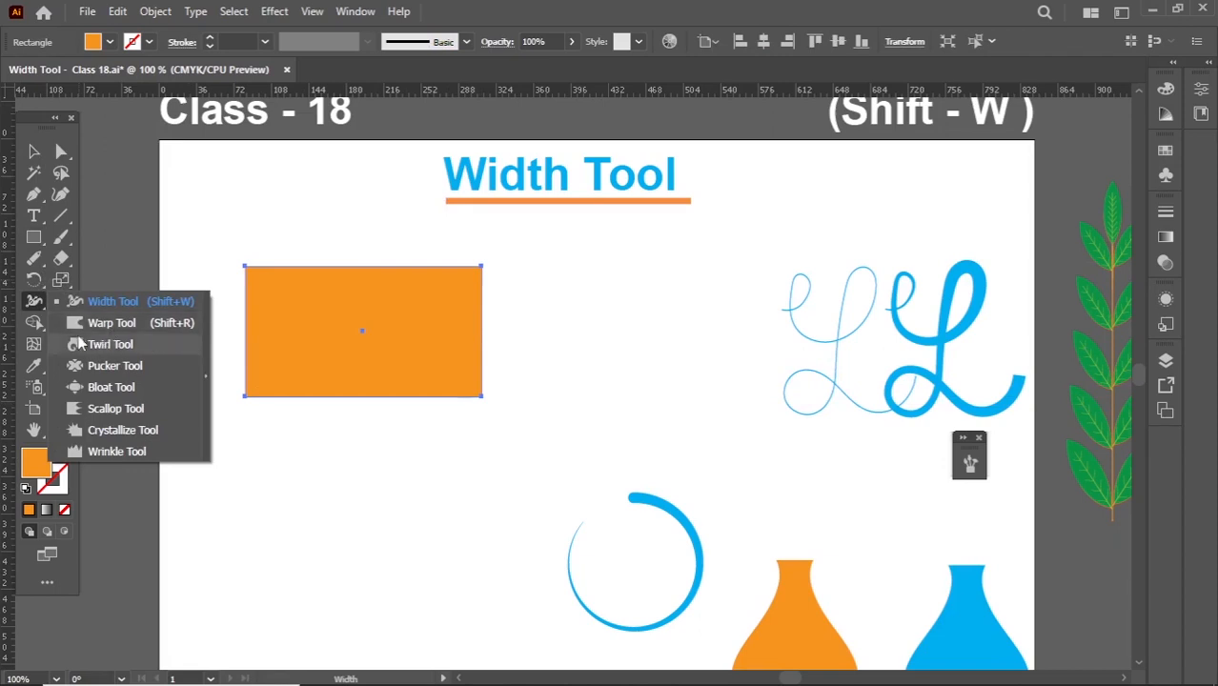
pyautogui.click(184, 325)
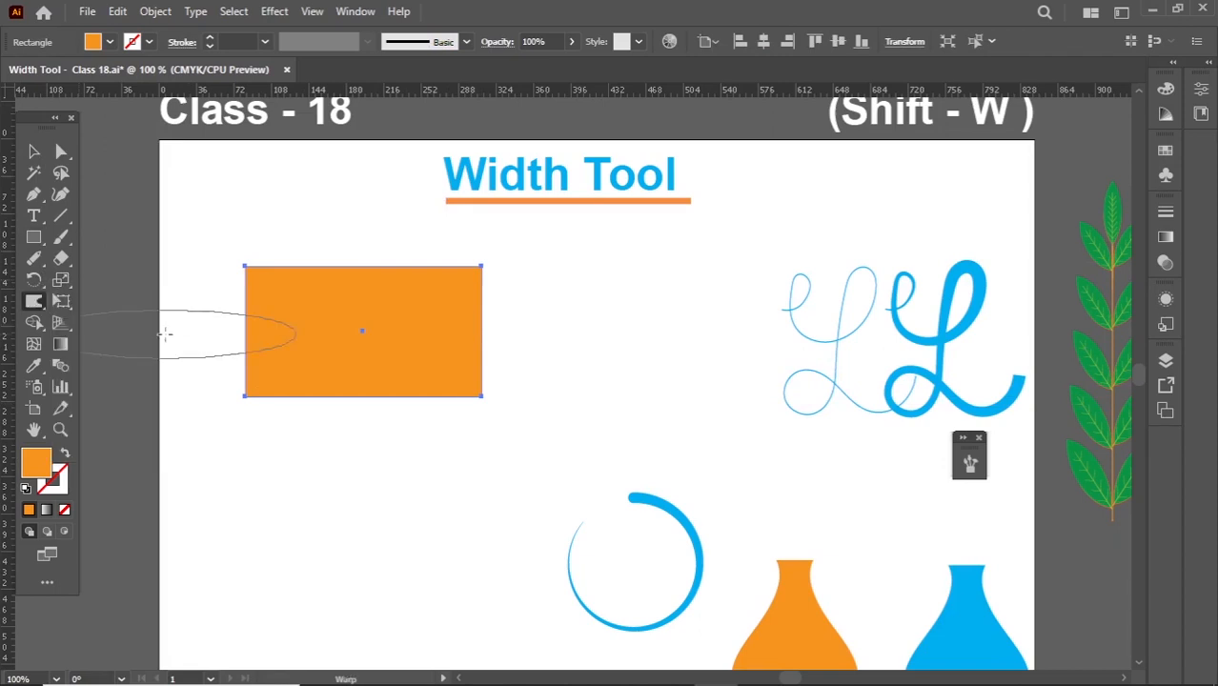
pyautogui.moveTo(507, 340)
pyautogui.mouseDown()
pyautogui.moveTo(500, 349)
pyautogui.moveTo(444, 322)
pyautogui.mouseUp()
pyautogui.moveTo(478, 394); pyautogui.dragTo(500, 441)
pyautogui.moveTo(412, 395)
pyautogui.mouseDown()
pyautogui.moveTo(390, 434)
pyautogui.moveTo(347, 432)
pyautogui.moveTo(335, 406)
pyautogui.moveTo(344, 357)
pyautogui.mouseUp()
pyautogui.moveTo(289, 403); pyautogui.dragTo(284, 376)
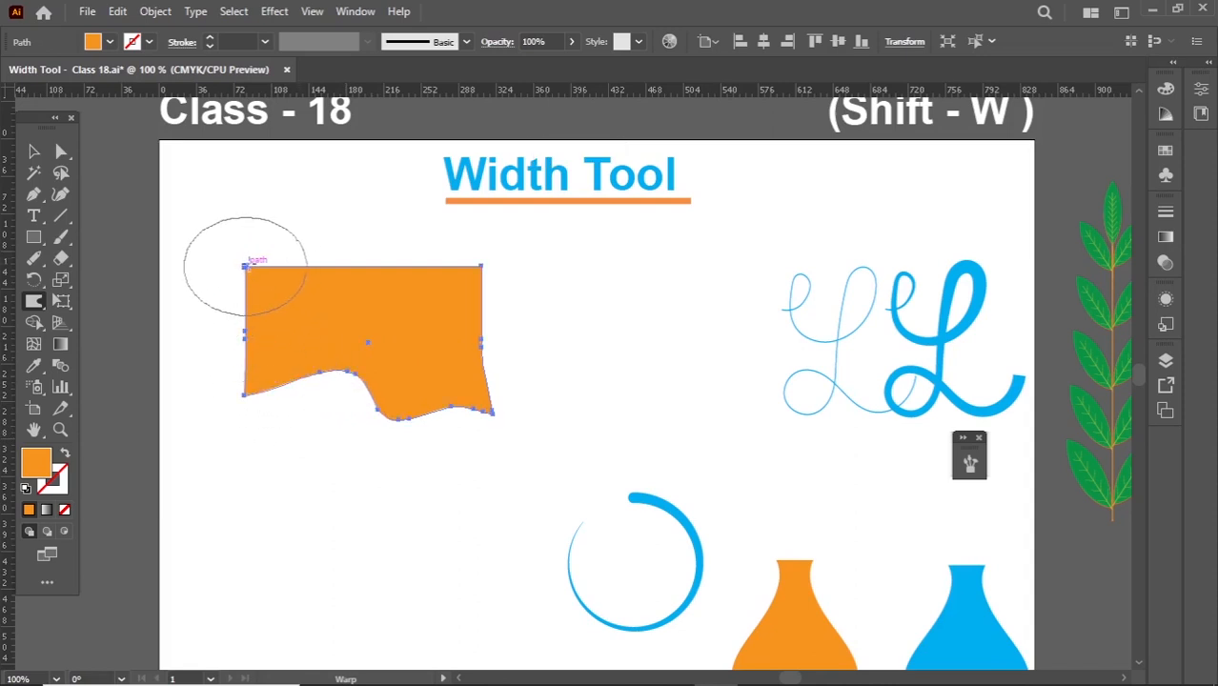
# - Warp the shape's upper edge into a wave, stretch its upper-left corner outward and bend its right edge inward
pyautogui.moveTo(250, 264); pyautogui.dragTo(225, 260)
pyautogui.moveTo(341, 288); pyautogui.dragTo(333, 231)
pyautogui.moveTo(405, 268); pyautogui.dragTo(397, 297)
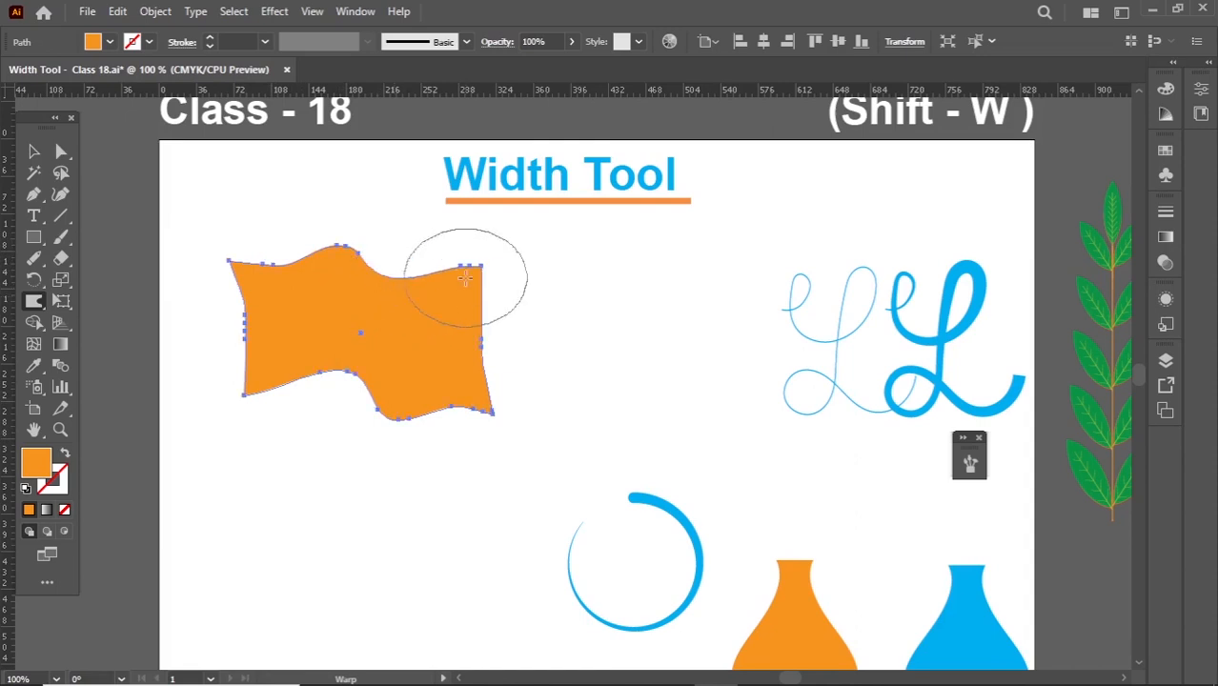
pyautogui.moveTo(481, 303); pyautogui.dragTo(437, 305)
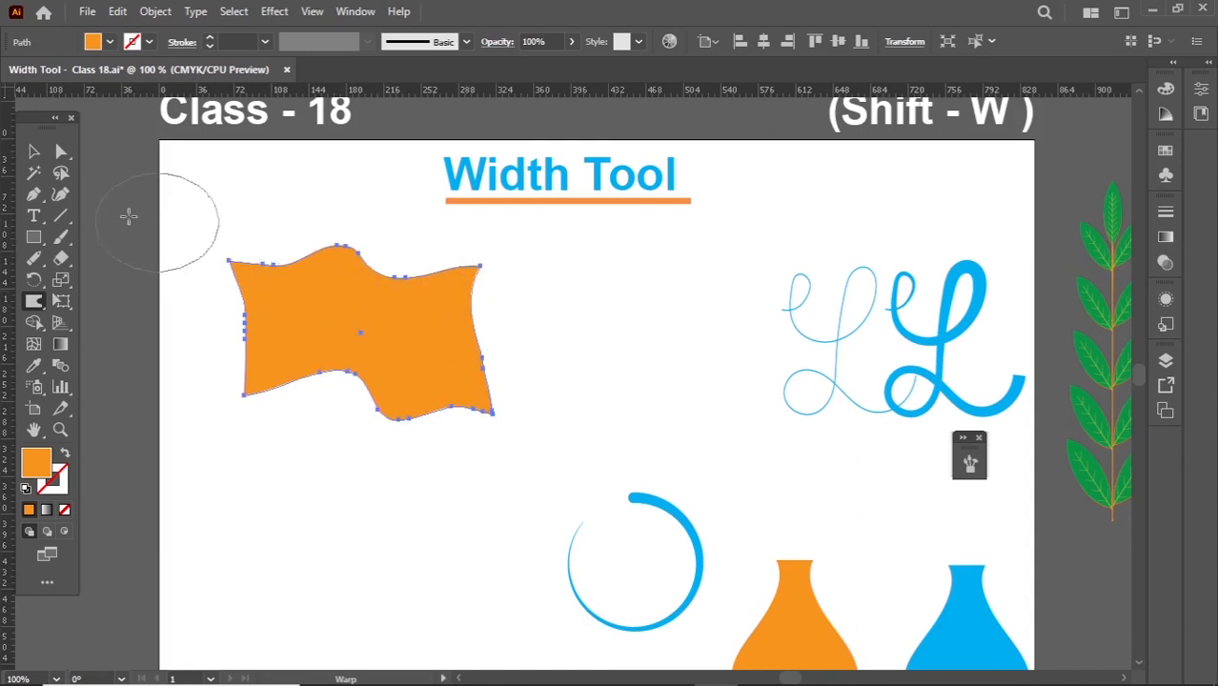
pyautogui.press('v')
pyautogui.click(225, 237)
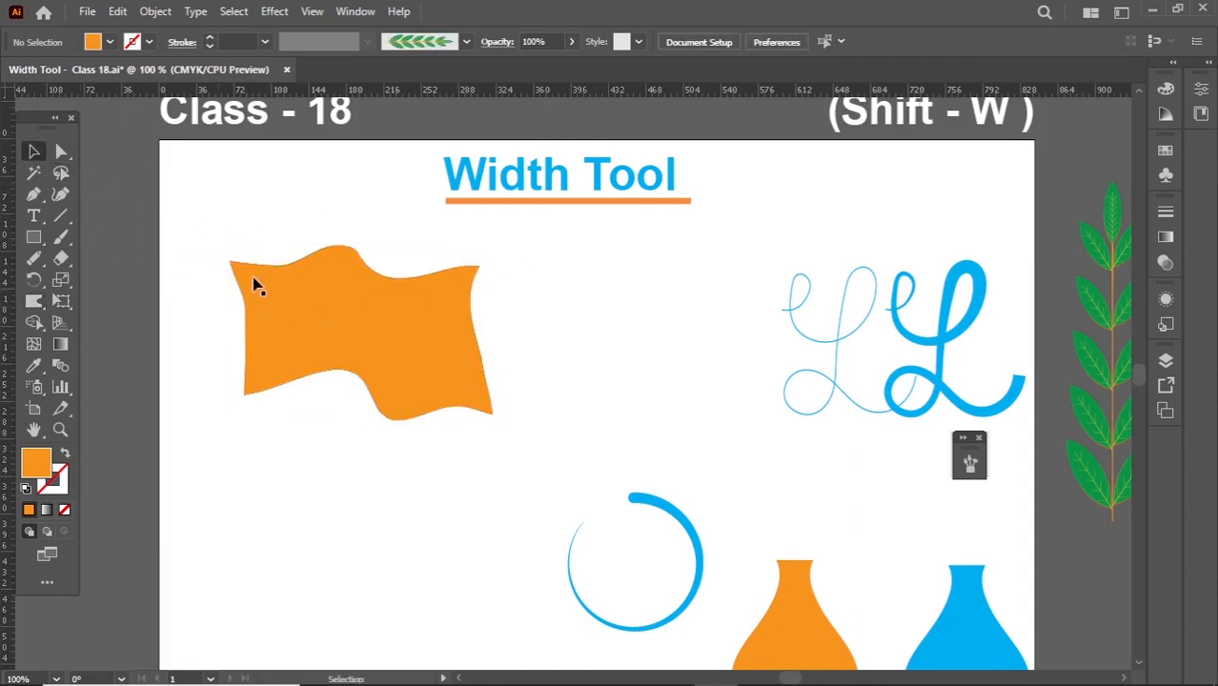
# - Bend the orange shape's left edge inward with the Warp Tool and push its upper-right edge slightly down
pyautogui.click(262, 309)
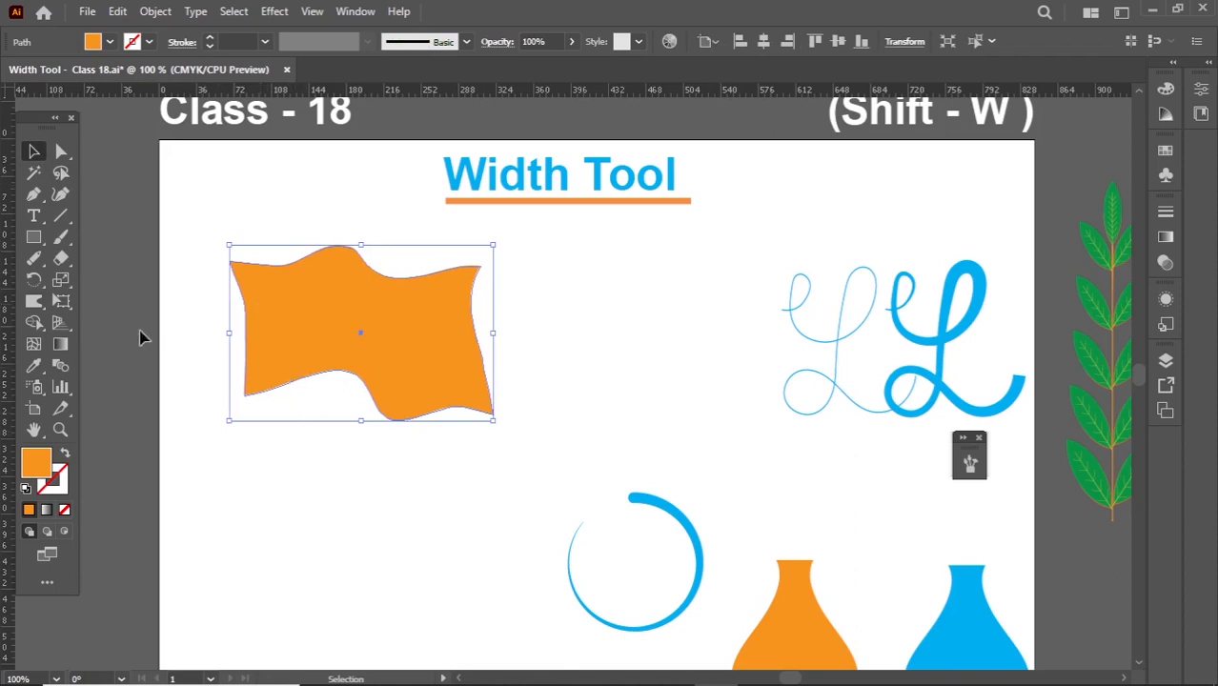
pyautogui.moveTo(35, 301); pyautogui.dragTo(100, 322)
pyautogui.moveTo(242, 328); pyautogui.dragTo(274, 326)
pyautogui.moveTo(435, 239); pyautogui.dragTo(455, 284)
pyautogui.click(34, 151)
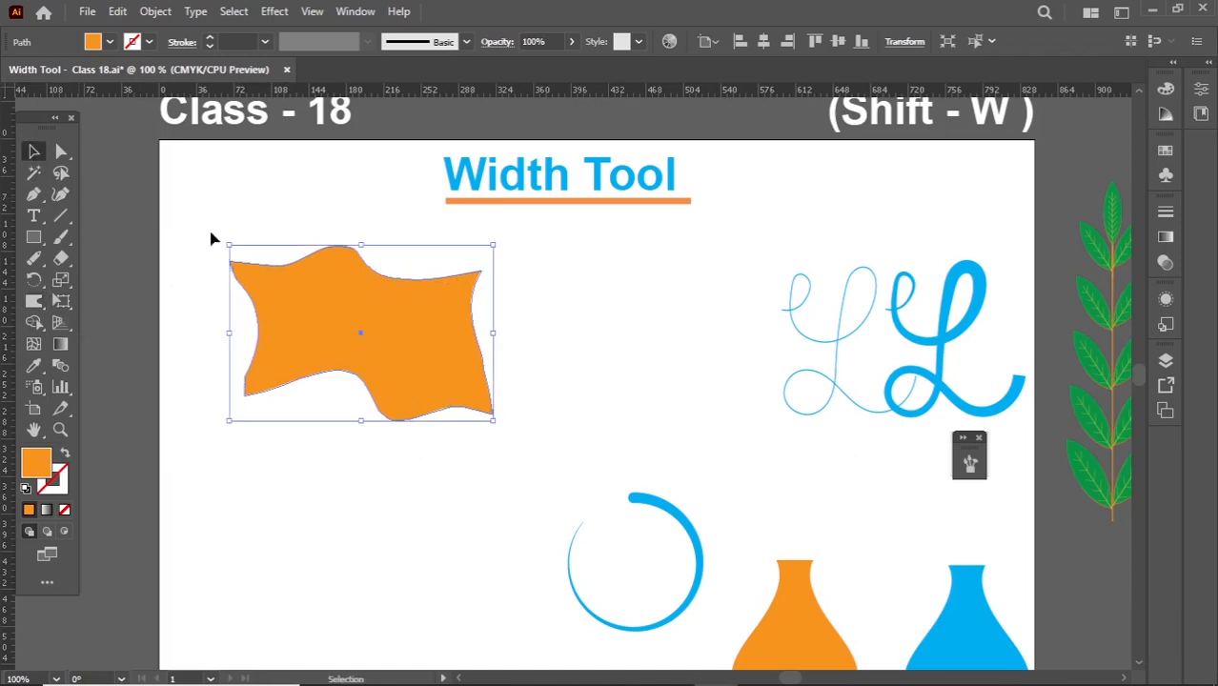
pyautogui.click(267, 246)
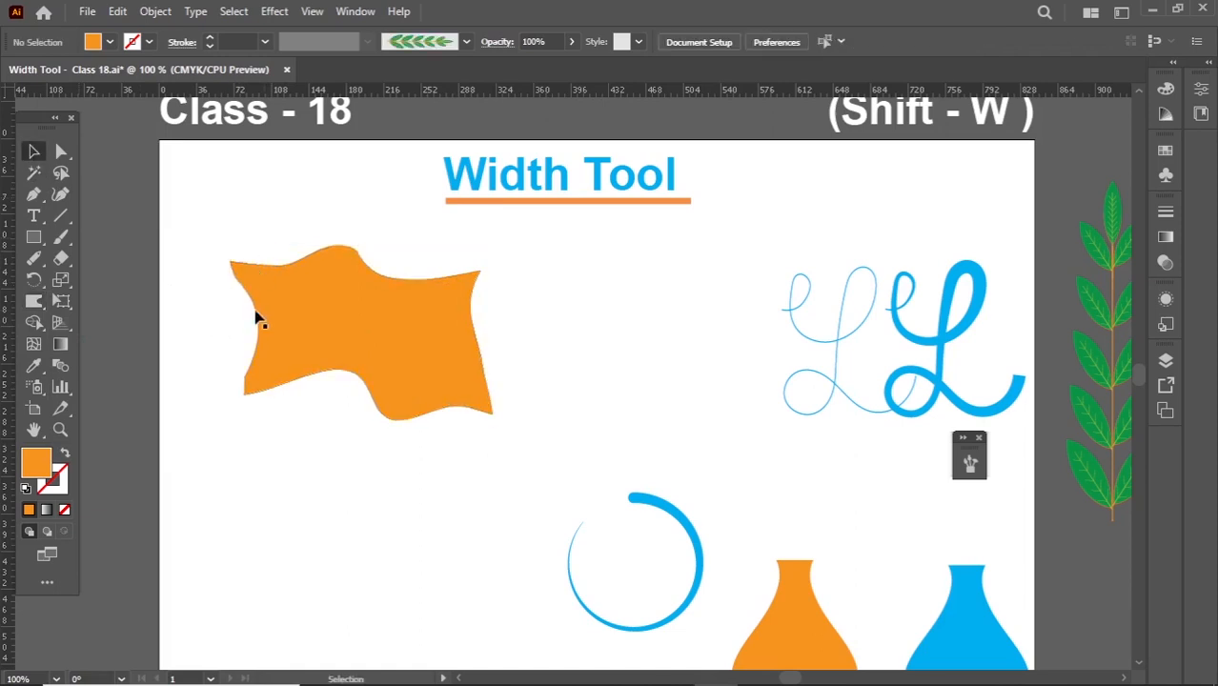
# - Move the green leaf branch onto the artboard between the warped shape and the script letters
pyautogui.click(330, 317)
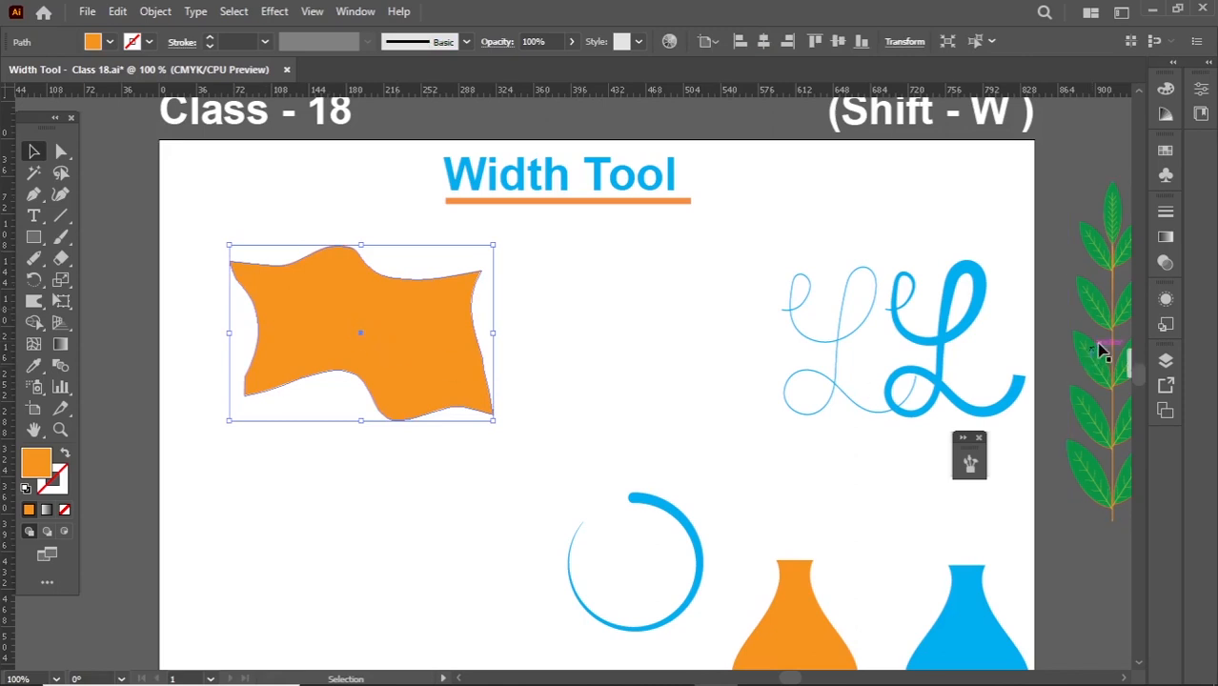
pyautogui.moveTo(1107, 364); pyautogui.dragTo(767, 397)
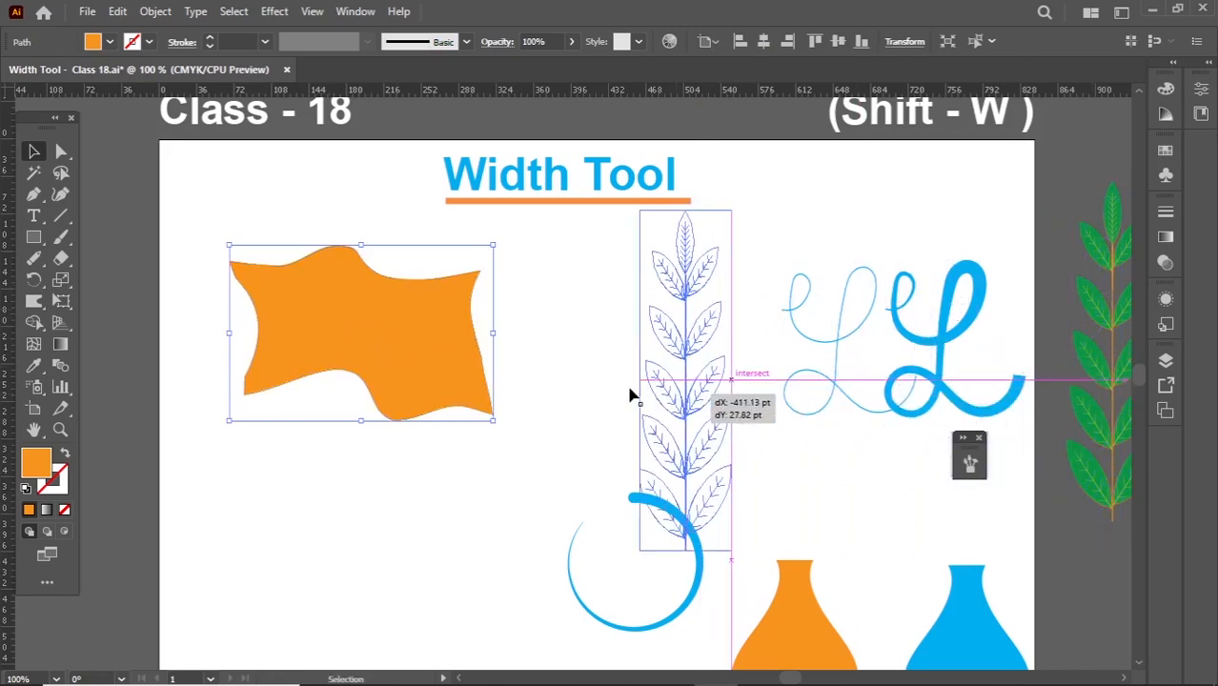
pyautogui.moveTo(629, 395); pyautogui.dragTo(631, 396)
# - Try the Warp Tool on the left-hand leaves of the branch and undo the distortion
pyautogui.click(34, 301)
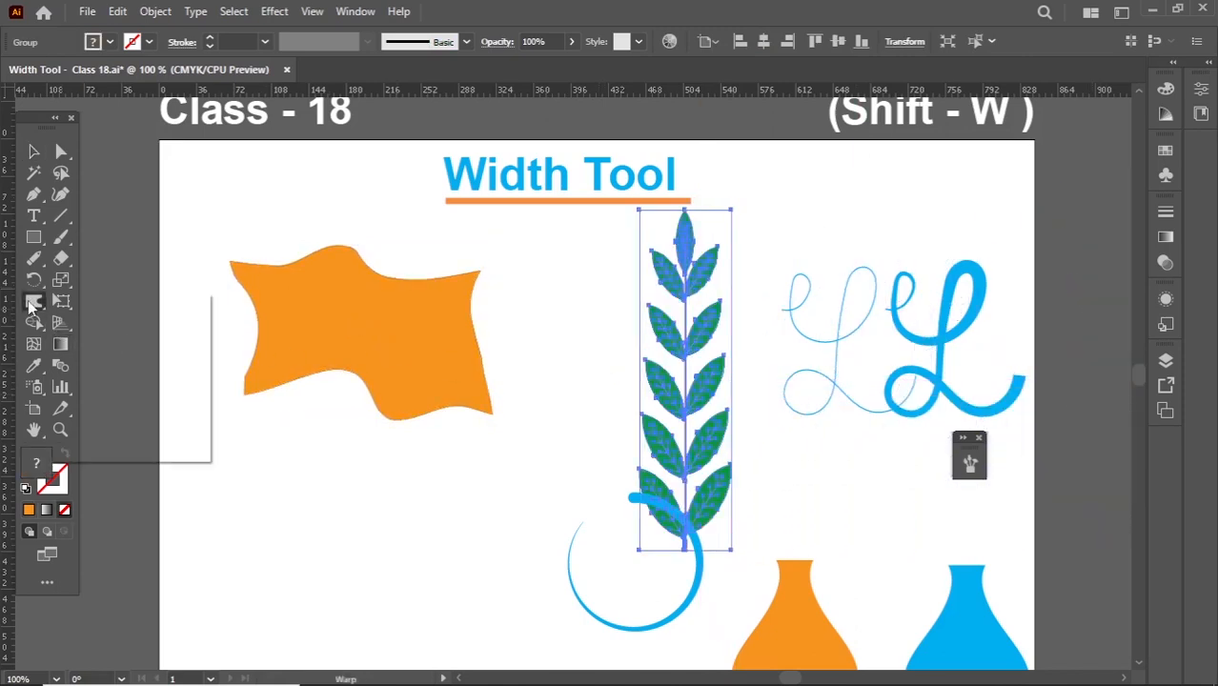
pyautogui.click(105, 322)
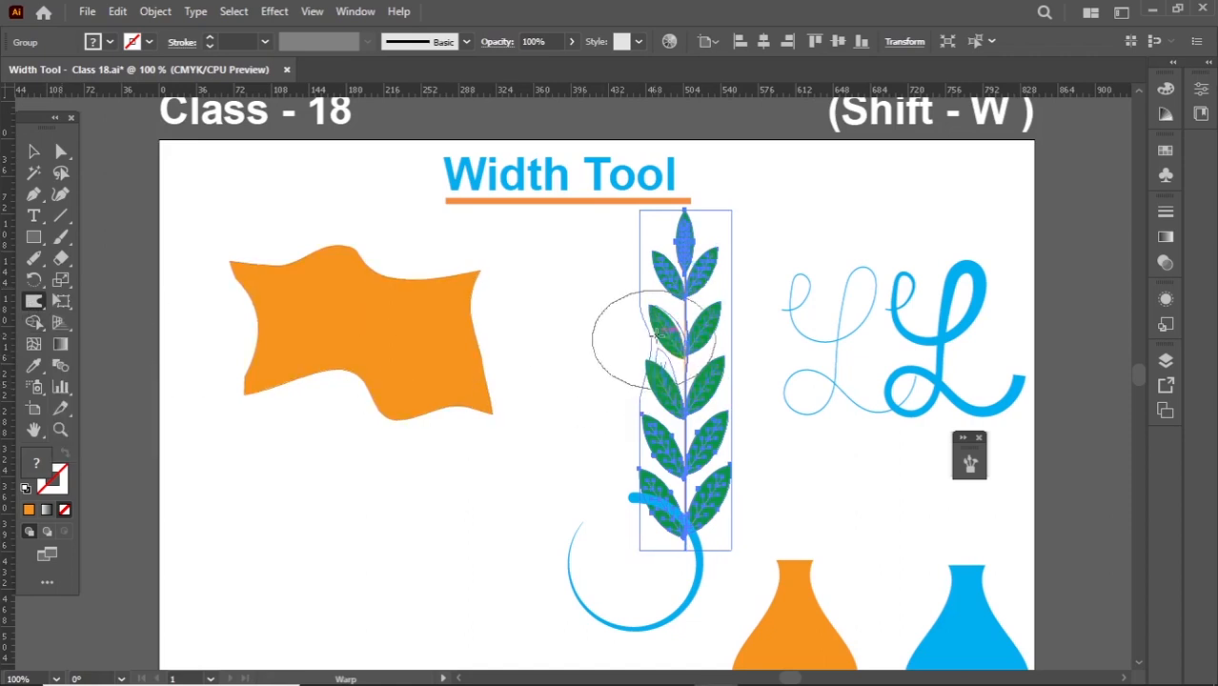
pyautogui.moveTo(660, 334); pyautogui.dragTo(658, 322)
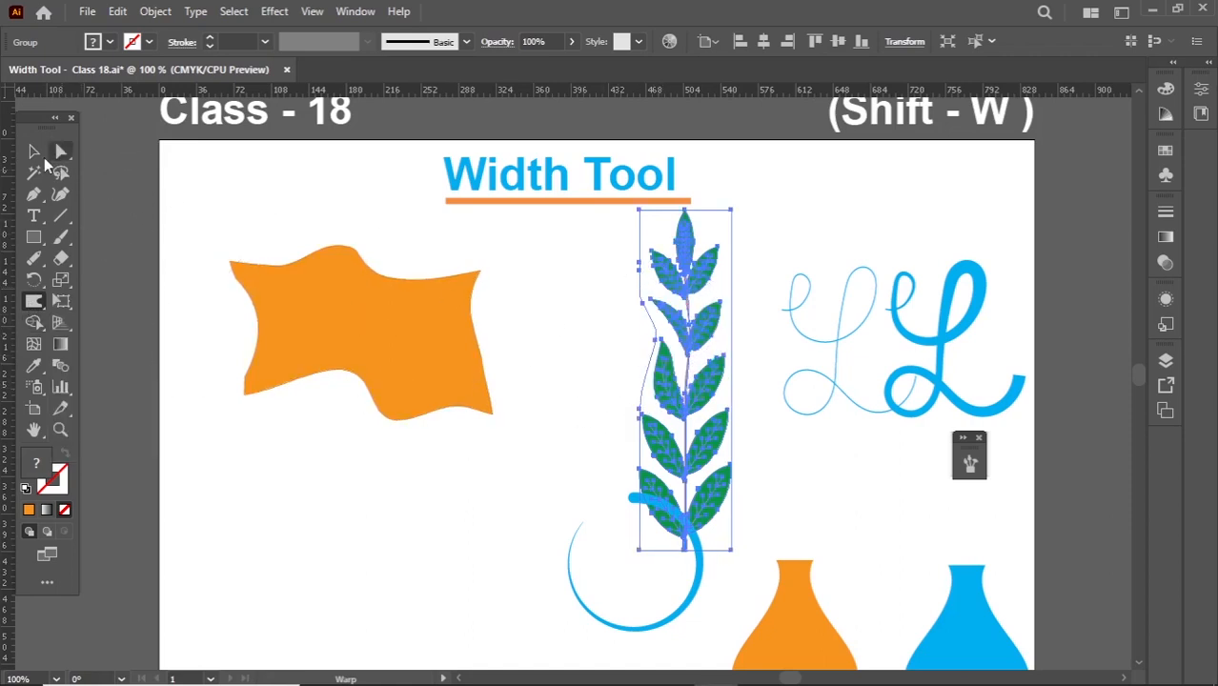
pyautogui.click(34, 152)
pyautogui.click(582, 304)
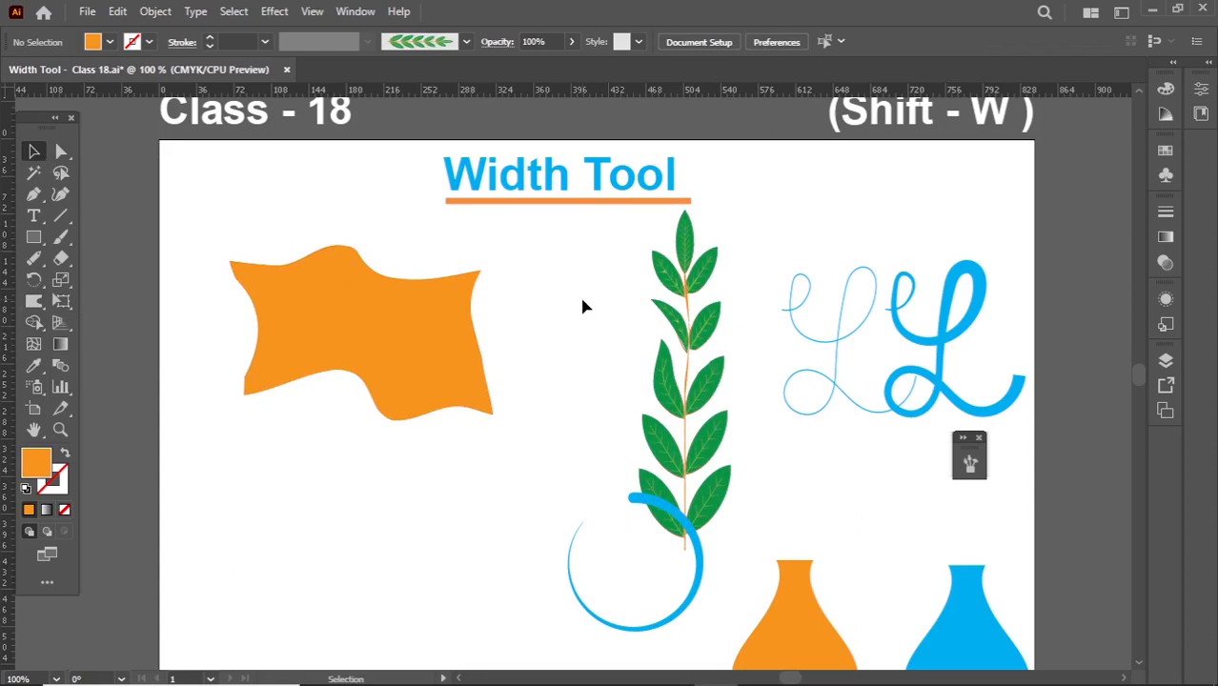
pyautogui.hotkey('ctrl', 'z')
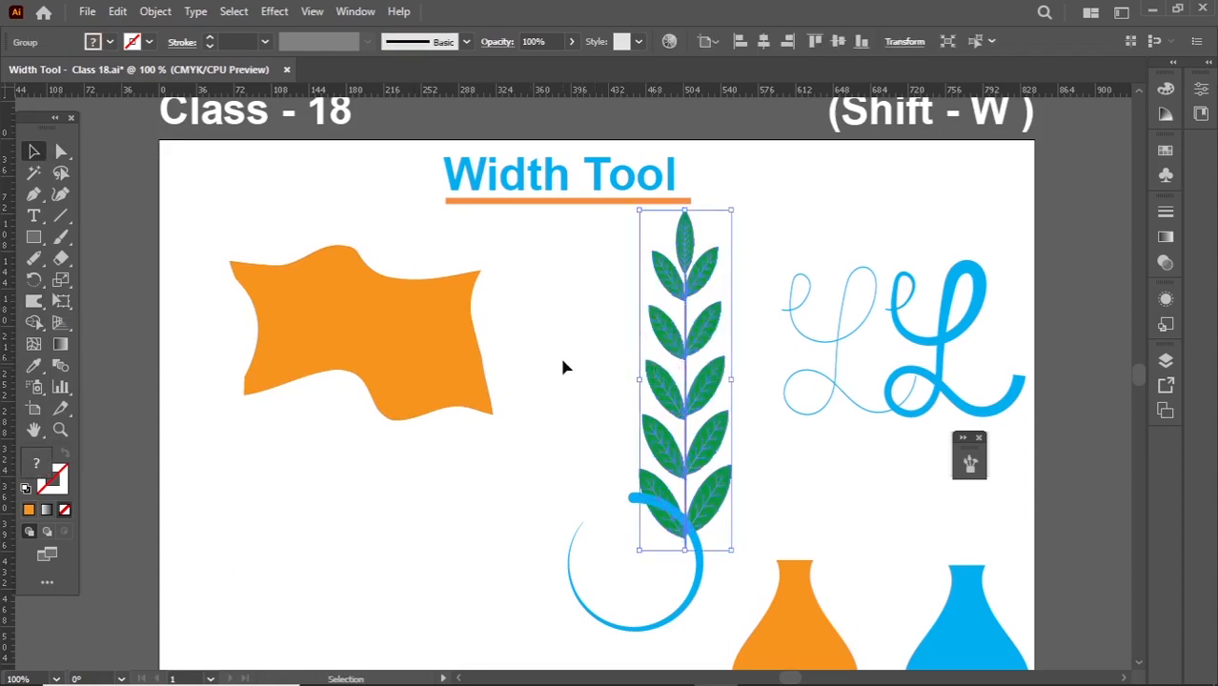
# - Move the warped orange shape further down and draw a new orange rectangle above it
pyautogui.moveTo(452, 362); pyautogui.dragTo(421, 513)
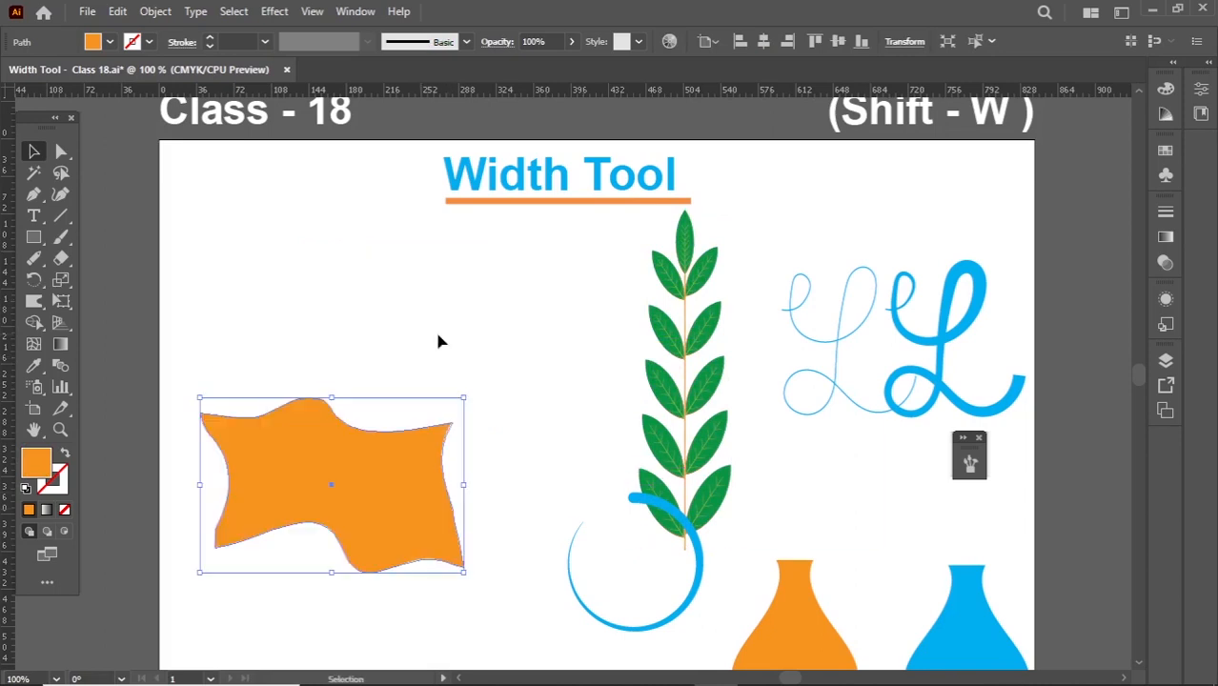
pyautogui.click(35, 242)
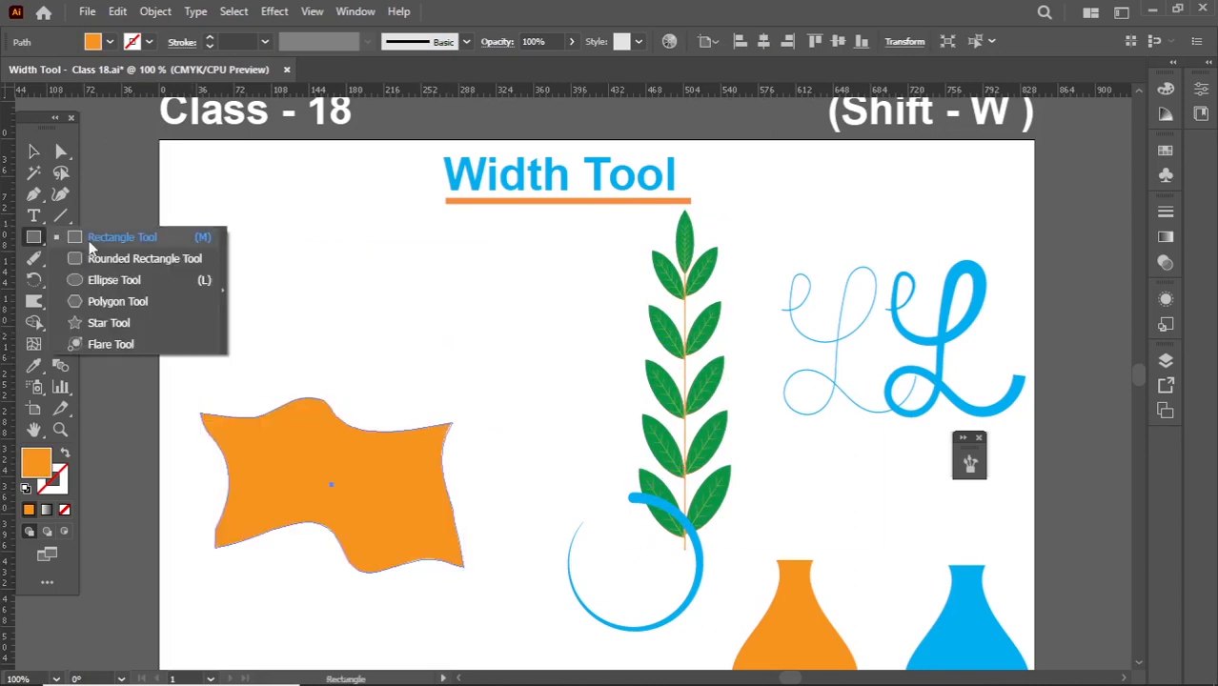
pyautogui.click(103, 236)
pyautogui.moveTo(230, 244); pyautogui.dragTo(445, 332)
pyautogui.press('v')
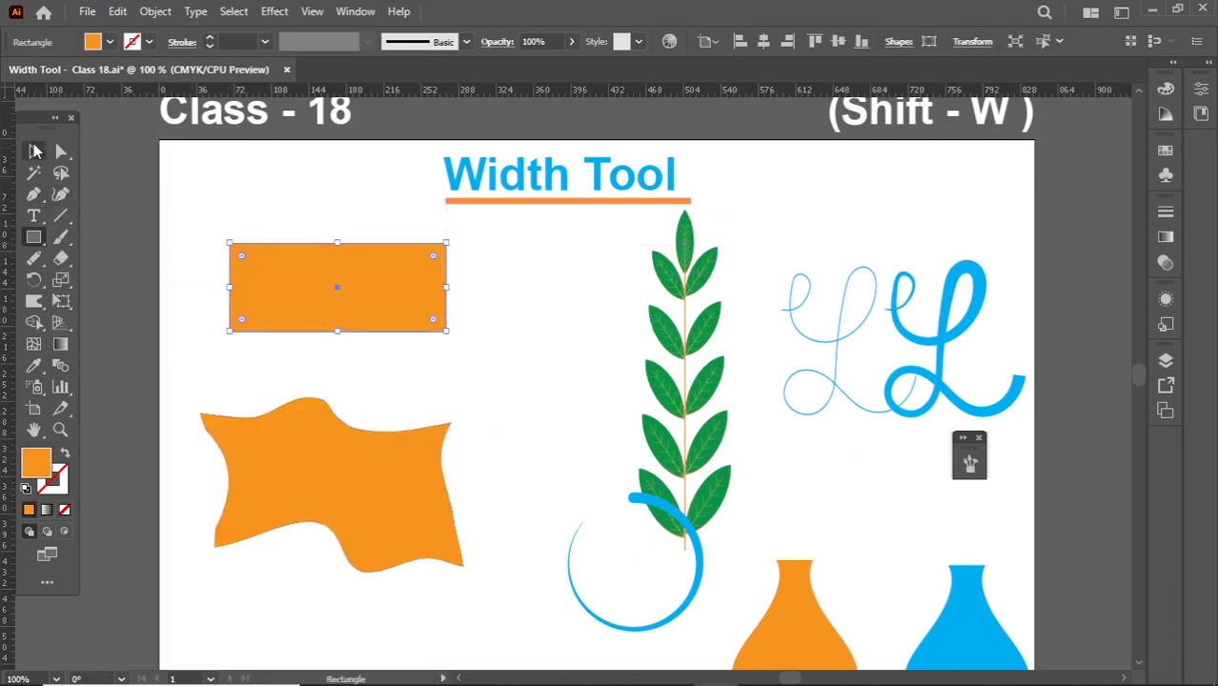
pyautogui.moveTo(294, 441); pyautogui.dragTo(284, 539)
# - Curl all four corners of the new orange rectangle into spirals with the Twirl Tool
pyautogui.click(334, 305)
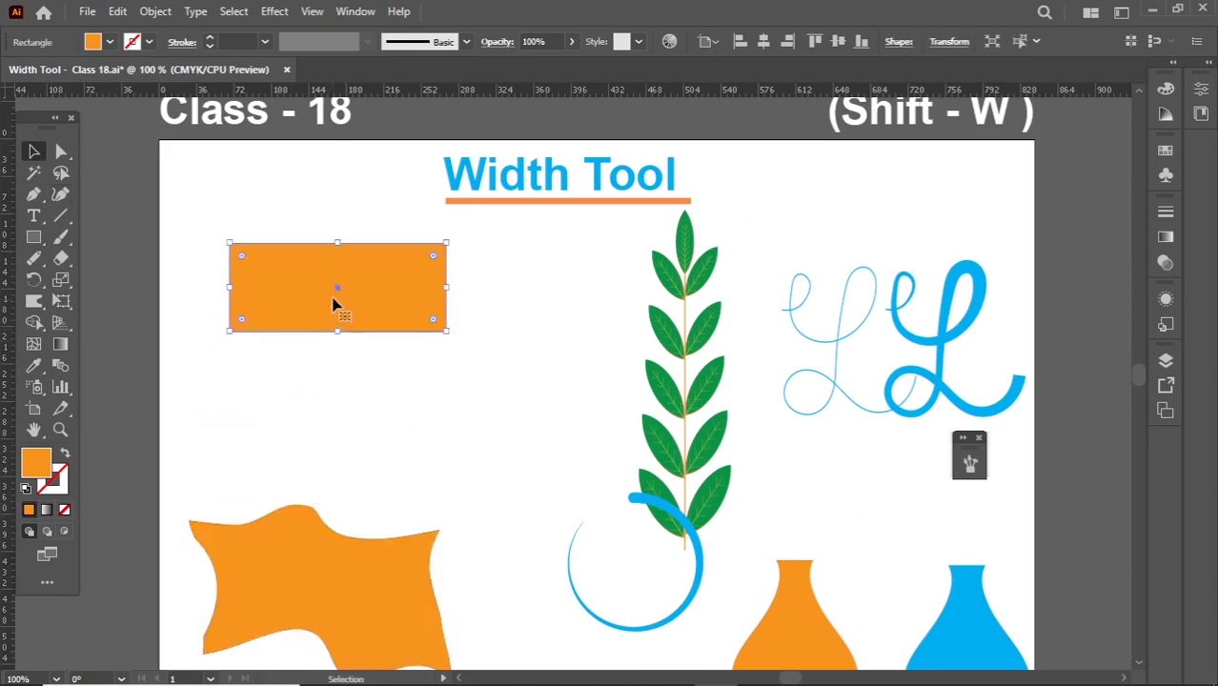
pyautogui.click(33, 306)
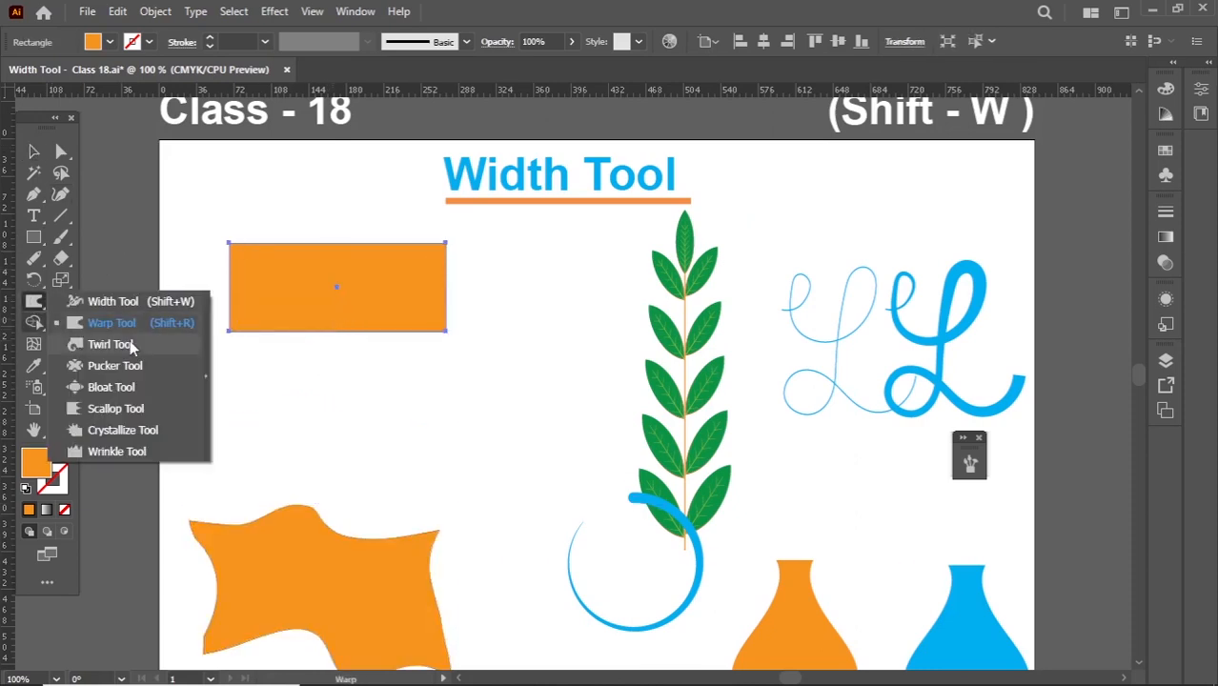
pyautogui.click(111, 349)
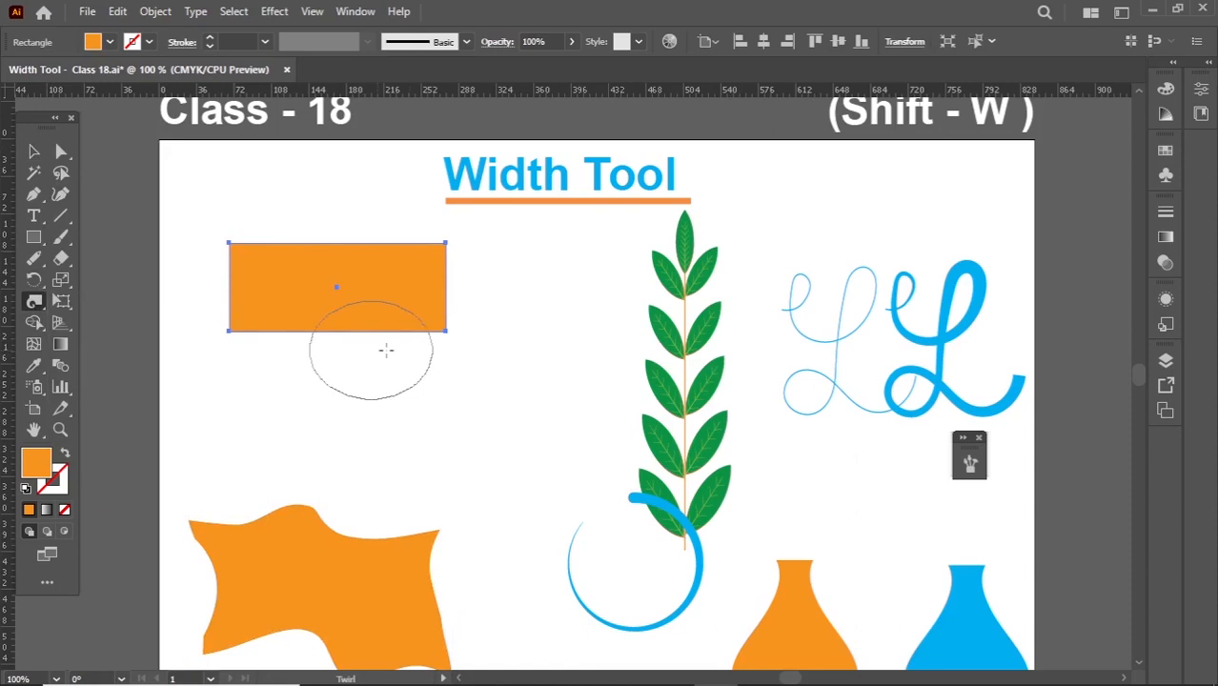
pyautogui.click(447, 332)
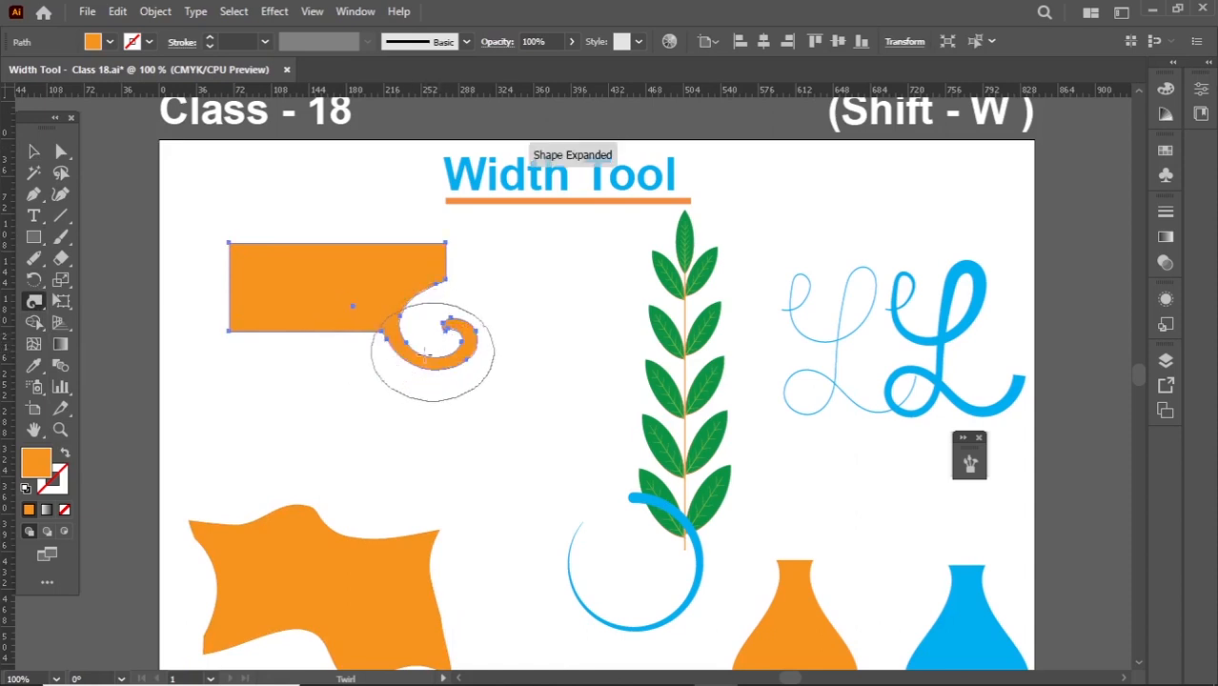
pyautogui.click(229, 241)
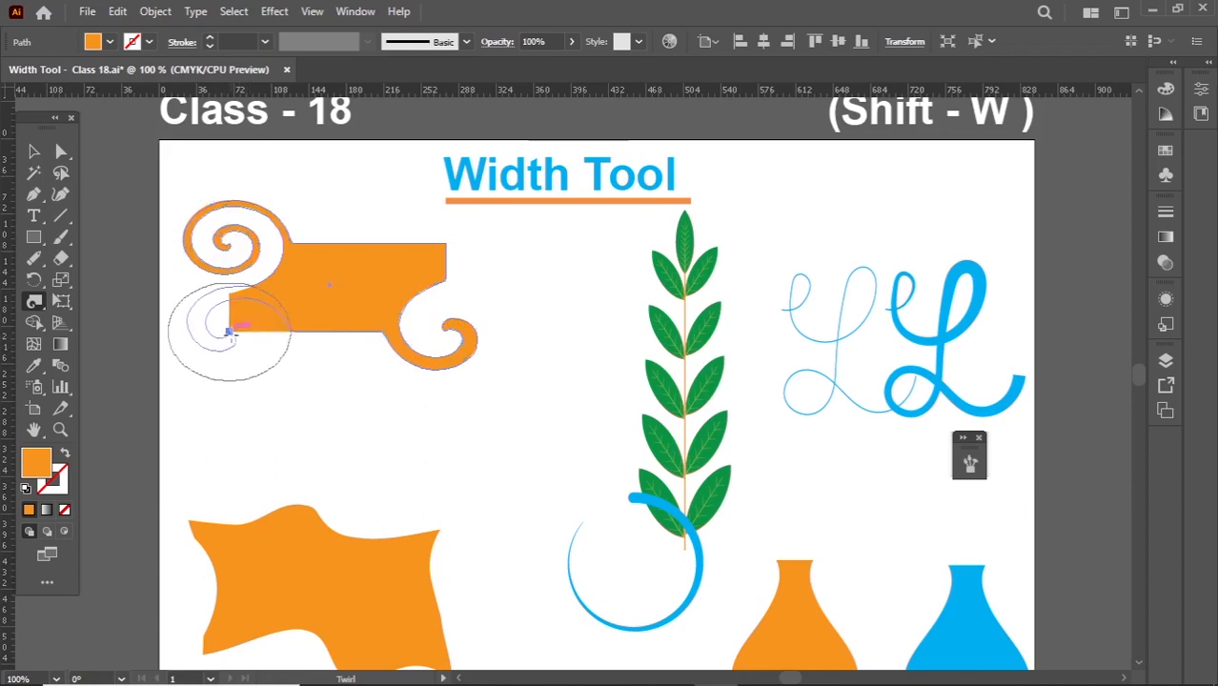
pyautogui.click(229, 332)
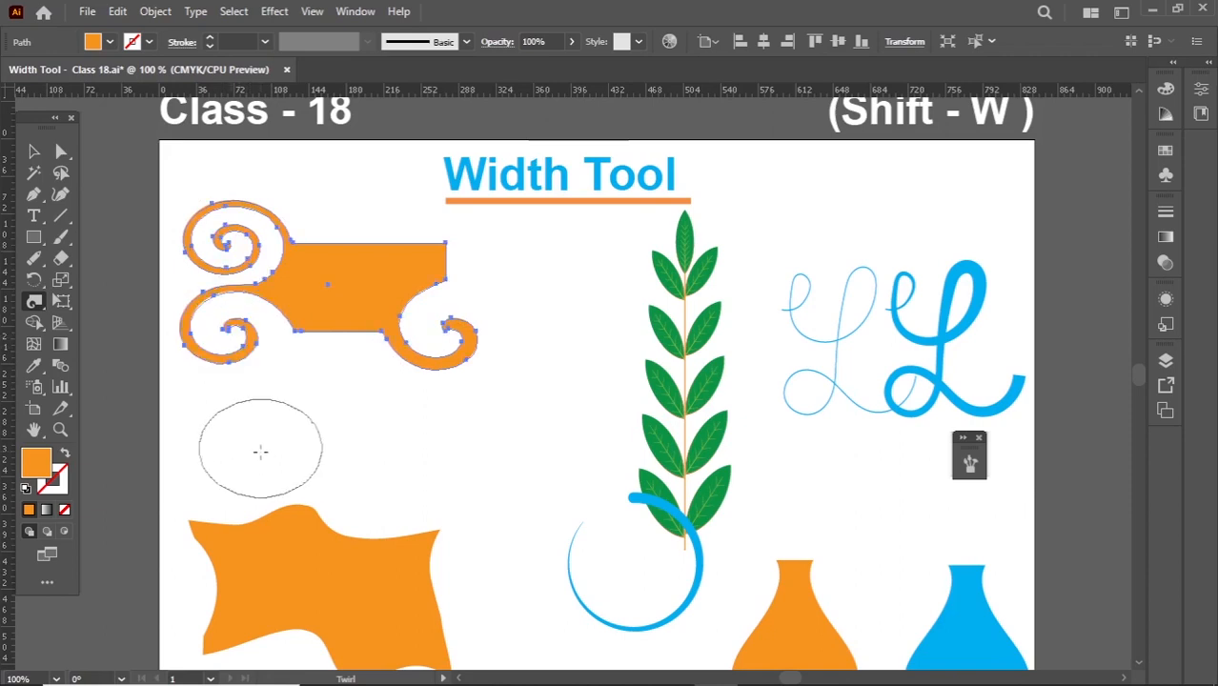
pyautogui.click(447, 244)
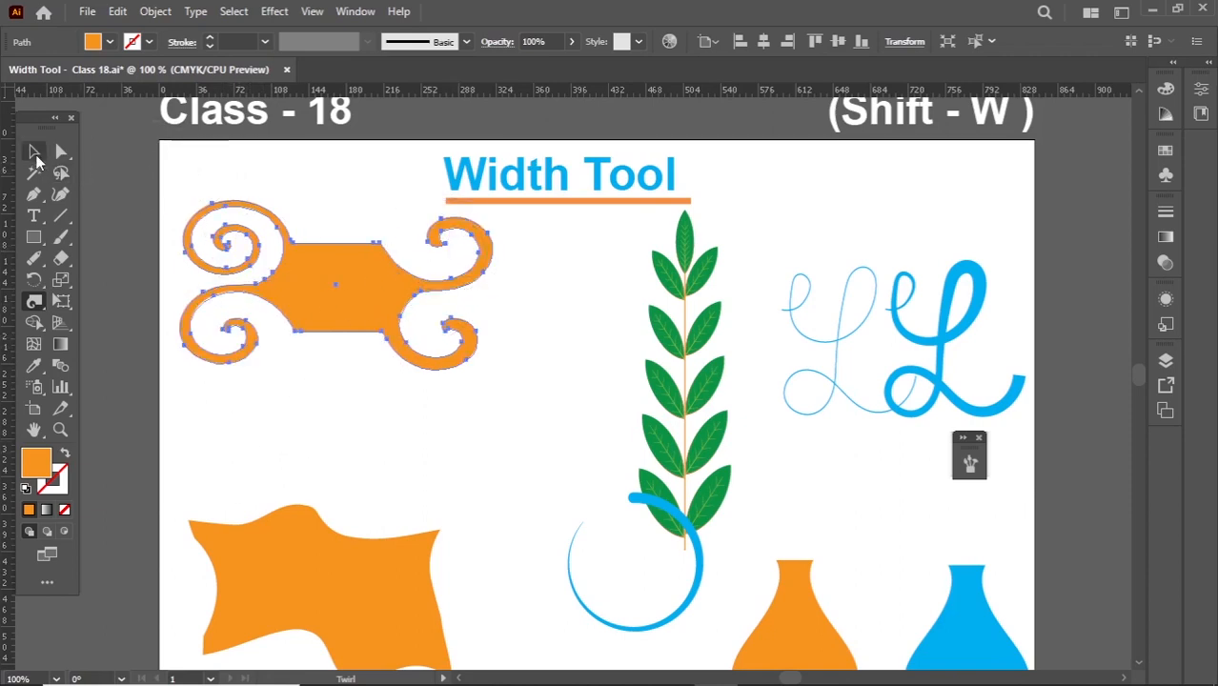
pyautogui.click(34, 154)
pyautogui.click(358, 455)
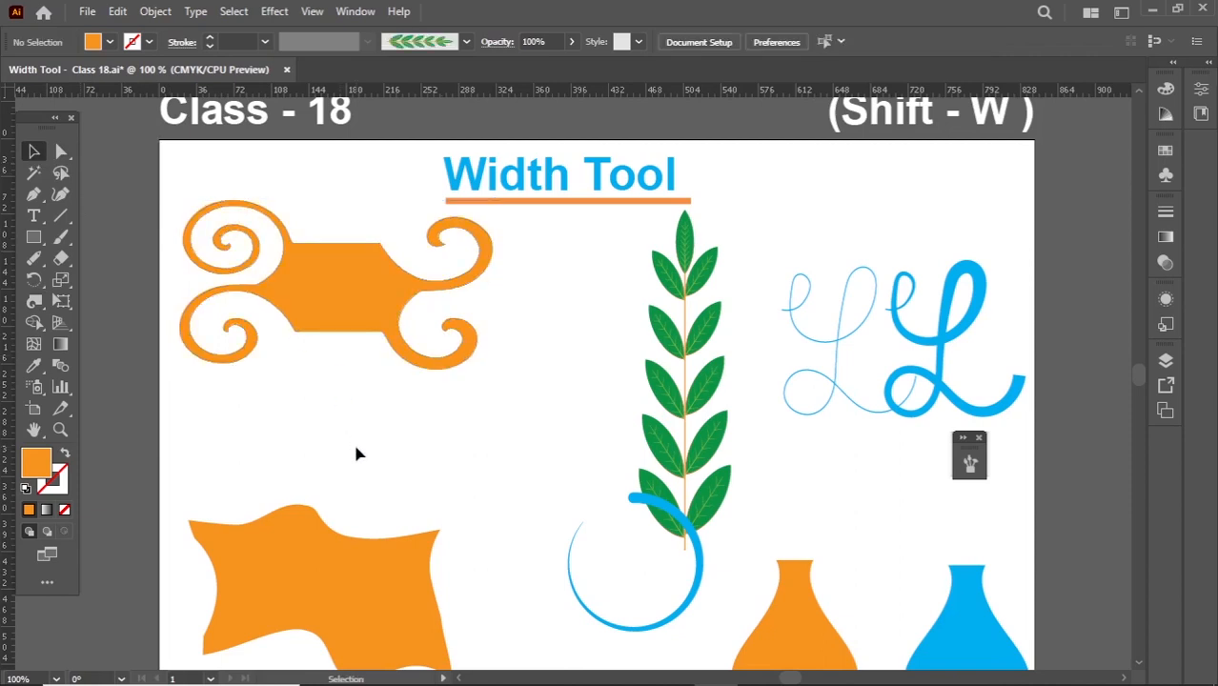
# - Curl the lower and upper straight edges of the orange spiral shape into additional swirls with the Twirl Tool
pyautogui.click(340, 331)
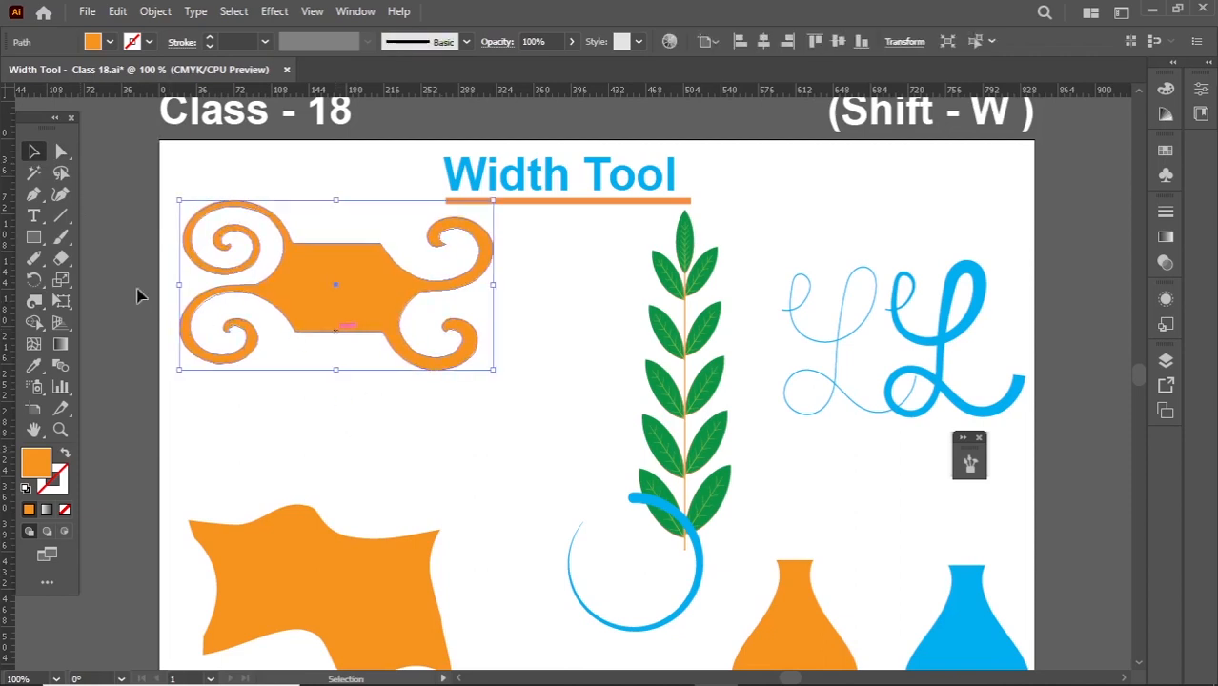
pyautogui.click(35, 303)
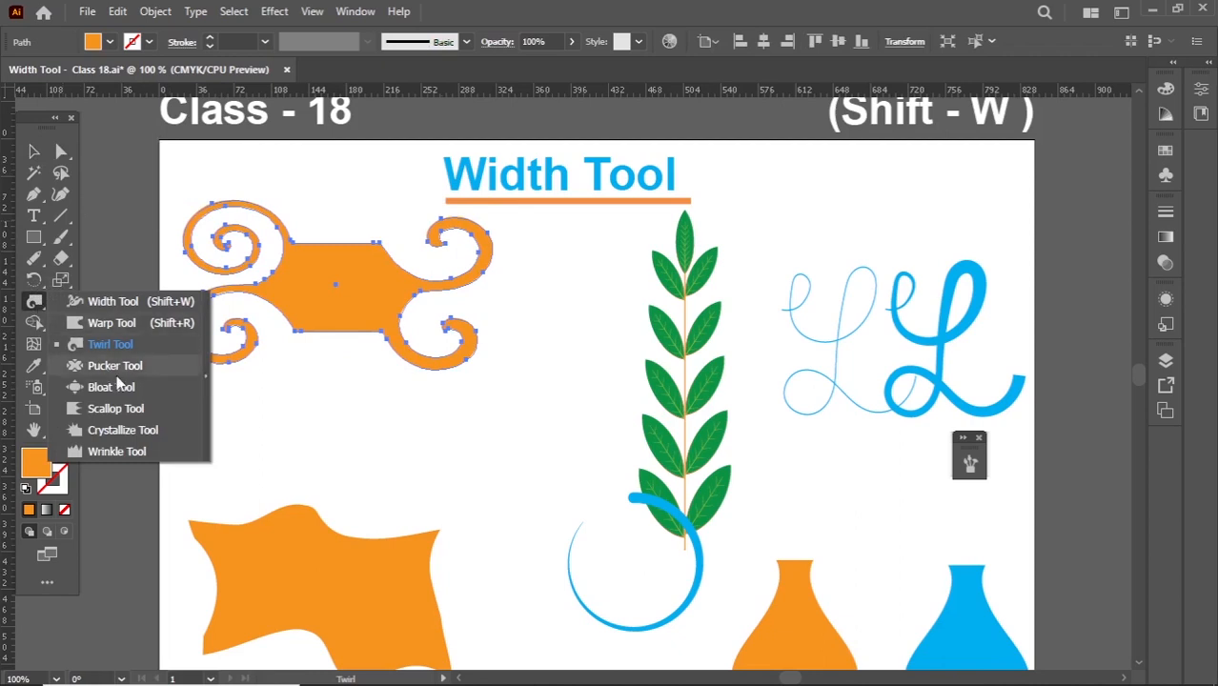
pyautogui.moveTo(348, 329); pyautogui.dragTo(348, 330)
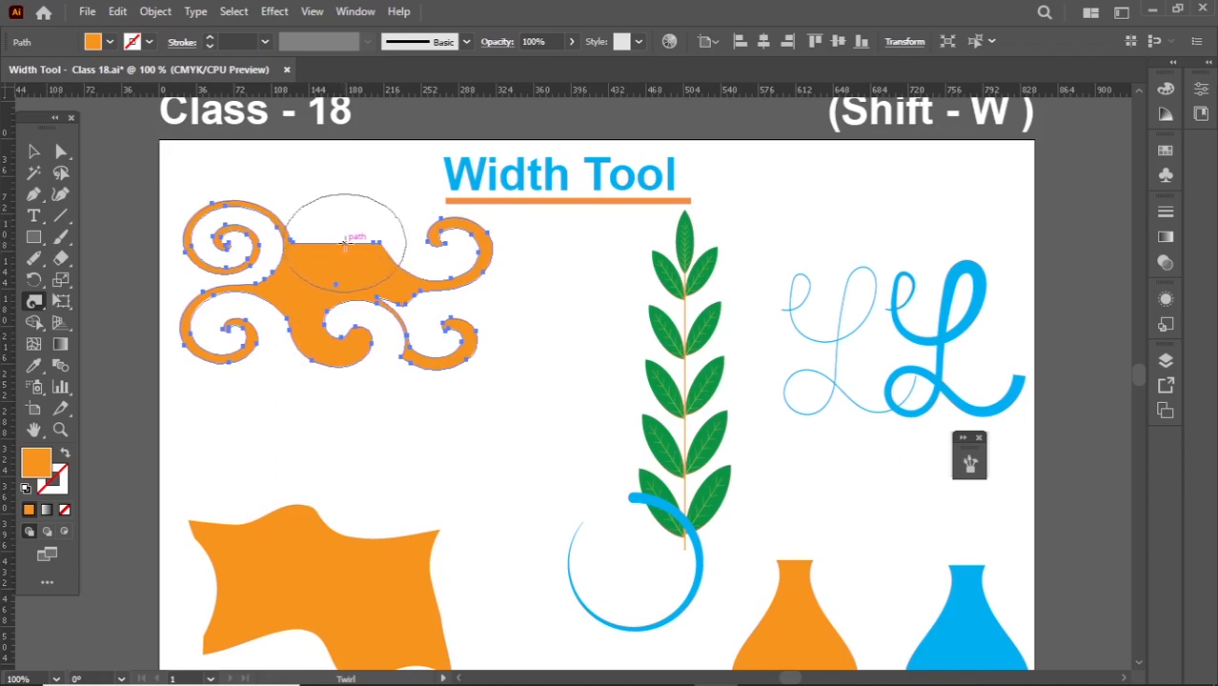
pyautogui.moveTo(375, 243); pyautogui.dragTo(374, 243)
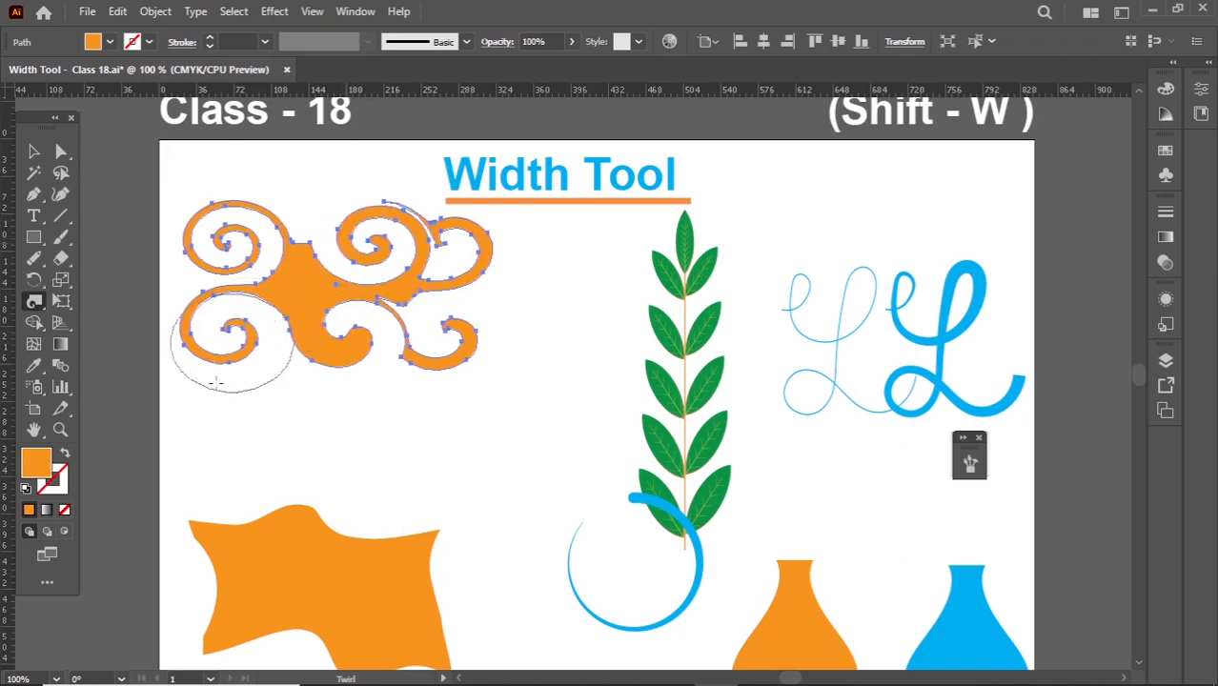
pyautogui.press('v')
pyautogui.click(265, 334)
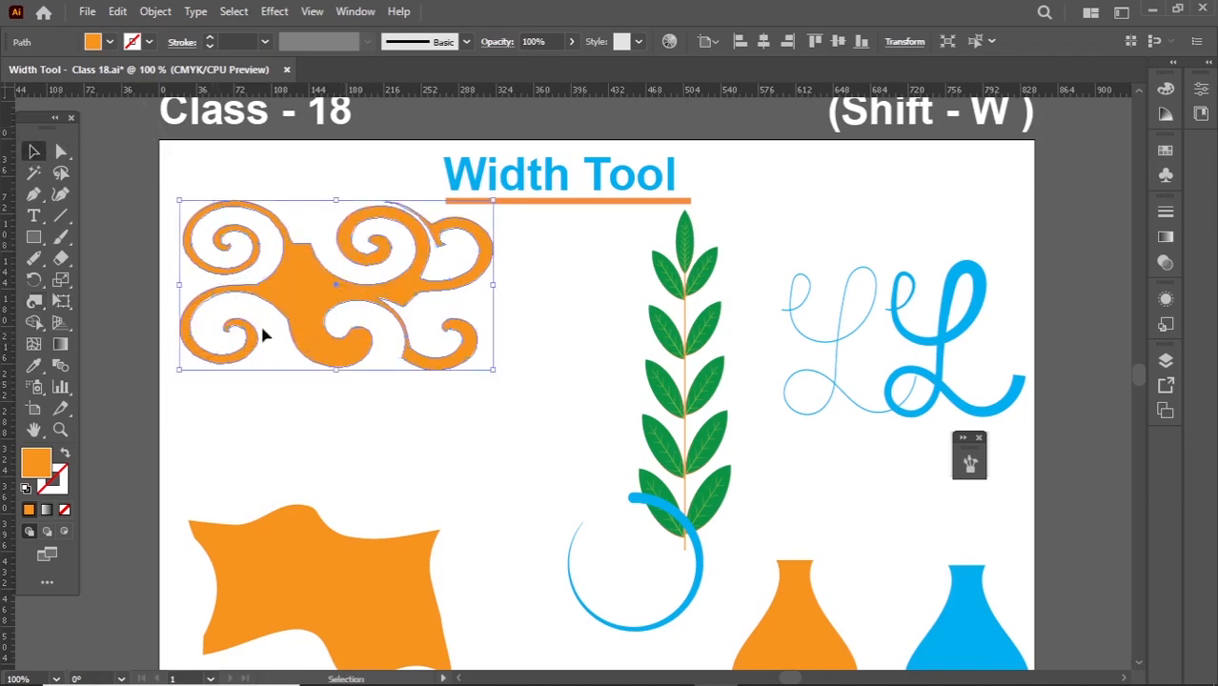
pyautogui.click(401, 423)
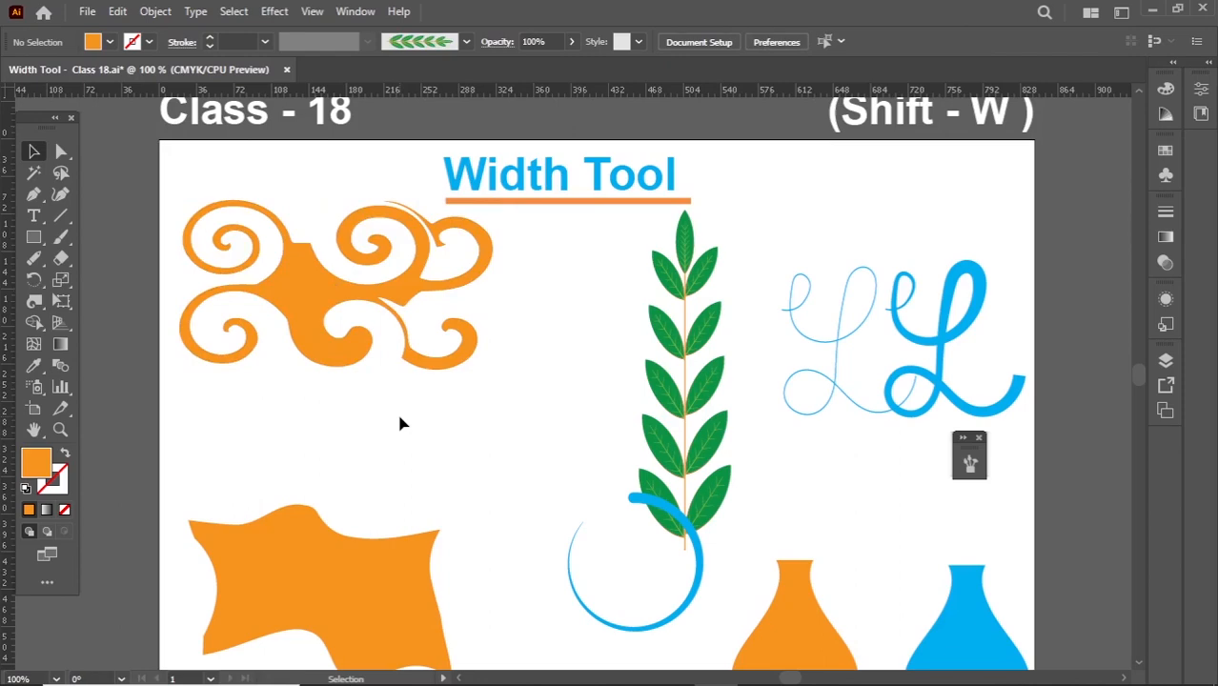
# - Scale the orange swirl ornament down to about 98 by 53 pt
pyautogui.click(408, 357)
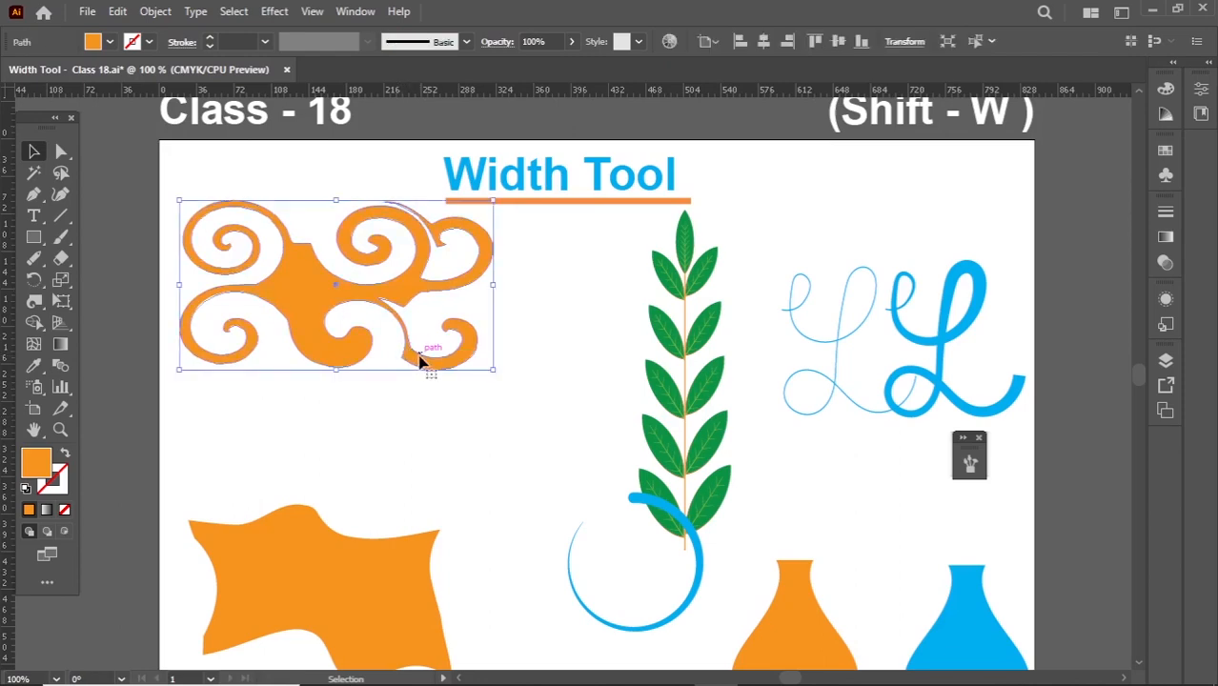
pyautogui.scroll(-1, 420, 360)
pyautogui.moveTo(460, 360); pyautogui.dragTo(258, 255)
# - Make a pattern from the small swirl ornament with the Brick by Row tile type and finish editing it
pyautogui.click(154, 12)
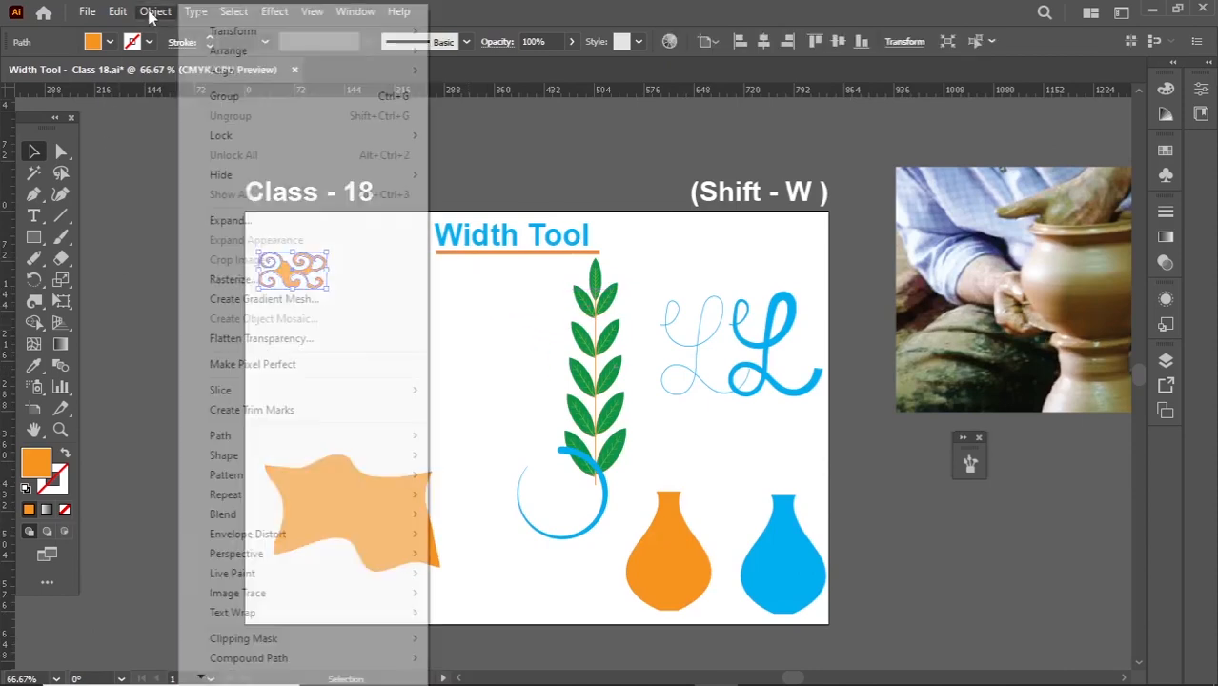
pyautogui.moveTo(231, 476)
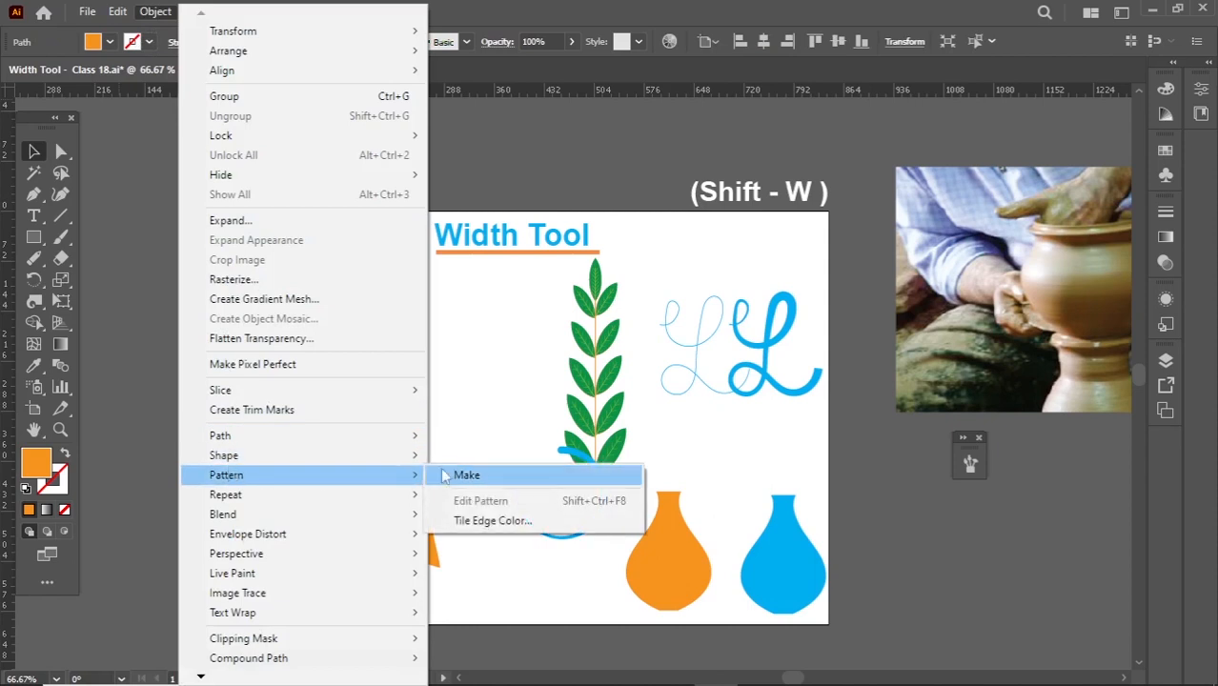
pyautogui.click(468, 475)
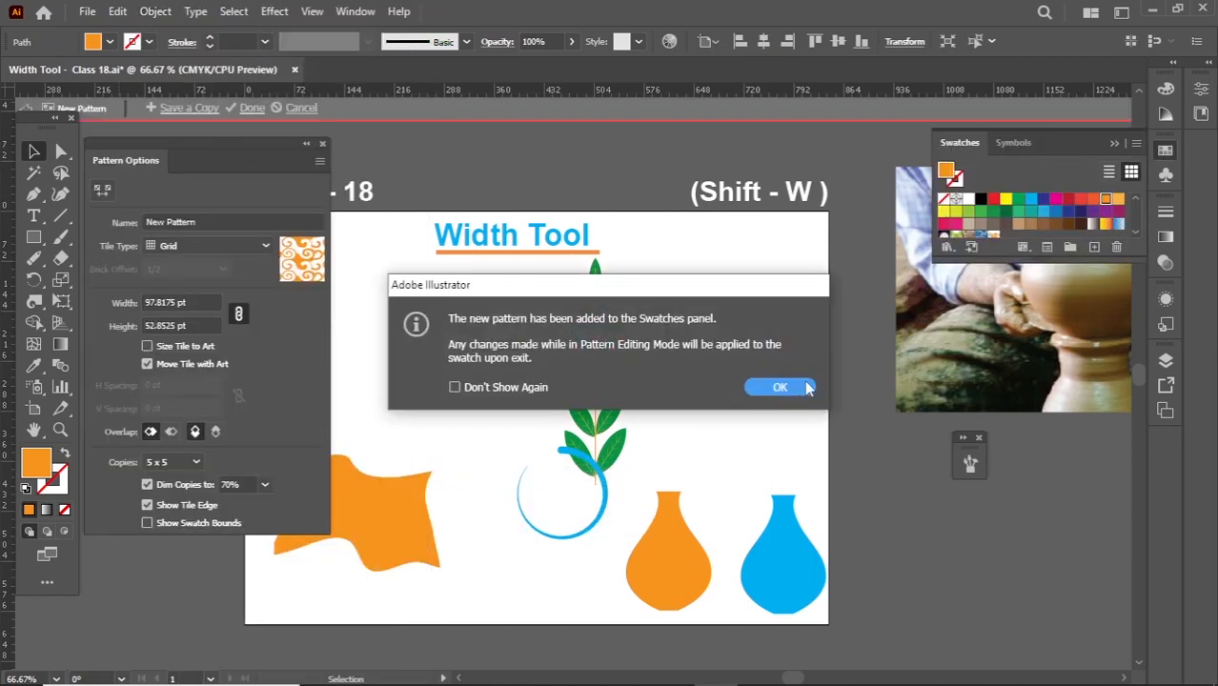
pyautogui.click(806, 388)
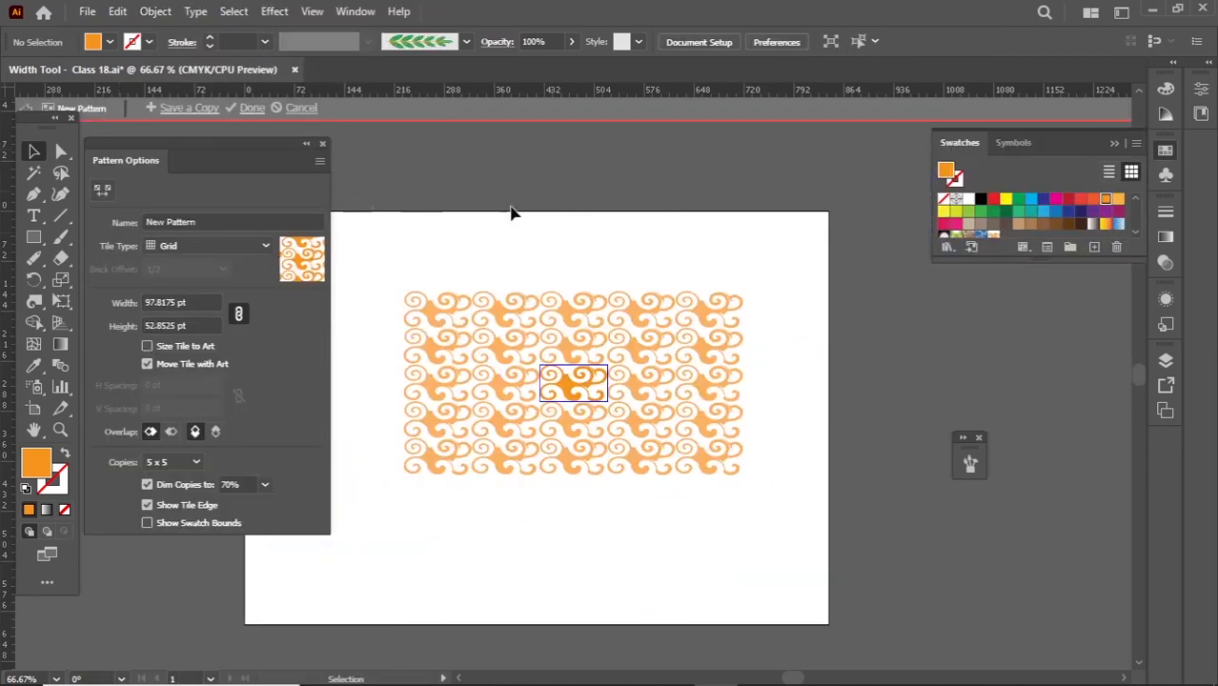
pyautogui.click(176, 246)
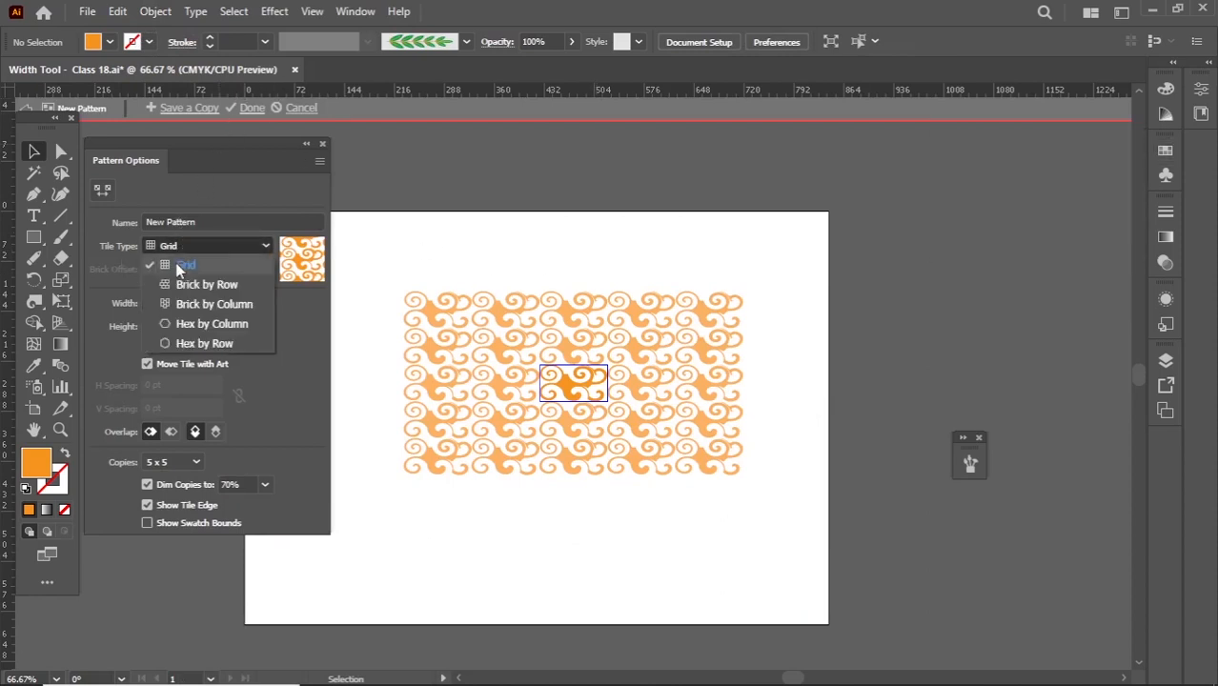
pyautogui.click(177, 285)
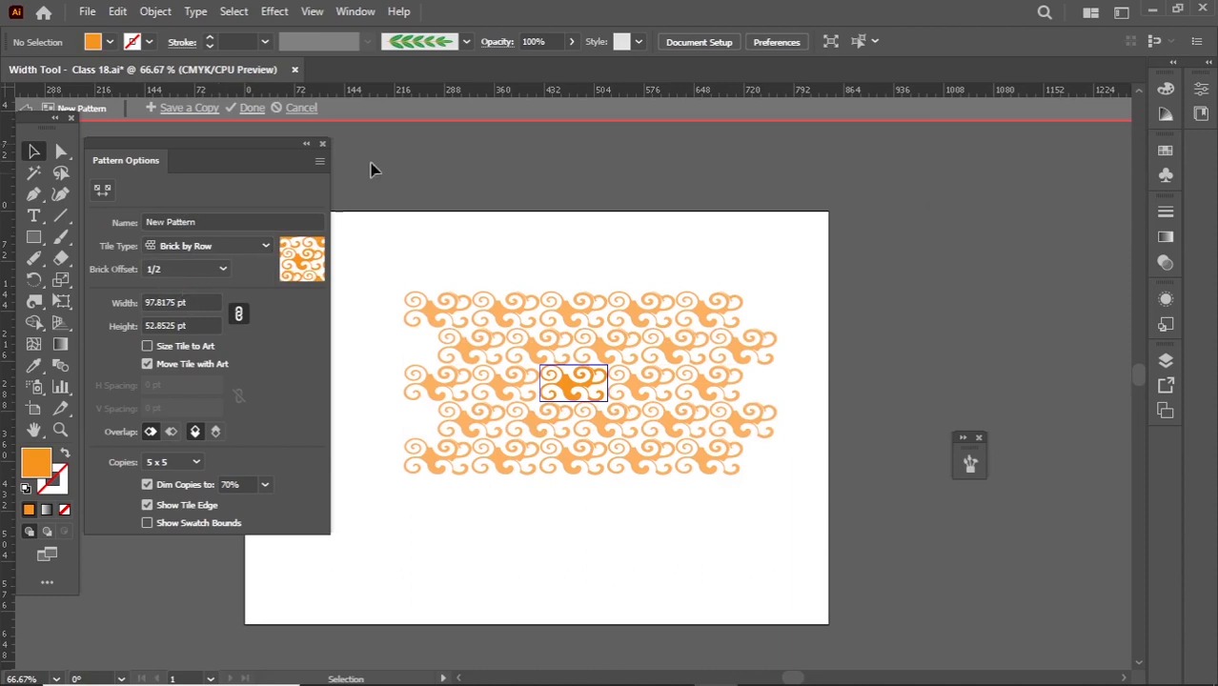
pyautogui.click(251, 108)
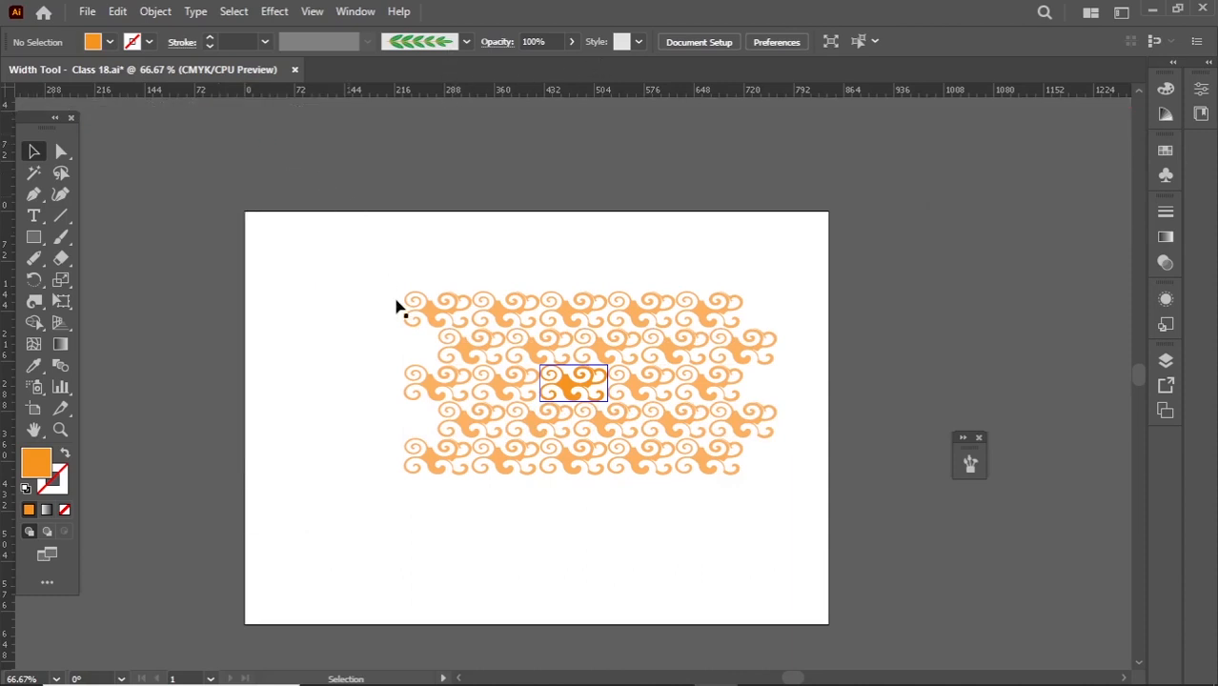
# - Move the swirl ornament off the artboard's left side and the warped orange shape up into the empty area
pyautogui.scroll(1, 299, 304)
pyautogui.moveTo(318, 268); pyautogui.dragTo(138, 272)
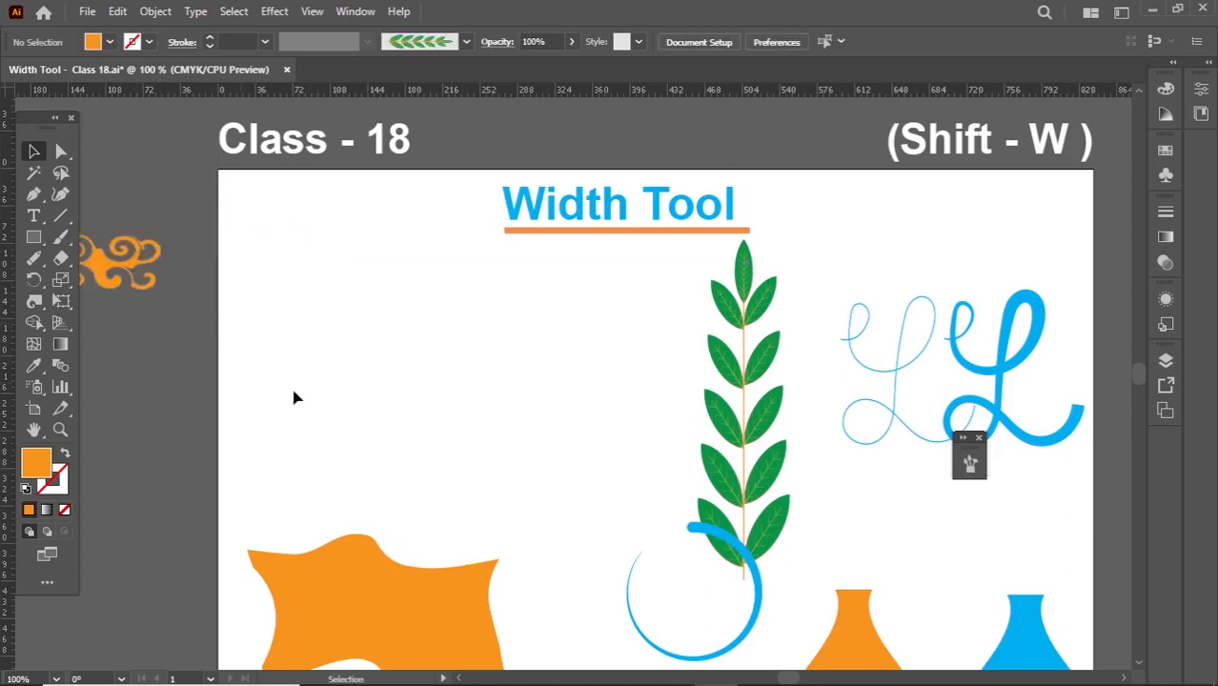
pyautogui.moveTo(346, 583); pyautogui.dragTo(364, 370)
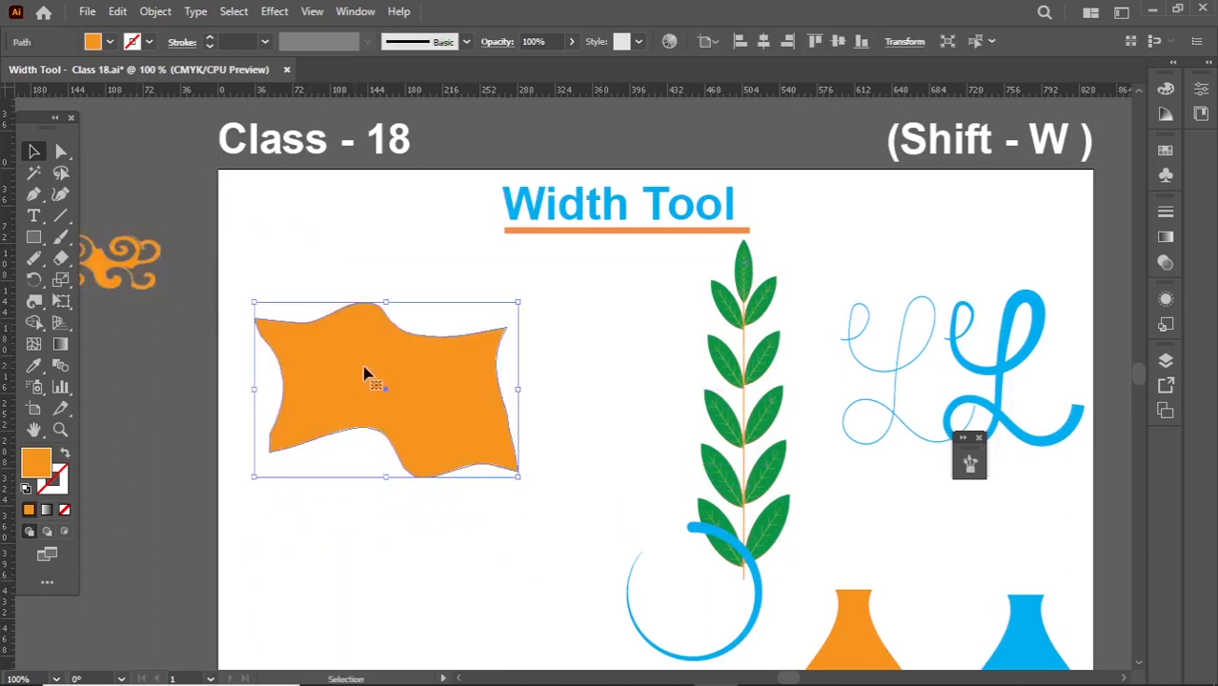
# - Fill the warped orange shape with the new swirl pattern swatch
pyautogui.click(1168, 154)
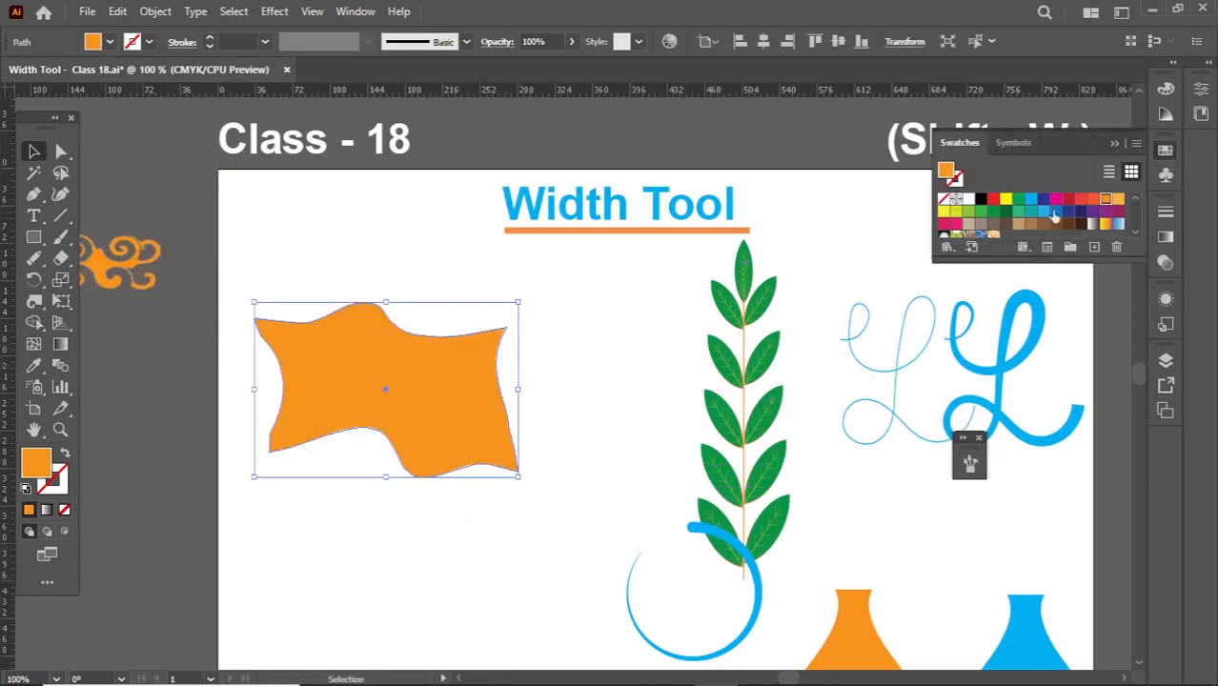
pyautogui.moveTo(1025, 277); pyautogui.dragTo(1019, 346)
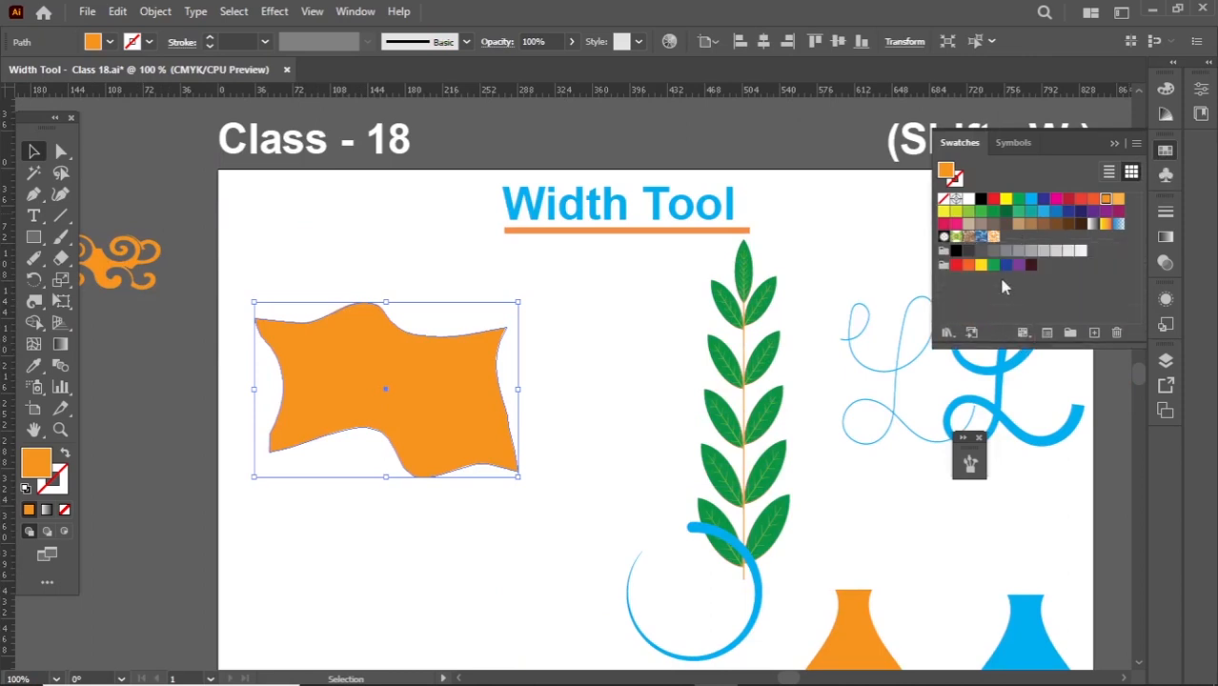
pyautogui.click(994, 238)
pyautogui.click(587, 354)
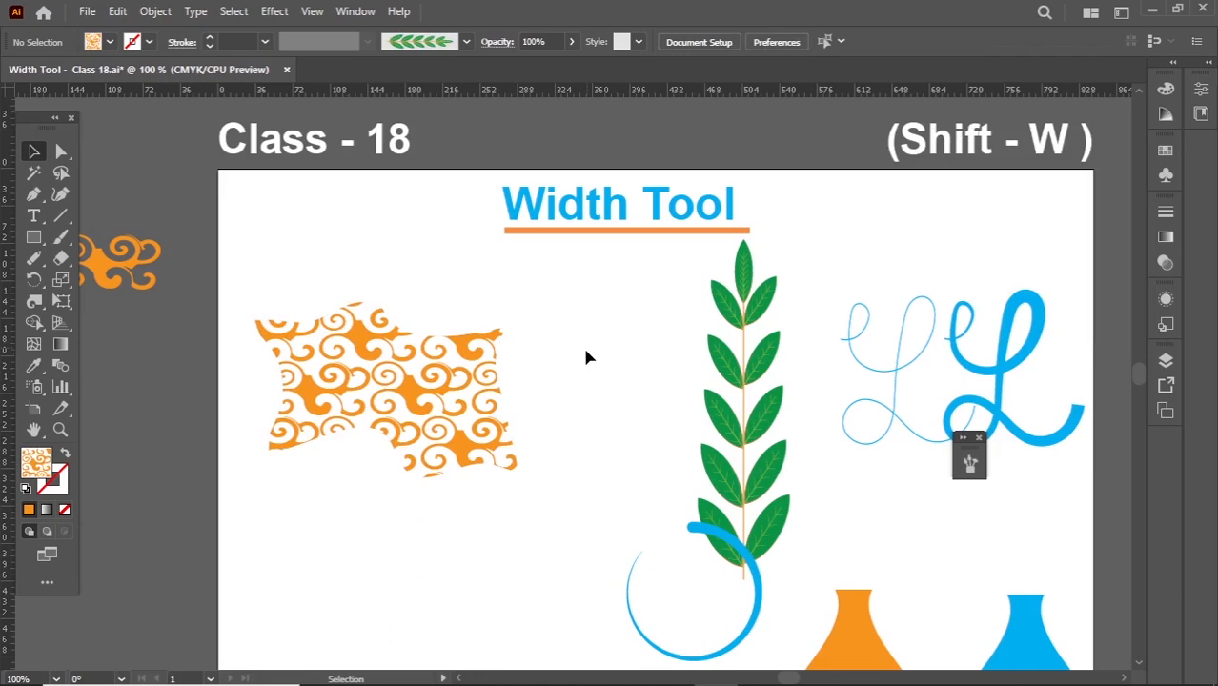
# - Move the swirl ornament to the artboard's upper-left corner and the pattern-filled warped shape further down
pyautogui.moveTo(140, 281); pyautogui.dragTo(331, 248)
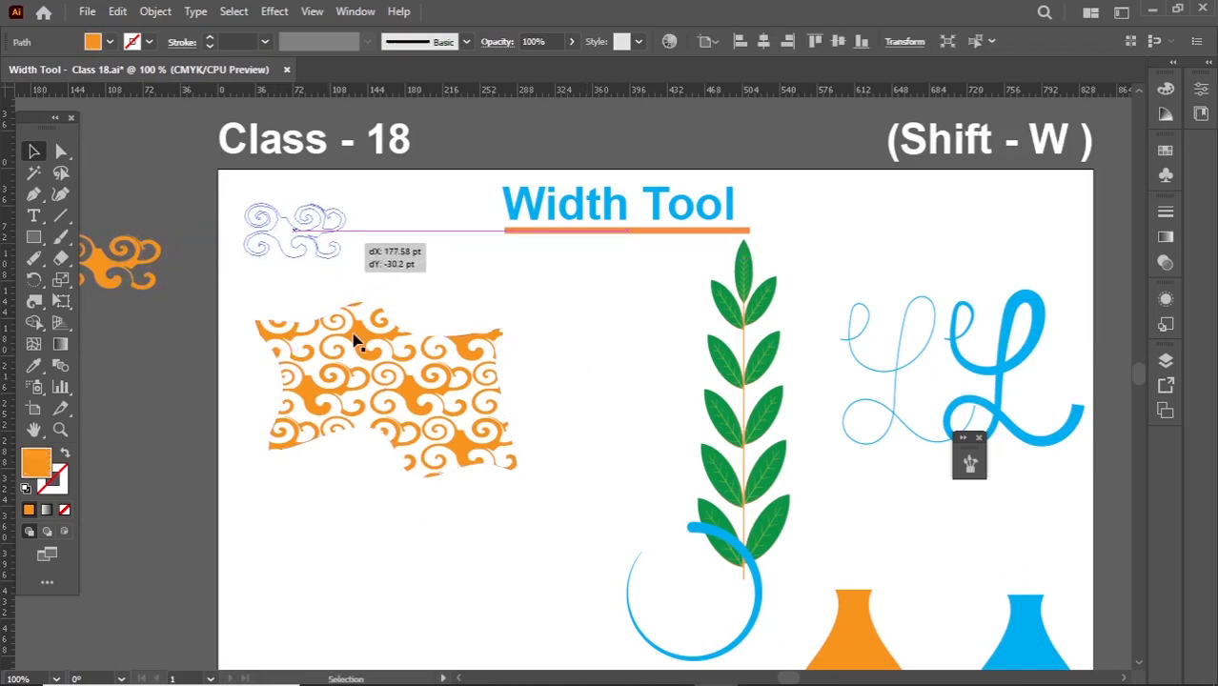
pyautogui.moveTo(354, 345); pyautogui.dragTo(342, 575)
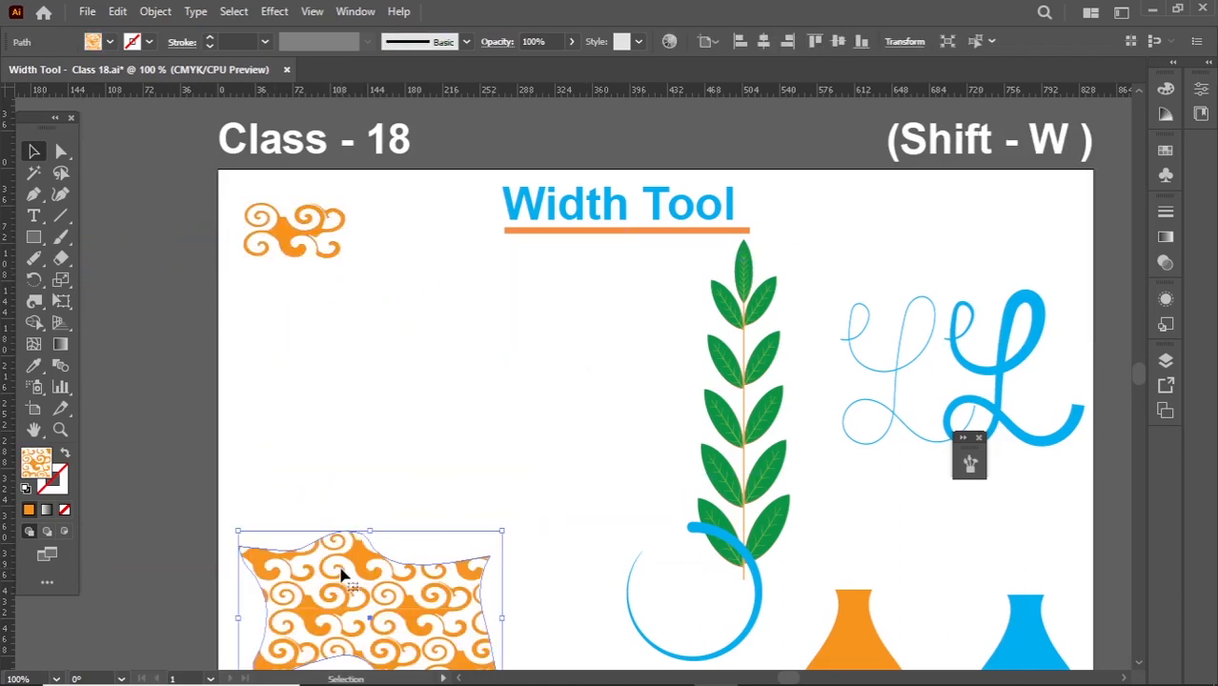
pyautogui.click(361, 379)
# - Draw a rectangle between the small ornament and the patterned shape, and change its fill from the pattern to solid orange
pyautogui.click(36, 239)
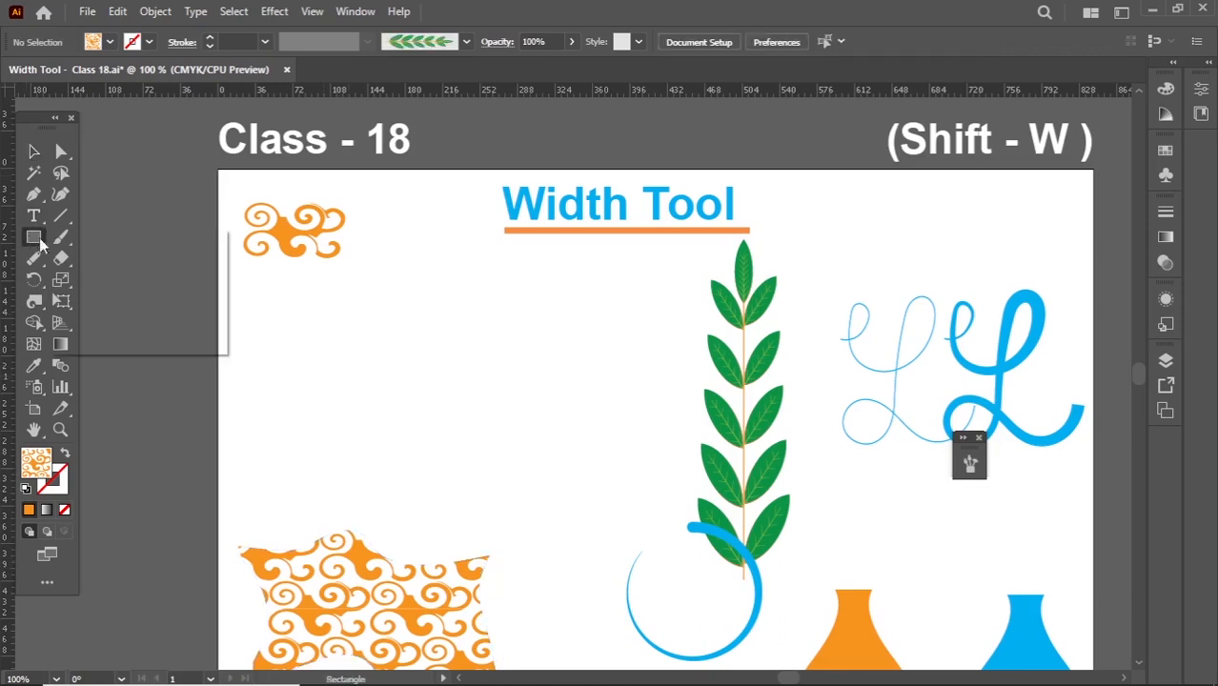
pyautogui.moveTo(270, 305); pyautogui.dragTo(557, 454)
pyautogui.press('v')
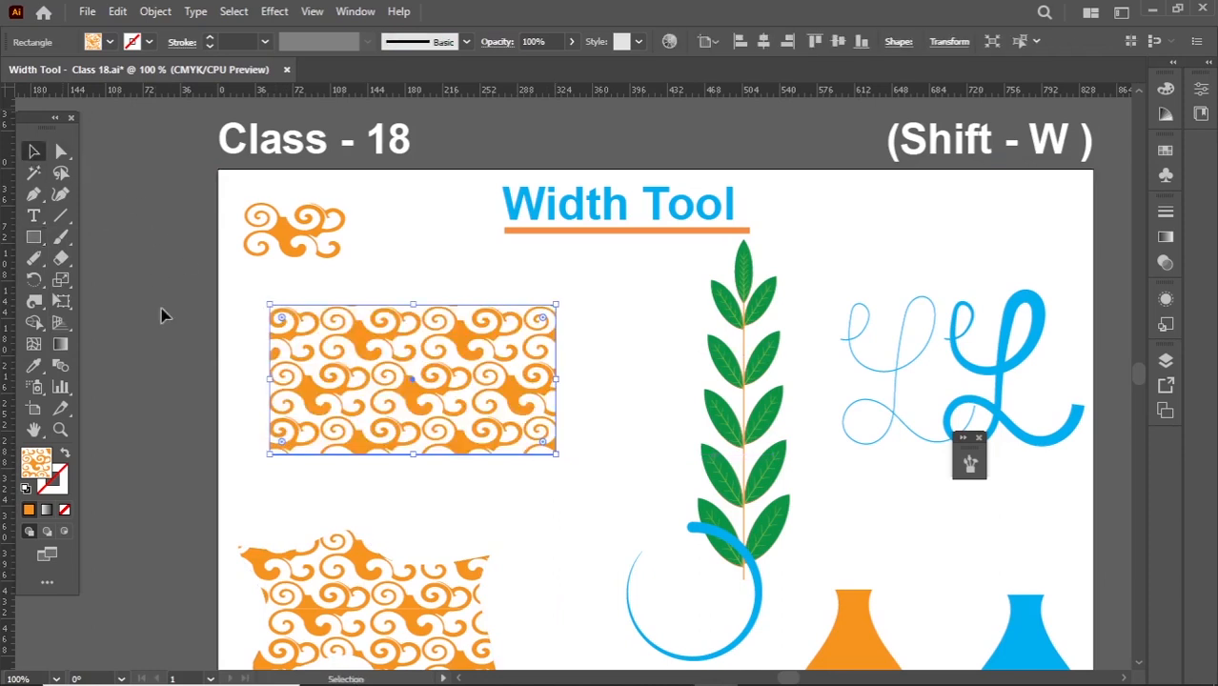
pyautogui.click(142, 372)
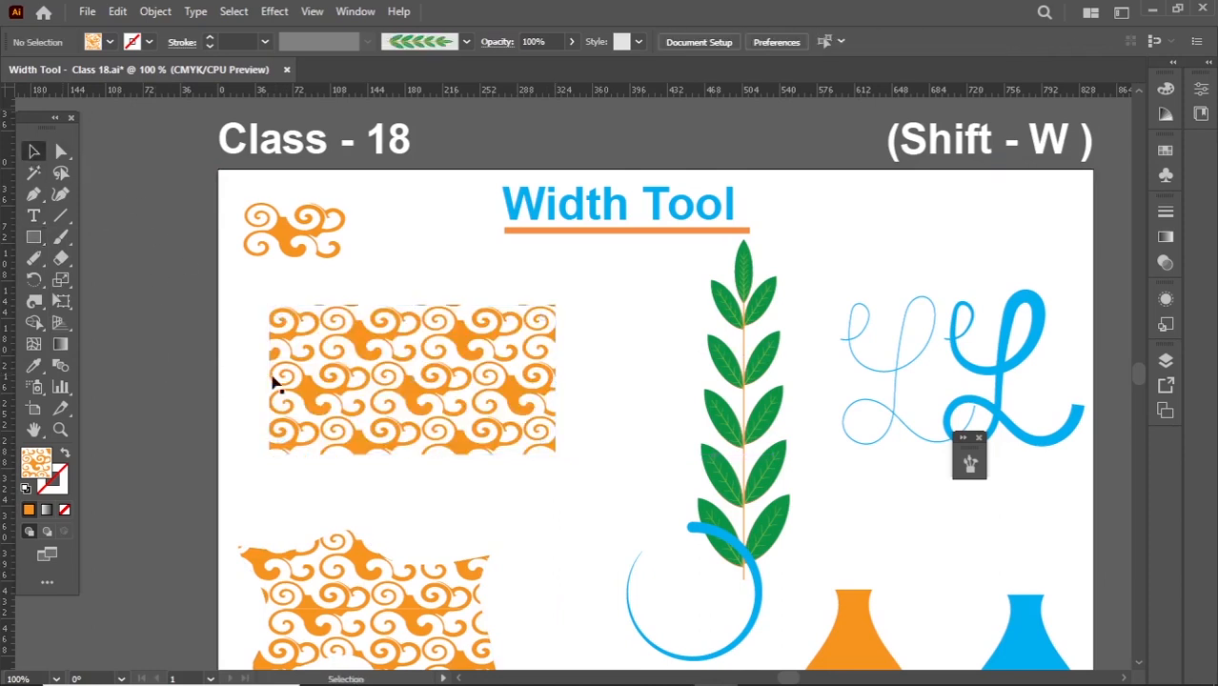
pyautogui.click(325, 373)
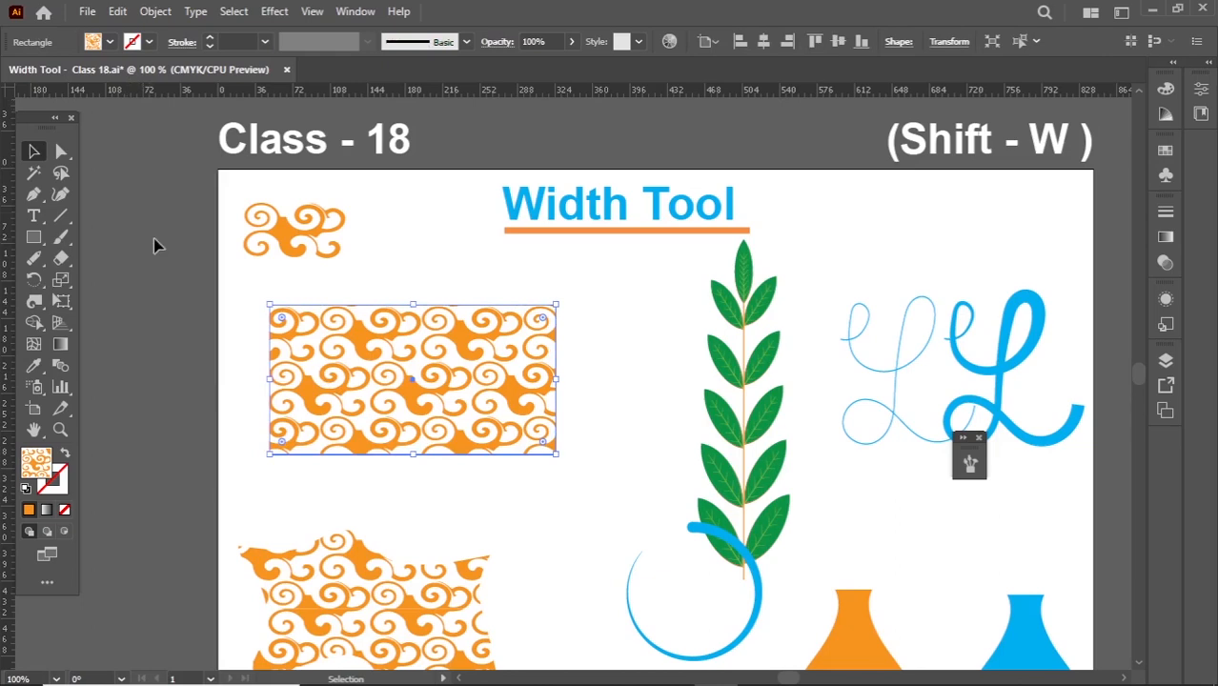
pyautogui.click(110, 42)
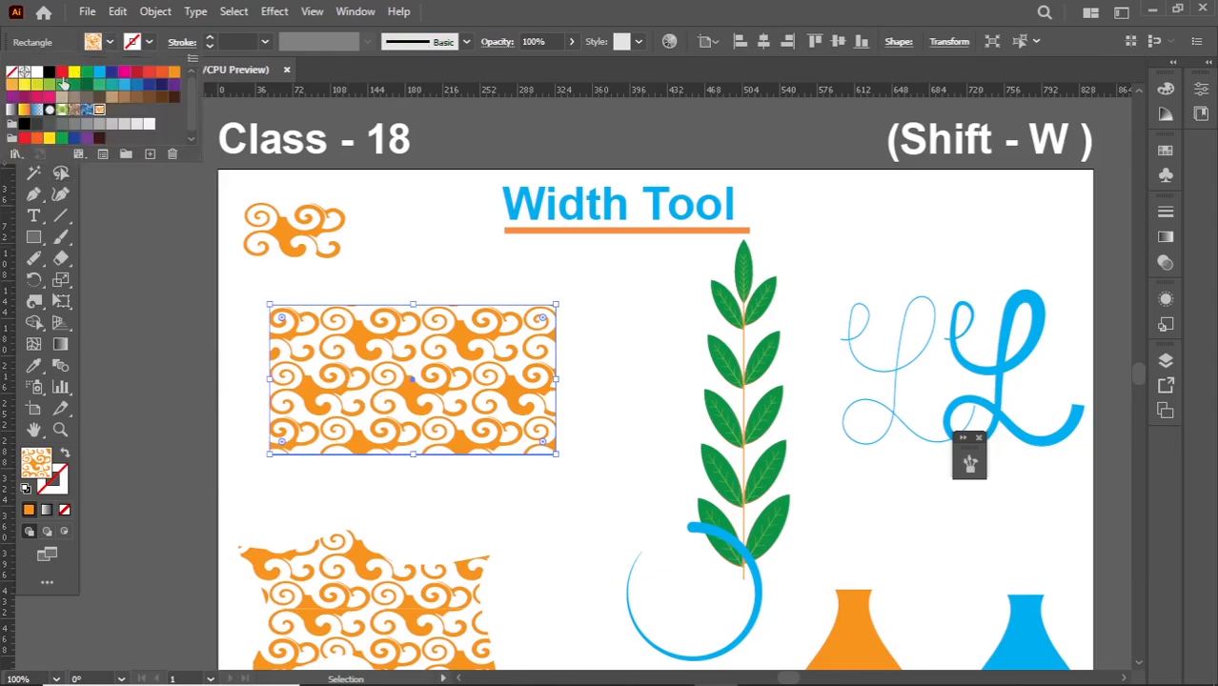
pyautogui.click(169, 82)
pyautogui.click(168, 343)
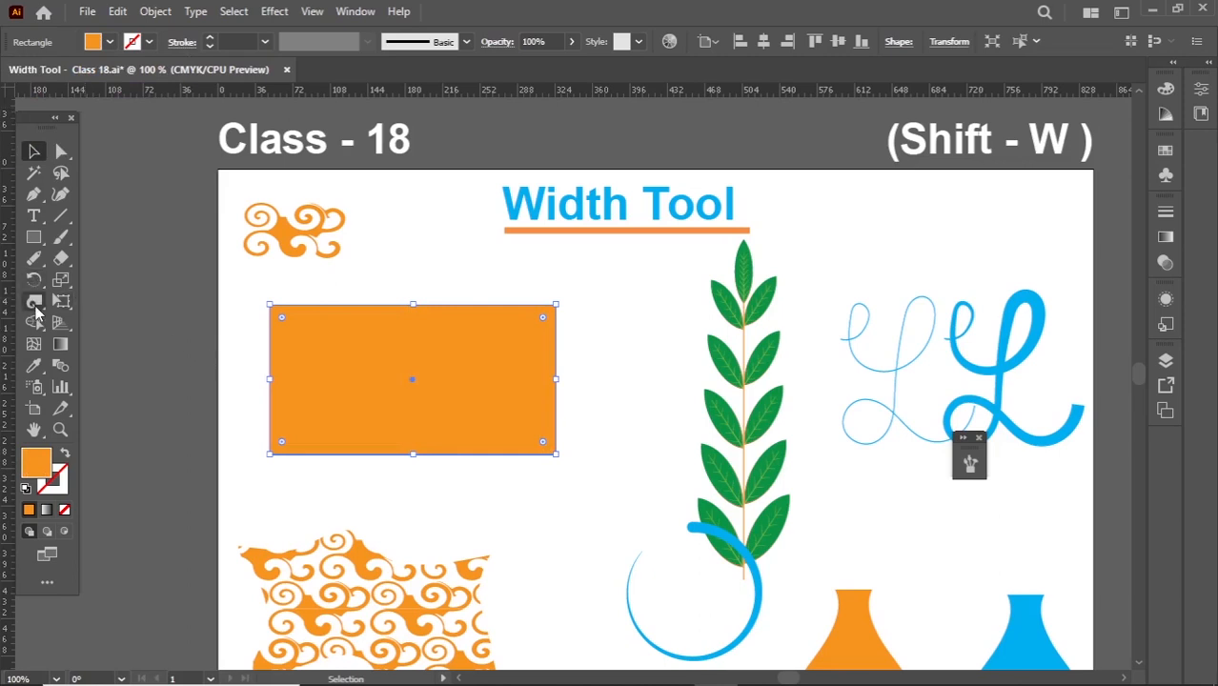
# - Distort the orange rectangle's corners and edges inward with the Pucker Tool
pyautogui.click(34, 302)
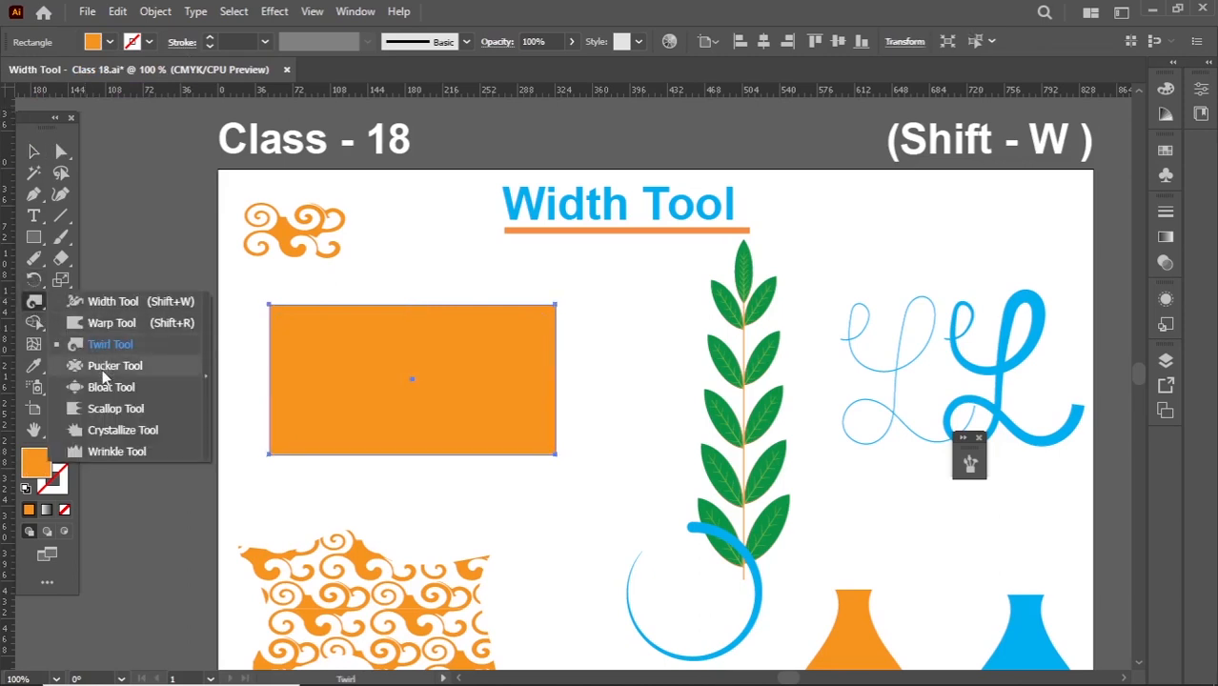
pyautogui.click(103, 372)
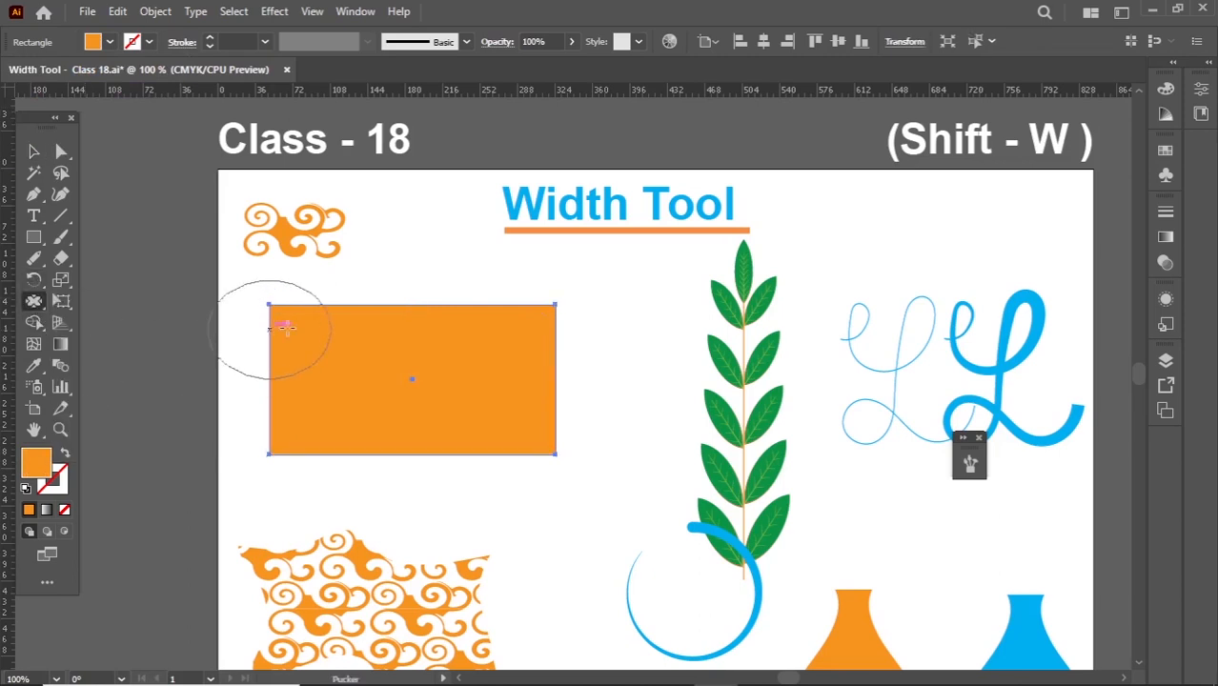
pyautogui.moveTo(539, 311)
pyautogui.mouseDown()
pyautogui.moveTo(497, 338)
pyautogui.moveTo(503, 378)
pyautogui.moveTo(464, 333)
pyautogui.moveTo(298, 336)
pyautogui.moveTo(305, 374)
pyautogui.moveTo(352, 381)
pyautogui.moveTo(408, 276)
pyautogui.mouseUp()
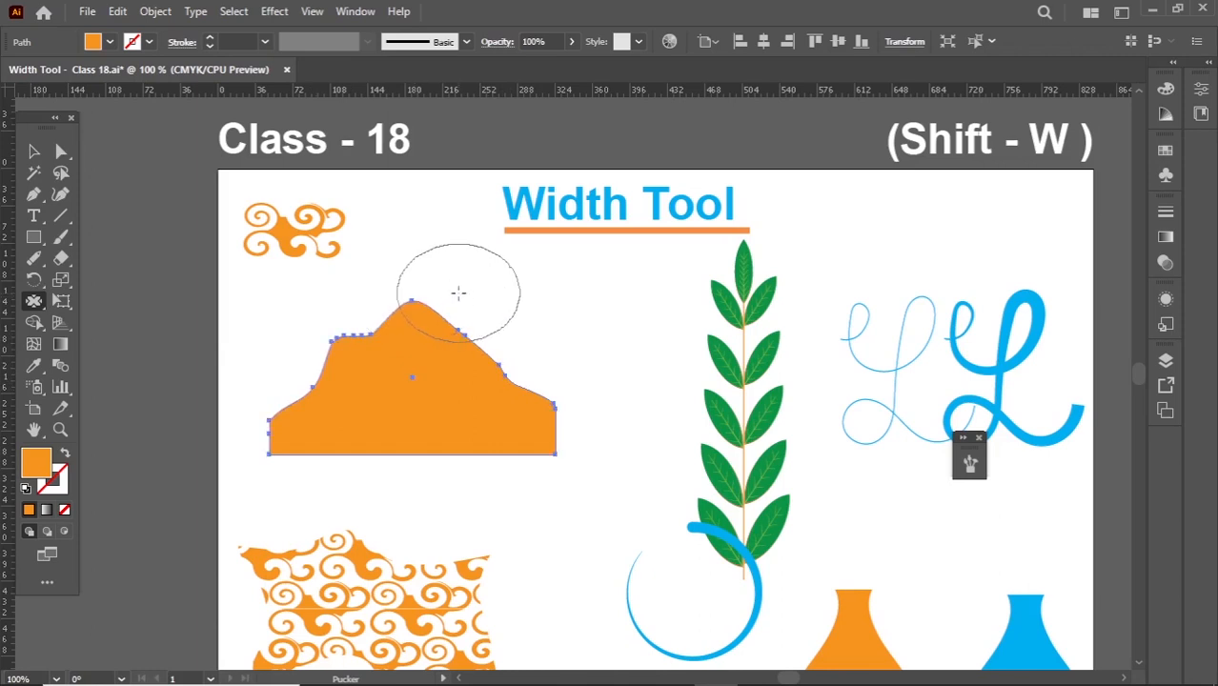
pyautogui.moveTo(490, 305)
pyautogui.mouseDown()
pyautogui.moveTo(563, 367)
pyautogui.moveTo(590, 452)
pyautogui.moveTo(592, 359)
pyautogui.moveTo(525, 297)
pyautogui.moveTo(471, 277)
pyautogui.moveTo(380, 267)
pyautogui.moveTo(348, 312)
pyautogui.moveTo(286, 354)
pyautogui.moveTo(258, 348)
pyautogui.moveTo(269, 404)
pyautogui.moveTo(400, 498)
pyautogui.moveTo(476, 440)
pyautogui.moveTo(453, 419)
pyautogui.moveTo(490, 422)
pyautogui.moveTo(463, 305)
pyautogui.moveTo(522, 305)
pyautogui.moveTo(472, 441)
pyautogui.moveTo(353, 348)
pyautogui.moveTo(426, 318)
pyautogui.mouseUp()
pyautogui.moveTo(558, 412); pyautogui.dragTo(527, 377)
pyautogui.moveTo(515, 441)
pyautogui.mouseDown()
pyautogui.moveTo(485, 398)
pyautogui.moveTo(328, 393)
pyautogui.mouseUp()
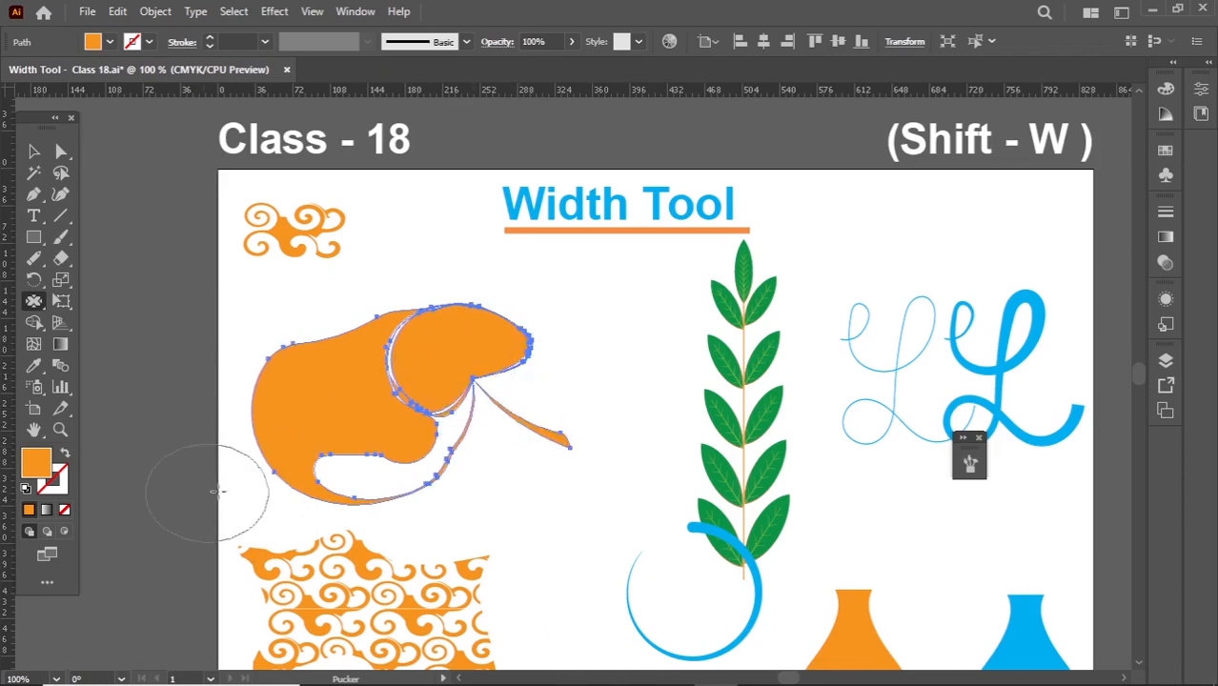
pyautogui.click(34, 150)
pyautogui.click(139, 269)
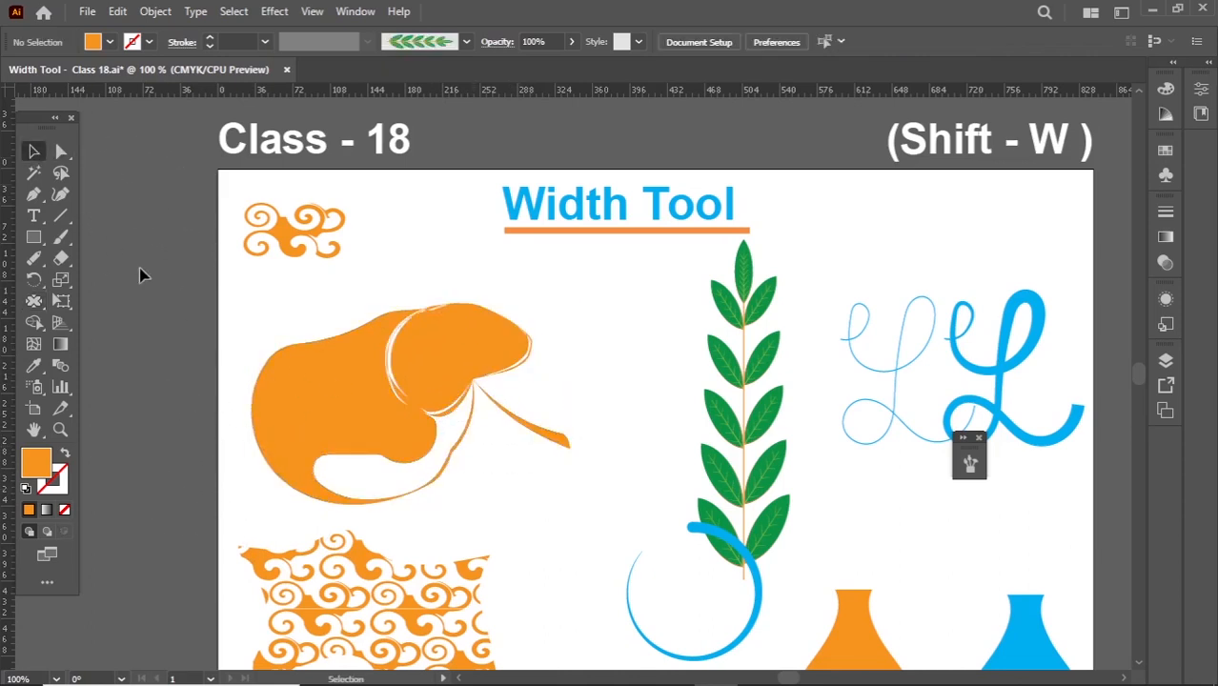
# - Delete the puckered orange shape and draw a new orange rectangle in its place
pyautogui.click(354, 456)
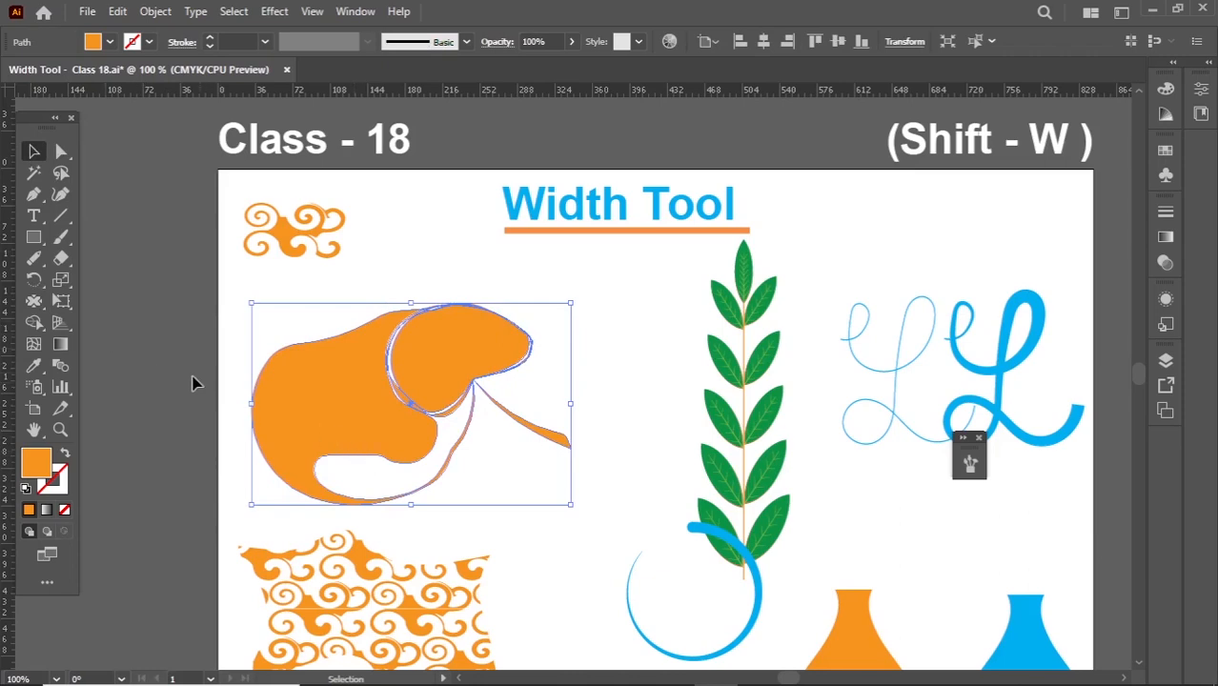
pyautogui.press('Delete')
pyautogui.click(33, 237)
pyautogui.moveTo(239, 302); pyautogui.dragTo(494, 427)
pyautogui.click(33, 151)
pyautogui.moveTo(362, 367); pyautogui.dragTo(386, 384)
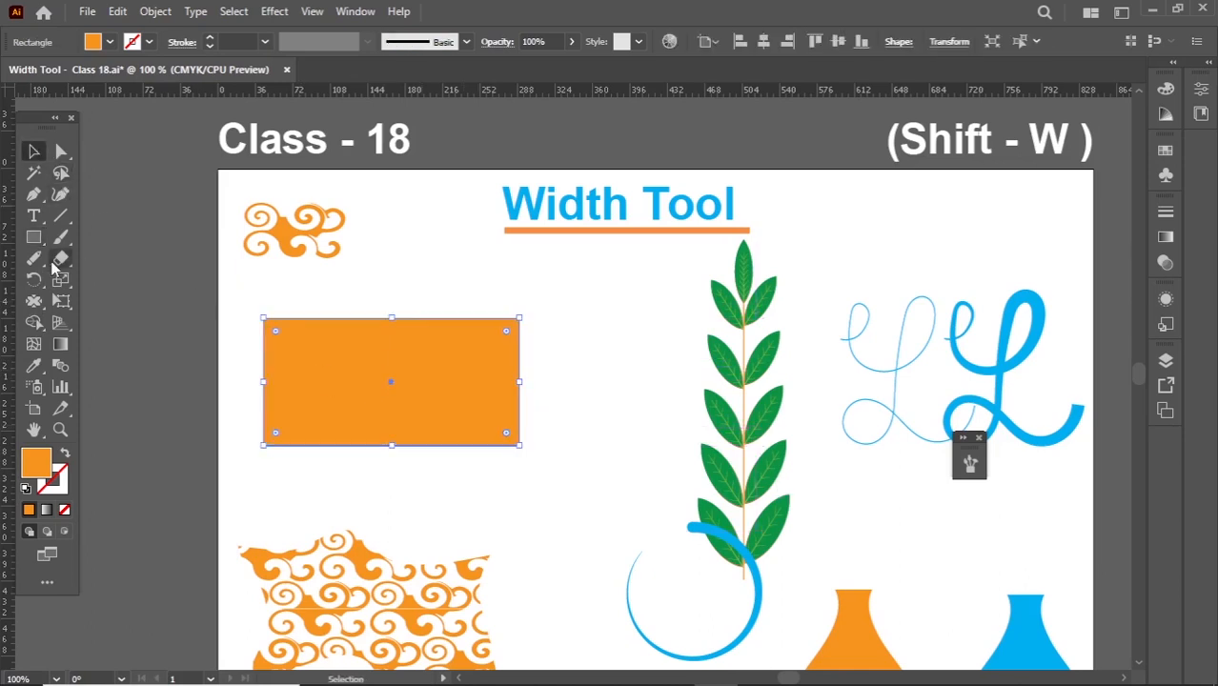
# - Bulge the orange rectangle's upper, side and lower edges into rounded lobes with the Bloat Tool
pyautogui.moveTo(34, 301); pyautogui.dragTo(80, 362)
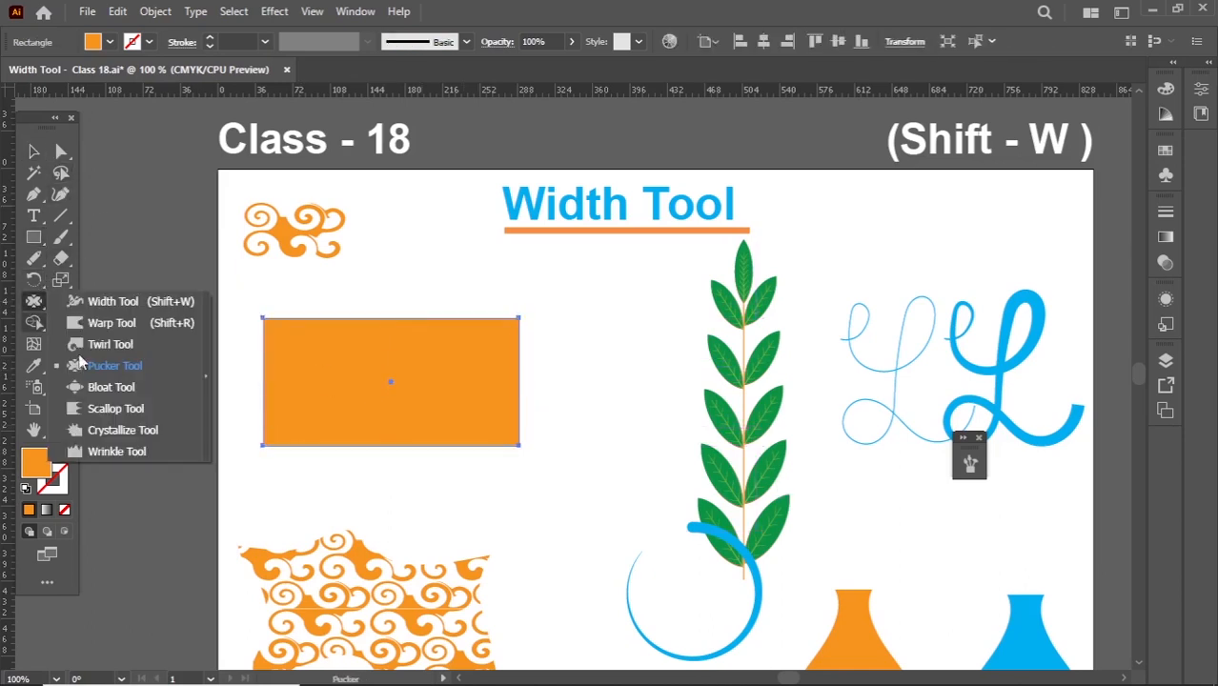
pyautogui.click(103, 392)
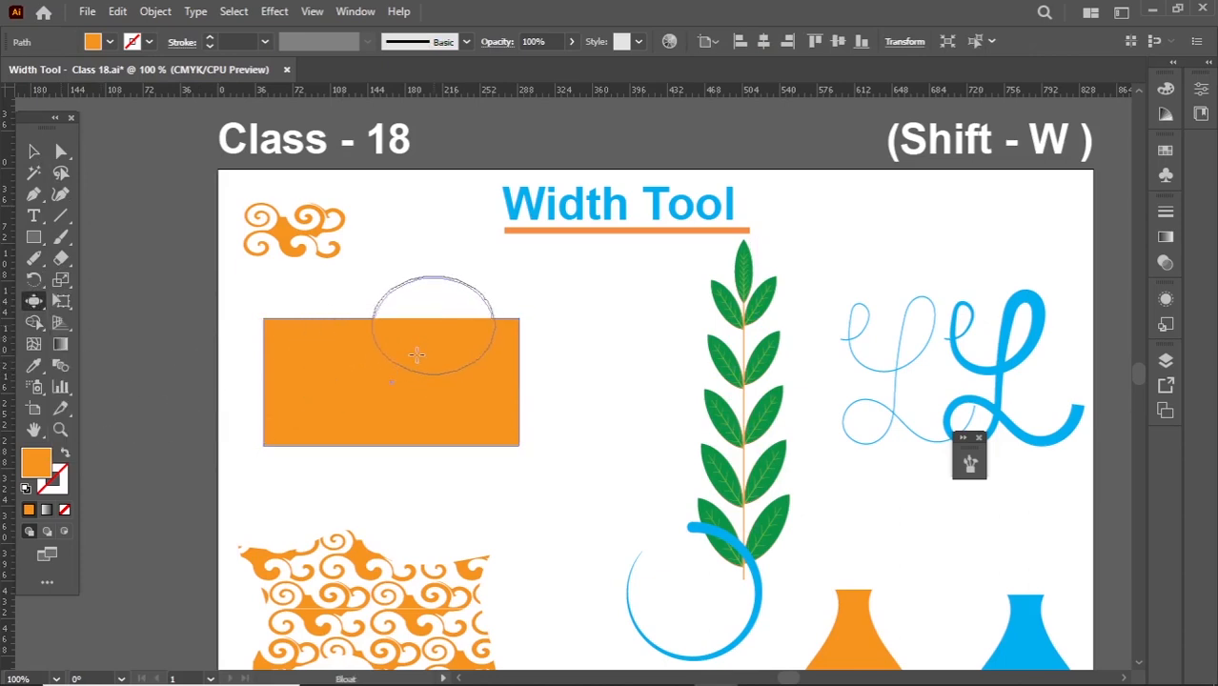
pyautogui.moveTo(416, 354)
pyautogui.mouseDown()
pyautogui.moveTo(478, 389)
pyautogui.moveTo(451, 412)
pyautogui.mouseUp()
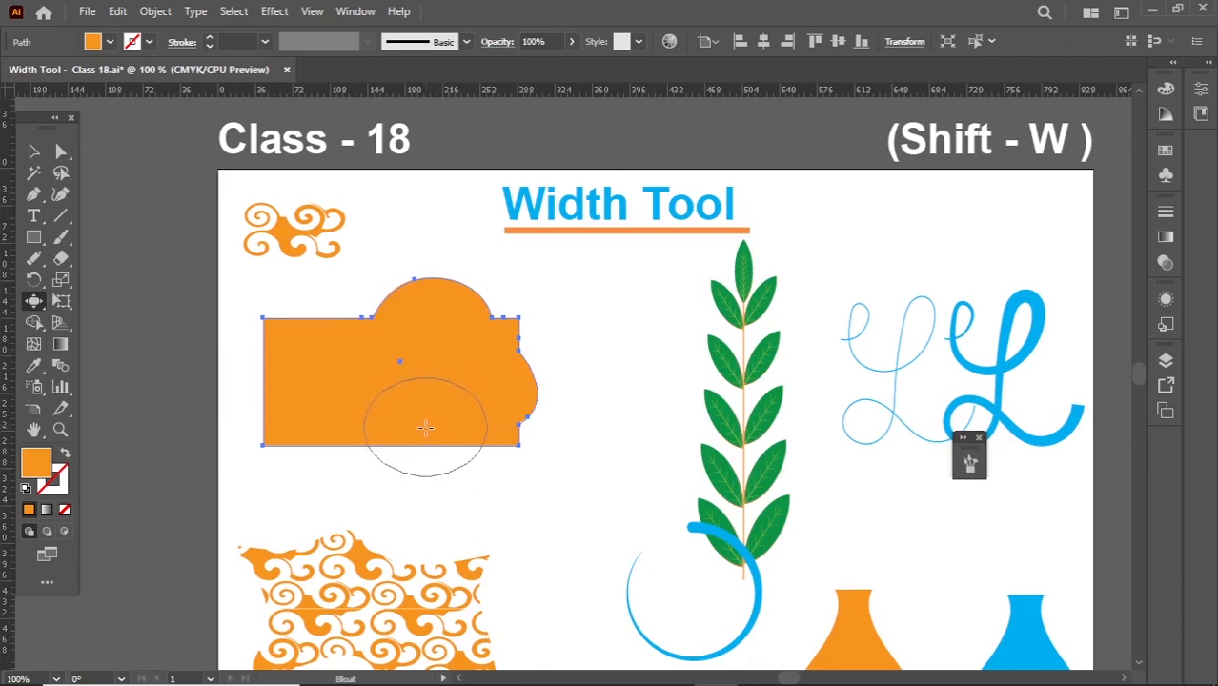
pyautogui.click(426, 428)
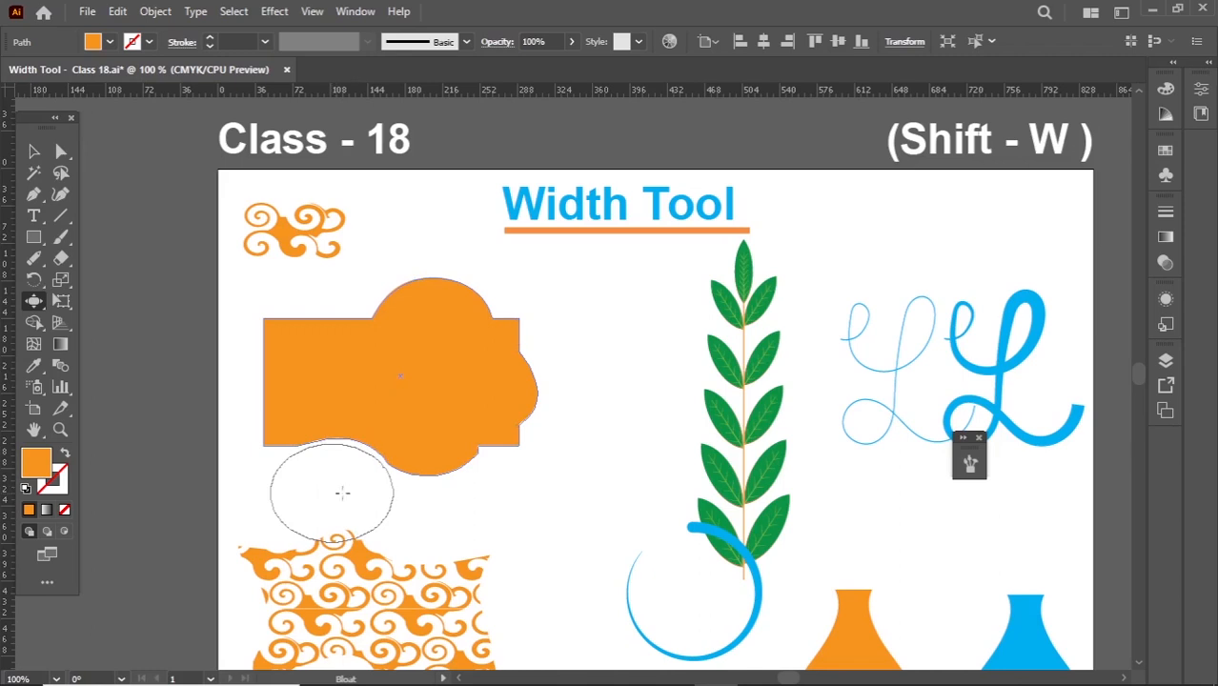
pyautogui.moveTo(344, 486); pyautogui.dragTo(345, 483)
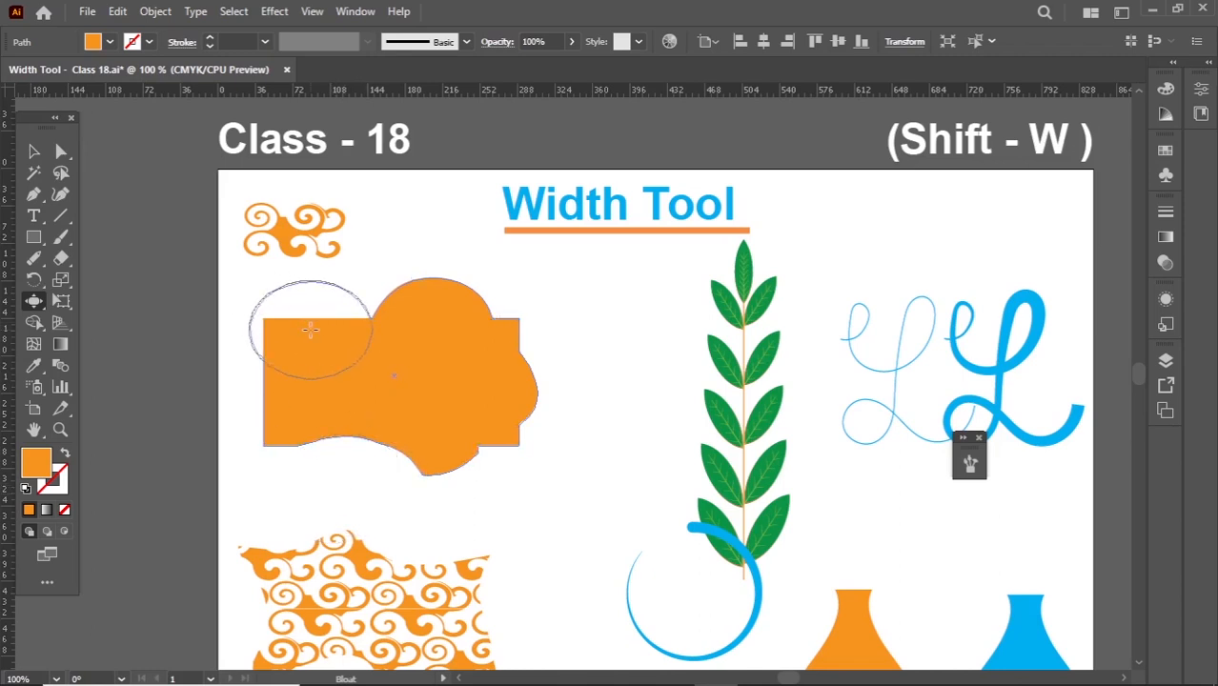
pyautogui.moveTo(310, 330); pyautogui.dragTo(313, 398)
# - Delete the bloated orange shape and draw a new orange rectangle in the same area
pyautogui.click(33, 150)
pyautogui.click(404, 460)
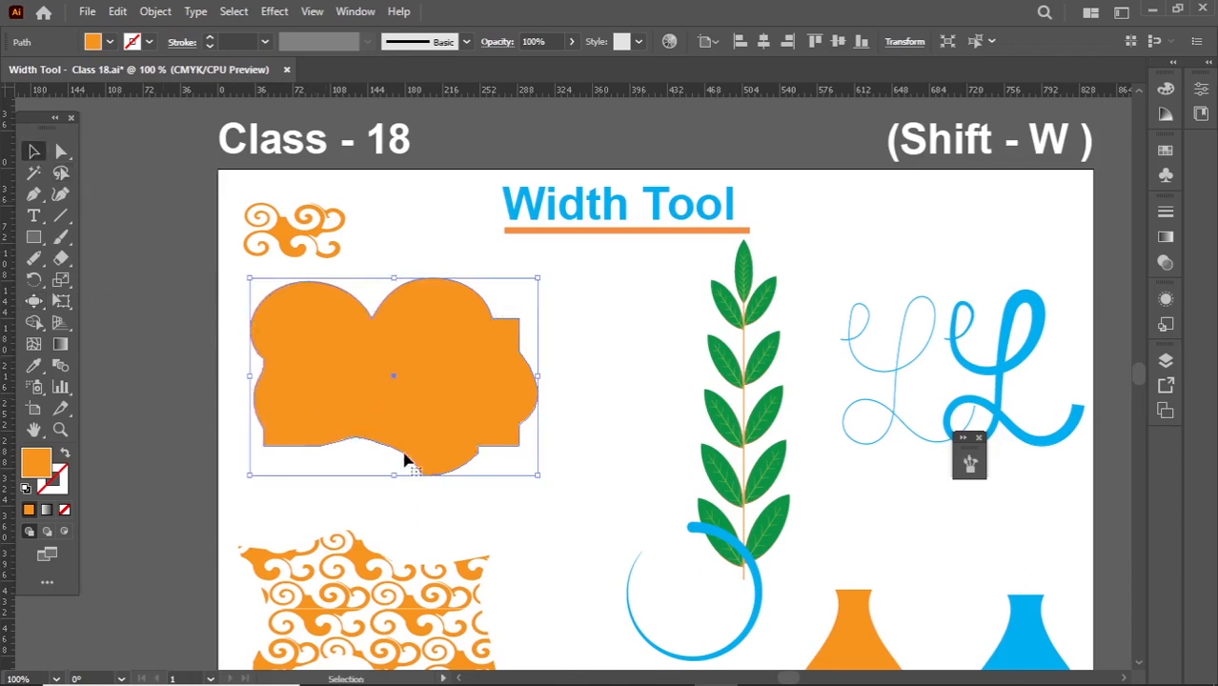
pyautogui.press('Delete')
pyautogui.moveTo(33, 238); pyautogui.dragTo(82, 238)
pyautogui.moveTo(279, 316); pyautogui.dragTo(525, 430)
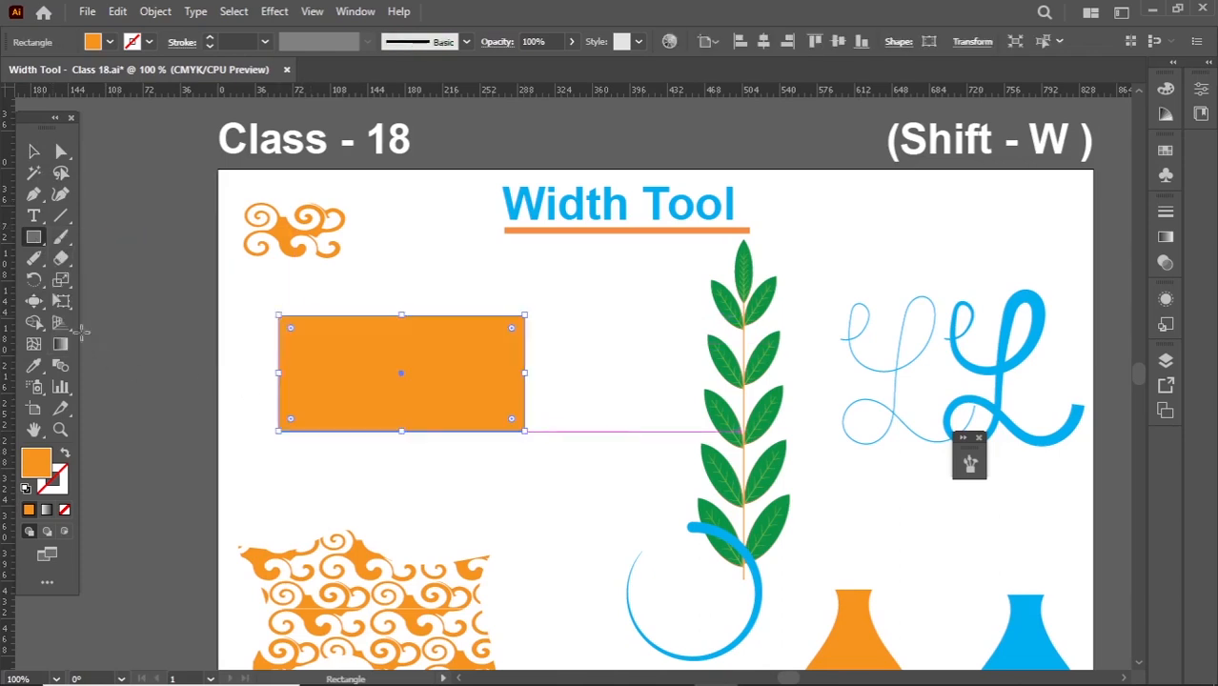
# - Distort the orange rectangle's edges into inward curves and spikes with the Scallop Tool
pyautogui.moveTo(35, 302); pyautogui.dragTo(109, 417)
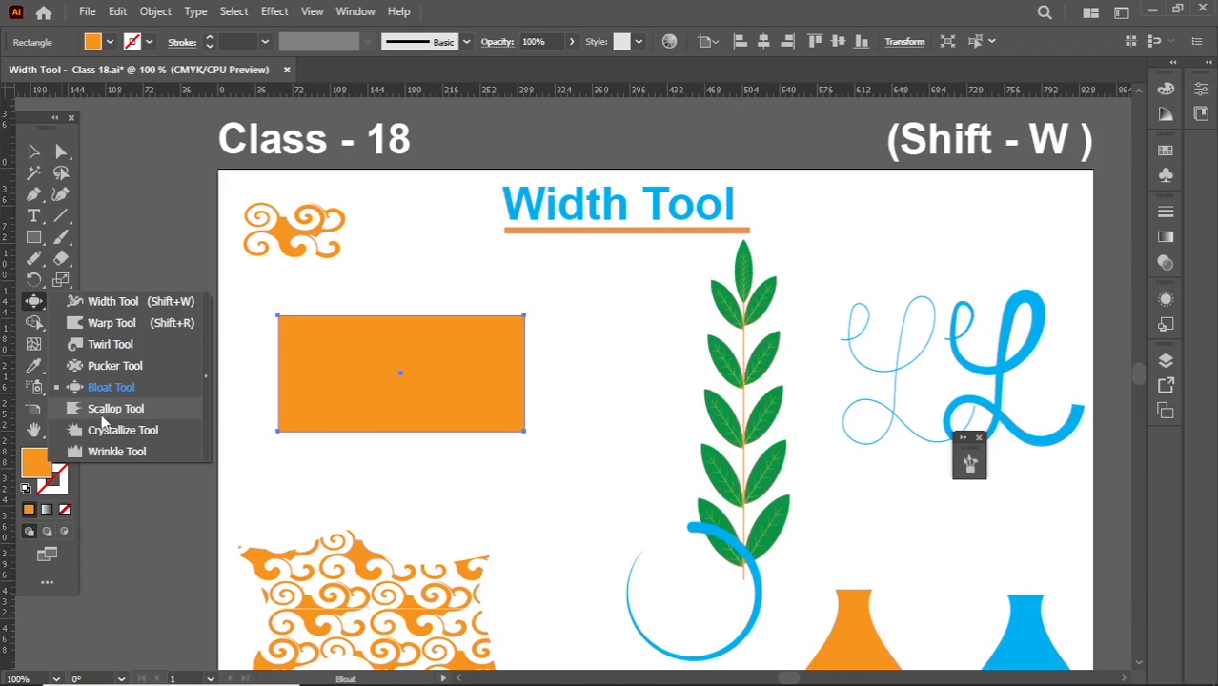
pyautogui.moveTo(107, 416); pyautogui.dragTo(107, 416)
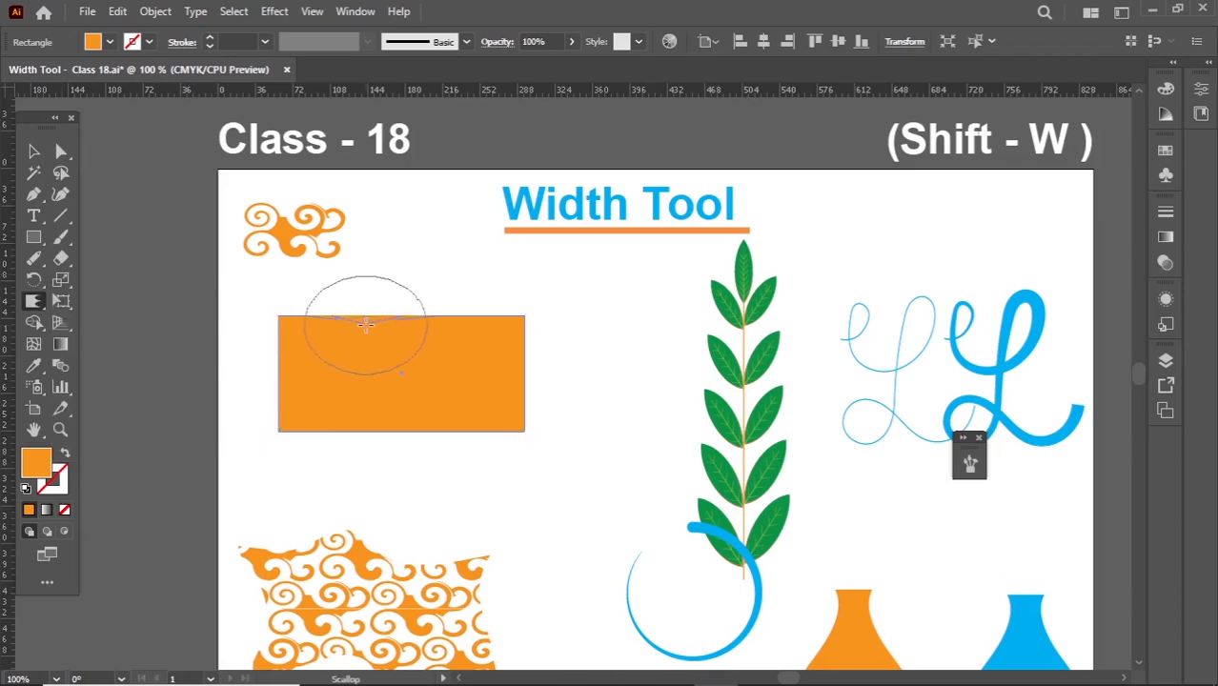
pyautogui.click(365, 325)
pyautogui.moveTo(440, 337)
pyautogui.mouseDown()
pyautogui.moveTo(513, 367)
pyautogui.moveTo(506, 359)
pyautogui.moveTo(493, 410)
pyautogui.moveTo(410, 398)
pyautogui.moveTo(328, 361)
pyautogui.moveTo(418, 363)
pyautogui.moveTo(476, 338)
pyautogui.moveTo(332, 350)
pyautogui.mouseUp()
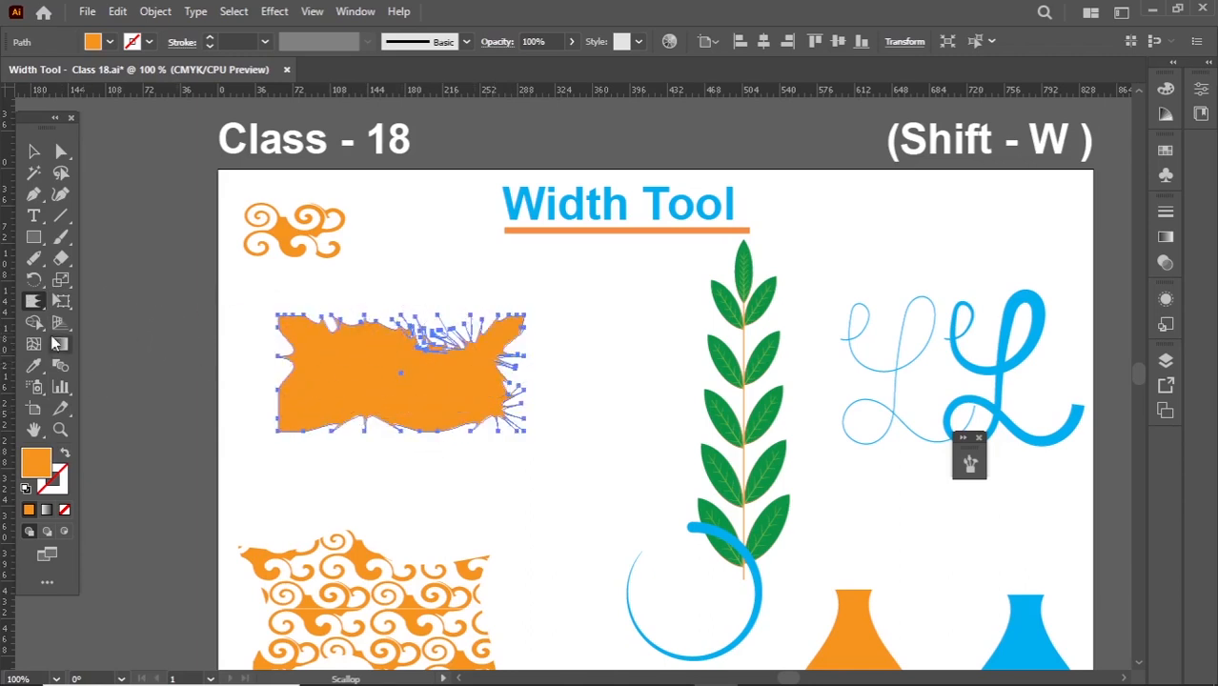
# - Pull the middle of the shape's upper edge upward into a spiky peak with the Scallop Tool, and deselect it
pyautogui.rightClick(38, 306)
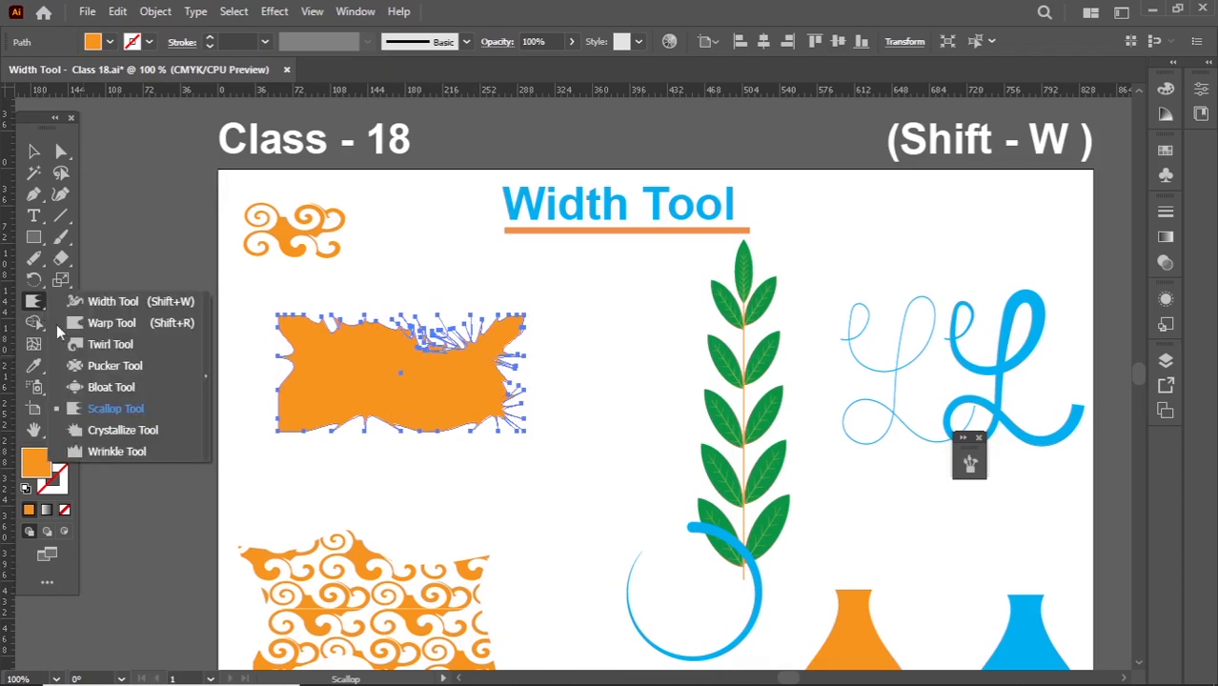
pyautogui.click(112, 407)
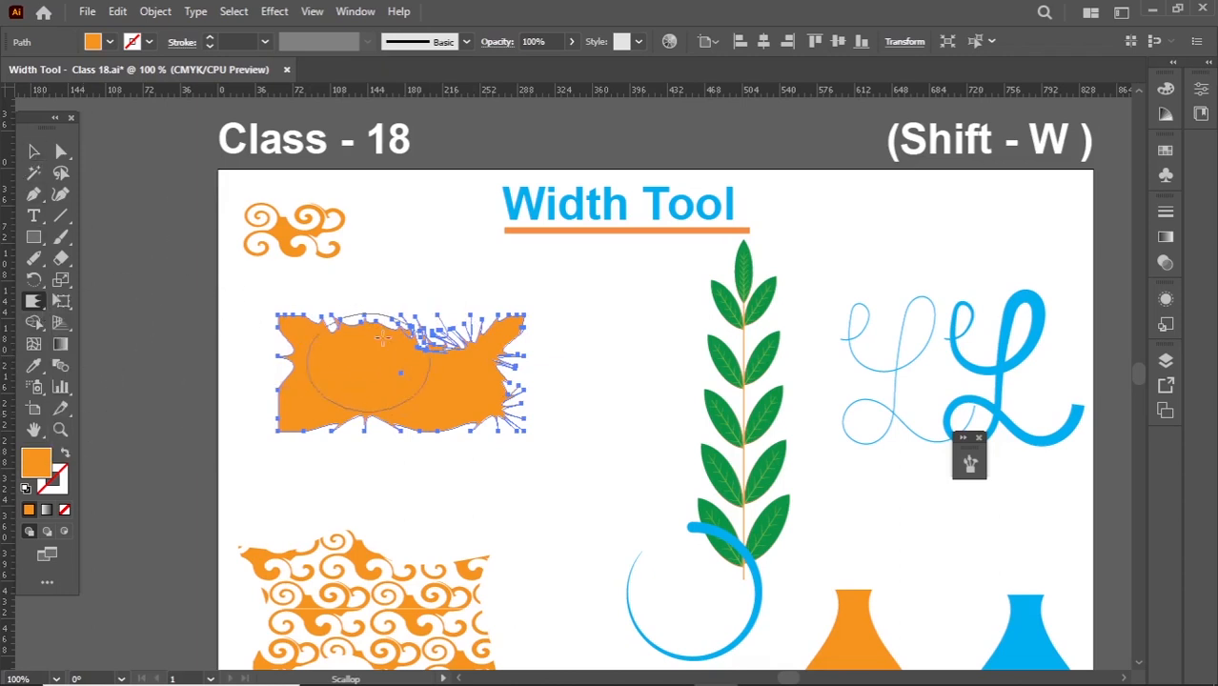
pyautogui.moveTo(362, 307)
pyautogui.mouseDown()
pyautogui.moveTo(386, 313)
pyautogui.moveTo(407, 285)
pyautogui.mouseUp()
pyautogui.moveTo(406, 284); pyautogui.dragTo(414, 260)
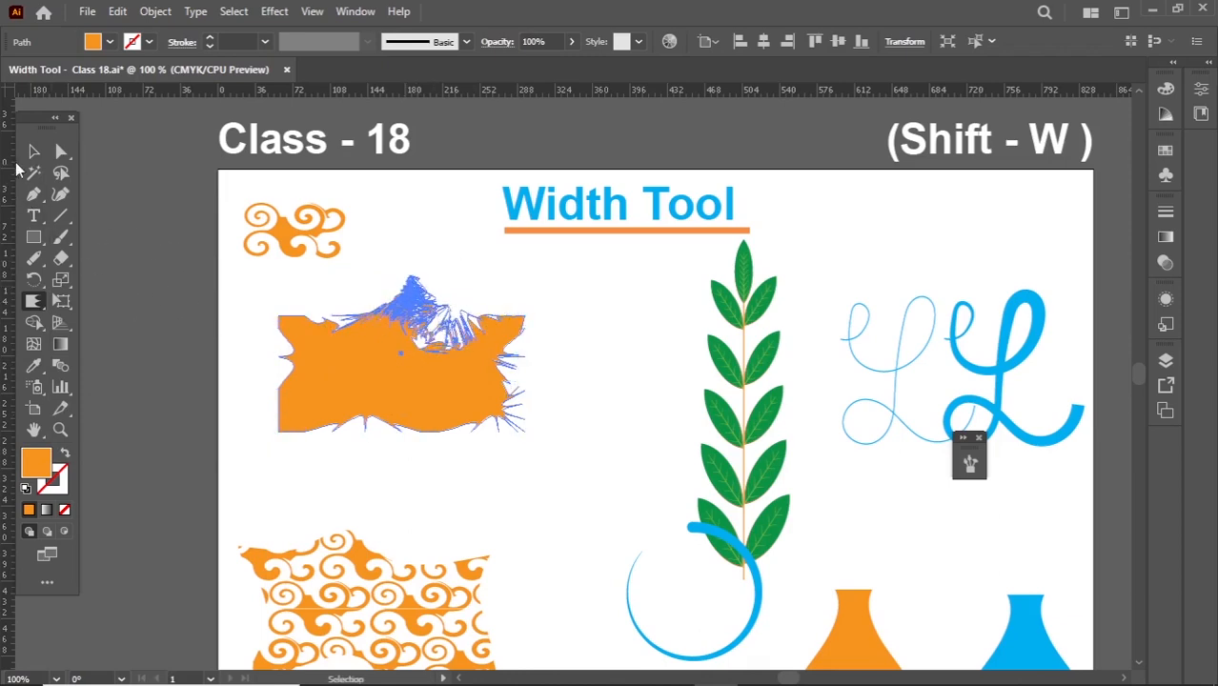
pyautogui.click(33, 150)
pyautogui.click(174, 319)
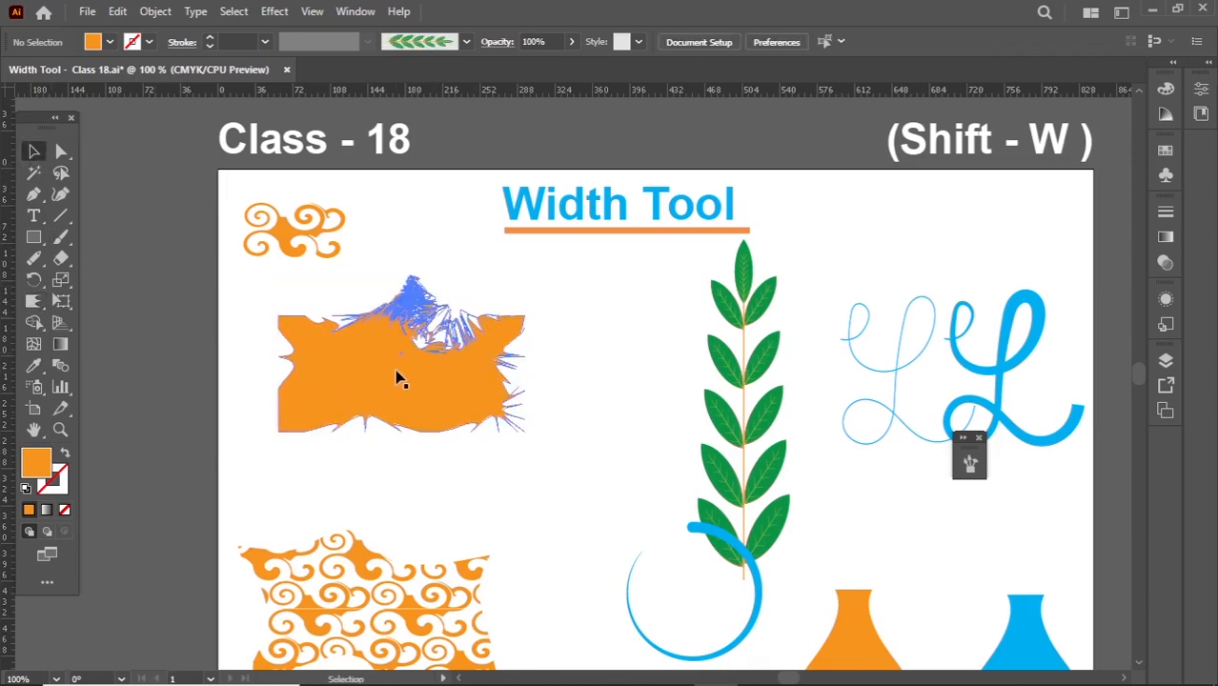
# - Move the scalloped shape onto the pasteboard left of the artboard and draw a new orange rectangle in its former place
pyautogui.scroll(2, 393, 379)
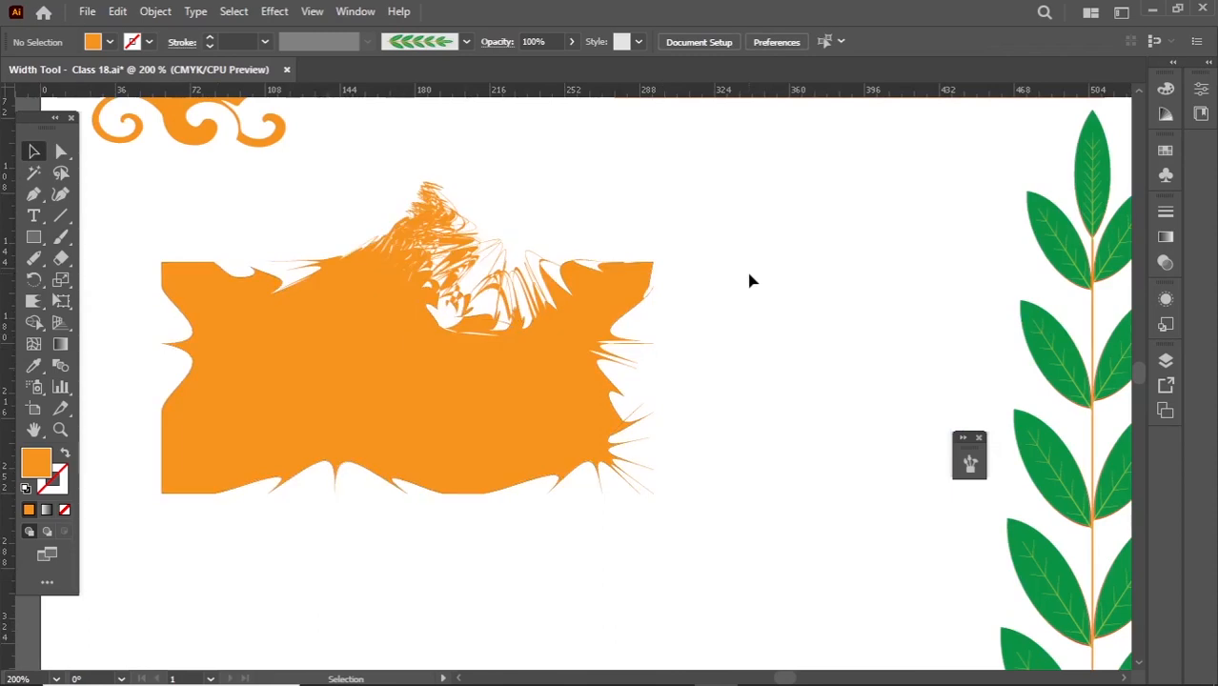
pyautogui.scroll(-1, 751, 283)
pyautogui.scroll(-1, 707, 380)
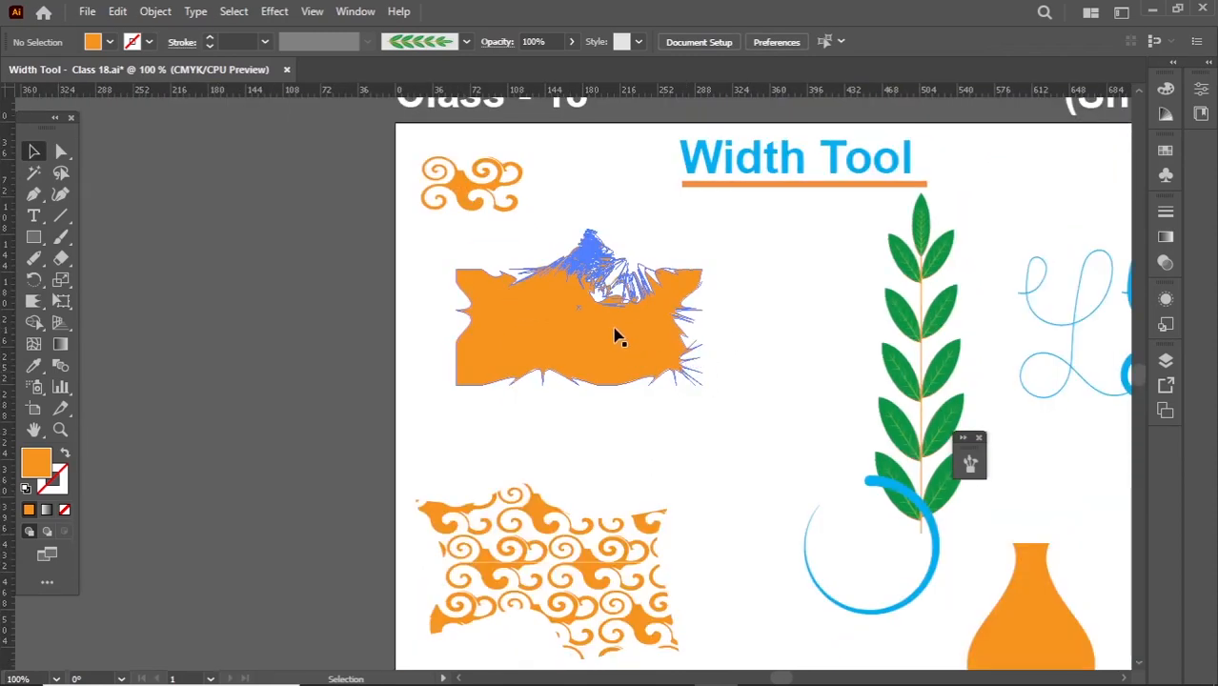
pyautogui.moveTo(620, 337); pyautogui.dragTo(249, 352)
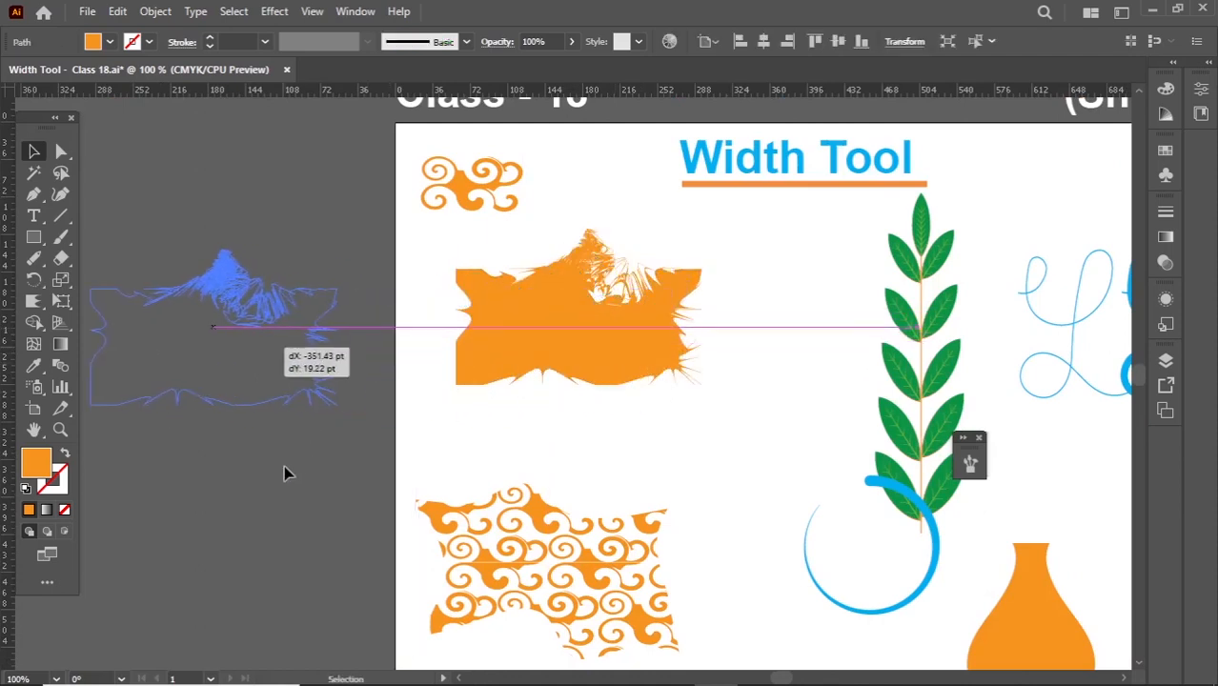
pyautogui.click(284, 466)
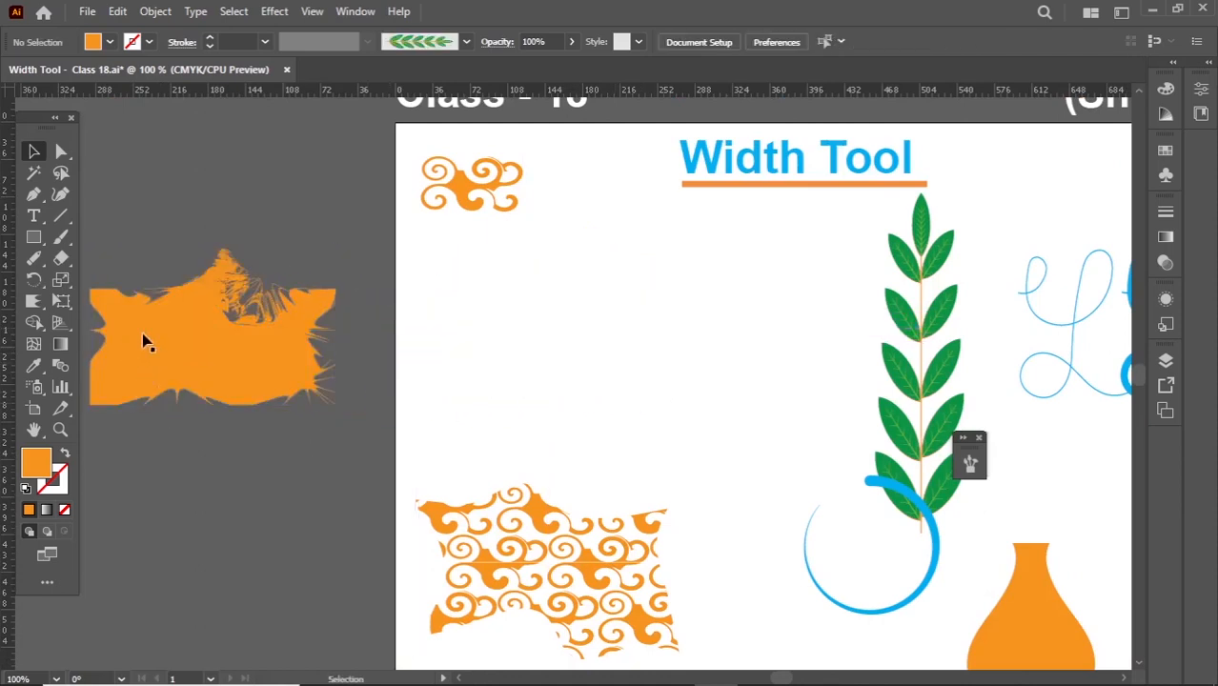
pyautogui.click(33, 238)
pyautogui.click(114, 237)
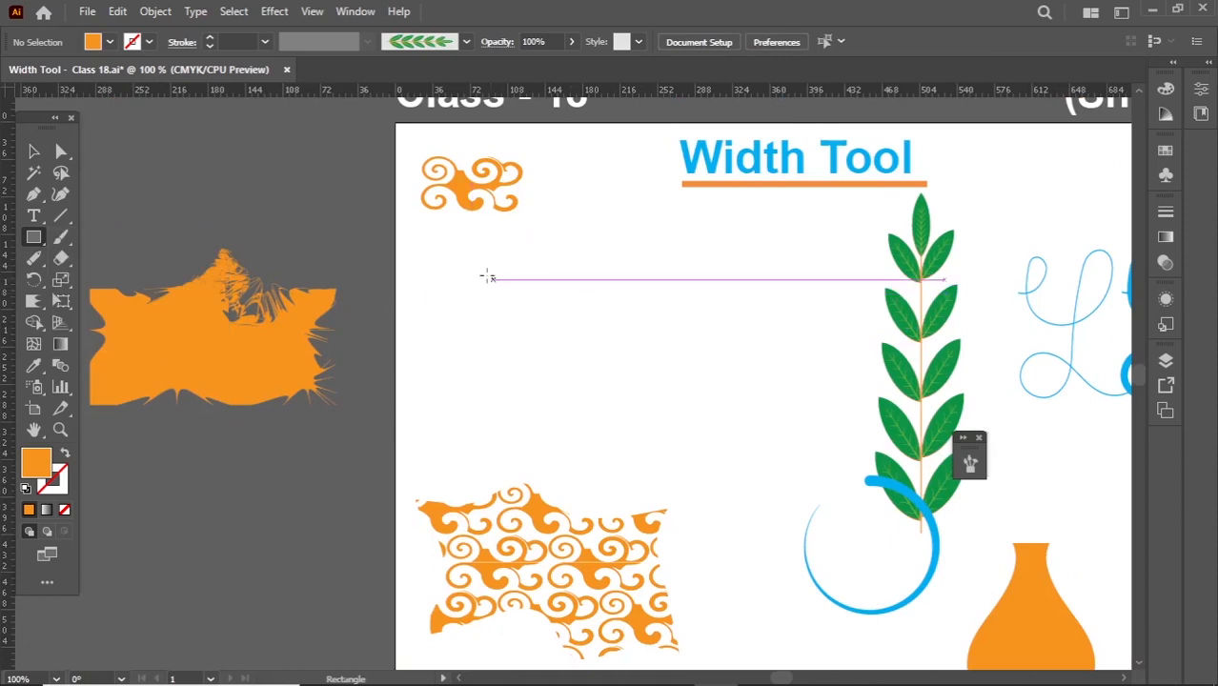
pyautogui.moveTo(487, 274); pyautogui.dragTo(743, 395)
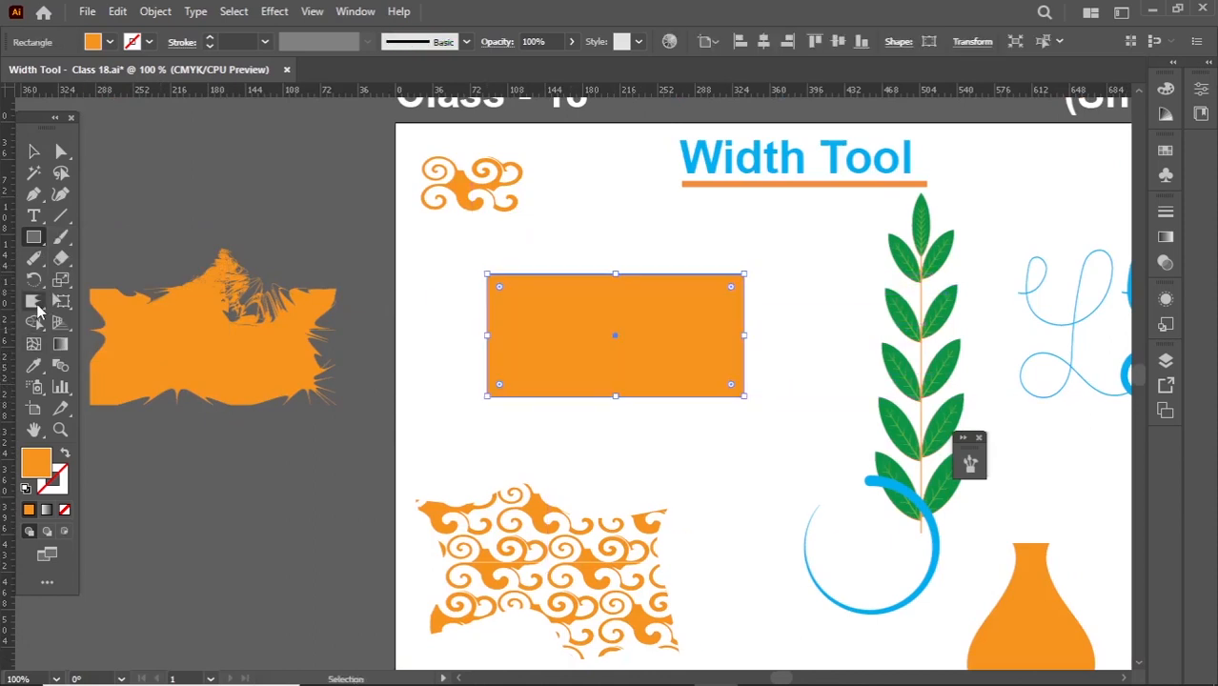
# - Distort the new rectangle's edges into outward spikes with the Crystallize Tool
pyautogui.click(34, 301)
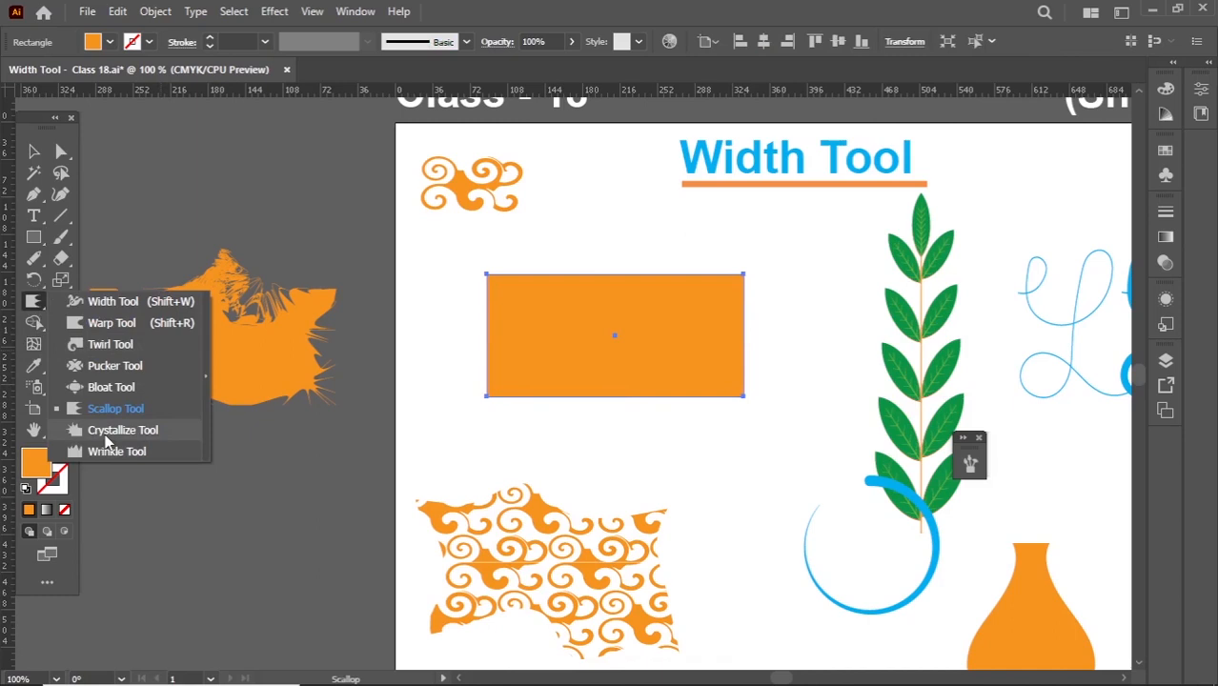
pyautogui.click(106, 441)
pyautogui.moveTo(525, 299); pyautogui.dragTo(520, 282)
pyautogui.moveTo(659, 279)
pyautogui.mouseDown()
pyautogui.moveTo(734, 347)
pyautogui.moveTo(687, 394)
pyautogui.moveTo(634, 417)
pyautogui.moveTo(532, 421)
pyautogui.moveTo(495, 374)
pyautogui.moveTo(428, 394)
pyautogui.mouseUp()
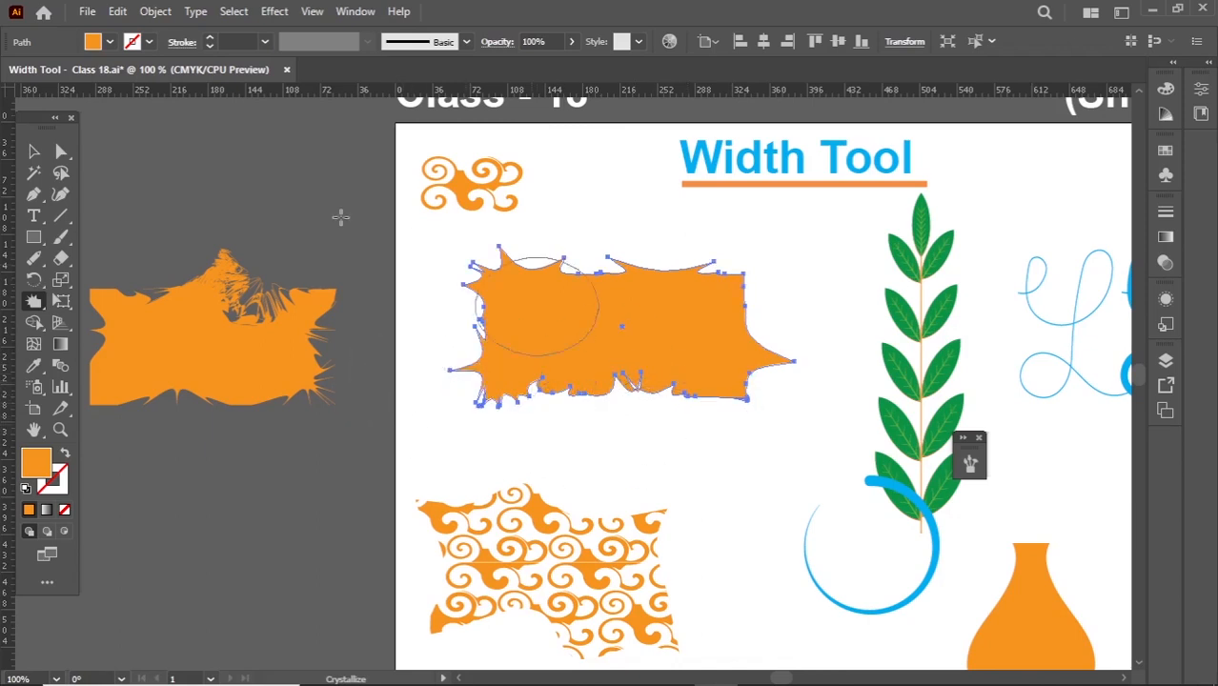
# - Delete the crystallized rectangle and draw an orange circle in its place with the Ellipse Tool
pyautogui.click(34, 151)
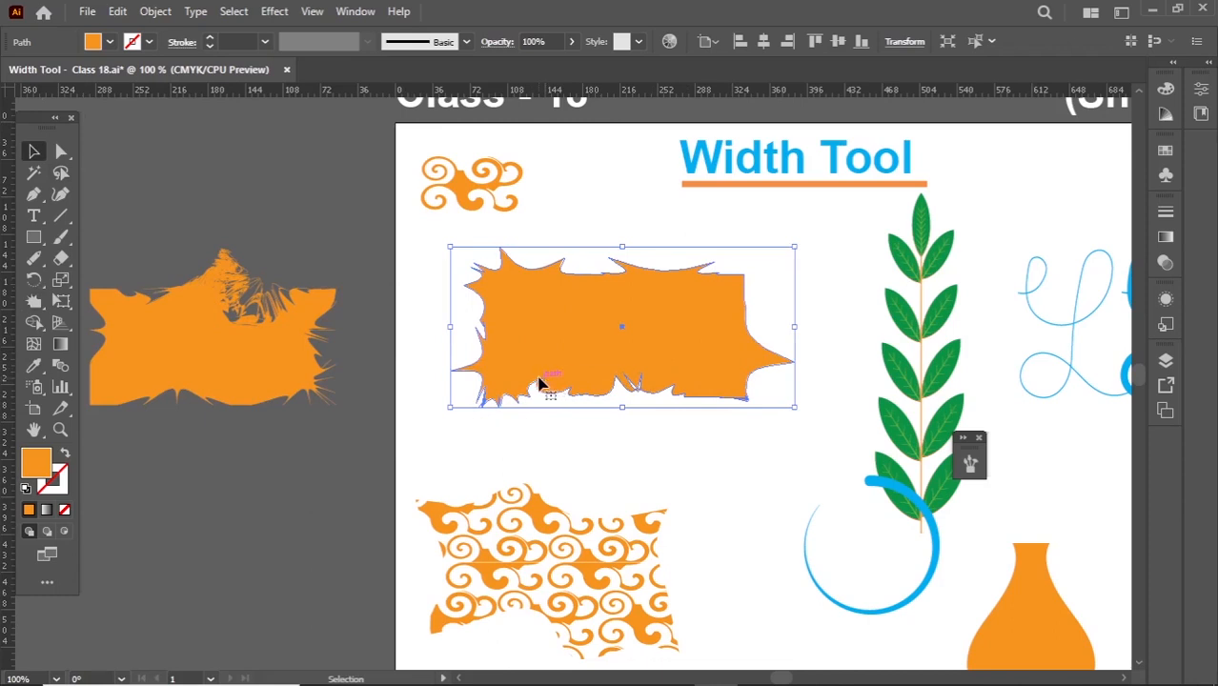
pyautogui.scroll(1, 539, 384)
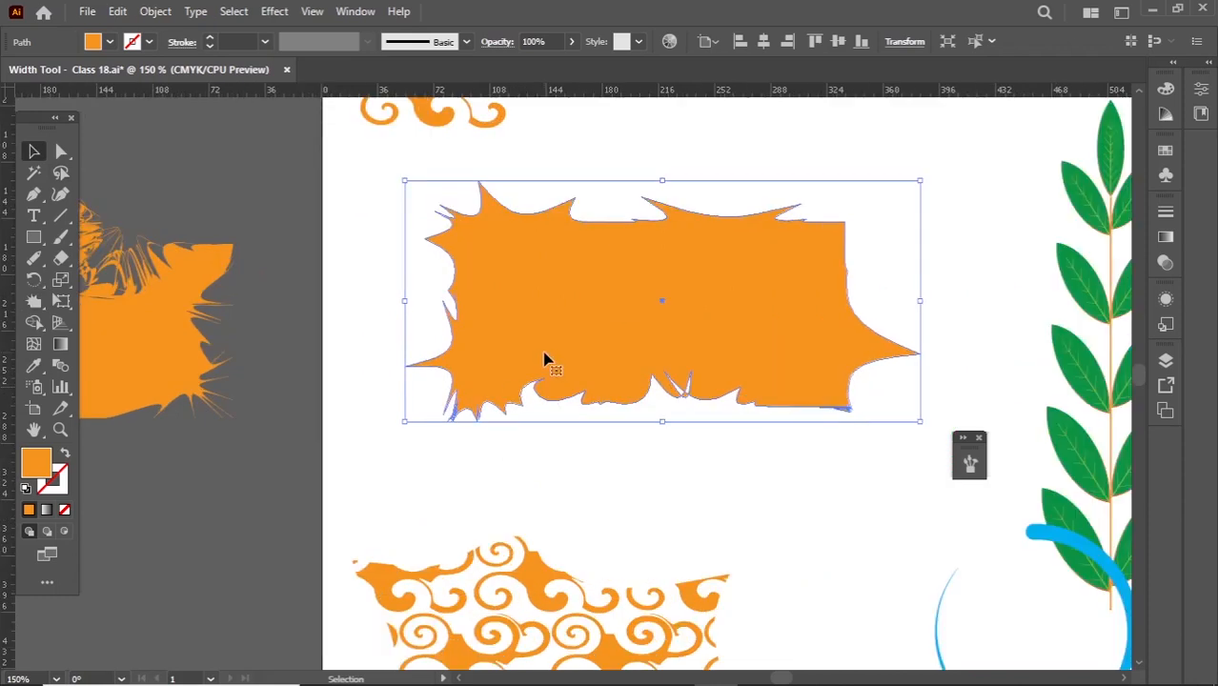
pyautogui.press('Delete')
pyautogui.press('l')
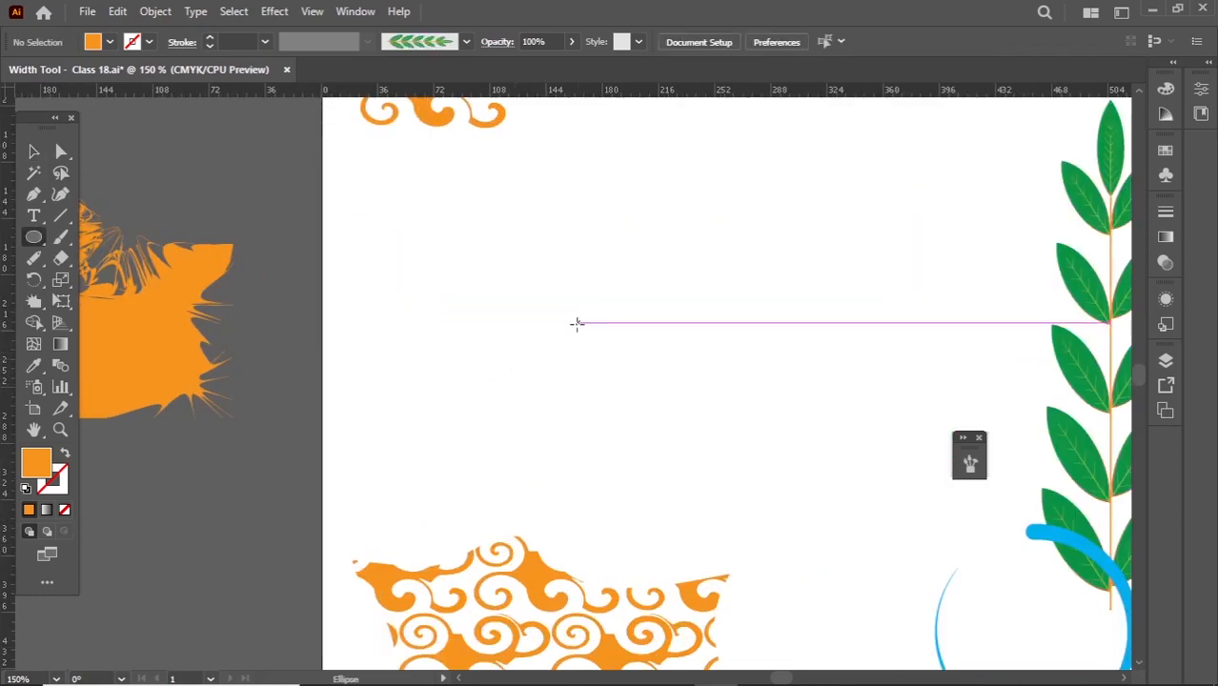
pyautogui.moveTo(577, 322); pyautogui.dragTo(617, 359)
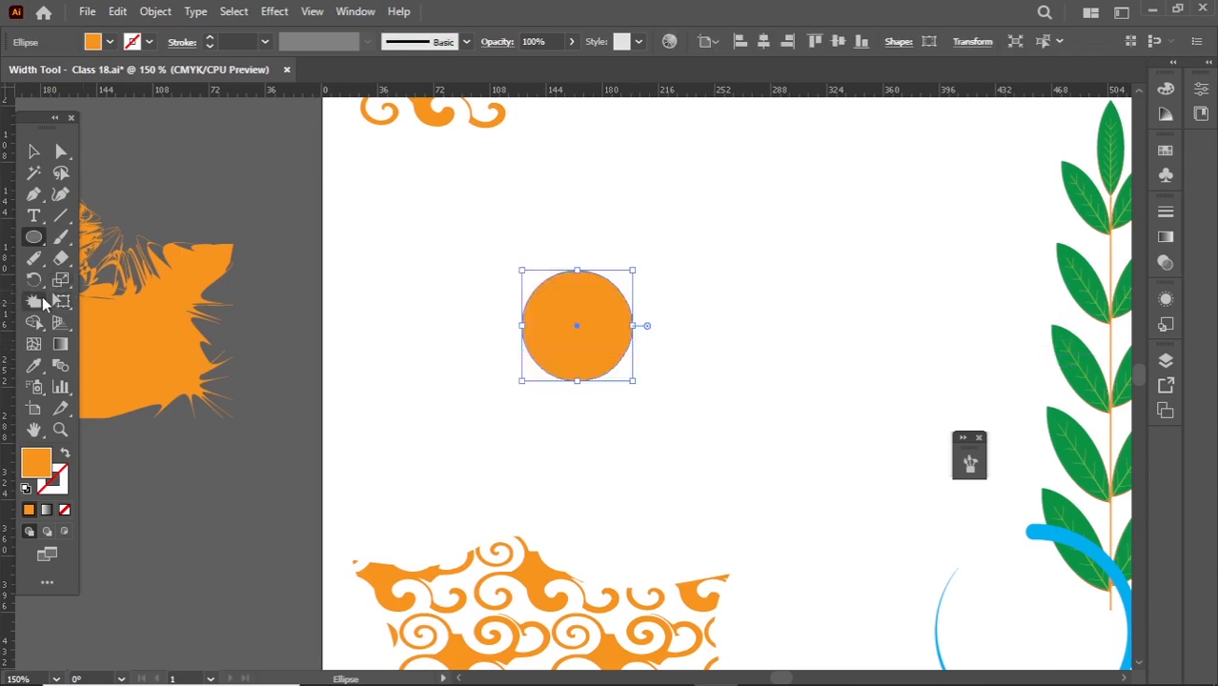
# - Turn the circle into a splat with spikes all around its outline using the Crystallize Tool
pyautogui.click(33, 301)
pyautogui.moveTo(468, 316); pyautogui.dragTo(550, 292)
pyautogui.moveTo(574, 352); pyautogui.dragTo(601, 365)
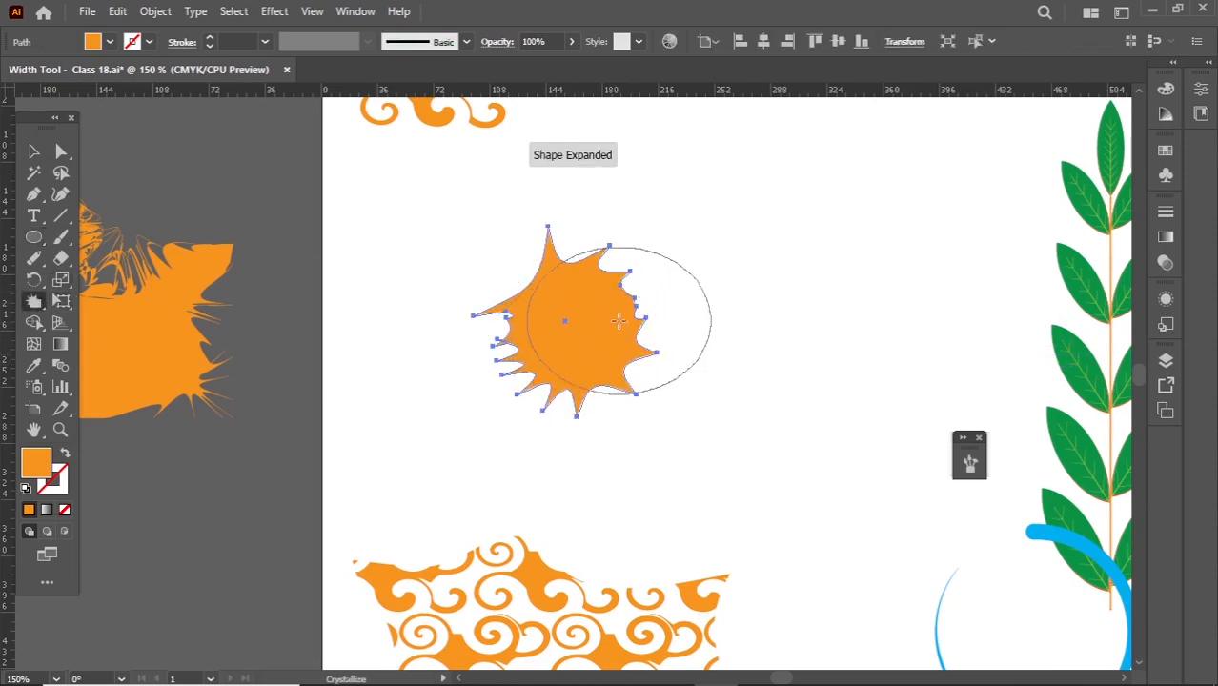
pyautogui.moveTo(621, 320); pyautogui.dragTo(618, 315)
pyautogui.moveTo(574, 296)
pyautogui.mouseDown()
pyautogui.moveTo(529, 286)
pyautogui.moveTo(405, 362)
pyautogui.mouseUp()
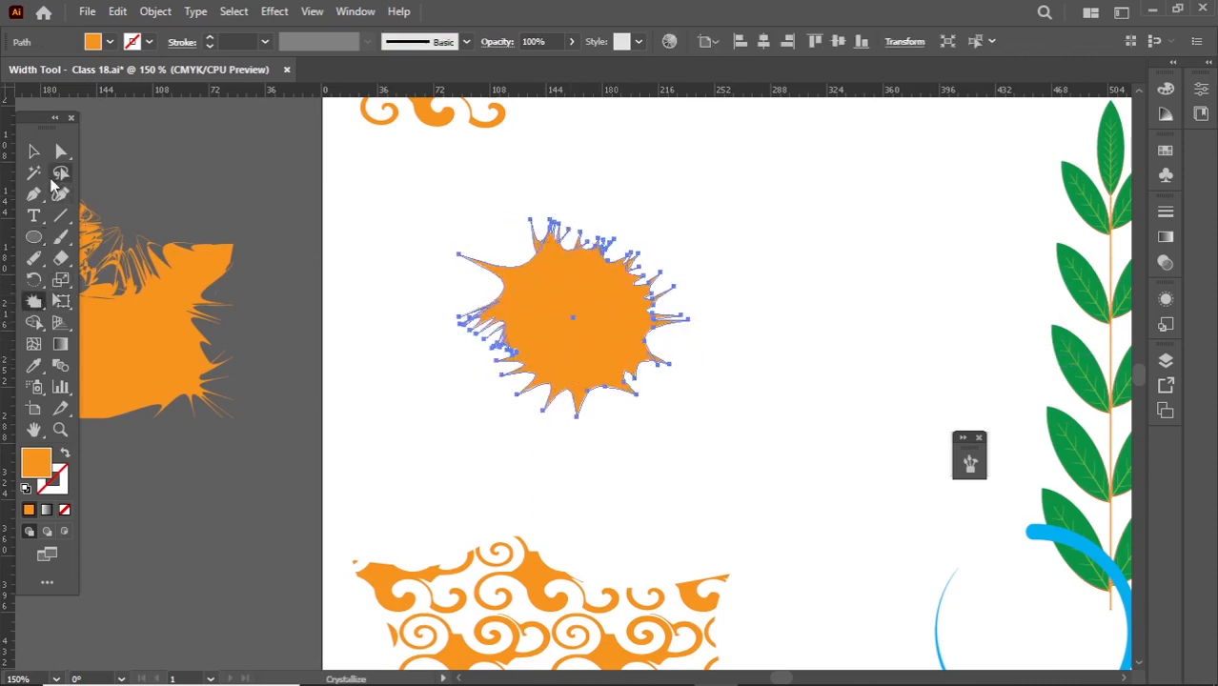
# - Change the spiky splat's fill to red and deselect it
pyautogui.click(34, 151)
pyautogui.click(110, 42)
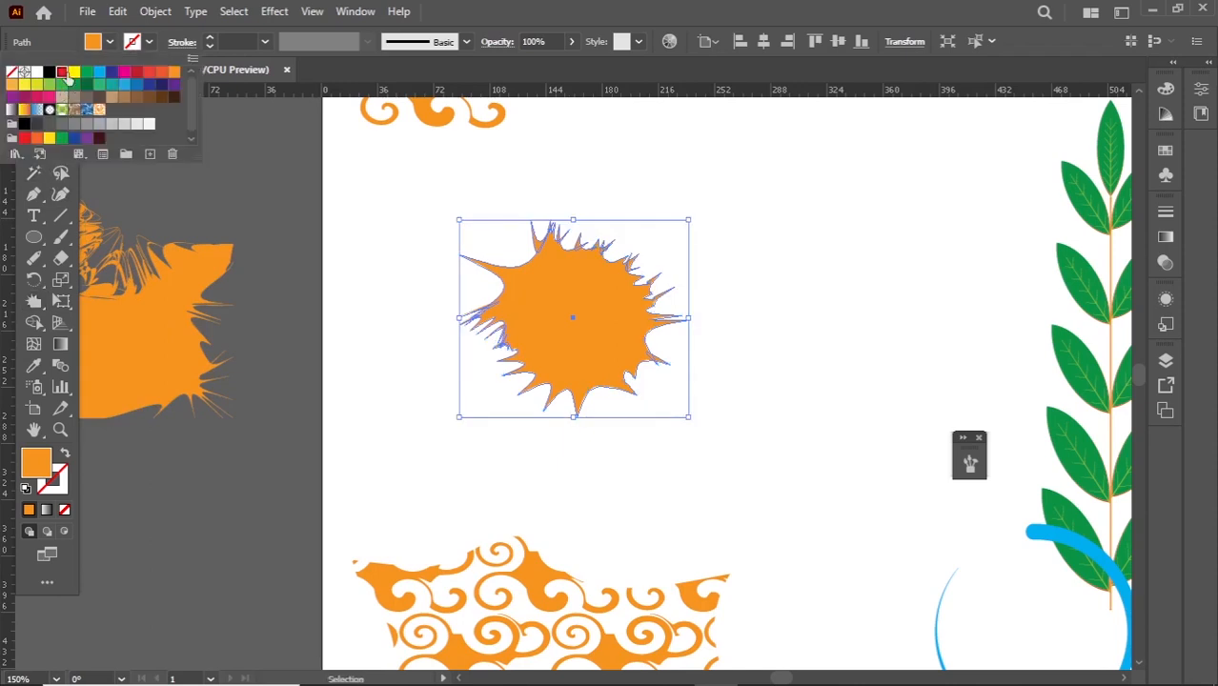
pyautogui.click(65, 75)
pyautogui.click(349, 252)
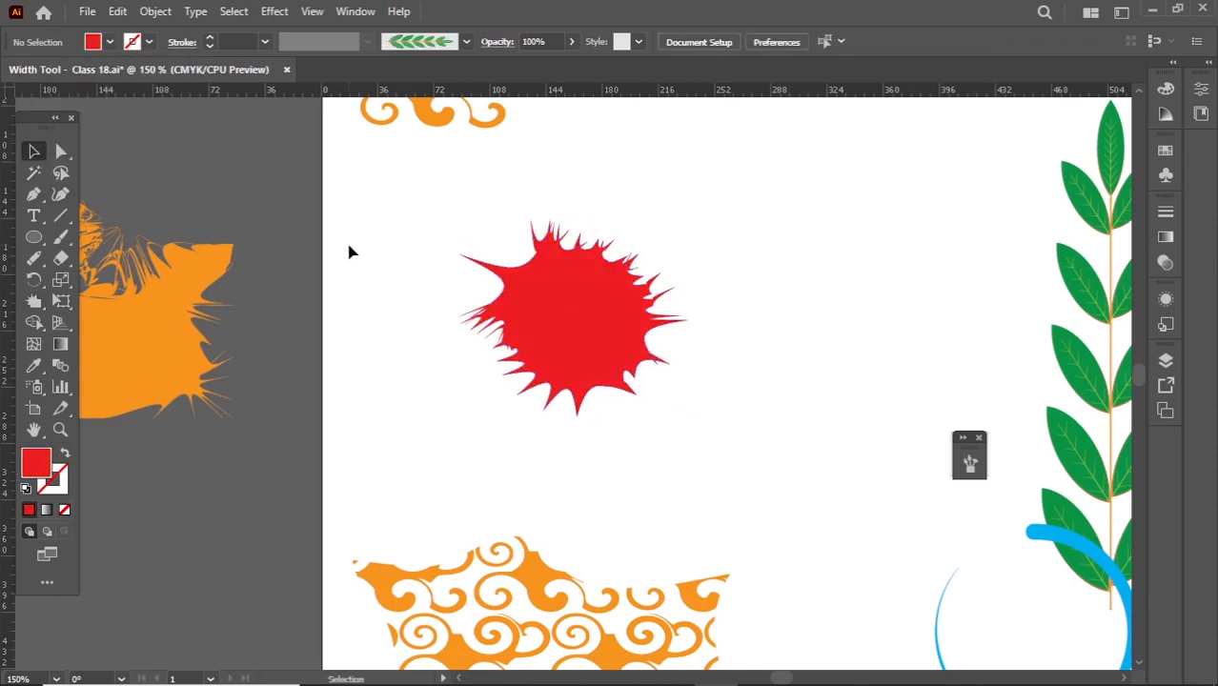
# - Scale the red splat down to a tiny motif about its centre and make a new pattern from it
pyautogui.click(559, 311)
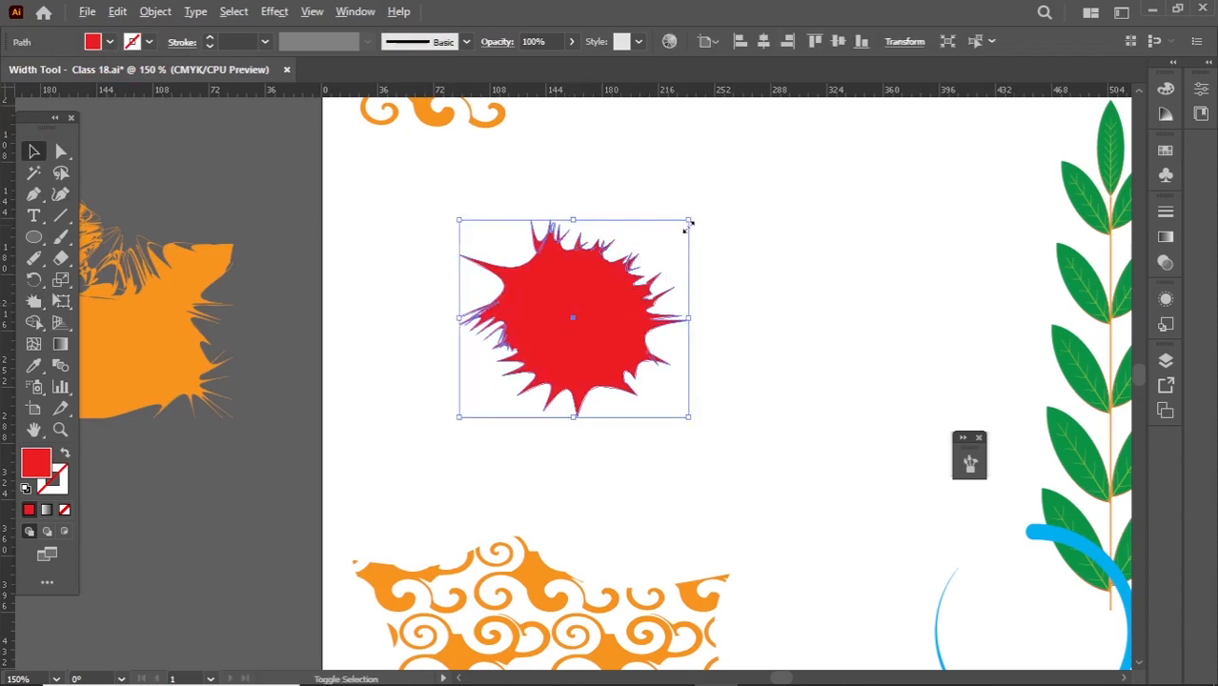
pyautogui.moveTo(688, 222); pyautogui.dragTo(648, 317)
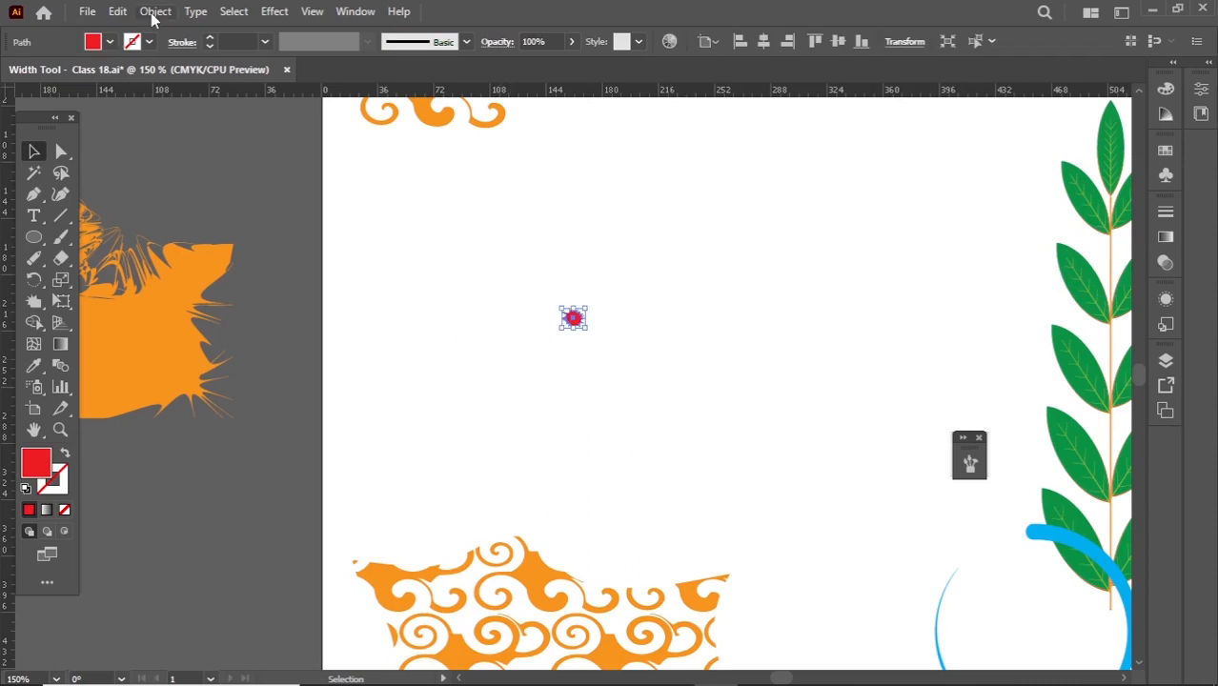
pyautogui.click(155, 11)
pyautogui.moveTo(417, 481)
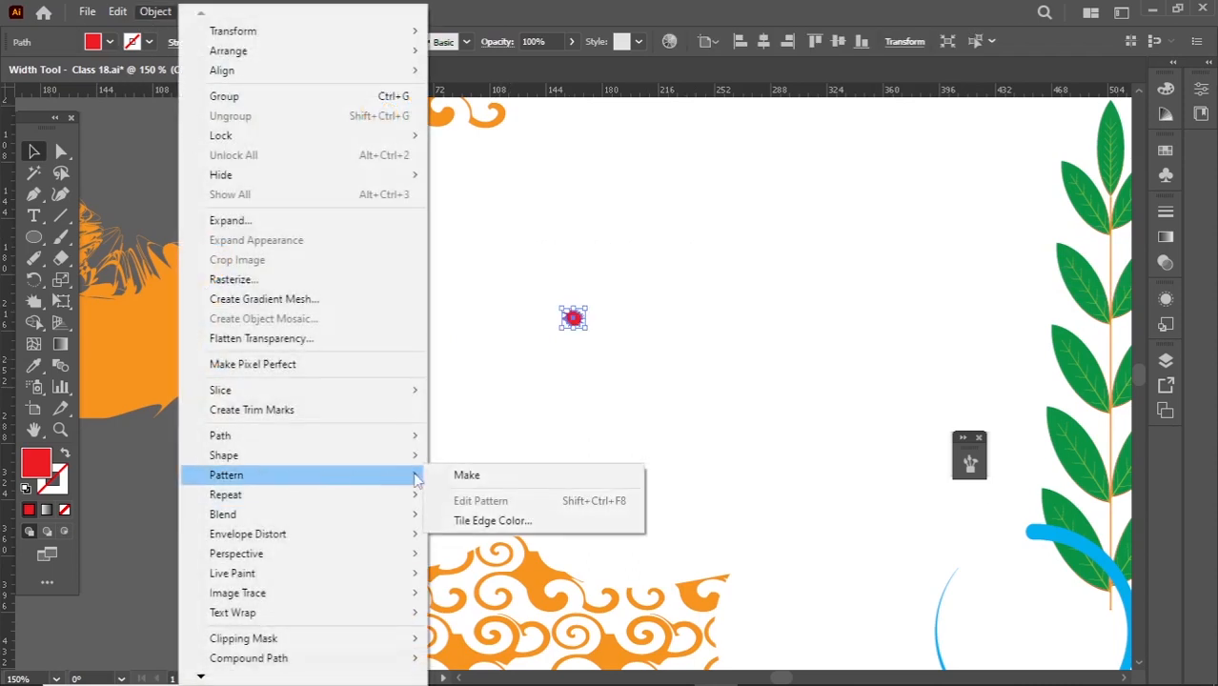
pyautogui.click(456, 475)
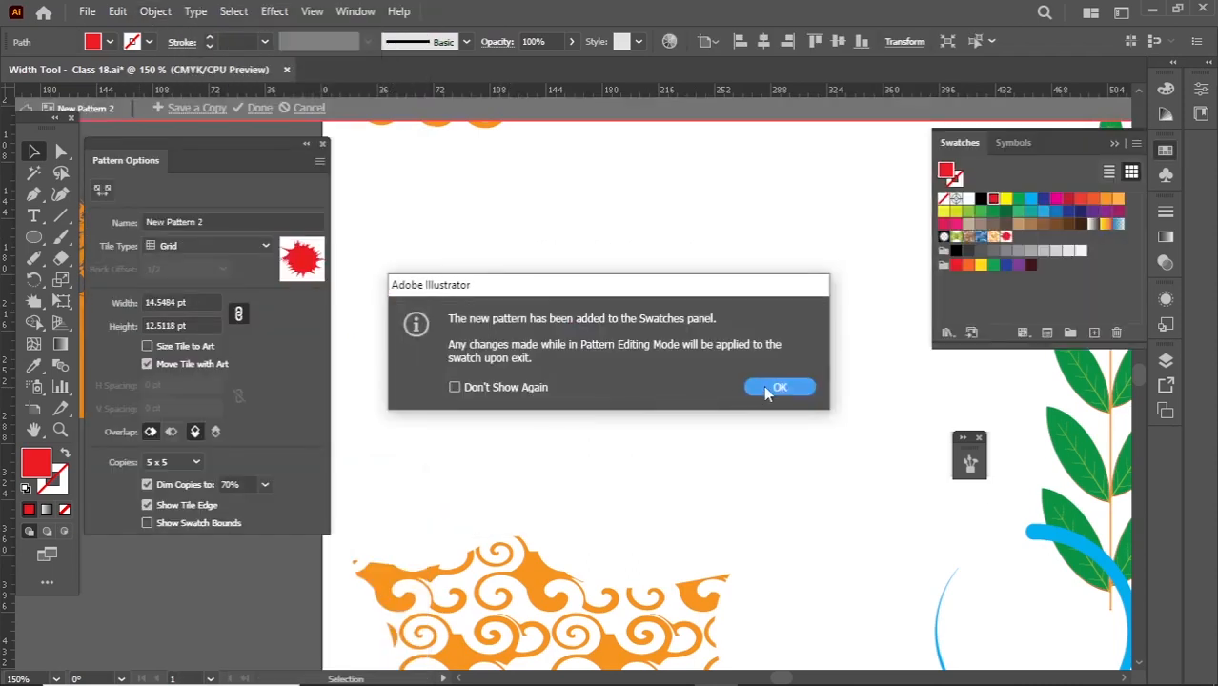
pyautogui.click(770, 389)
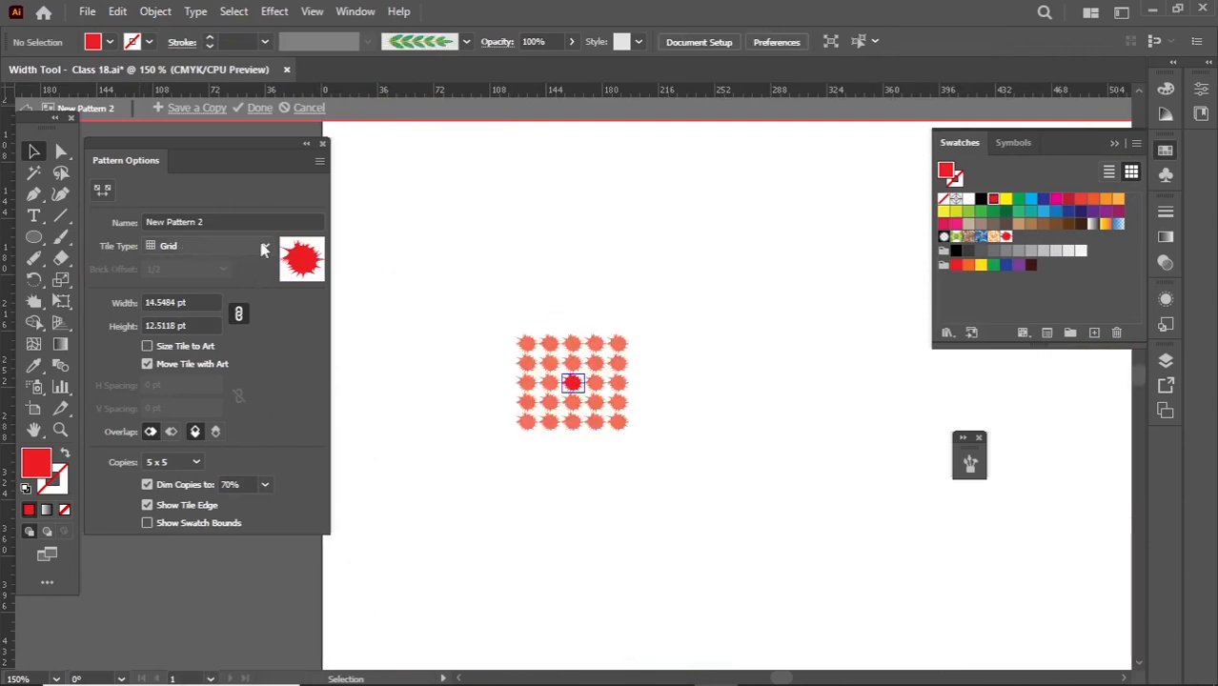
# - Set the splat pattern's tile width to 32 pt and tile type to Brick by Row, and finish editing the pattern
pyautogui.click(210, 303)
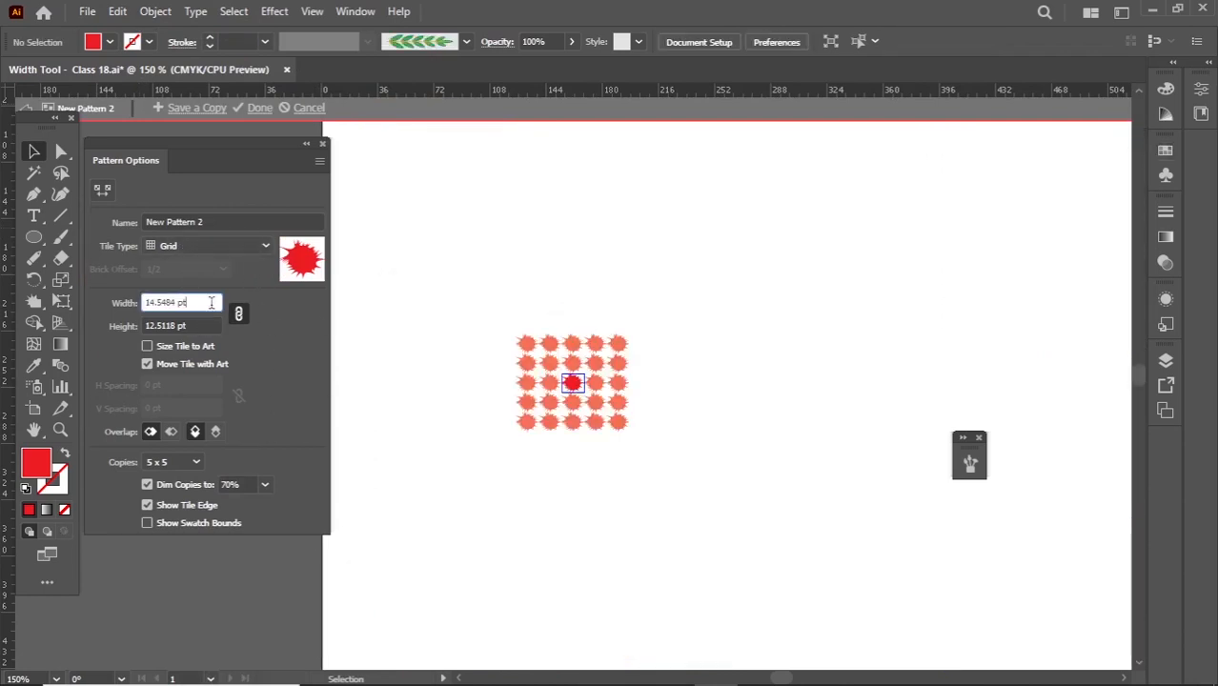
pyautogui.press('Up')
pyautogui.press('Up')
pyautogui.press('Up')
pyautogui.press('Up')
pyautogui.press('Up')
pyautogui.press('Up')
pyautogui.press('Up')
pyautogui.press('Up')
pyautogui.press('Up')
pyautogui.press('Up')
pyautogui.press('Up')
pyautogui.press('Up')
pyautogui.press('Up')
pyautogui.press('Up')
pyautogui.press('Up')
pyautogui.press('Up')
pyautogui.press('Up')
pyautogui.press('Up')
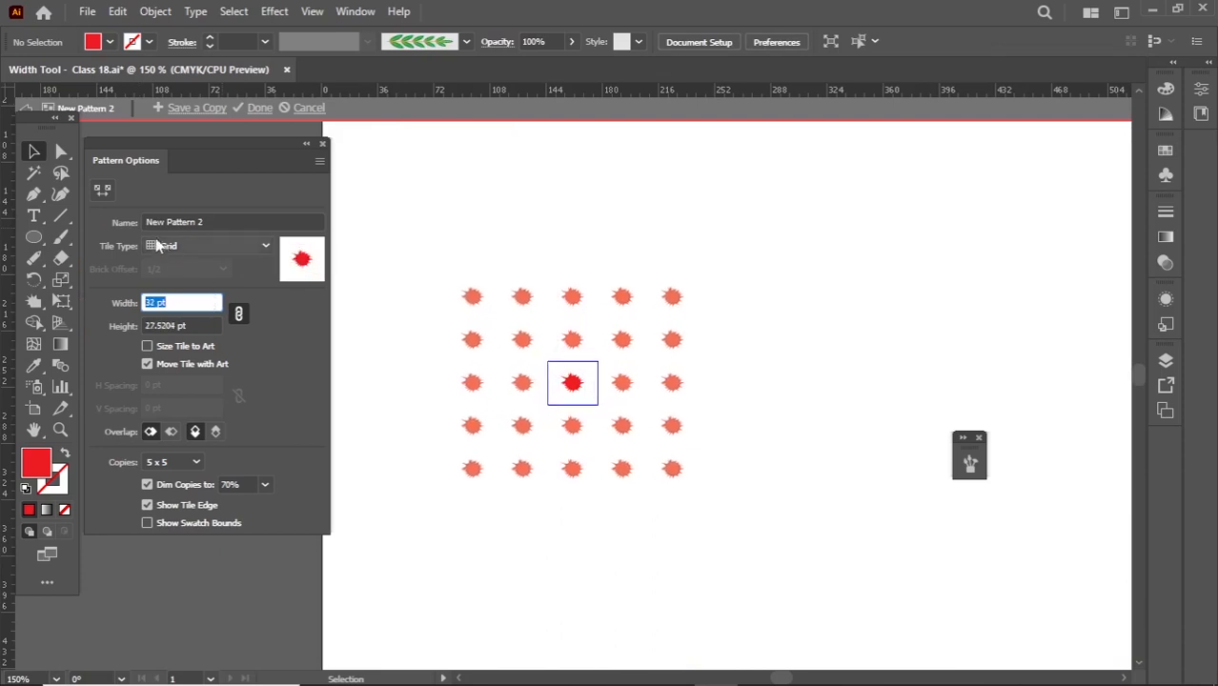
pyautogui.click(191, 248)
pyautogui.click(193, 284)
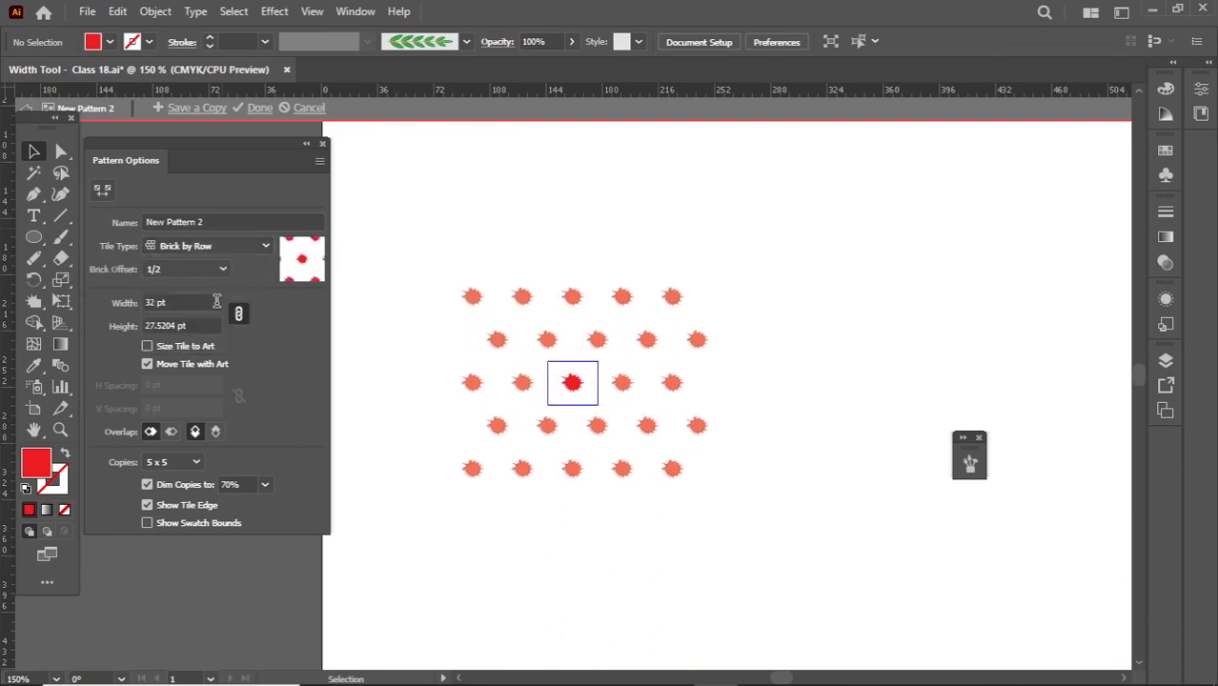
pyautogui.click(257, 108)
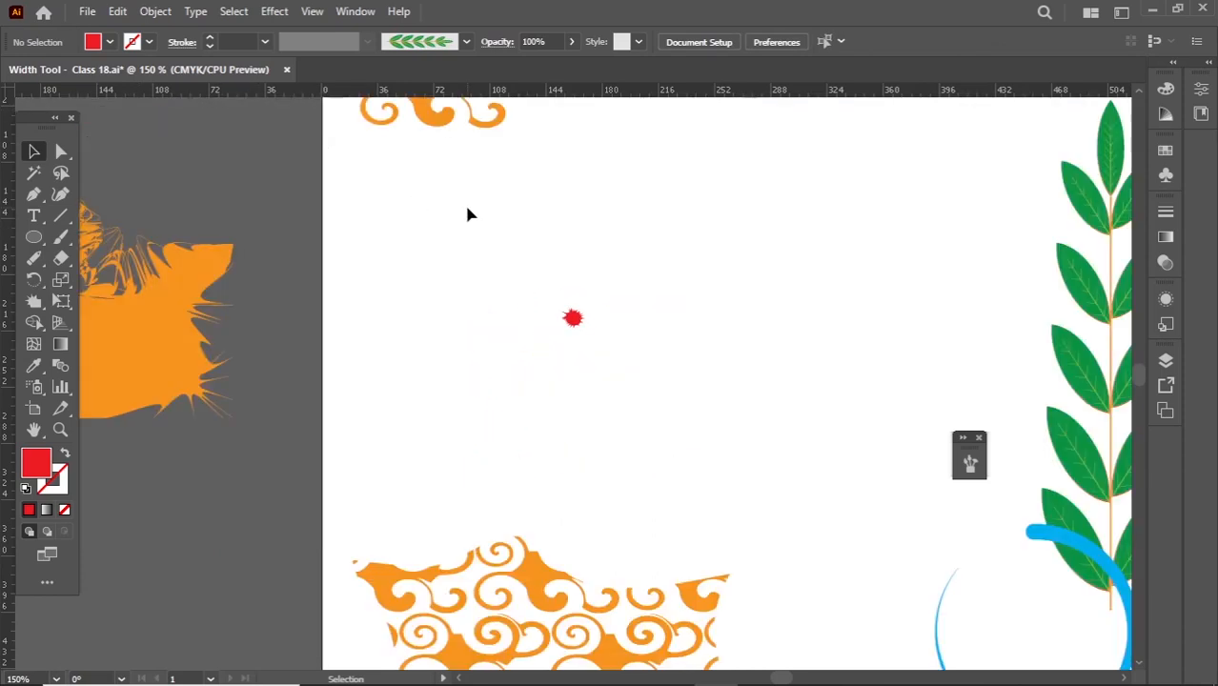
# - Move the small red splat aside and draw a rectangle next to it in the empty area above the orange swirl-patterned shape
pyautogui.moveTo(571, 321); pyautogui.dragTo(413, 378)
pyautogui.moveTo(40, 240); pyautogui.dragTo(100, 238)
pyautogui.moveTo(481, 215); pyautogui.dragTo(788, 408)
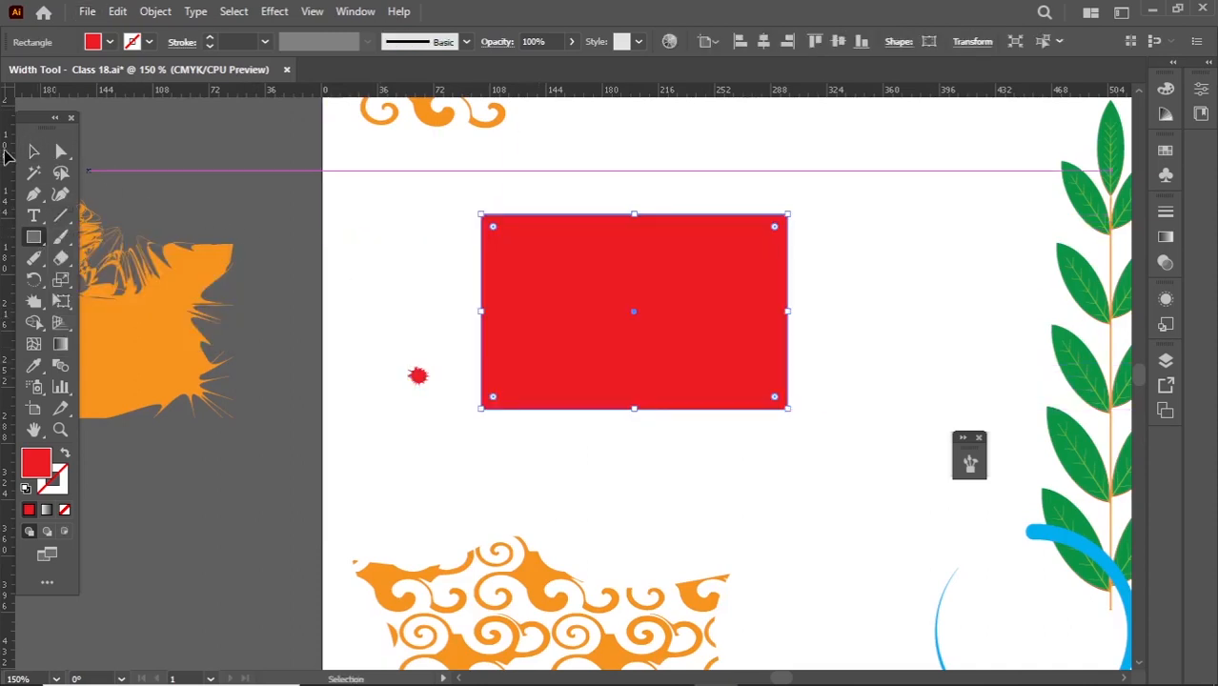
# - Fill the red rectangle with the new red splat pattern swatch and deselect it
pyautogui.click(34, 151)
pyautogui.click(111, 48)
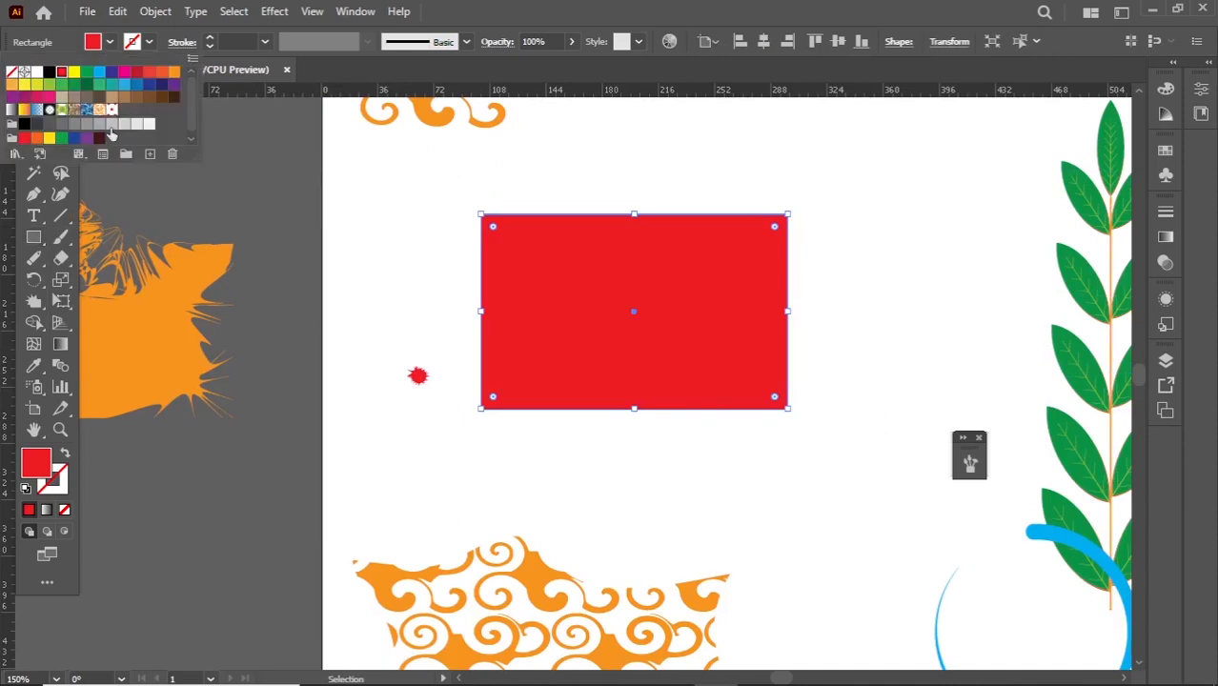
pyautogui.click(113, 124)
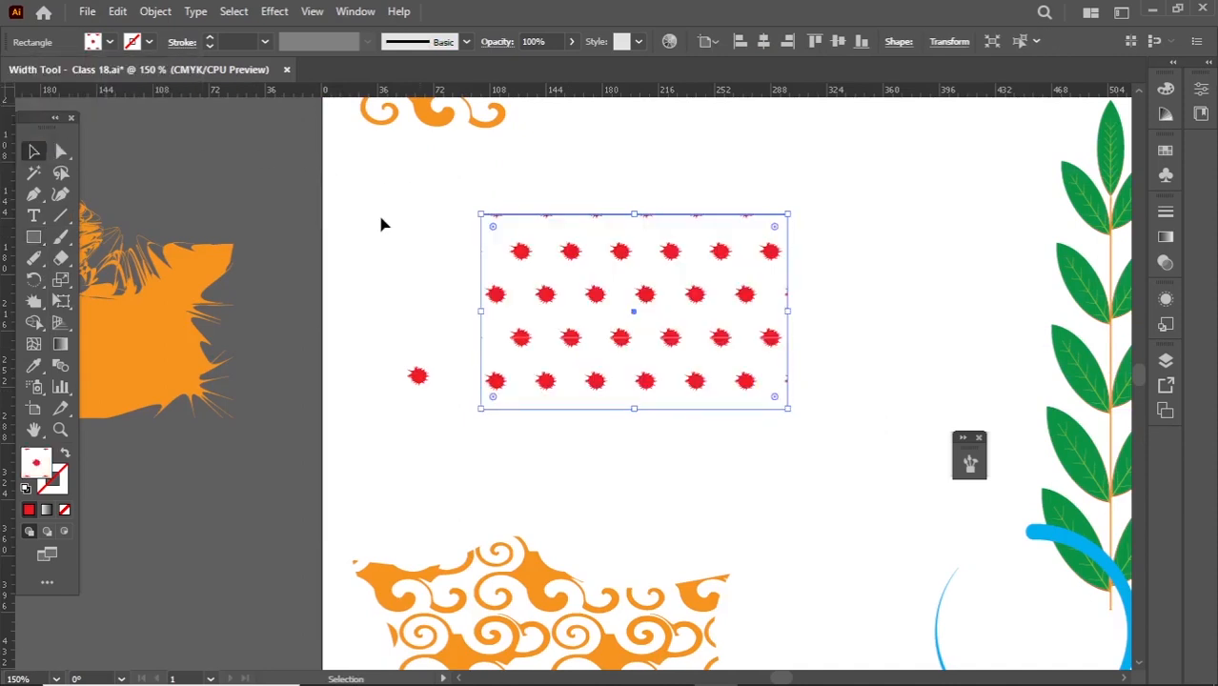
pyautogui.click(380, 224)
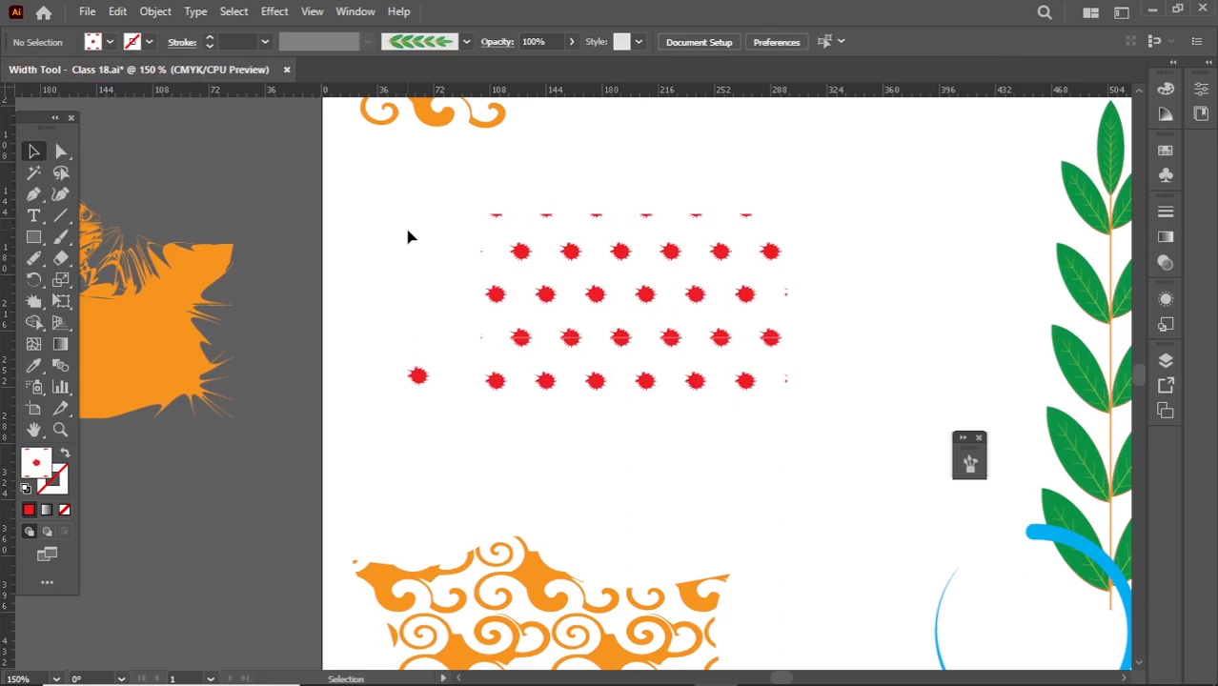
# - Move the patterned rectangle and round all its corners to a radius of about 24 pt
pyautogui.moveTo(595, 348); pyautogui.dragTo(576, 388)
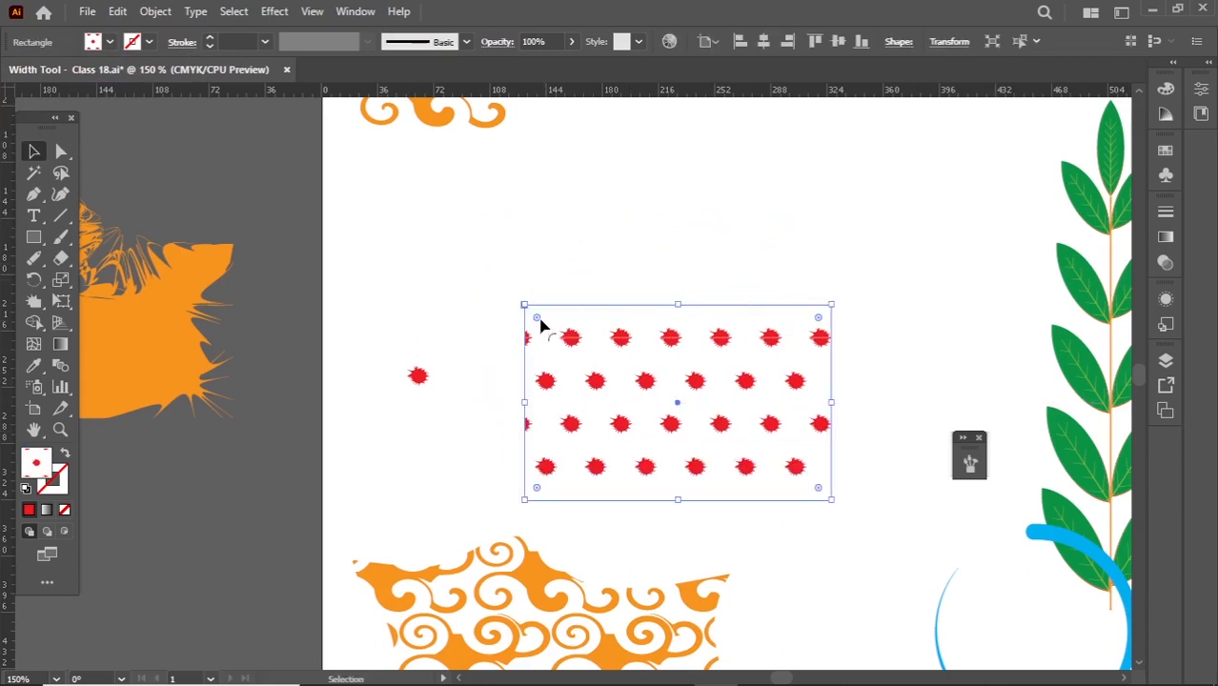
pyautogui.moveTo(537, 319); pyautogui.dragTo(596, 364)
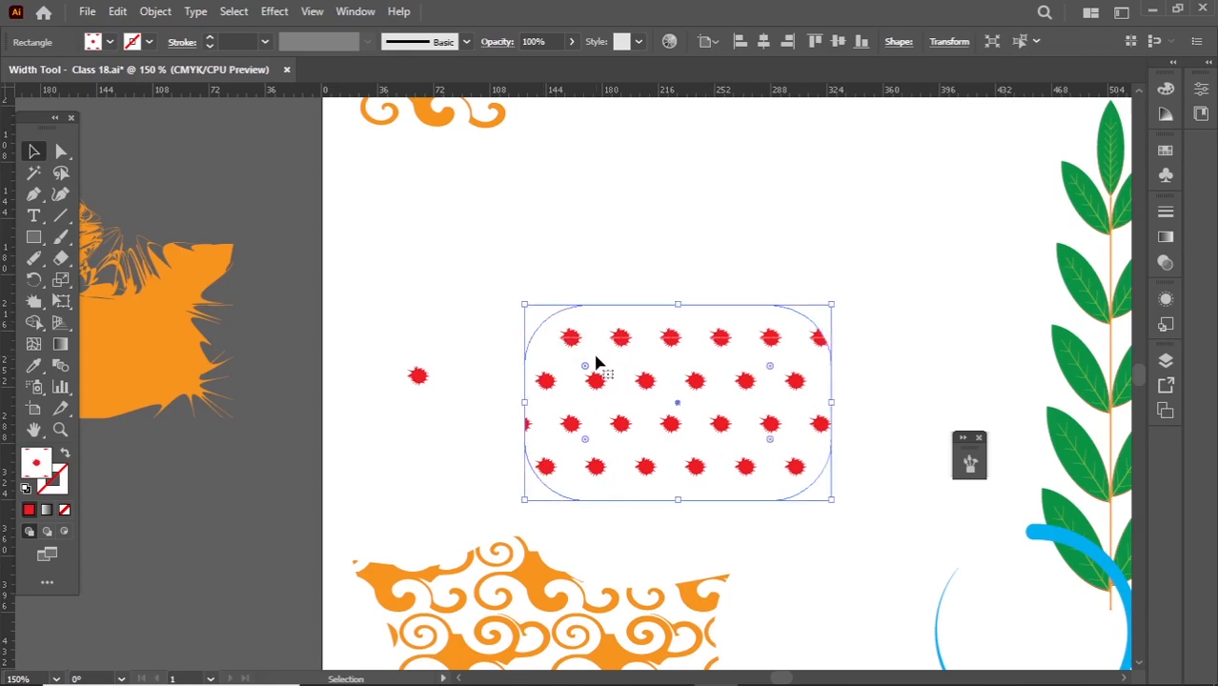
pyautogui.click(576, 264)
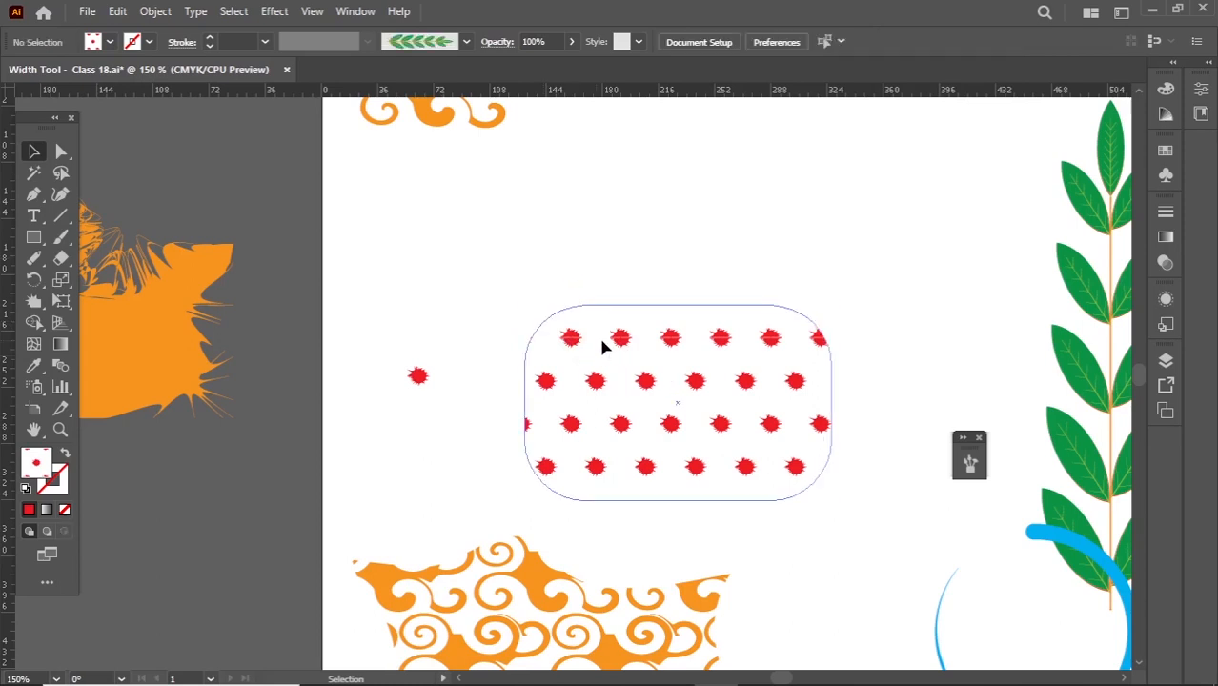
pyautogui.click(558, 329)
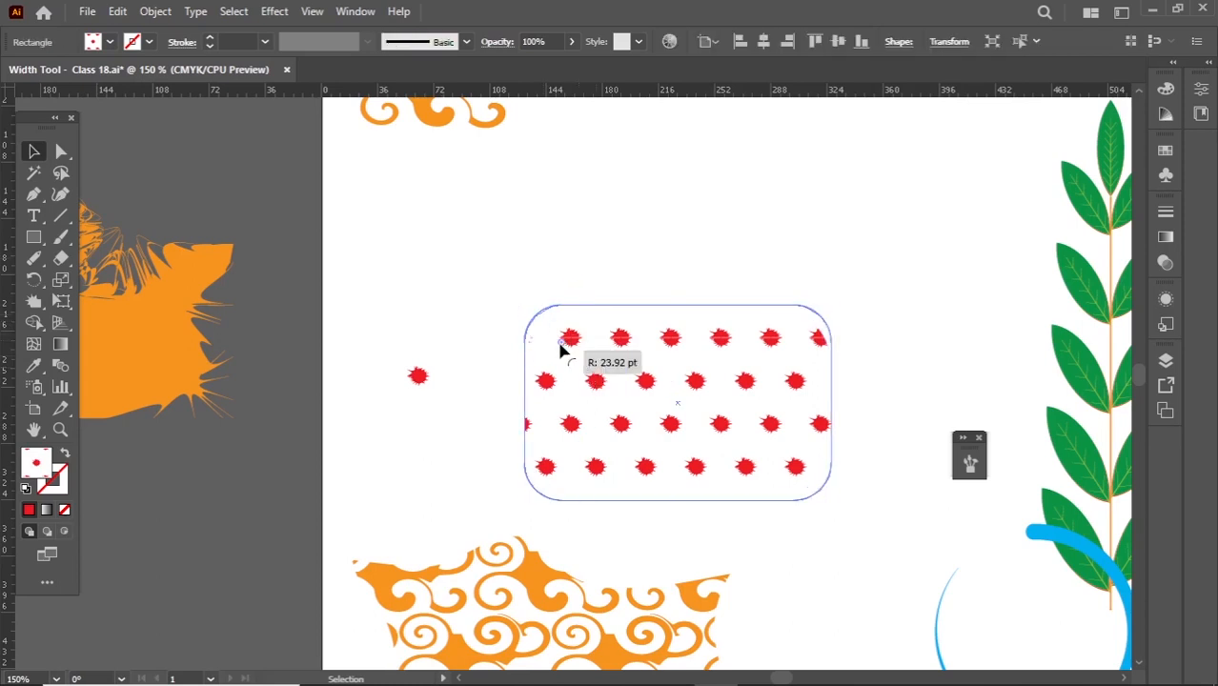
pyautogui.moveTo(559, 344); pyautogui.dragTo(559, 344)
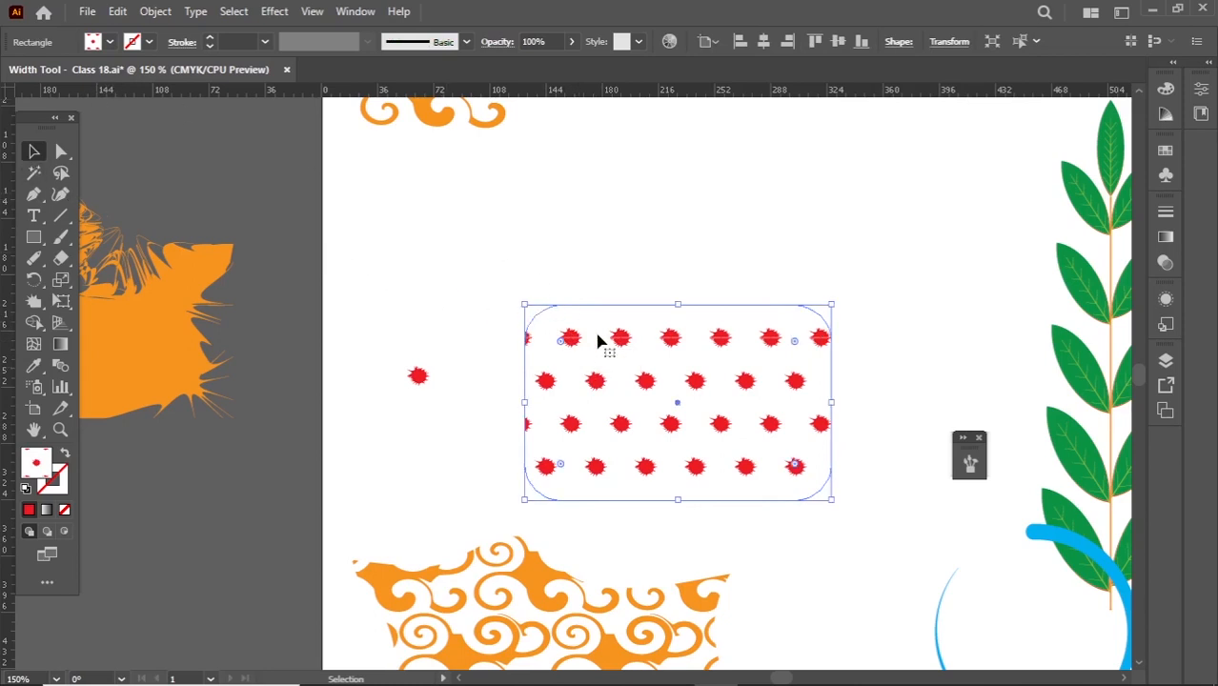
# - Place the rounded splat-pattern rectangle over the blue vase, and delete it again
pyautogui.scroll(-2, 611, 350)
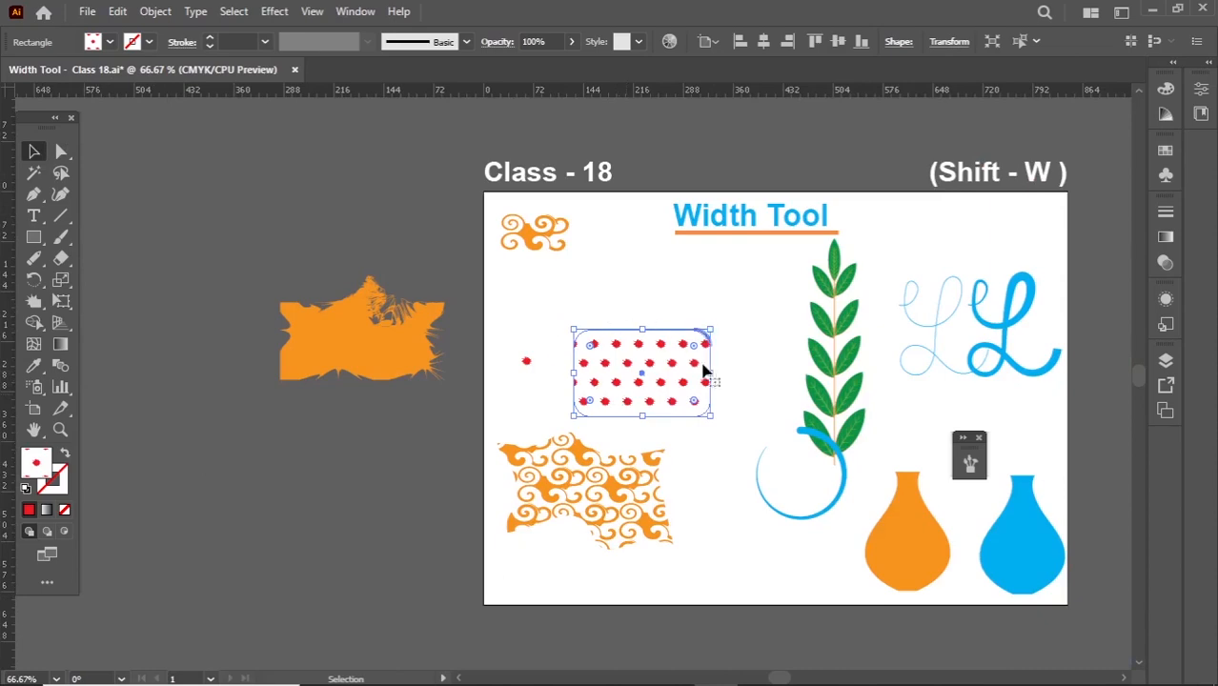
pyautogui.moveTo(710, 400); pyautogui.dragTo(1053, 550)
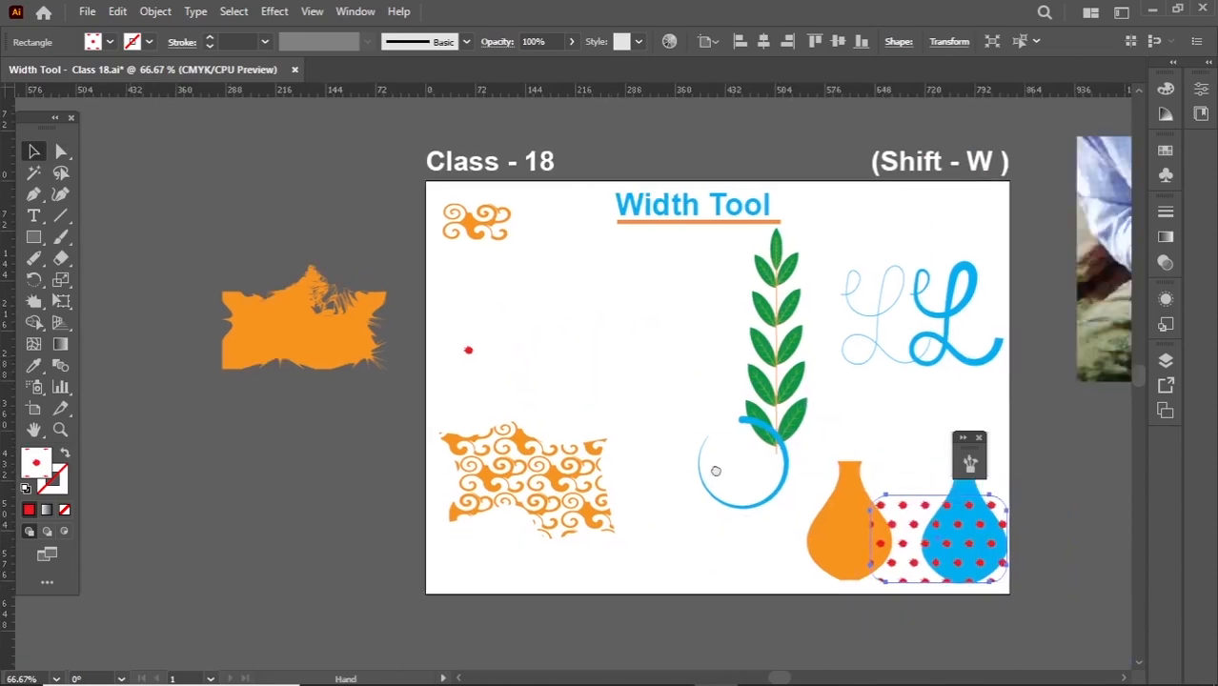
pyautogui.moveTo(716, 471); pyautogui.dragTo(607, 439)
pyautogui.scroll(2, 607, 466)
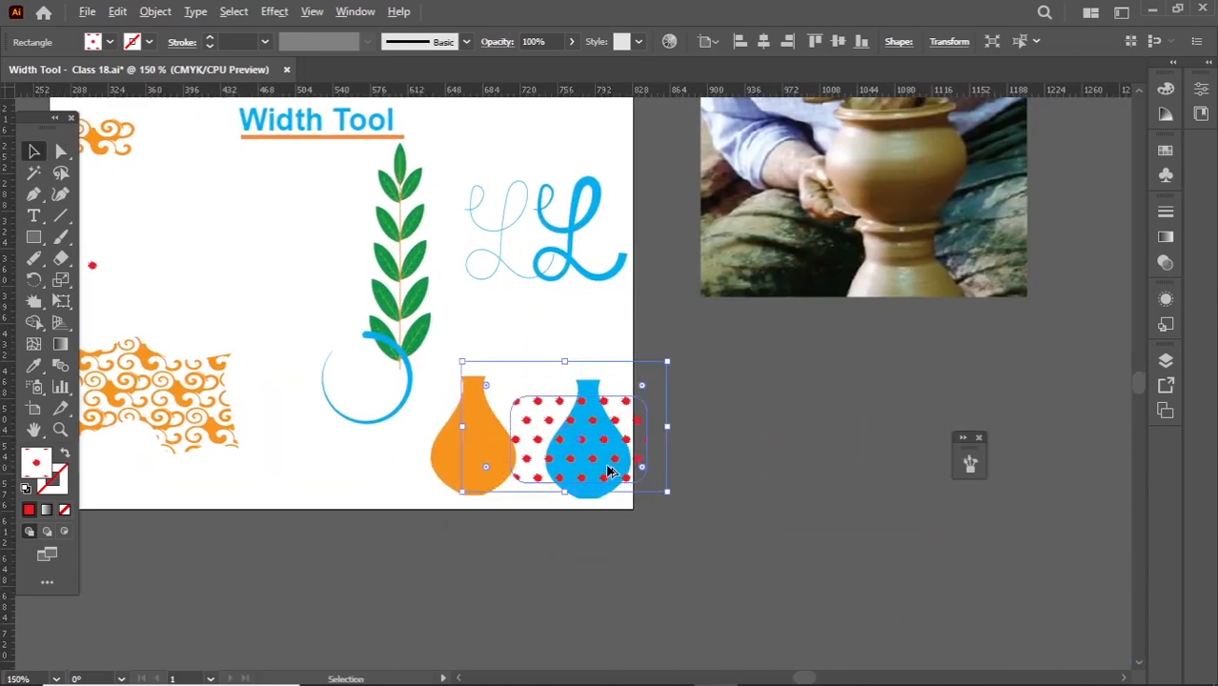
pyautogui.scroll(2, 610, 471)
pyautogui.press('Delete')
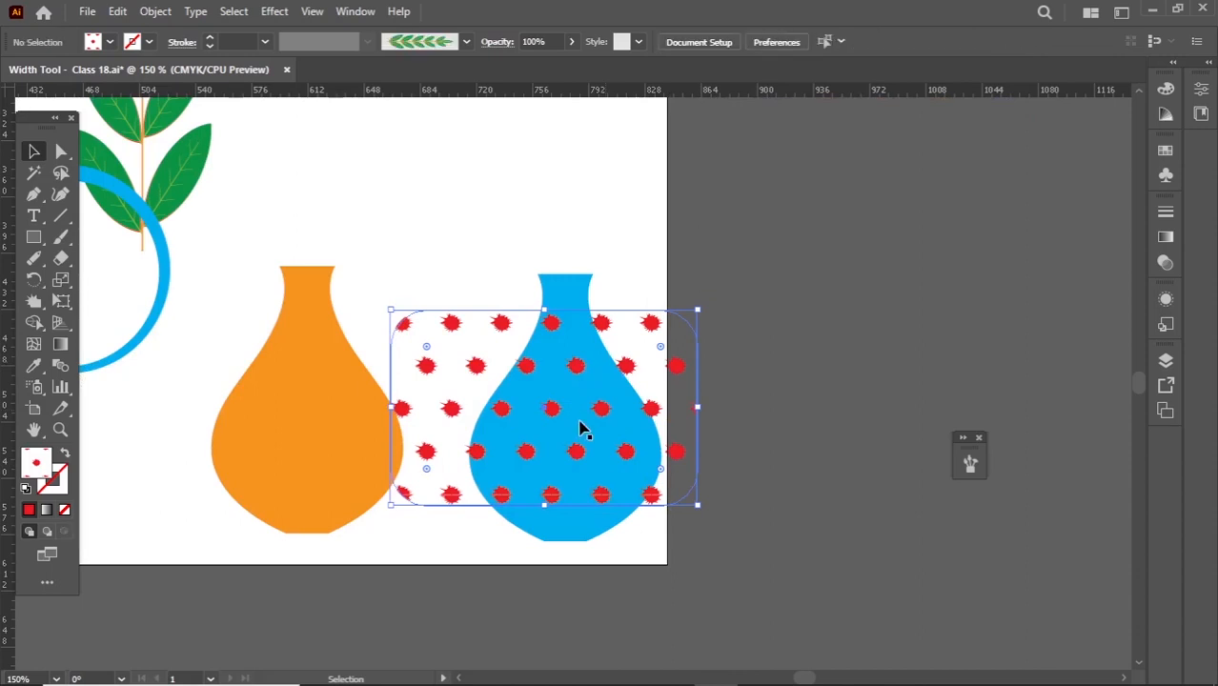
# - Move the blue vase up and overlay it with an in-place copy filled with the red splat pattern
pyautogui.click(563, 469)
pyautogui.moveTo(563, 469); pyautogui.dragTo(538, 404)
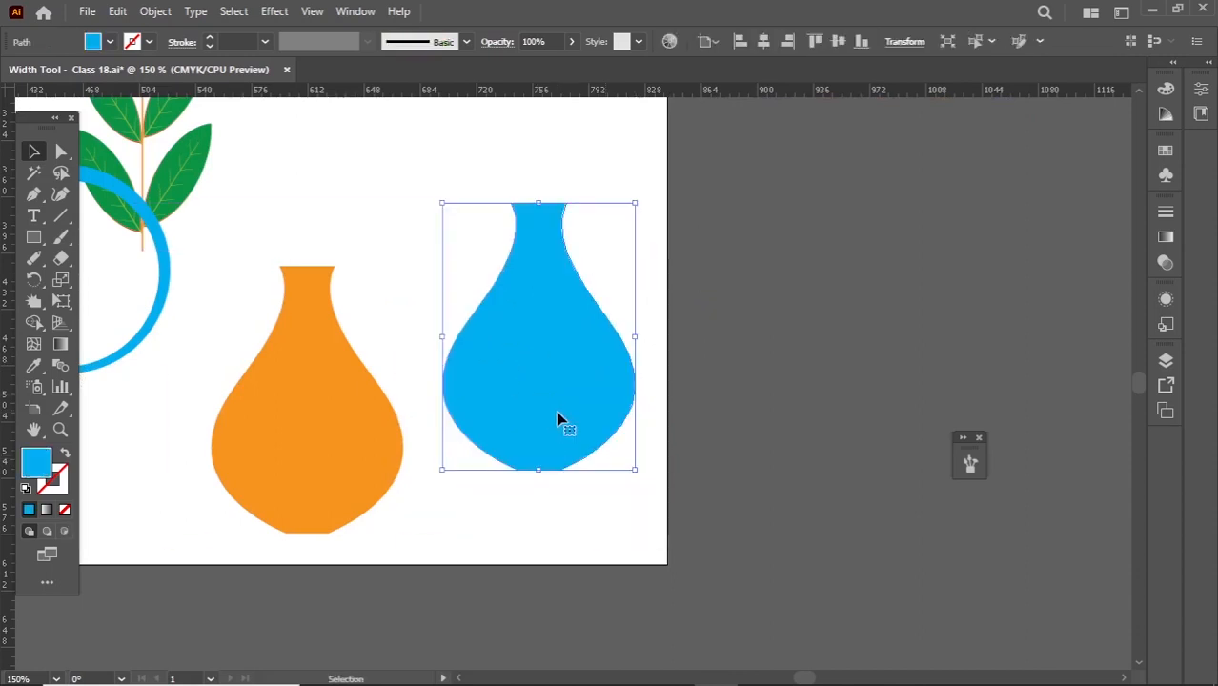
pyautogui.press('a')
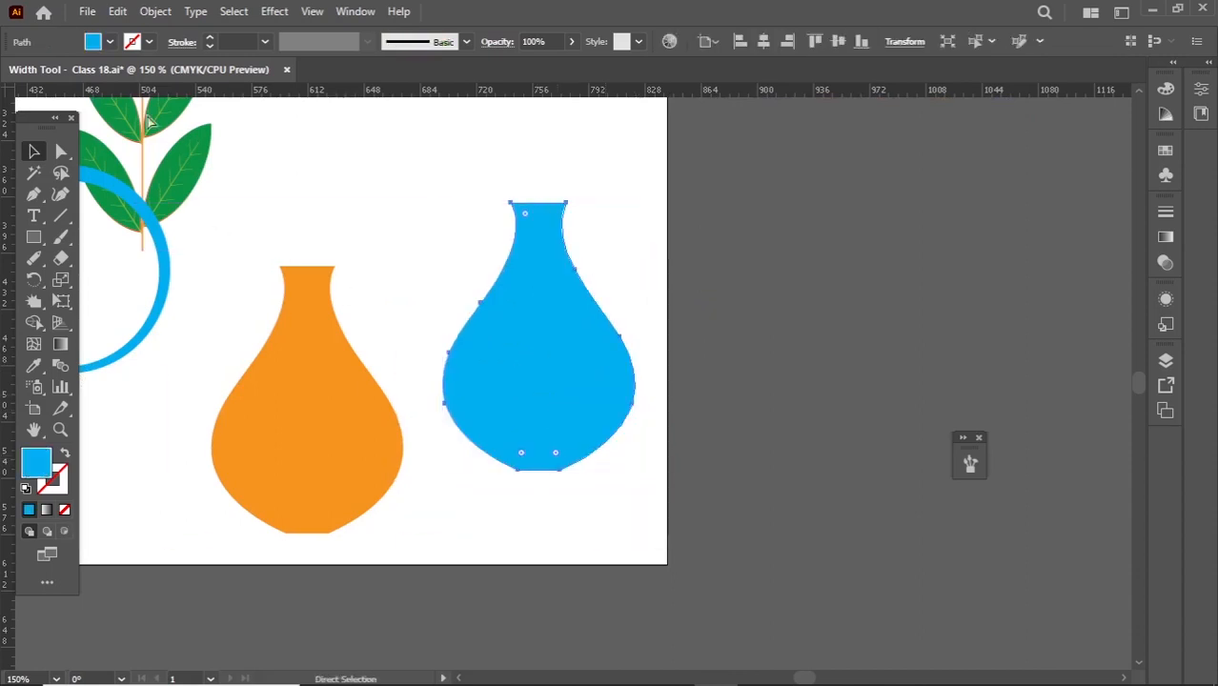
pyautogui.press('v')
pyautogui.click(110, 42)
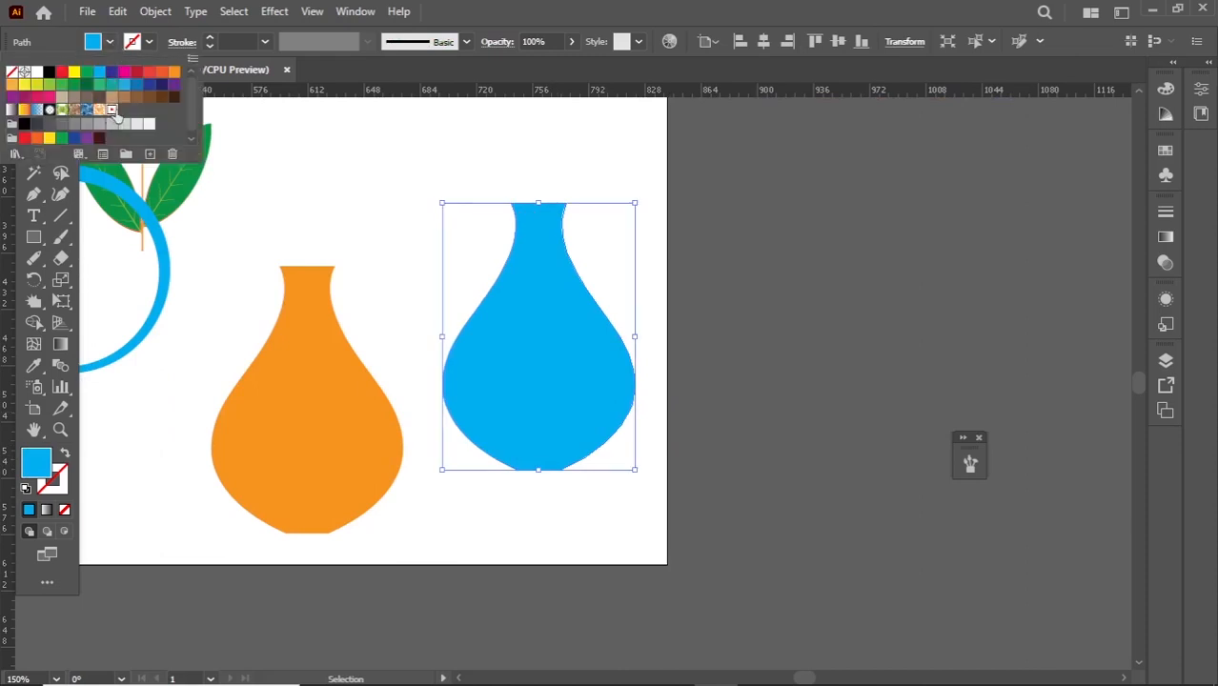
pyautogui.click(112, 108)
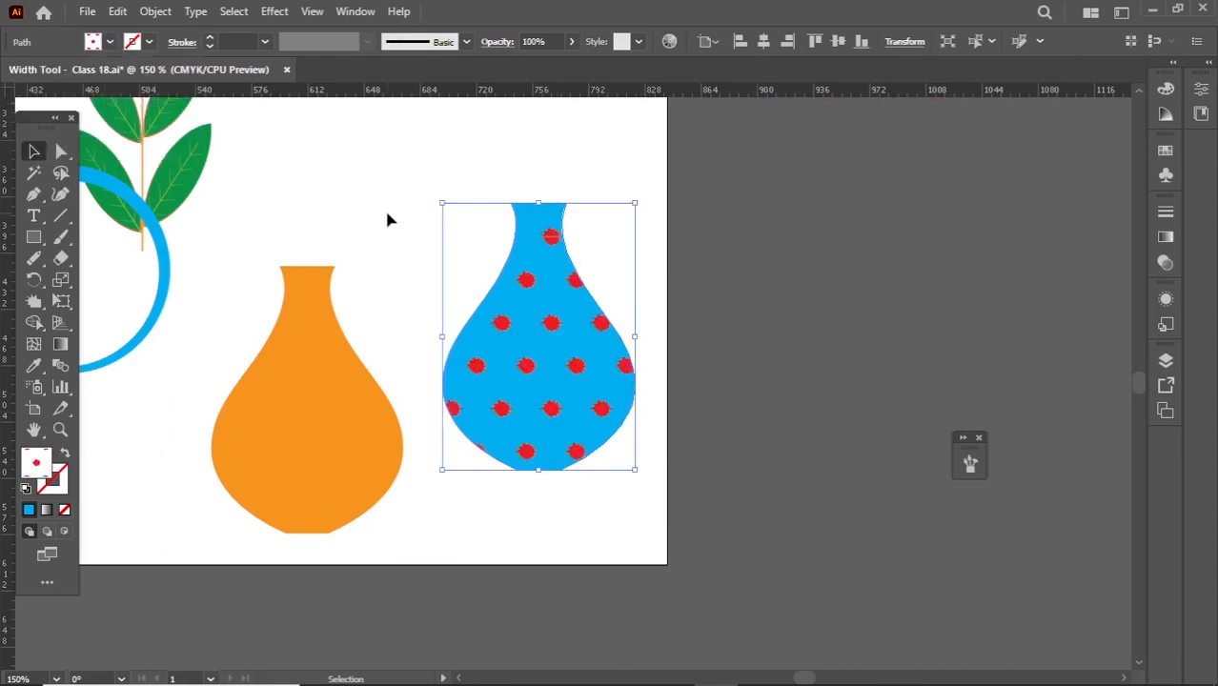
pyautogui.click(388, 220)
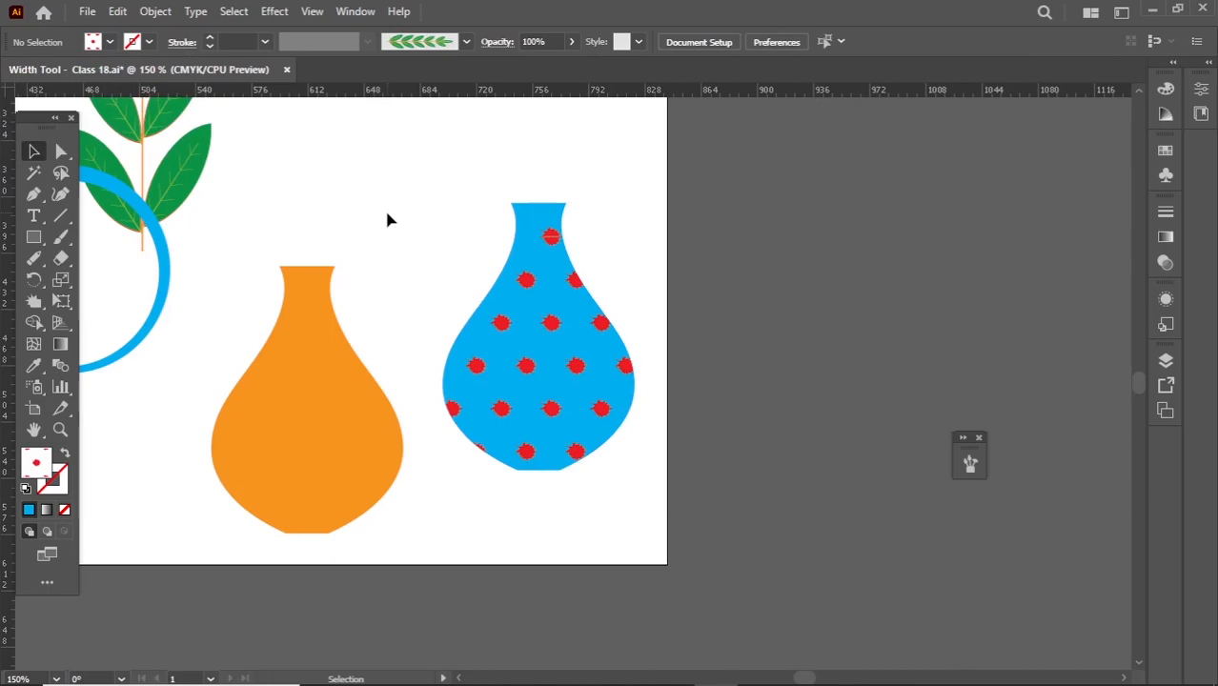
# - Draw a rectangle in the empty area between the small red splat and the leaf branch
pyautogui.scroll(-2, 333, 264)
pyautogui.moveTo(334, 265); pyautogui.dragTo(511, 410)
pyautogui.scroll(1, 265, 295)
pyautogui.moveTo(265, 294); pyautogui.dragTo(385, 337)
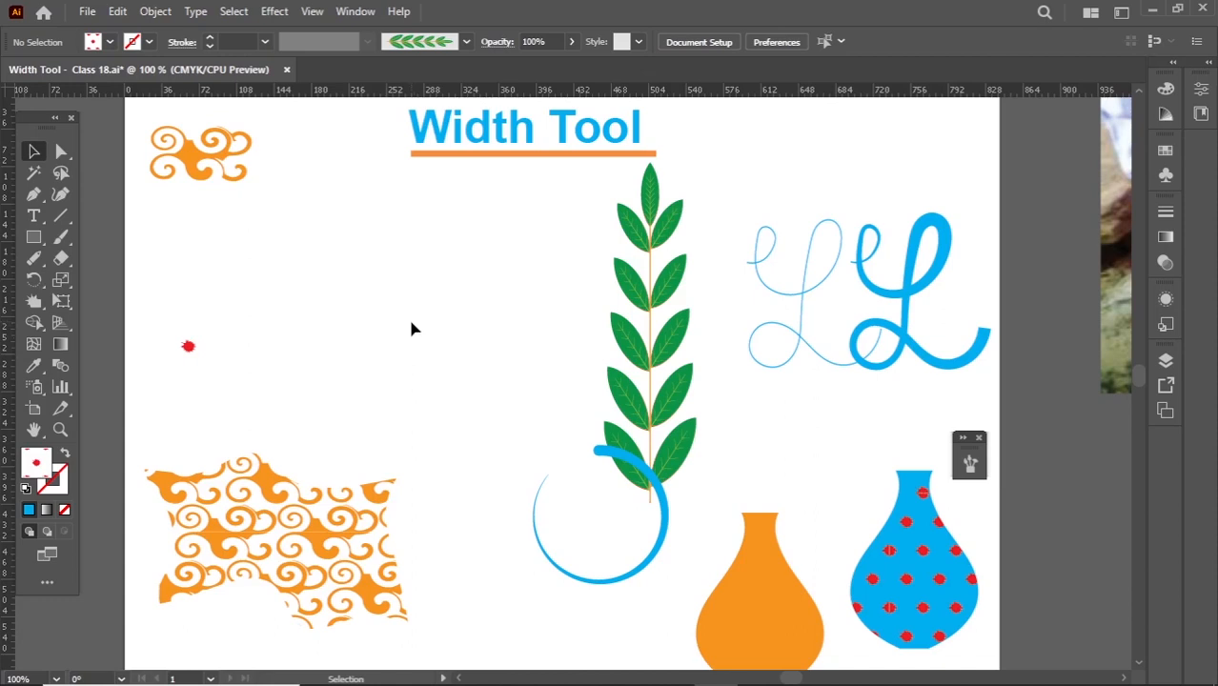
pyautogui.click(38, 240)
pyautogui.click(41, 244)
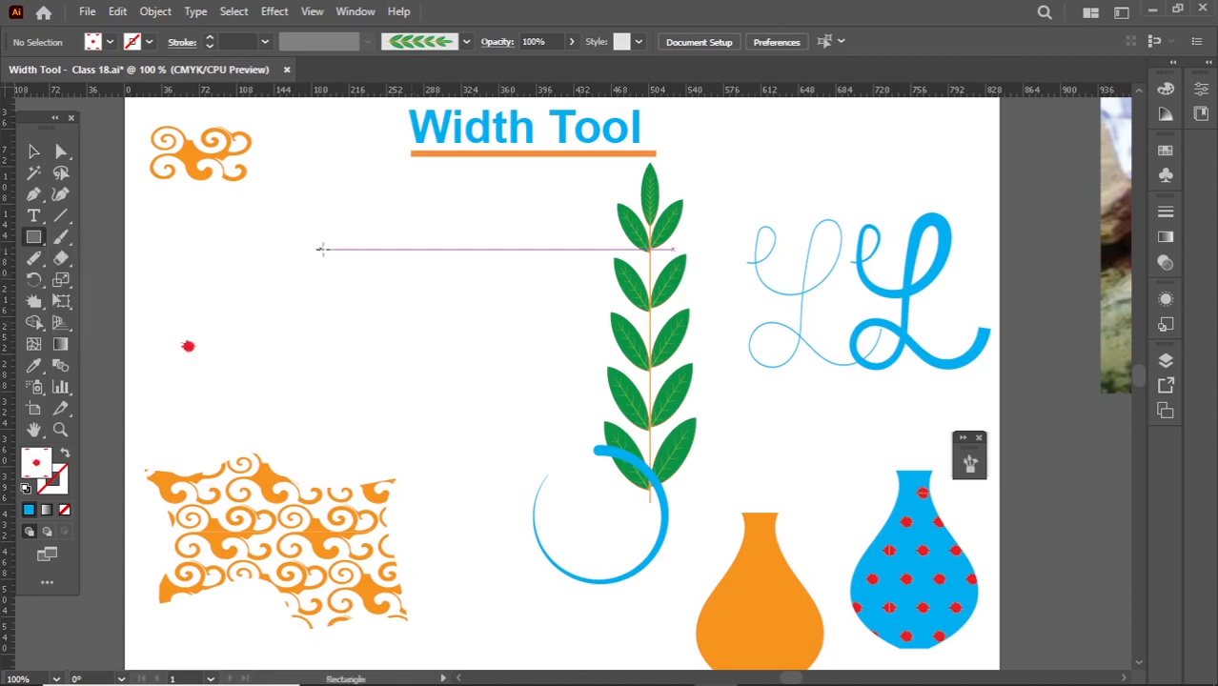
pyautogui.moveTo(315, 241); pyautogui.dragTo(530, 372)
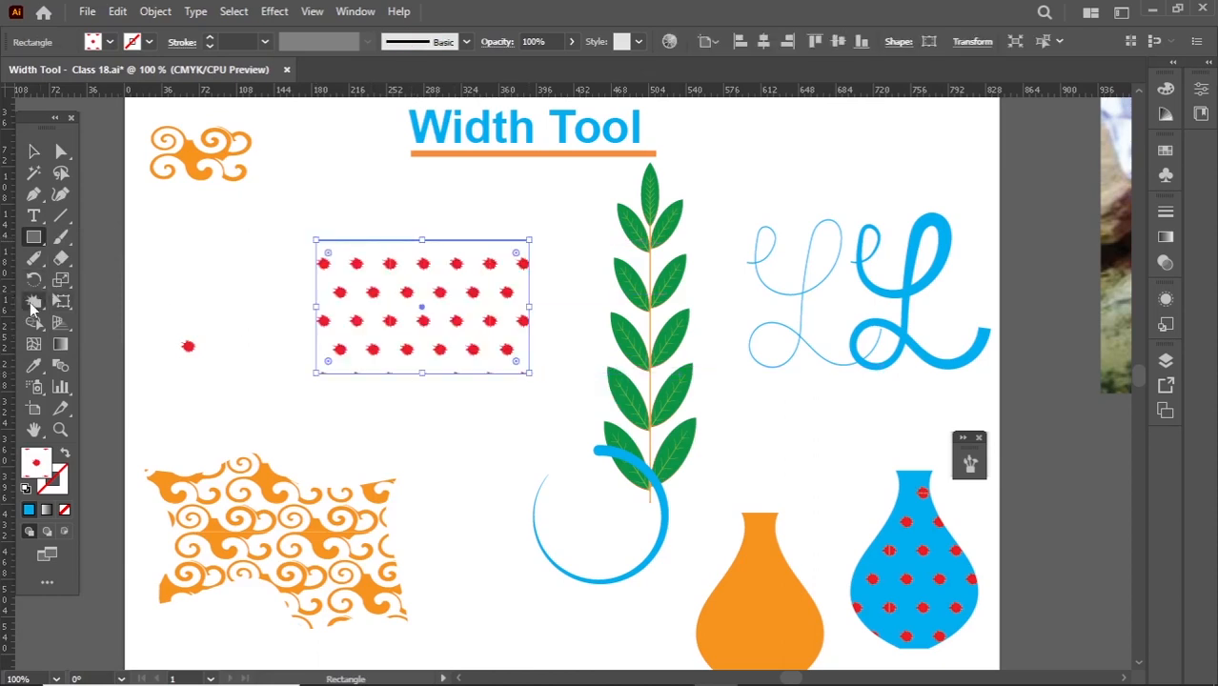
# - Wrinkle the upper edge of the splat-patterned rectangle with the Wrinkle Tool
pyautogui.click(32, 303)
pyautogui.click(32, 304)
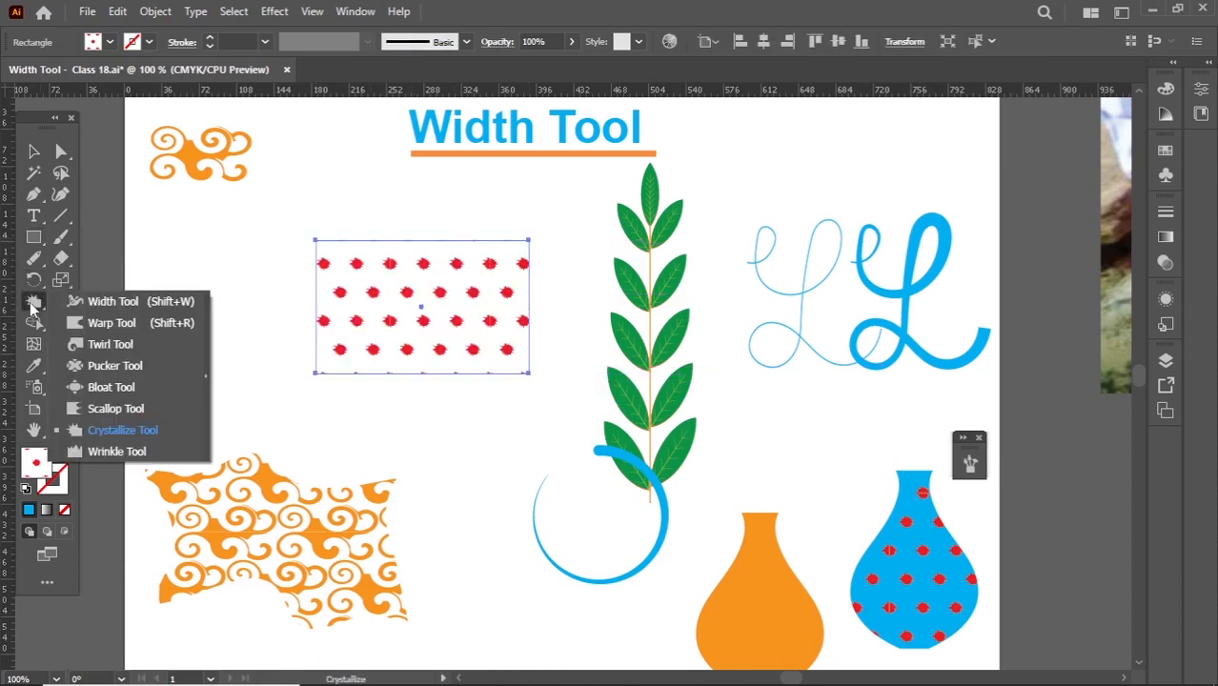
pyautogui.click(153, 457)
pyautogui.moveTo(538, 252)
pyautogui.mouseDown()
pyautogui.moveTo(488, 227)
pyautogui.moveTo(441, 259)
pyautogui.moveTo(376, 261)
pyautogui.mouseUp()
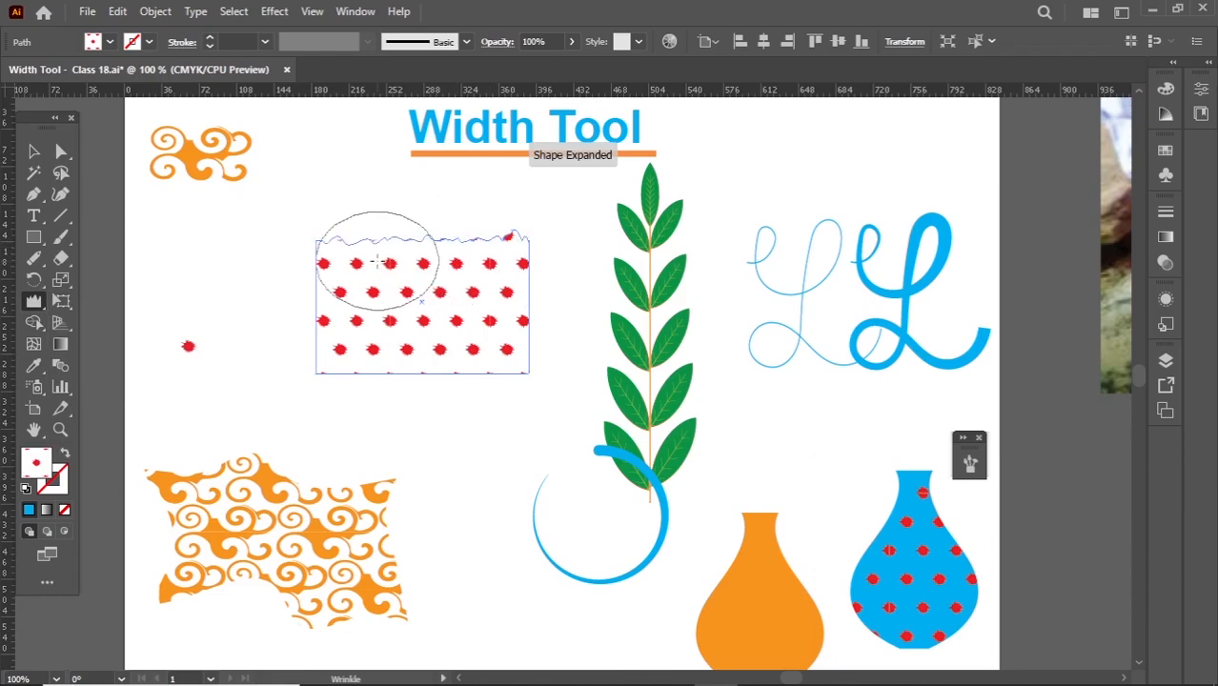
pyautogui.press('v')
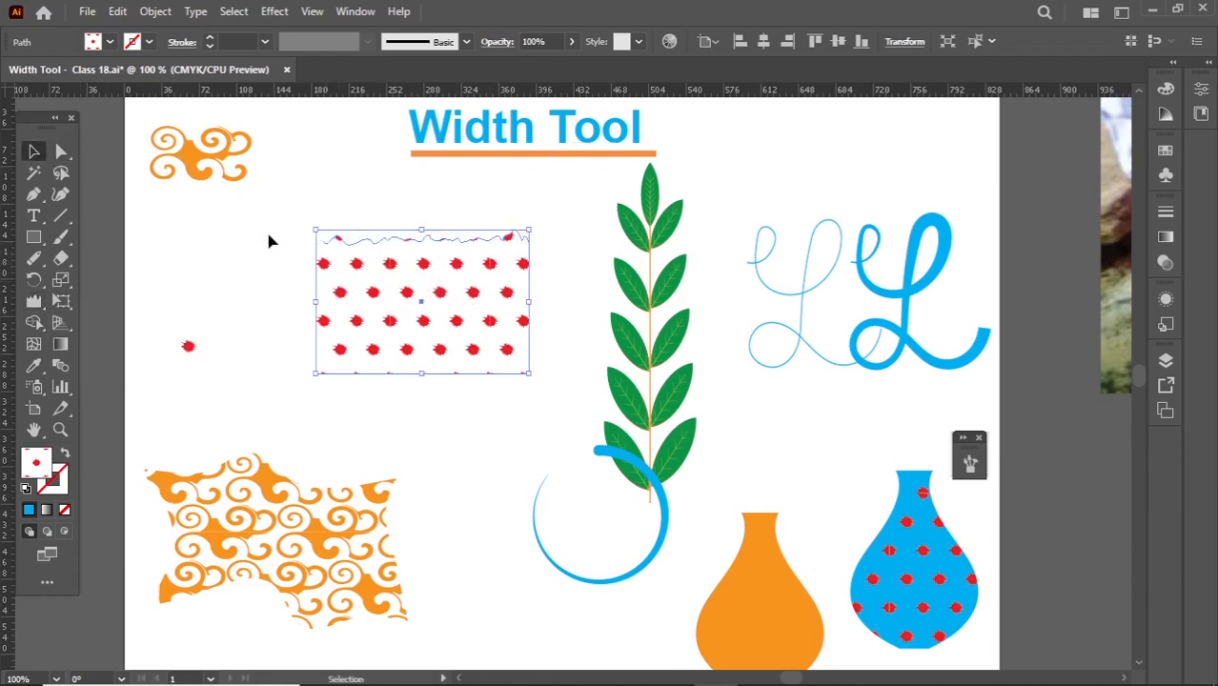
# - Give the wrinkled rectangle a 0.25 pt blue stroke and a yellow fill, and deselect it
pyautogui.click(326, 201)
pyautogui.scroll(1, 420, 314)
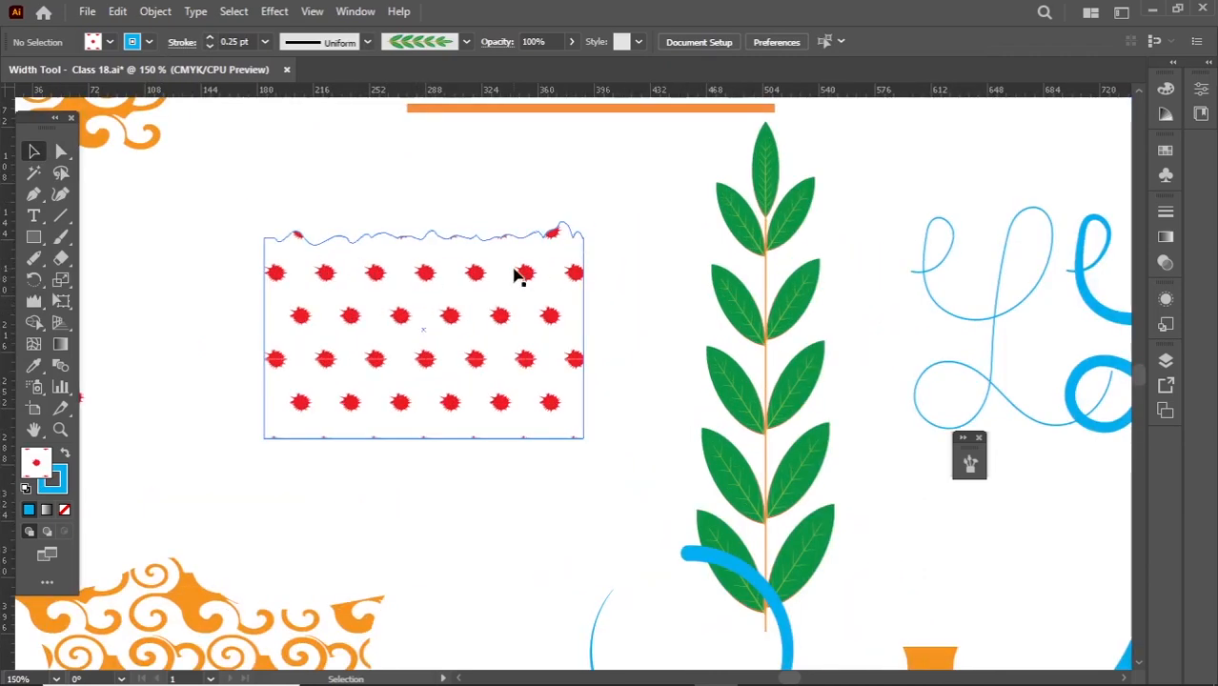
pyautogui.click(110, 42)
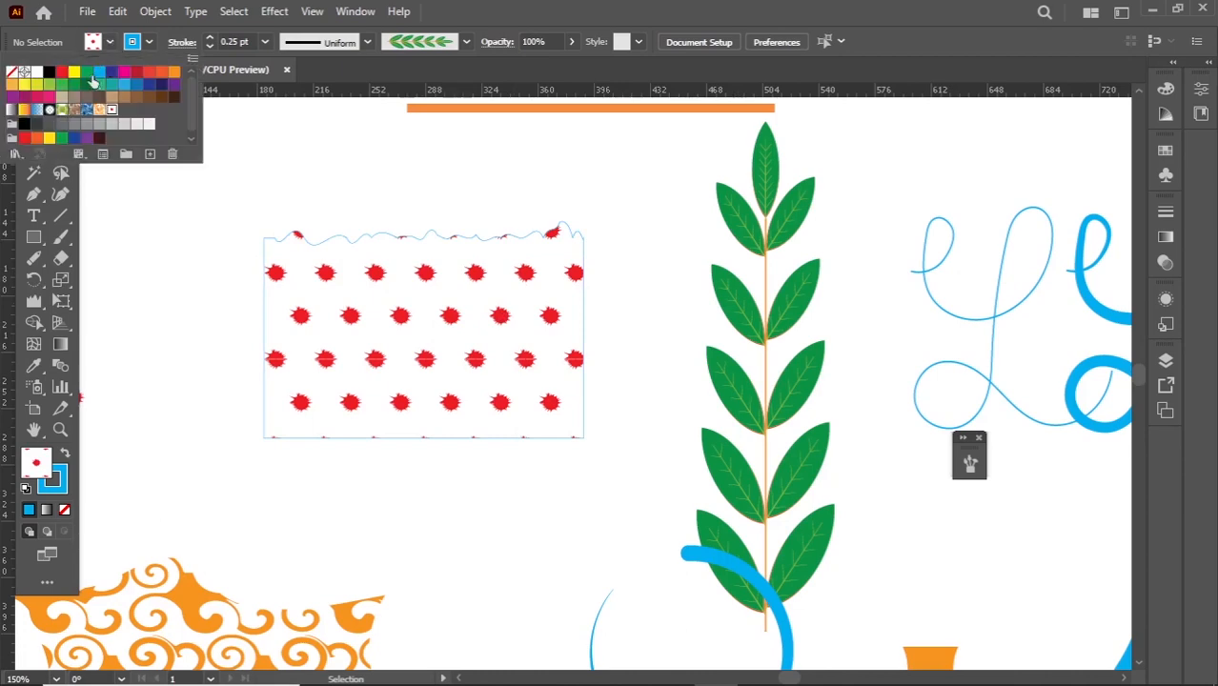
pyautogui.click(87, 78)
pyautogui.click(391, 303)
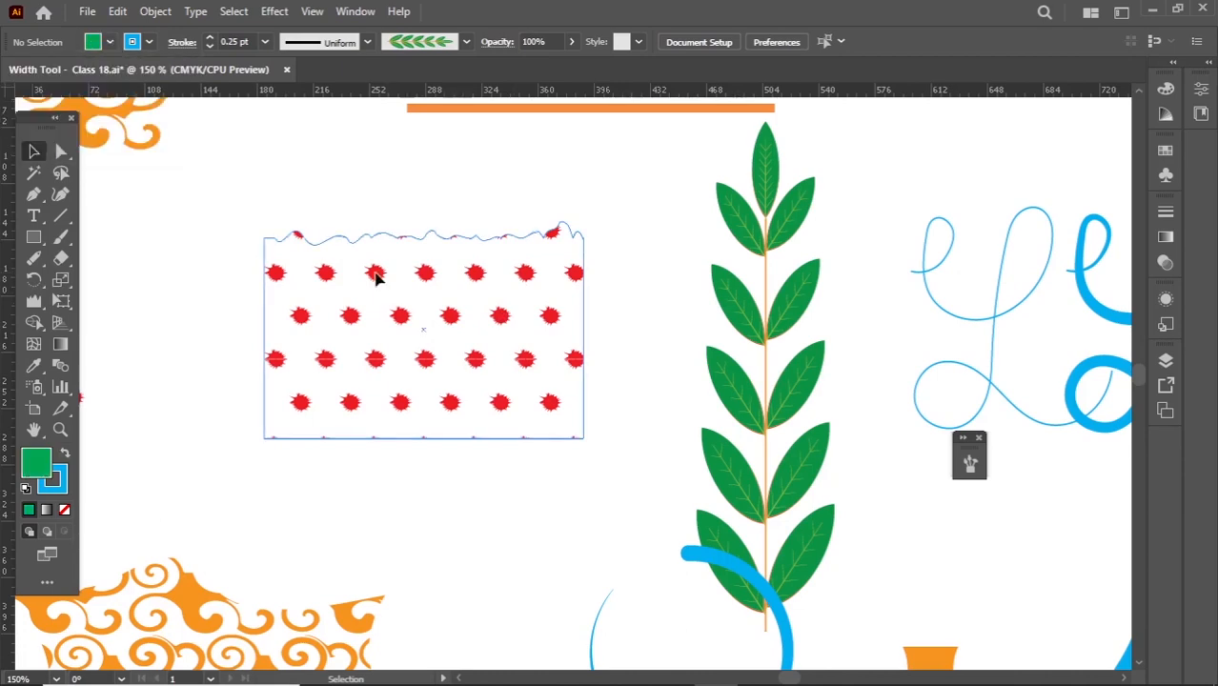
pyautogui.click(375, 274)
pyautogui.click(110, 44)
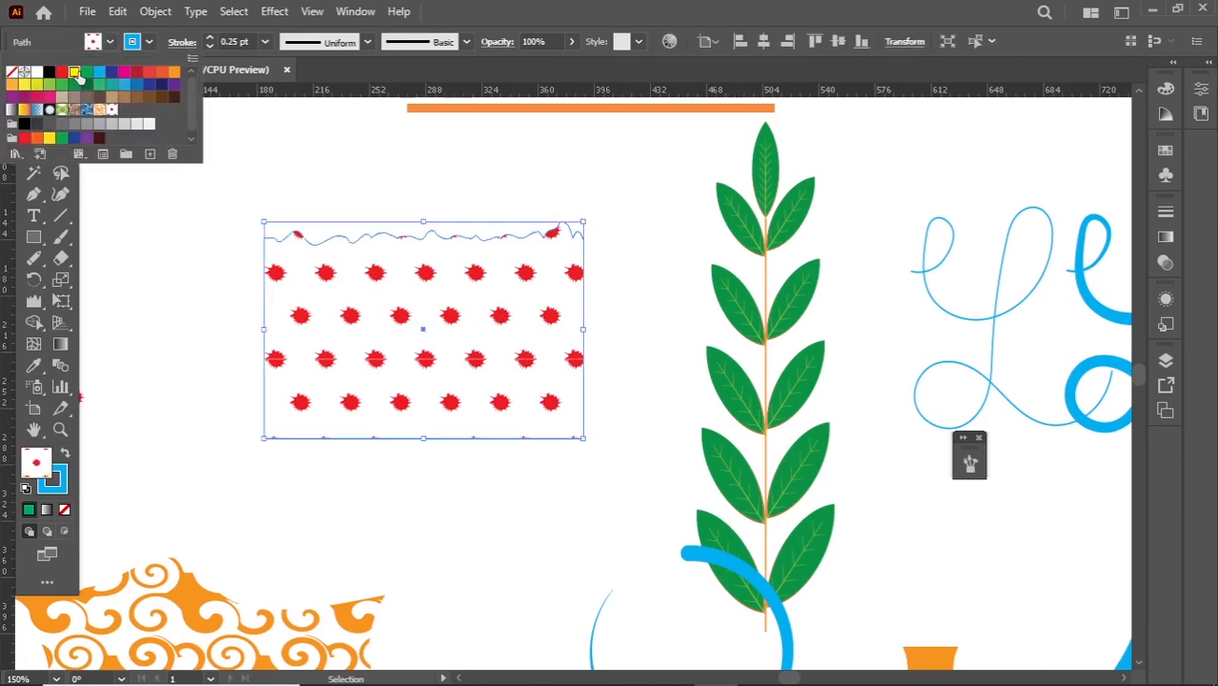
pyautogui.click(77, 74)
pyautogui.click(272, 201)
pyautogui.click(272, 201)
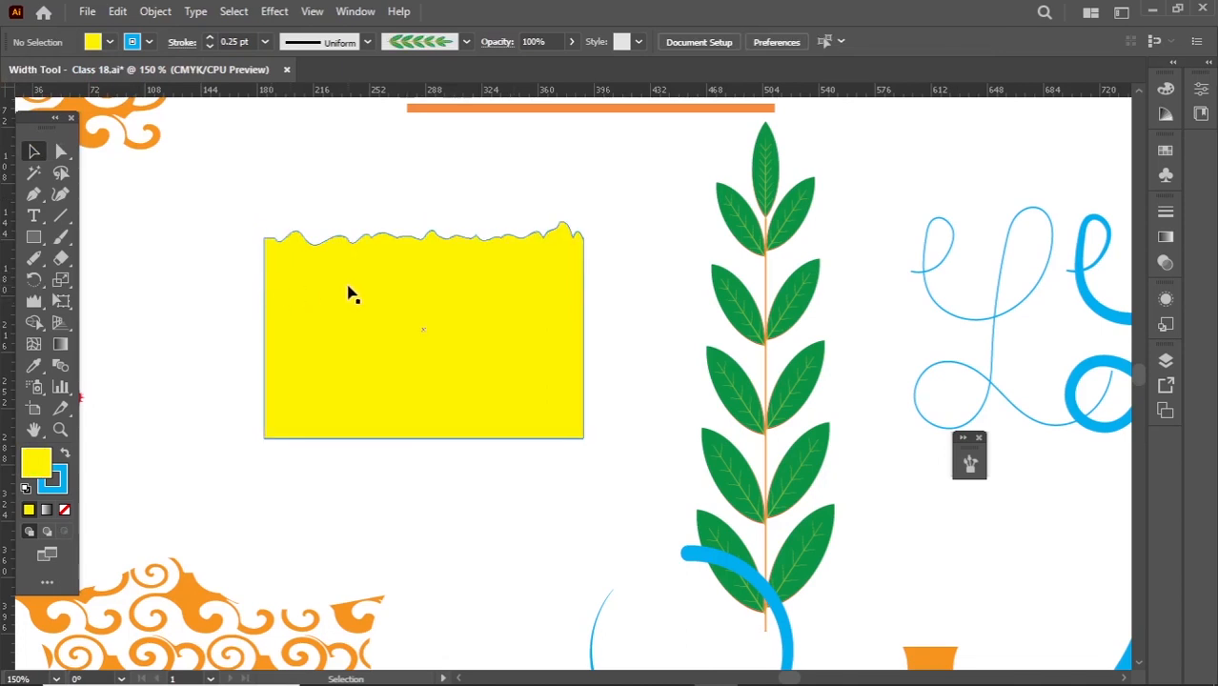
# - Wrinkle the lower edge of the yellow rectangle with the Wrinkle Tool and deselect the shape
pyautogui.click(335, 405)
pyautogui.click(33, 302)
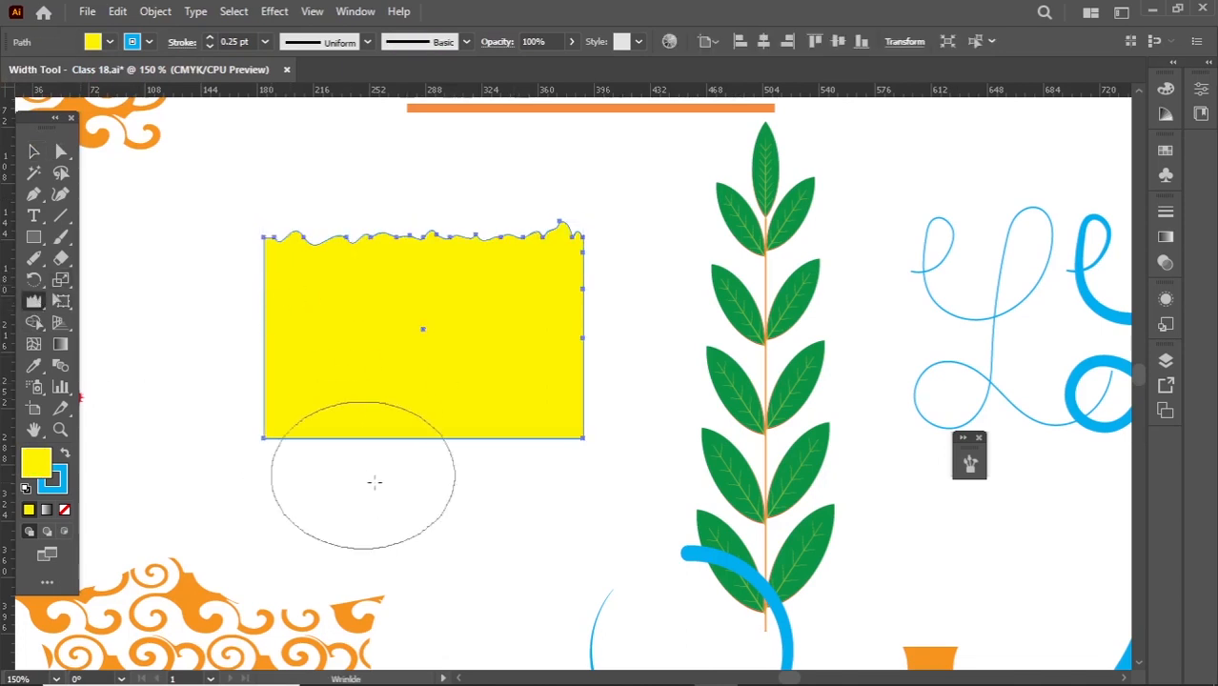
pyautogui.moveTo(372, 469)
pyautogui.mouseDown()
pyautogui.moveTo(517, 470)
pyautogui.moveTo(331, 460)
pyautogui.mouseUp()
pyautogui.click(311, 453)
pyautogui.click(271, 354)
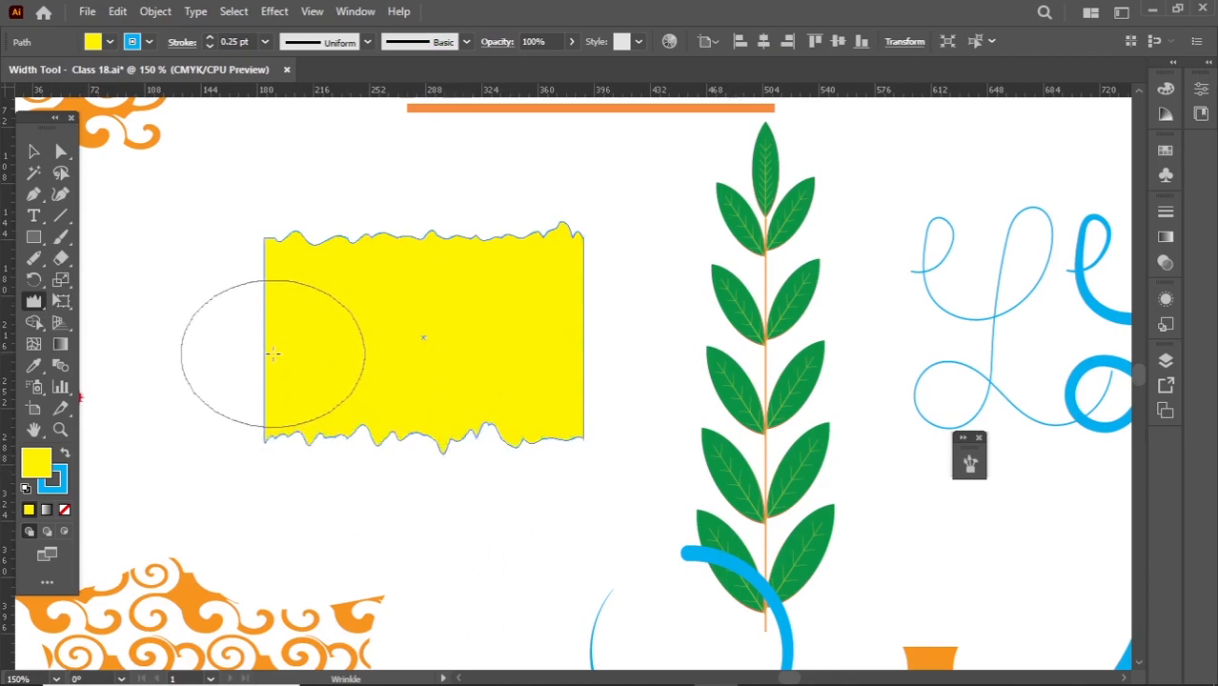
pyautogui.click(34, 150)
pyautogui.click(222, 365)
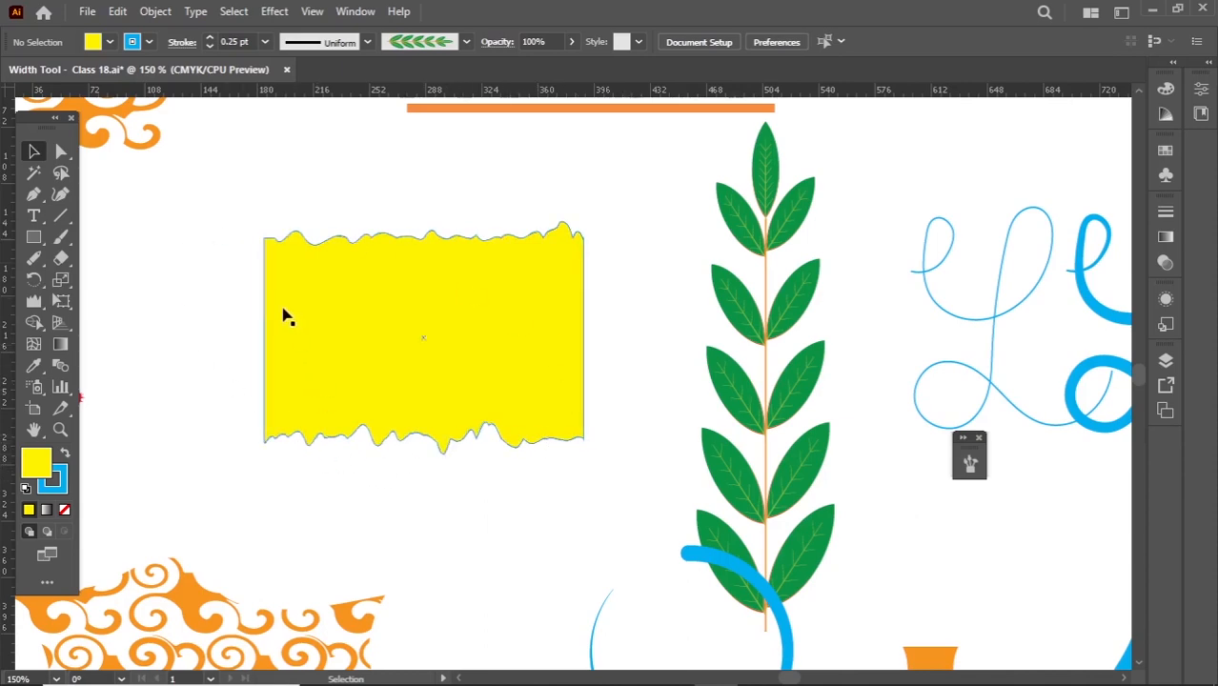
pyautogui.hotkey('ctrl', '-')
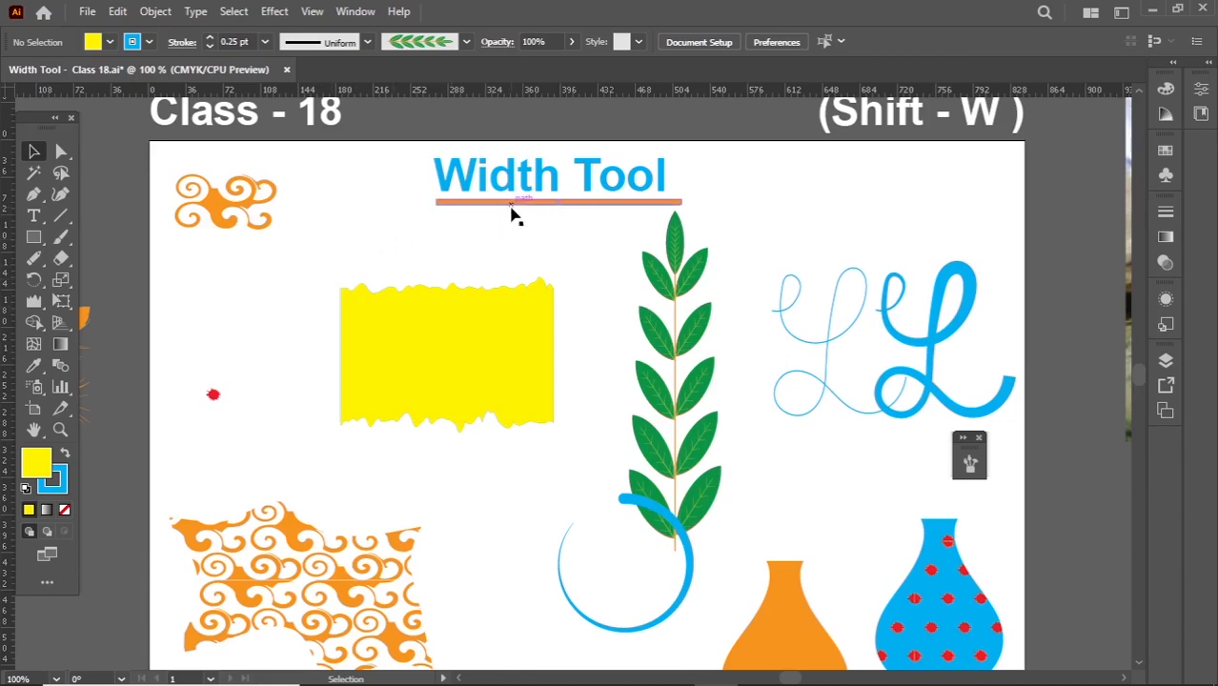
pyautogui.moveTo(45, 297); pyautogui.dragTo(150, 435)
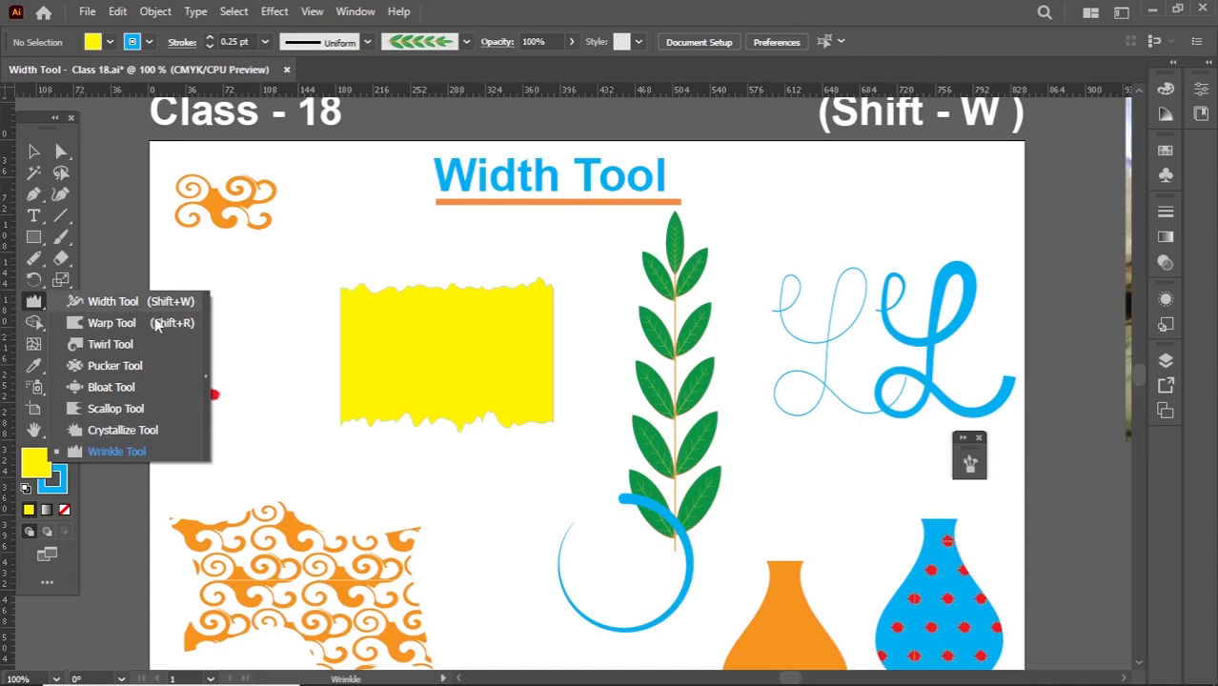
pyautogui.scroll(1, 472, 450)
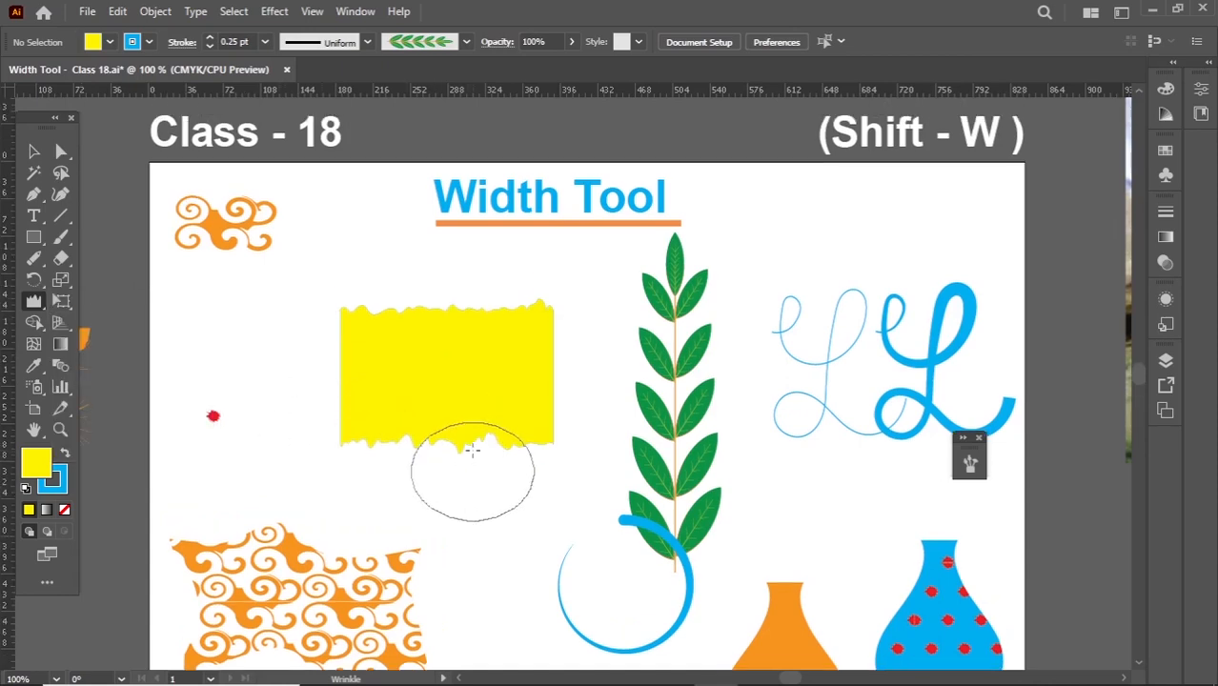